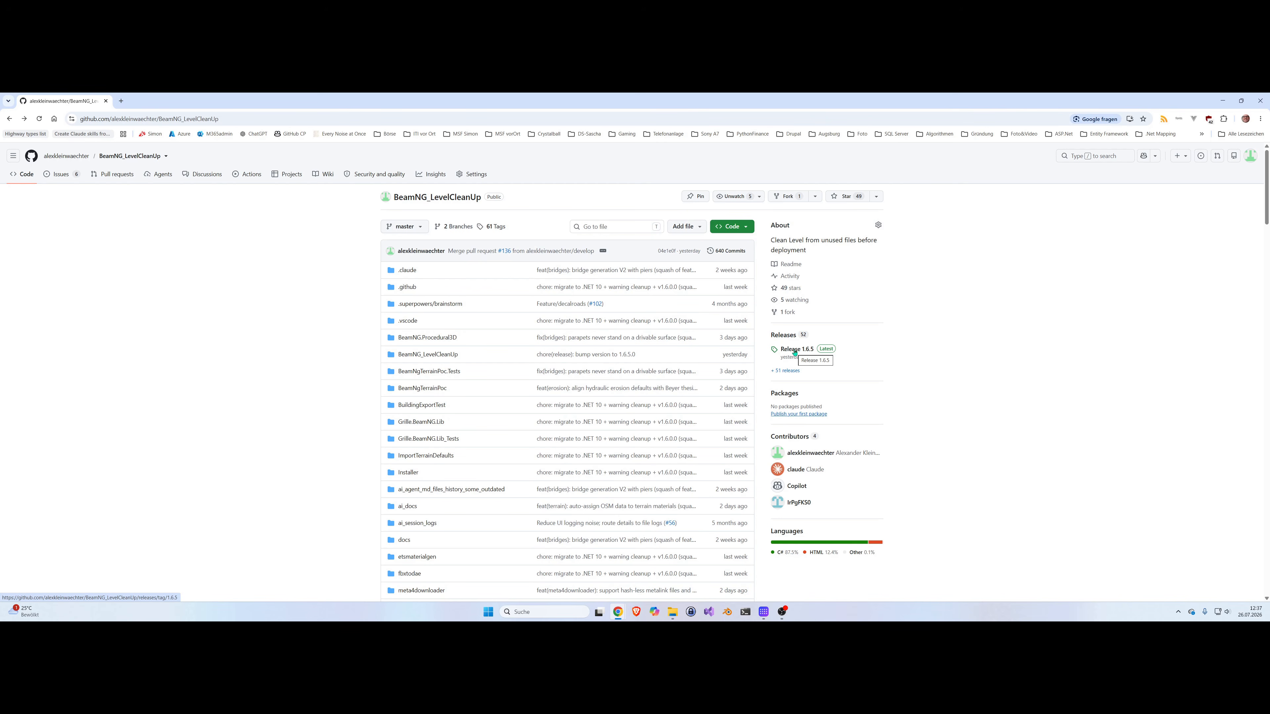
Step: Open the Release 1.6.5 page of the BeamNG_LevelCleanUp repository to view its changes and downloadable assets
click(795, 349)
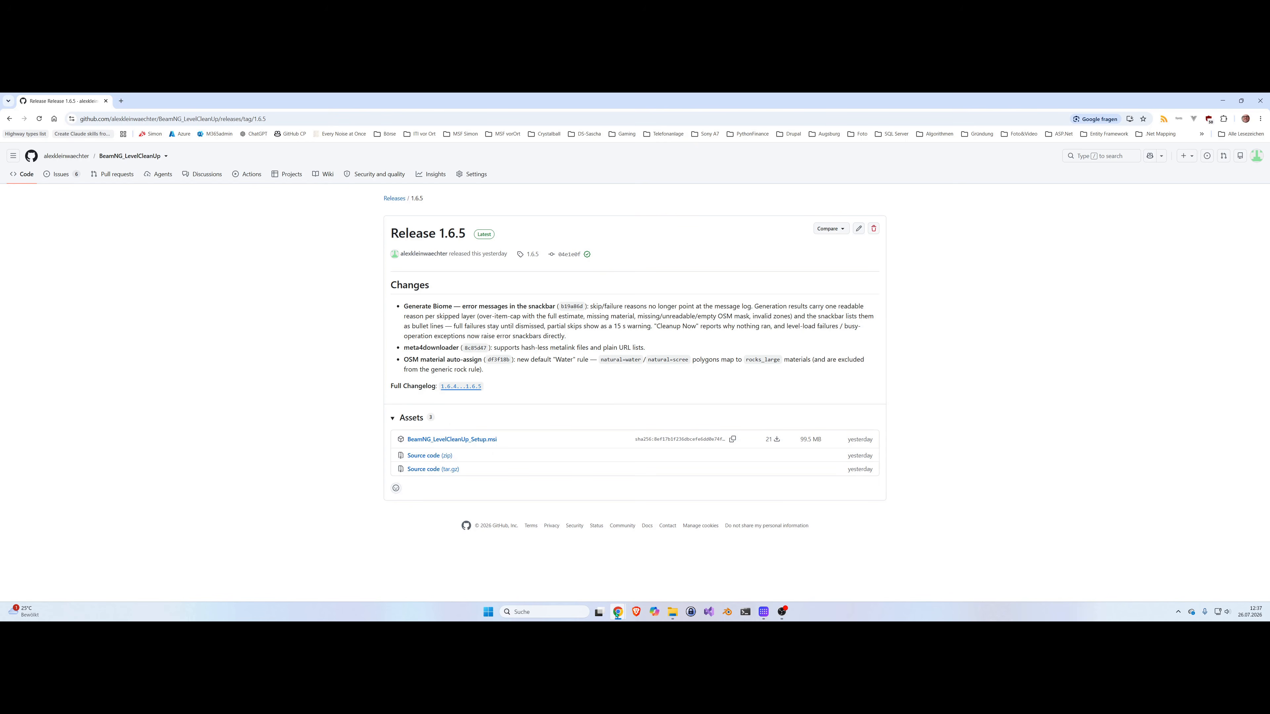
Step: Switch to the MapNG browser window and maximize it
mouse_move(617, 610)
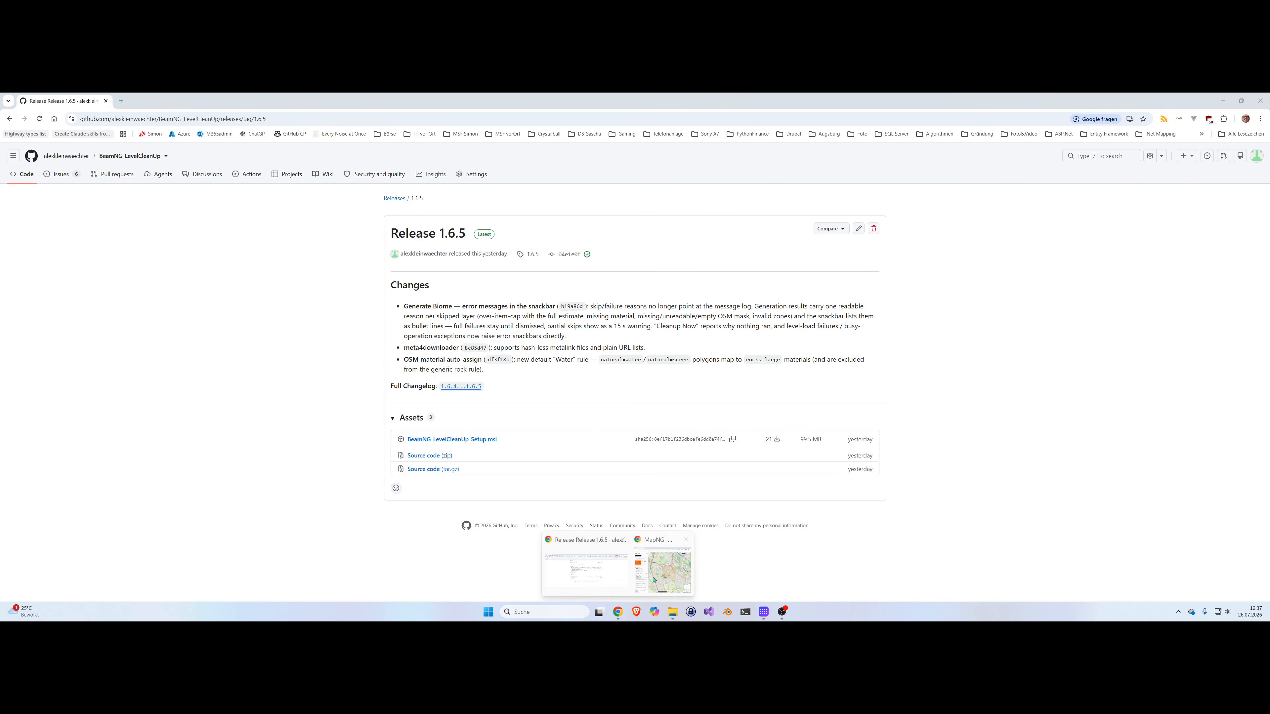
click(661, 579)
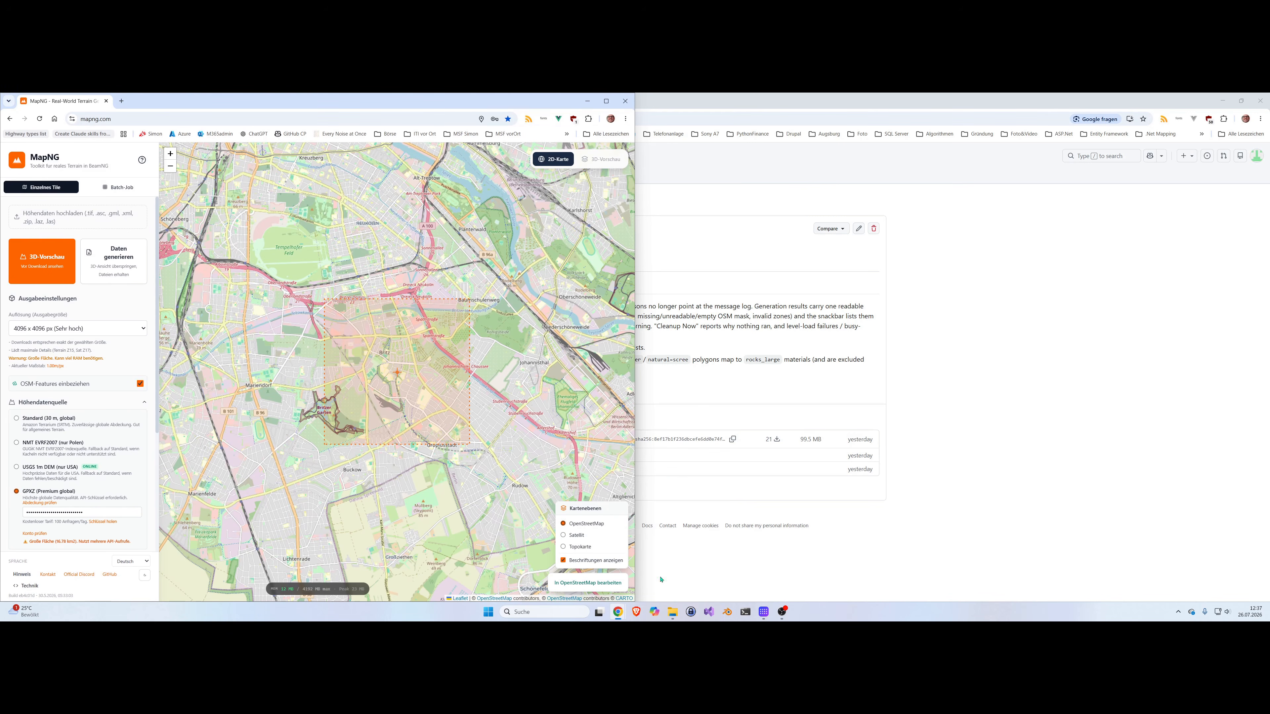
click(605, 101)
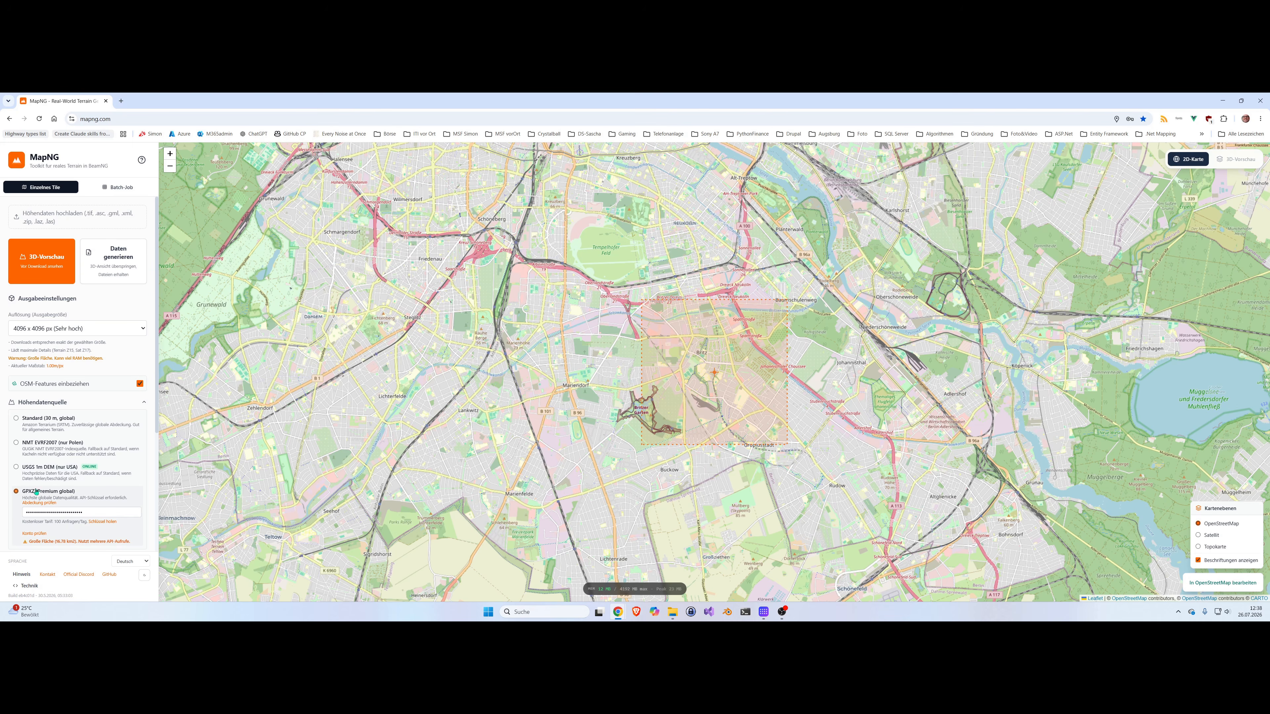
Step: View the GPXZ website and its account registration page for getting an API key, and return to MapNG
right_click(102, 524)
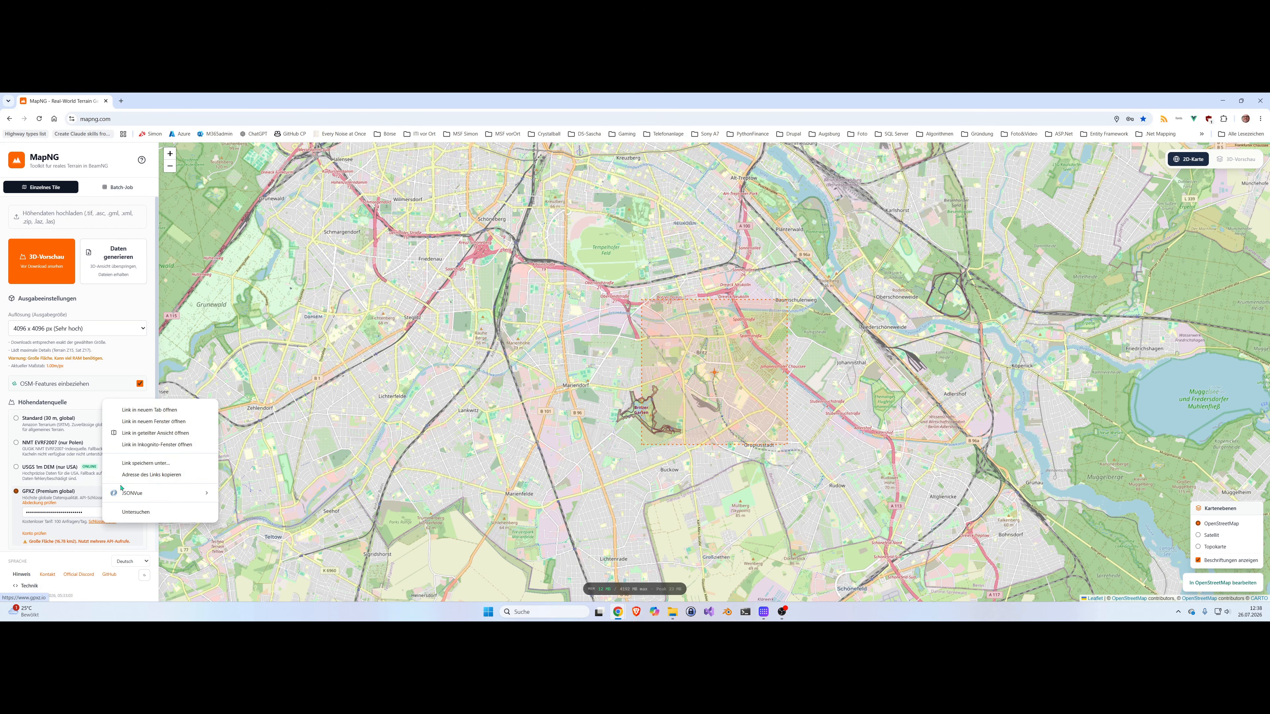
click(140, 410)
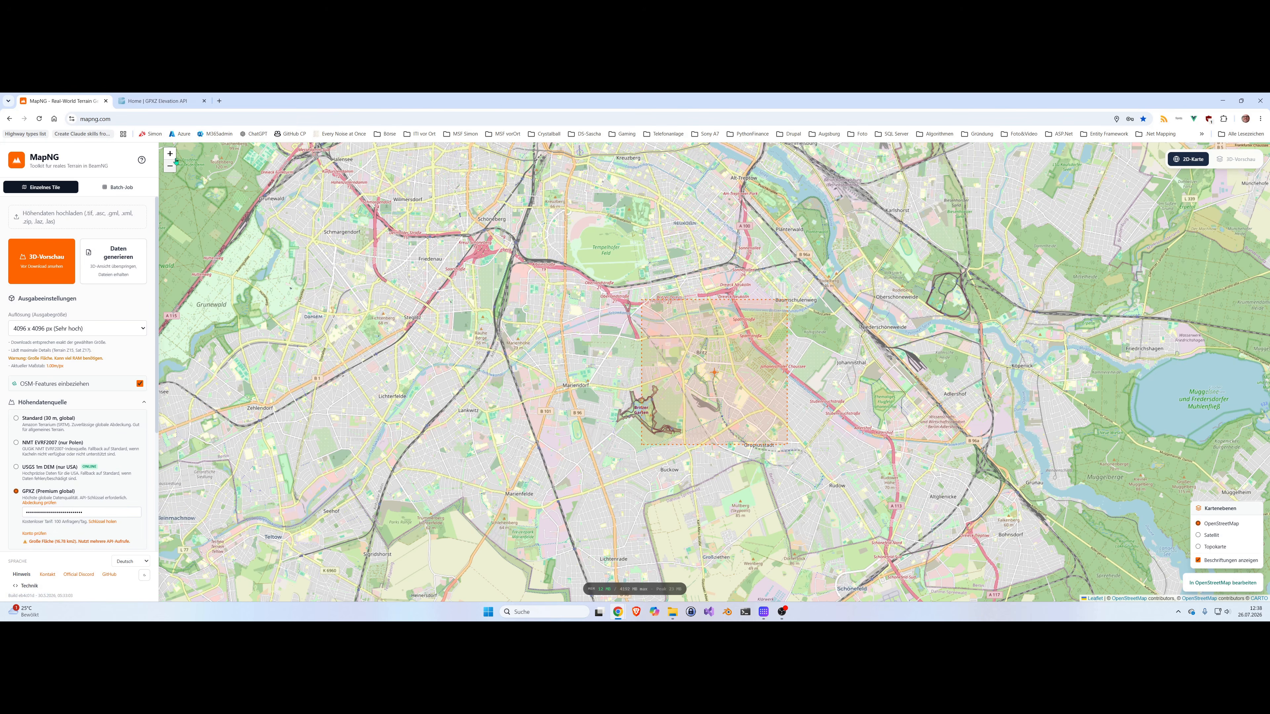
click(171, 102)
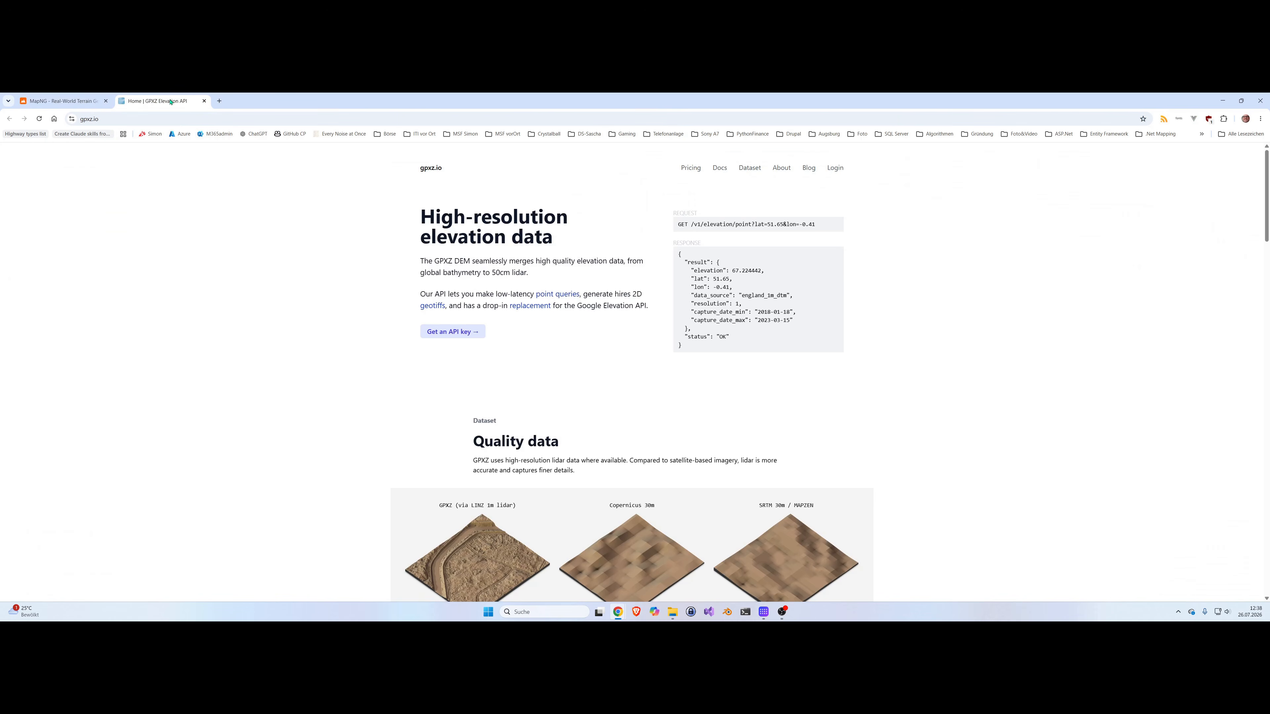
click(463, 333)
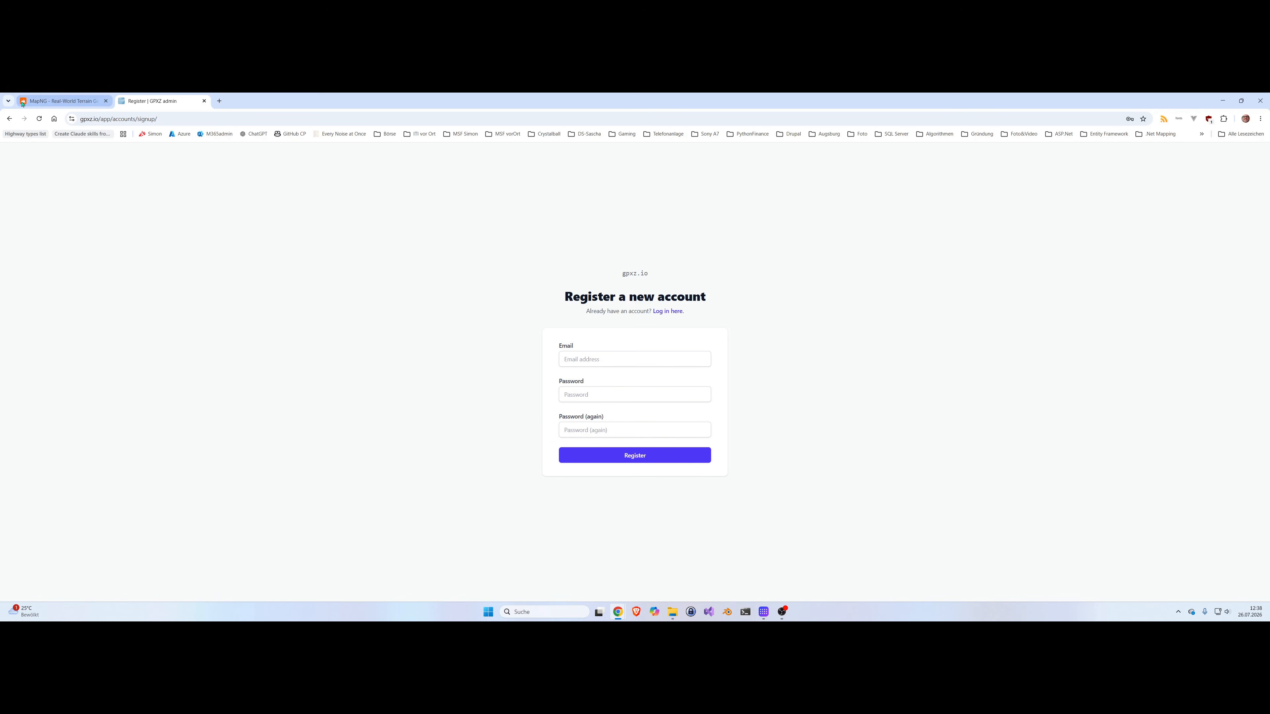
click(9, 119)
click(60, 100)
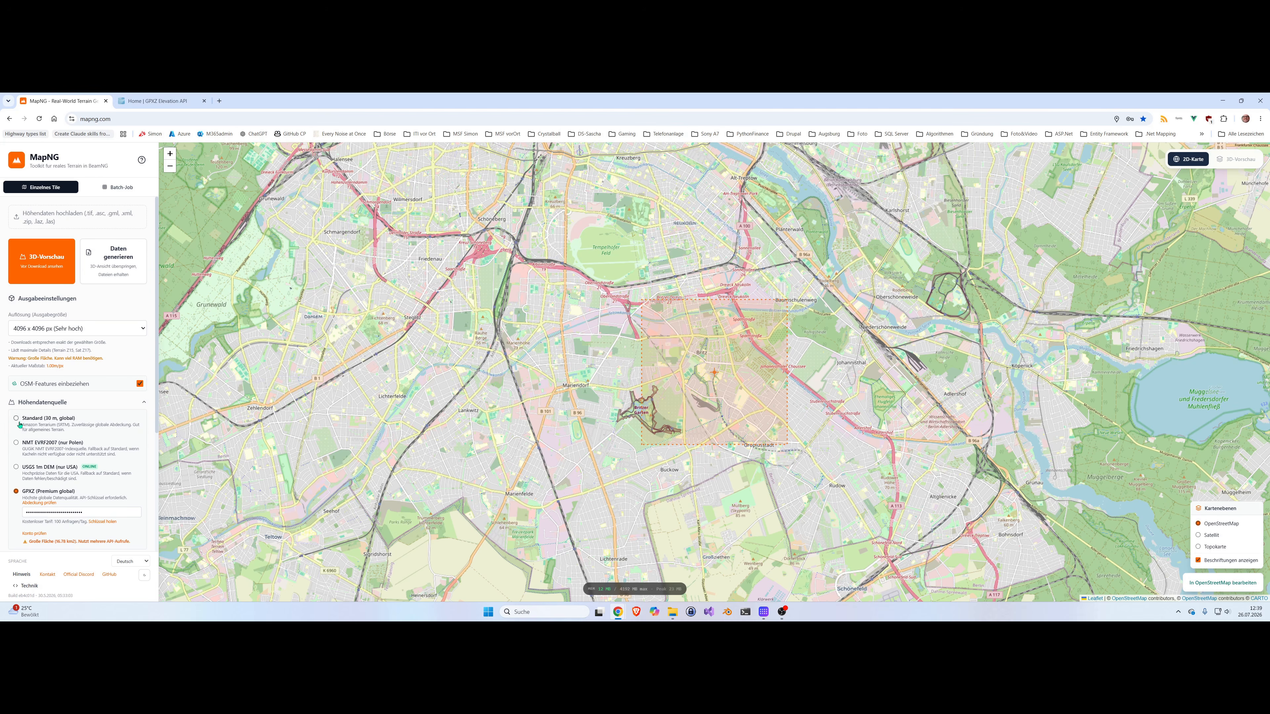
Step: Choose the predefined location Rossfeld Panoramastraße, Germany as the centre coordinates of the map area
scroll(5, 429, down, 2)
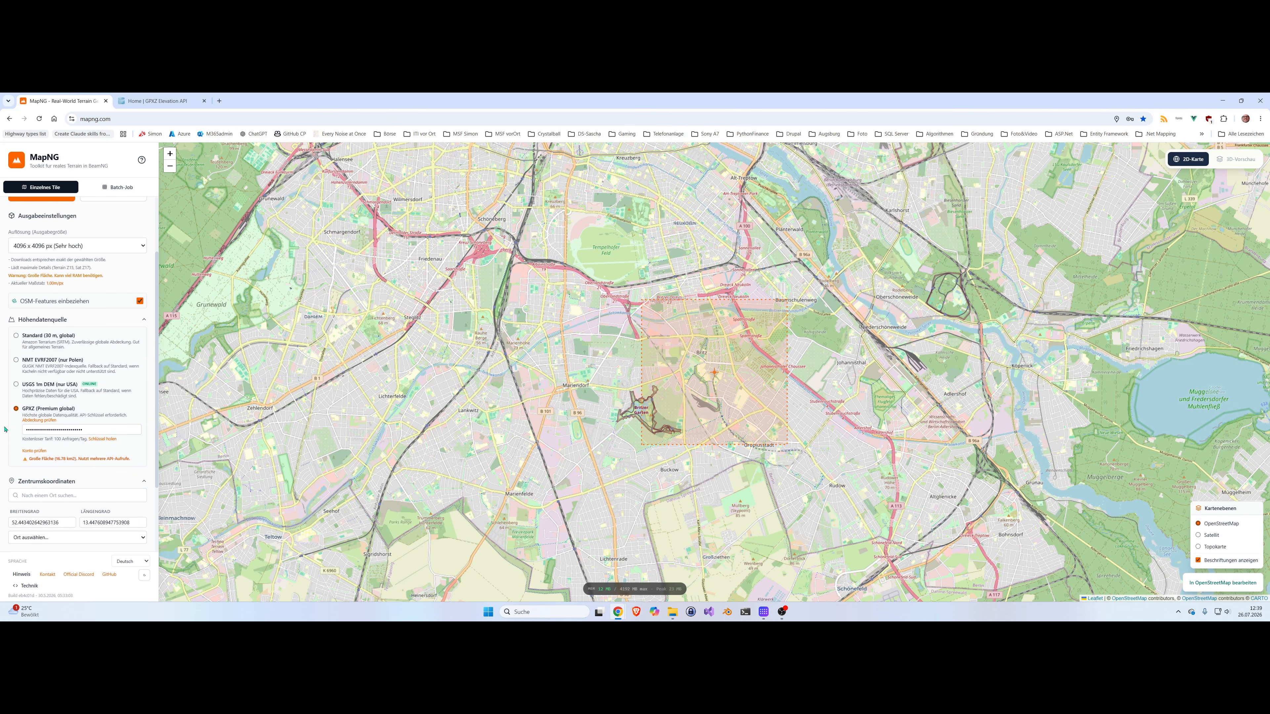
scroll(5, 430, down, 1)
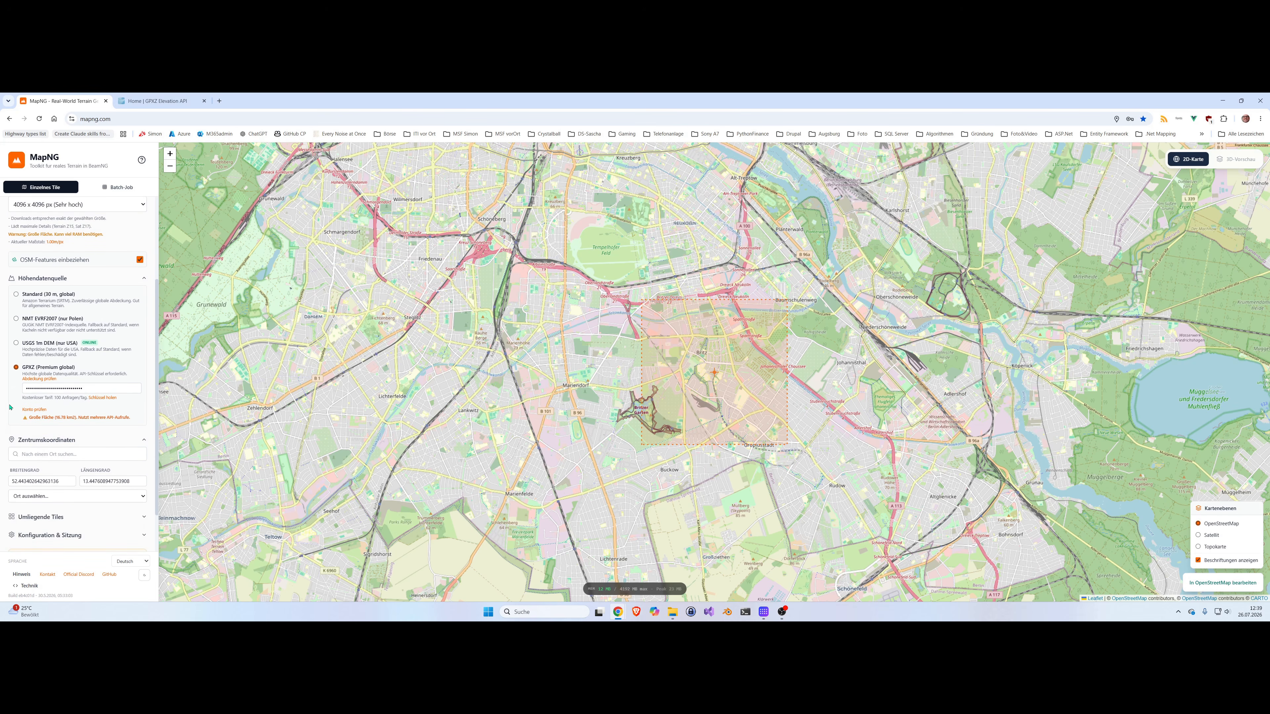
scroll(9, 378, up, 2)
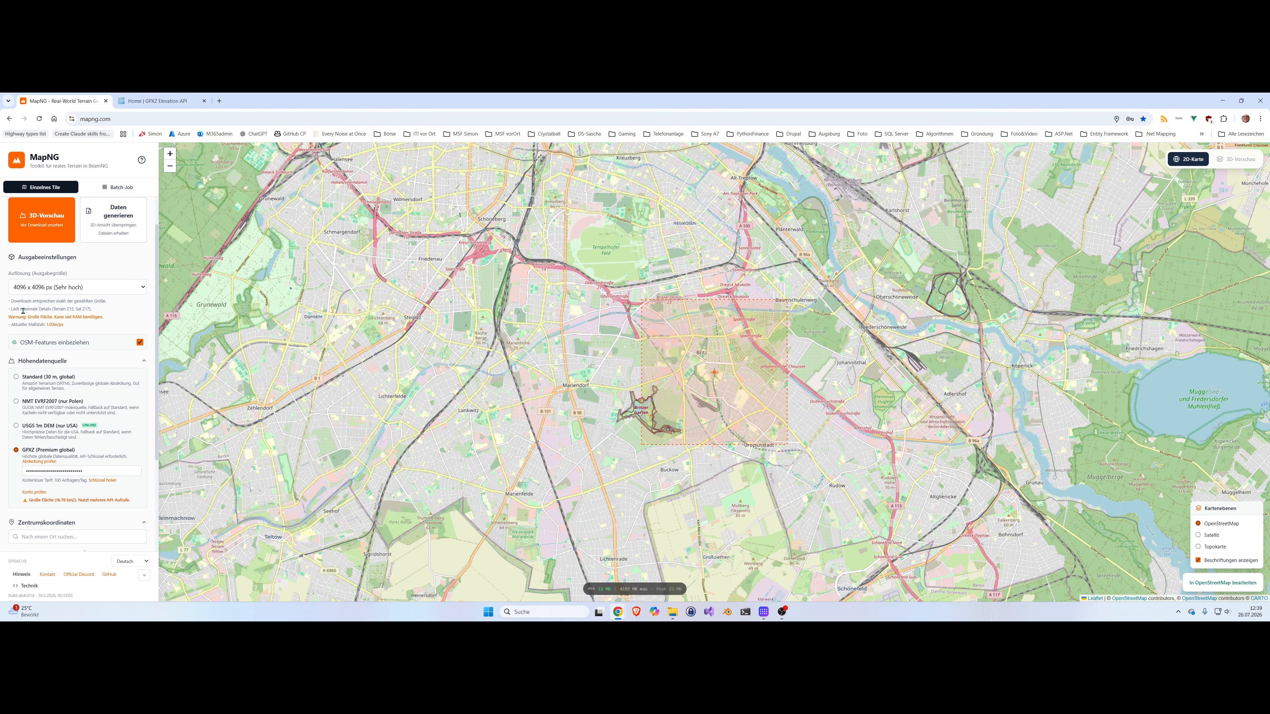
scroll(1, 386, down, 3)
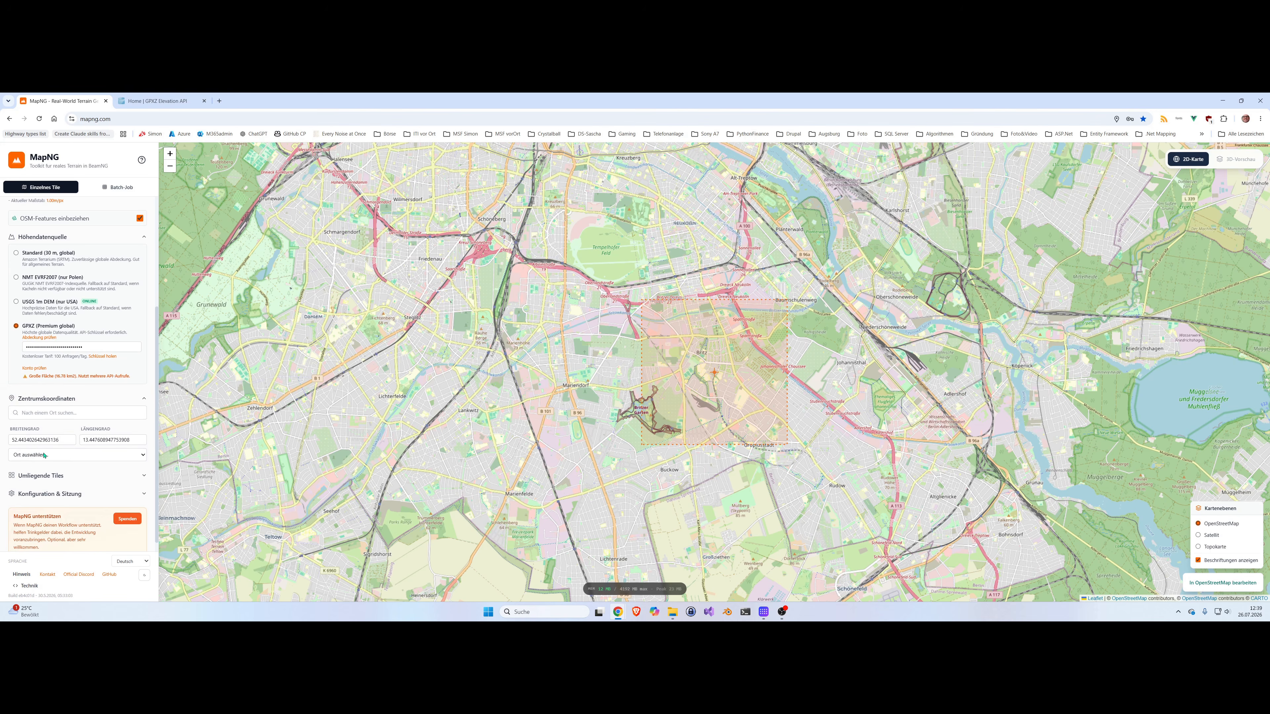
click(97, 457)
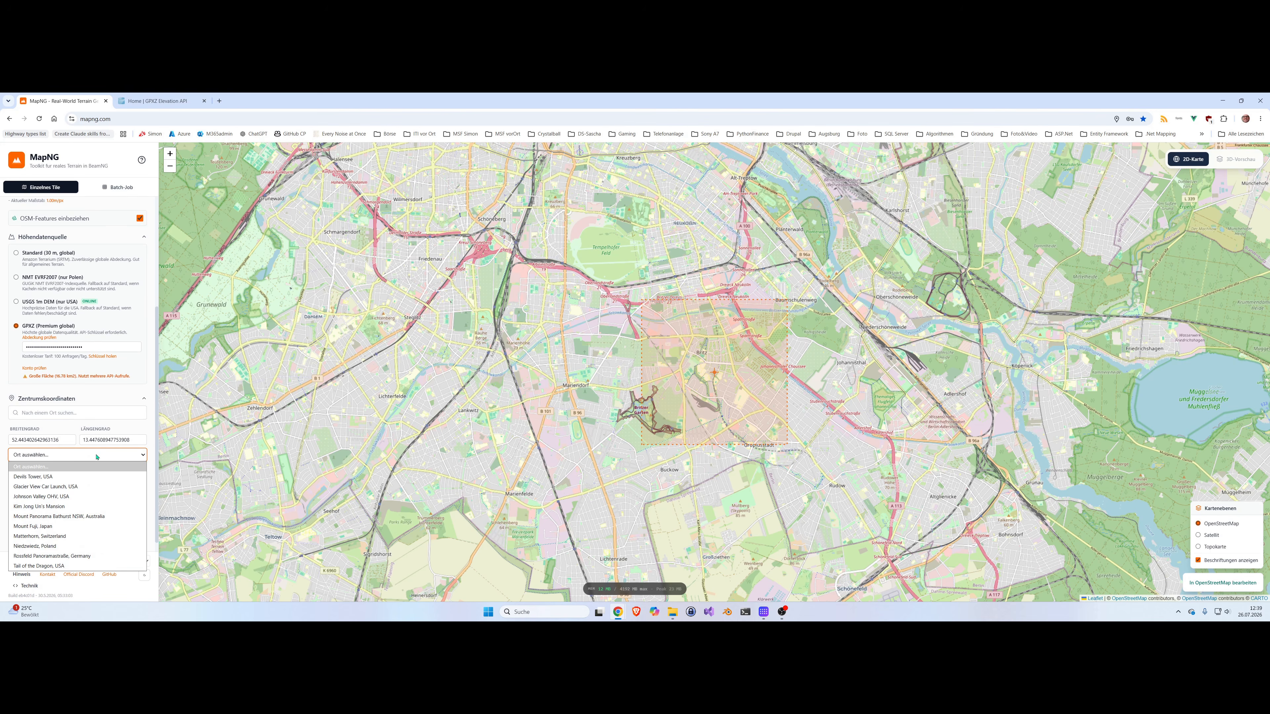
click(44, 556)
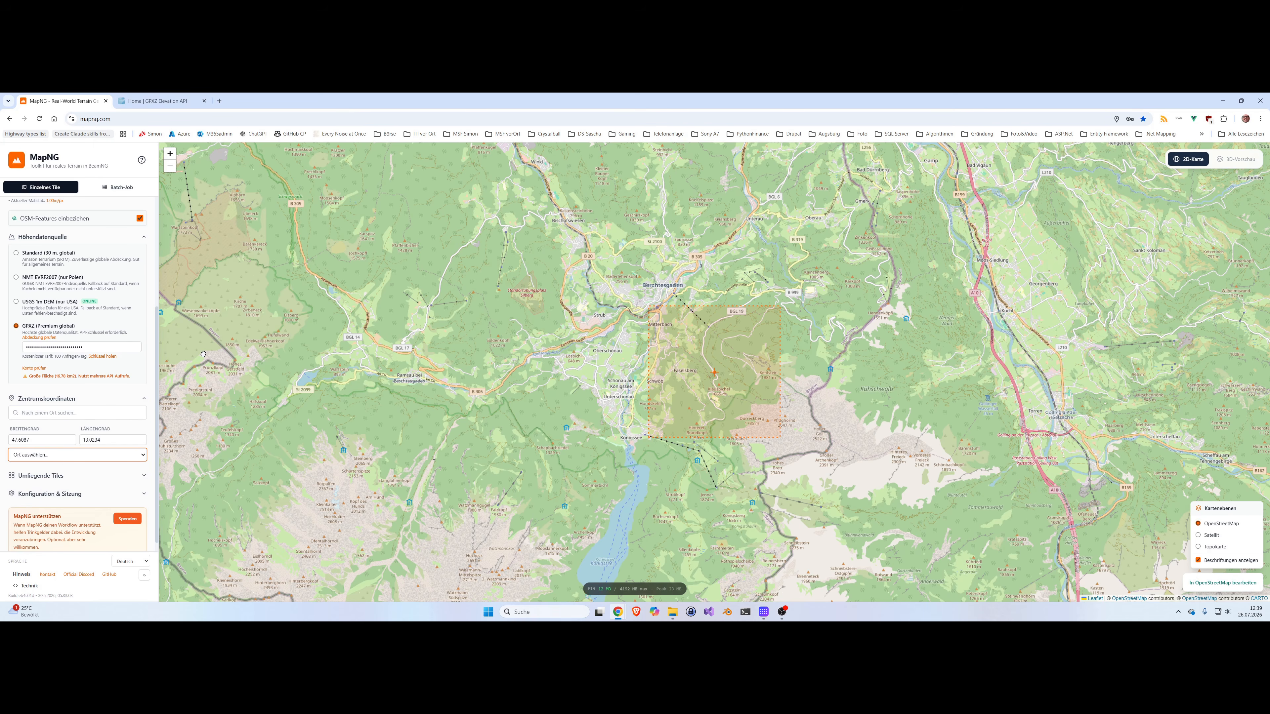
Step: Generate the 3D preview of the selected Rossfeld area and inspect the terrain
scroll(79, 331, up, 3)
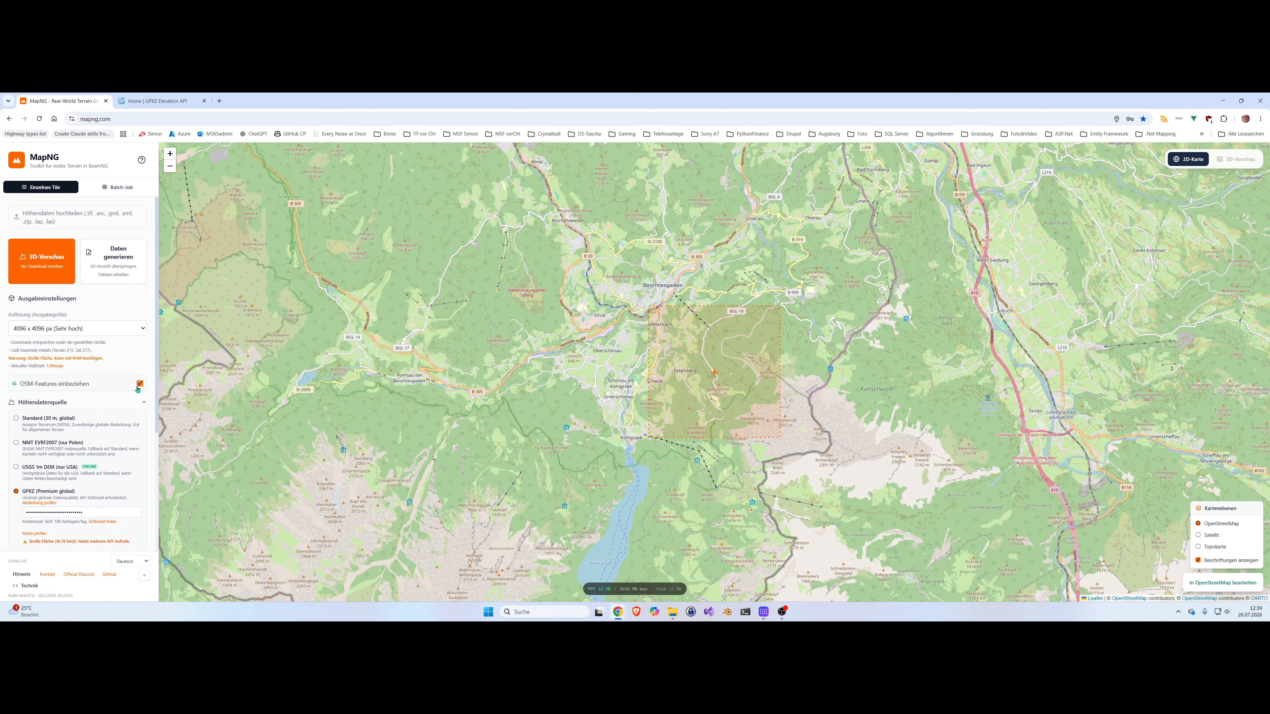
click(50, 266)
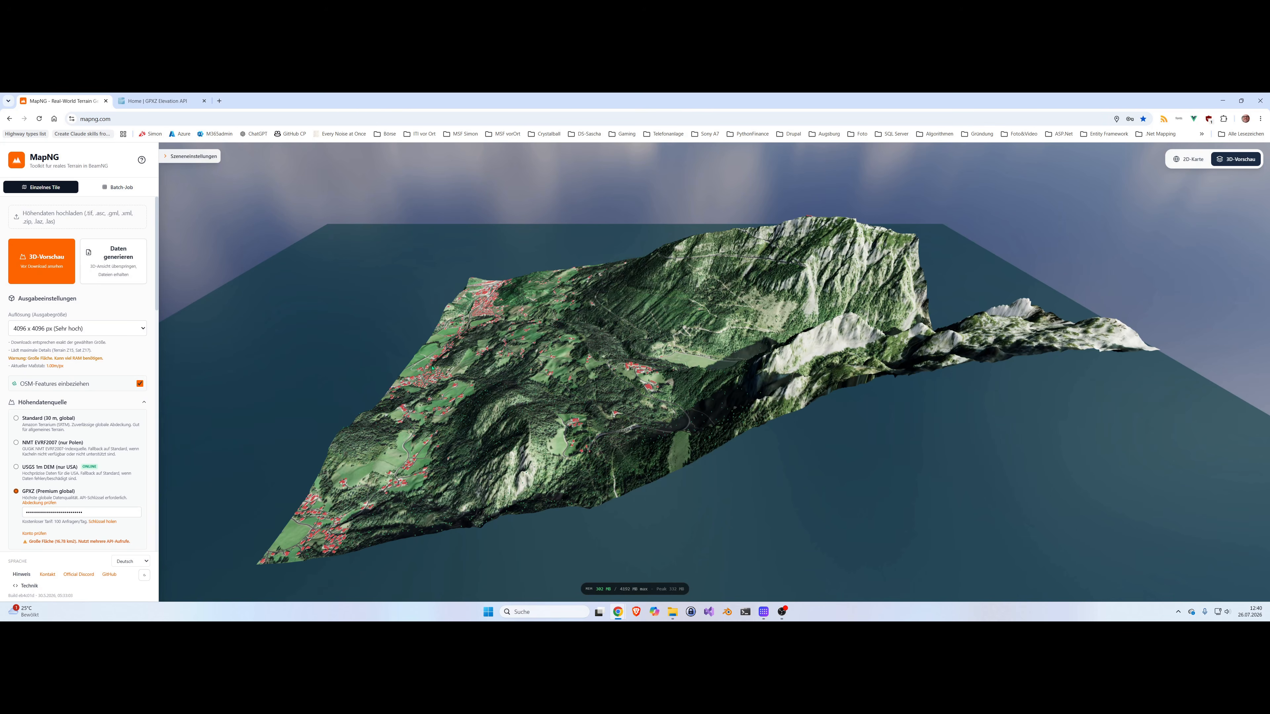
drag(478, 280, 600, 347)
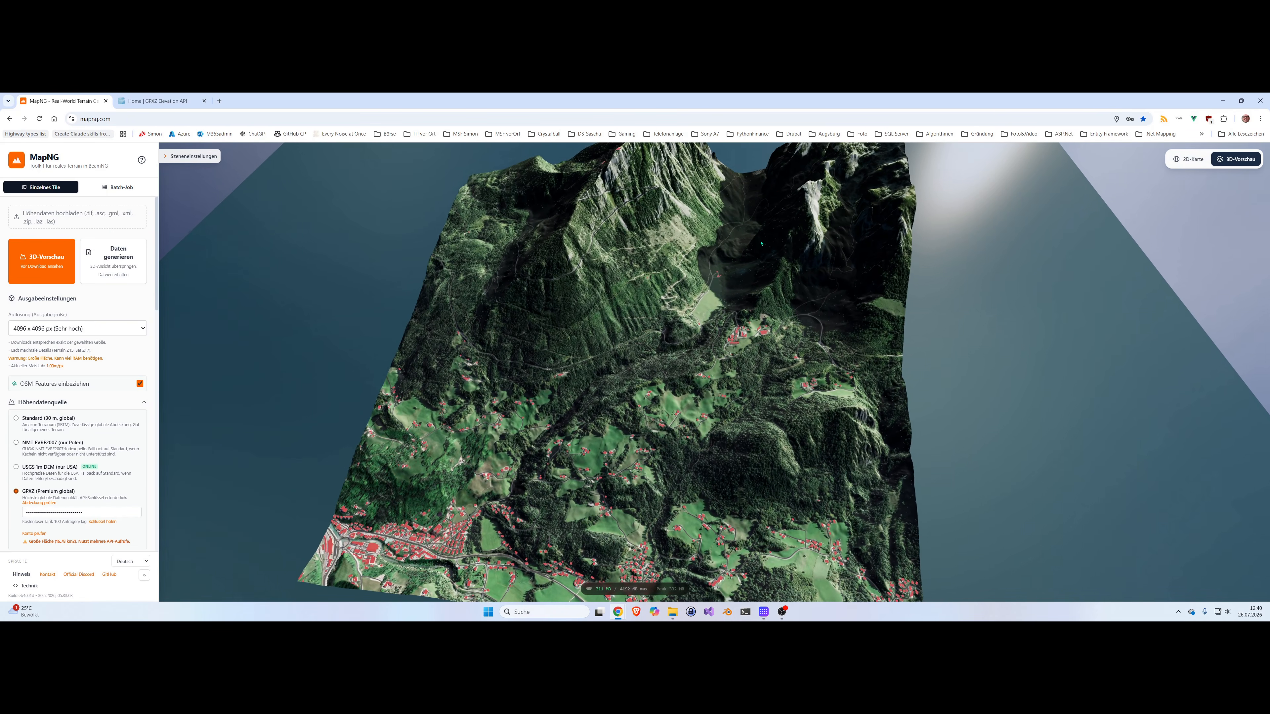
drag(714, 308, 276, 426)
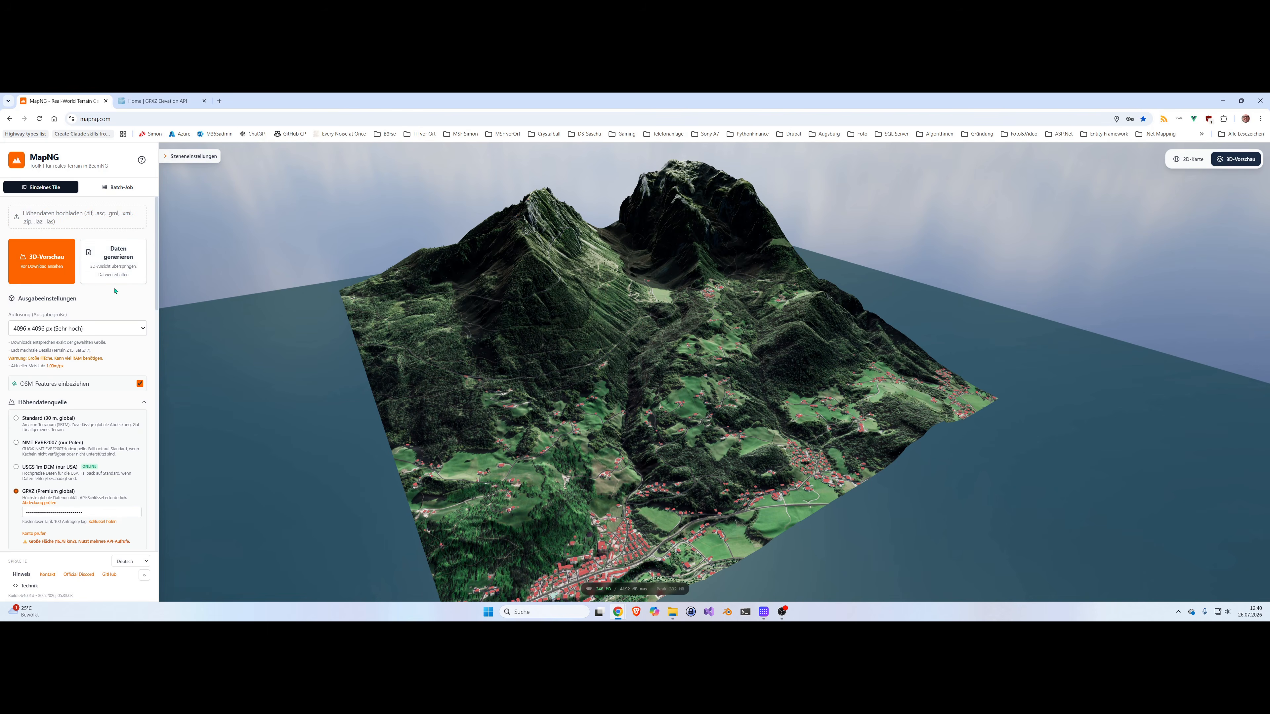
Step: Export the terrain's elevation data as a GeoTIFF and decline the donation request
scroll(59, 455, down, 10)
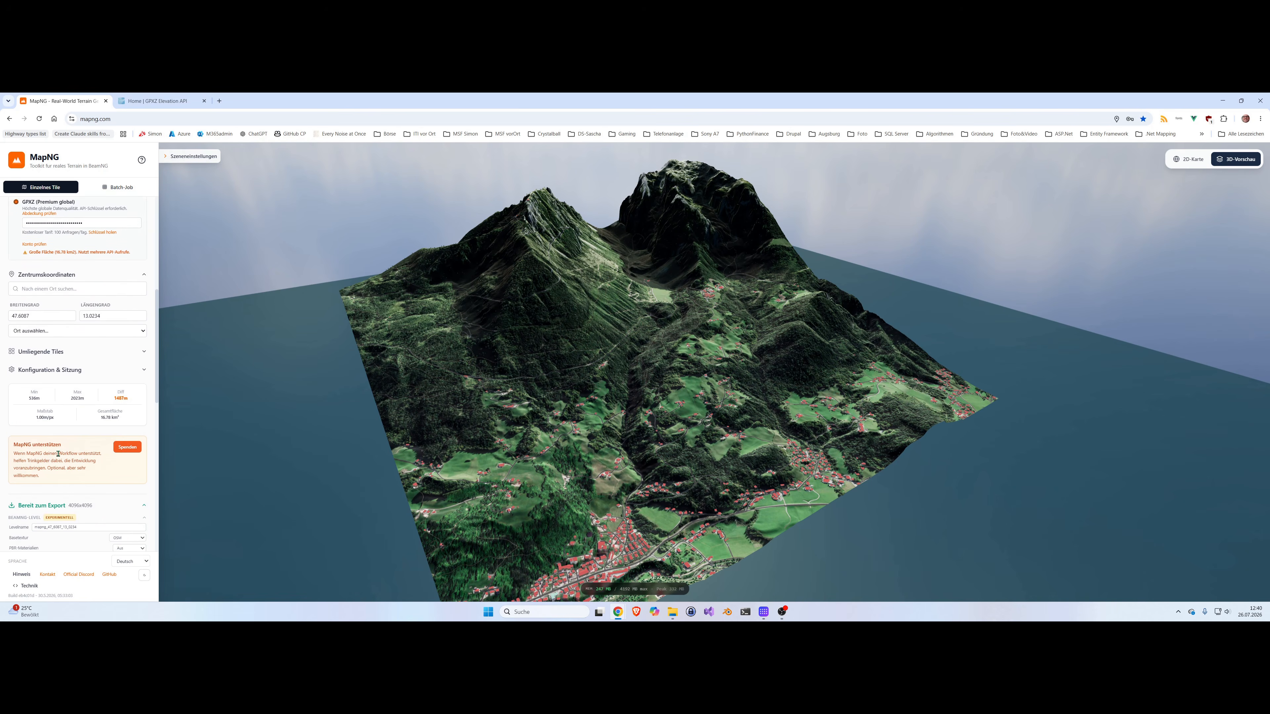
scroll(59, 455, down, 5)
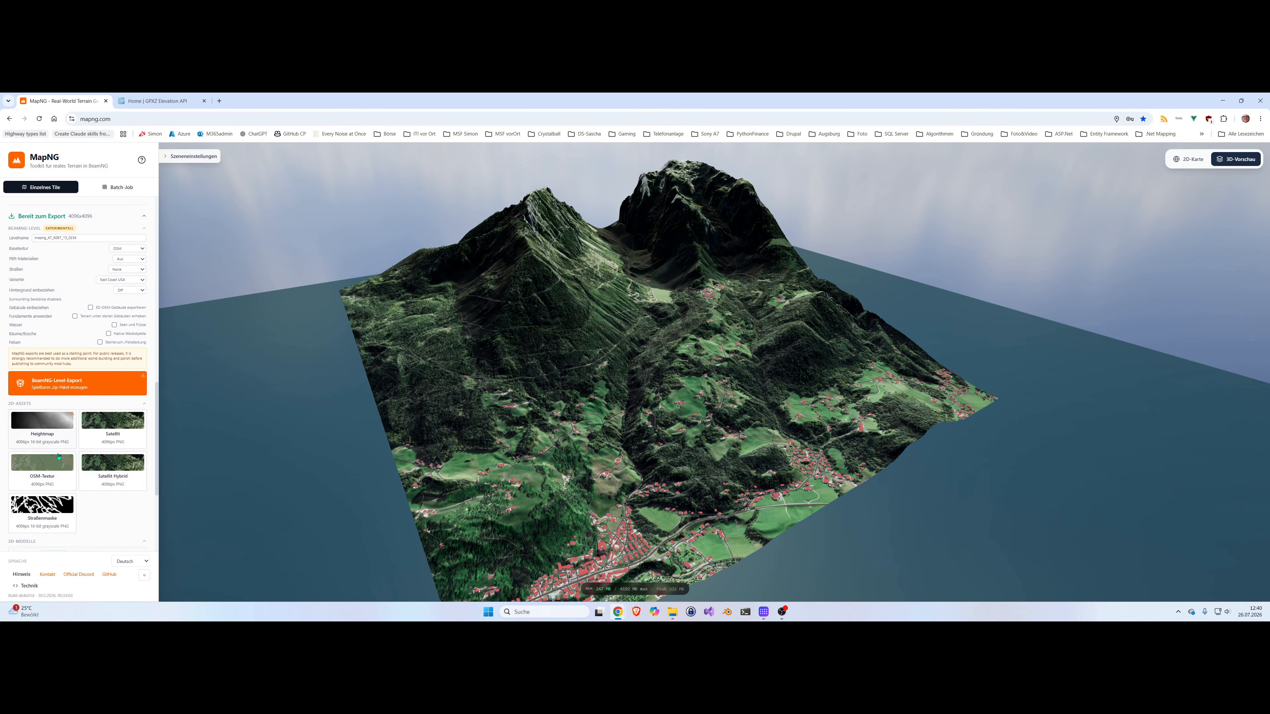
scroll(59, 456, down, 3)
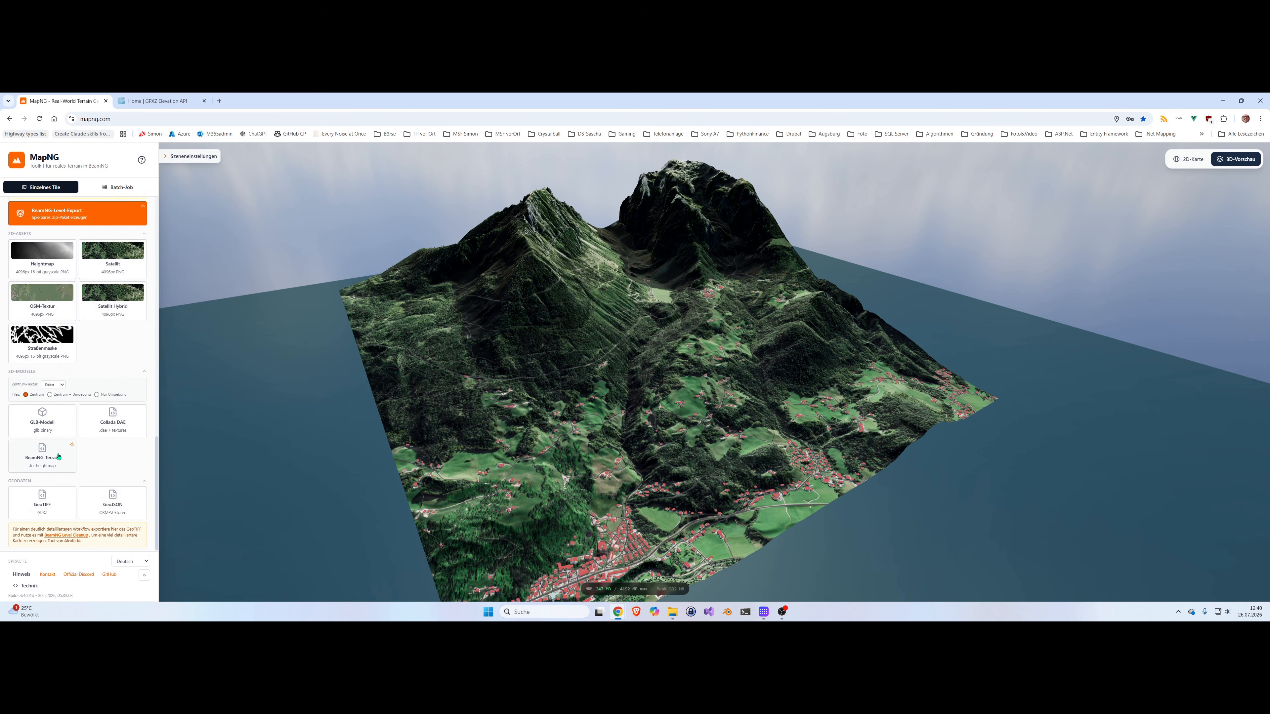
click(49, 498)
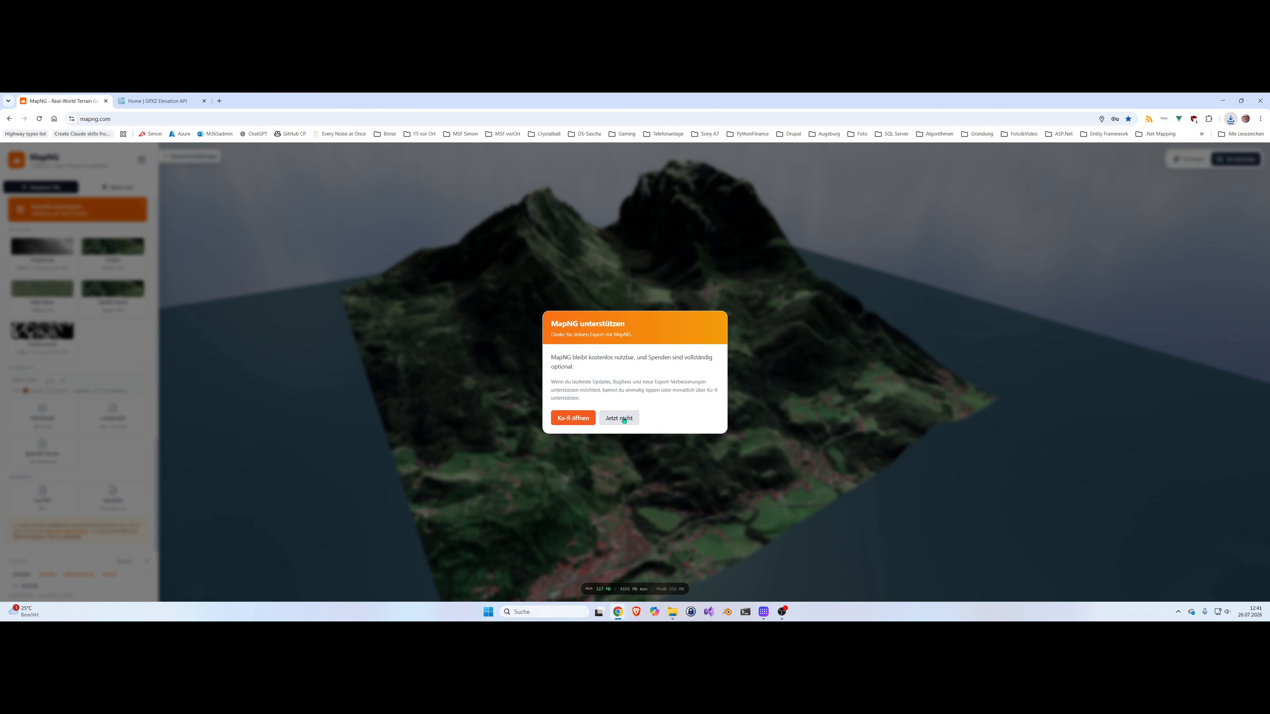
click(620, 418)
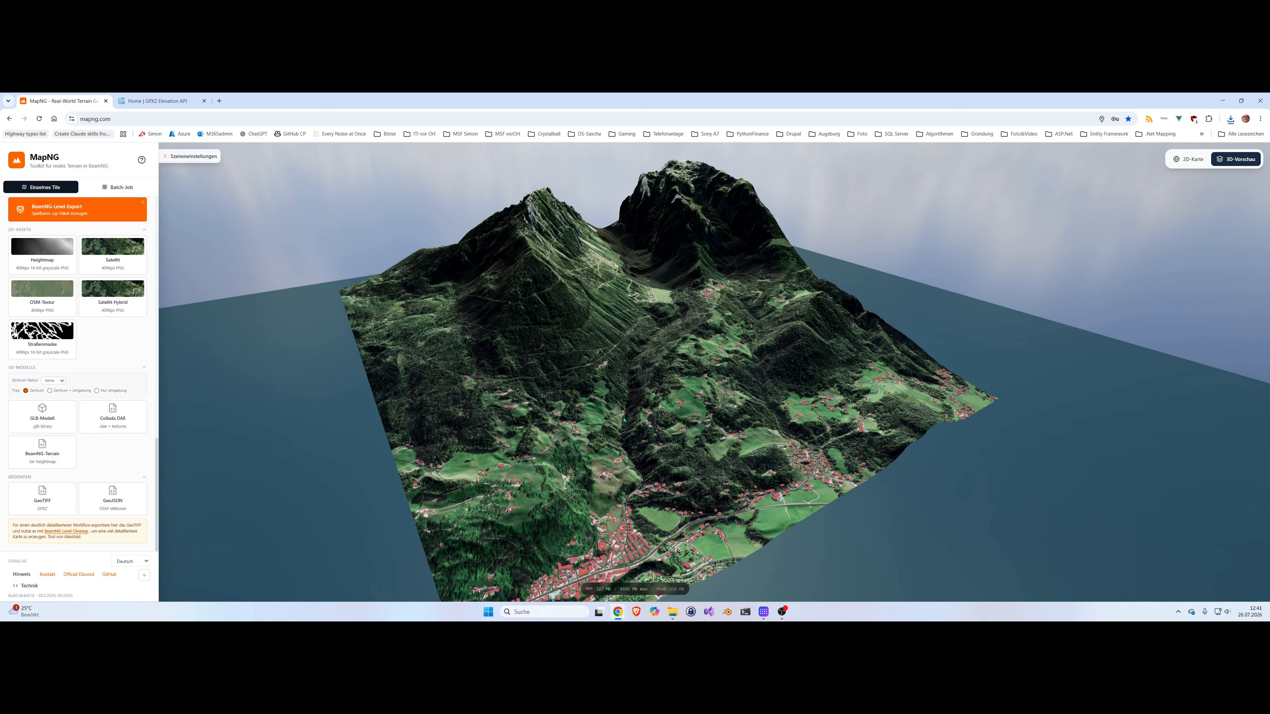
Step: Locate the newly downloaded heightmap TIF in the Downloads folder and prefix its file name with "Rossfeld_panorama_"
click(1231, 119)
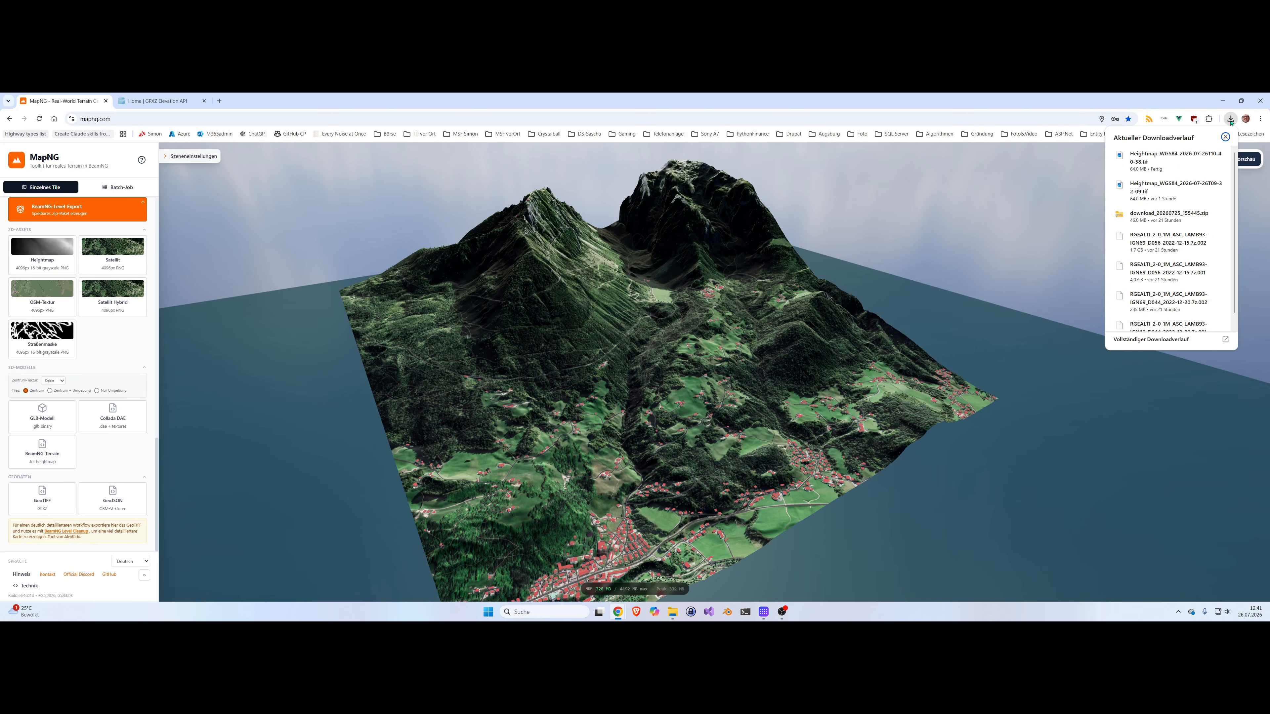
click(1202, 155)
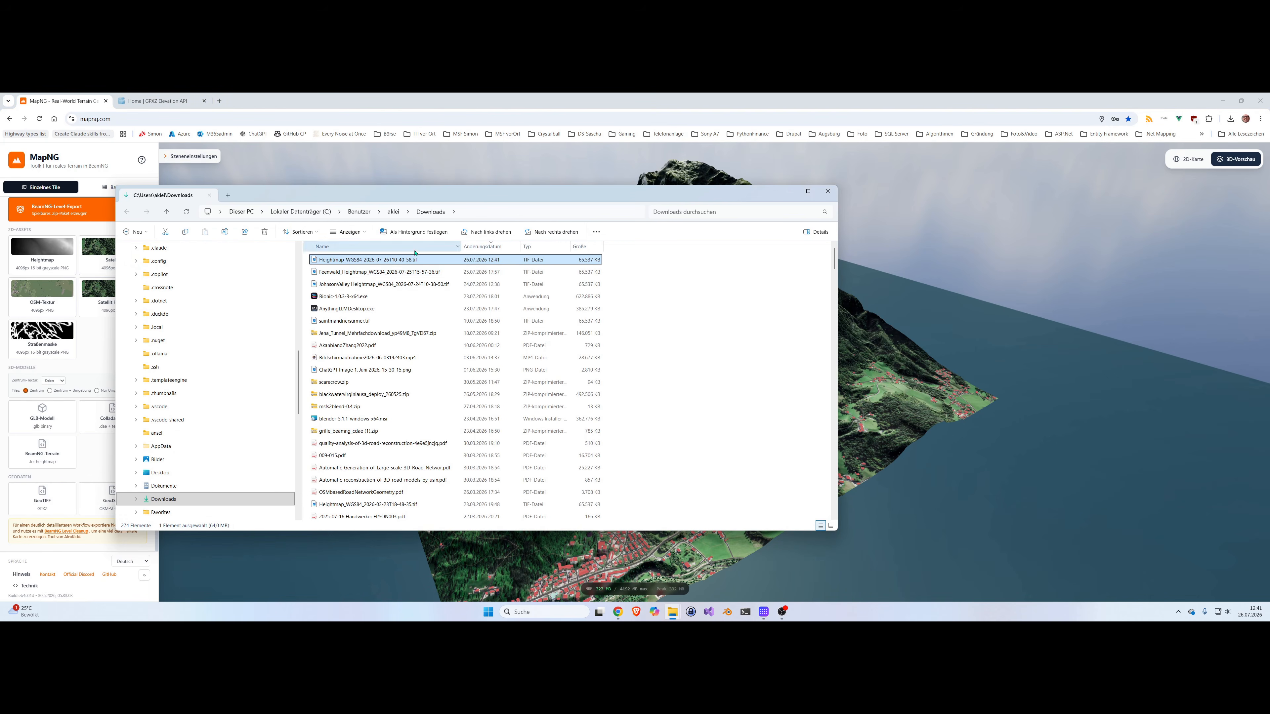
key(F2)
key(Home)
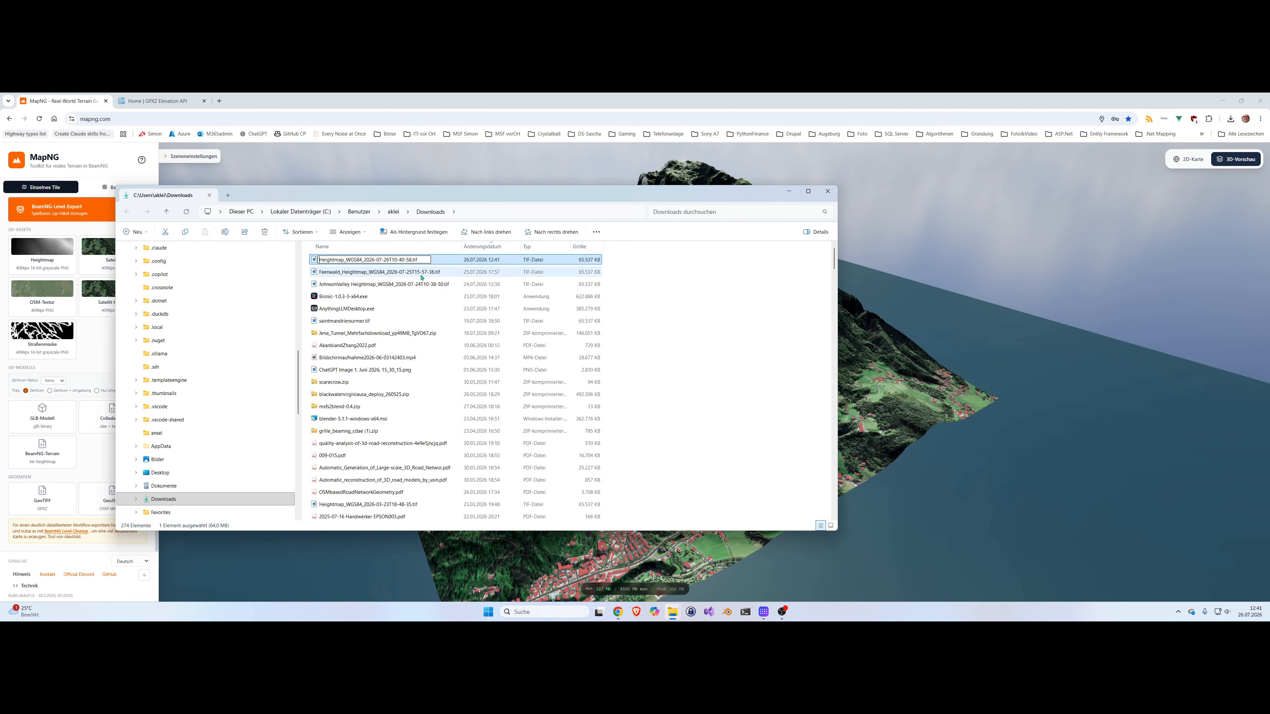
text(Rossffeld_pana)
text(rama_)
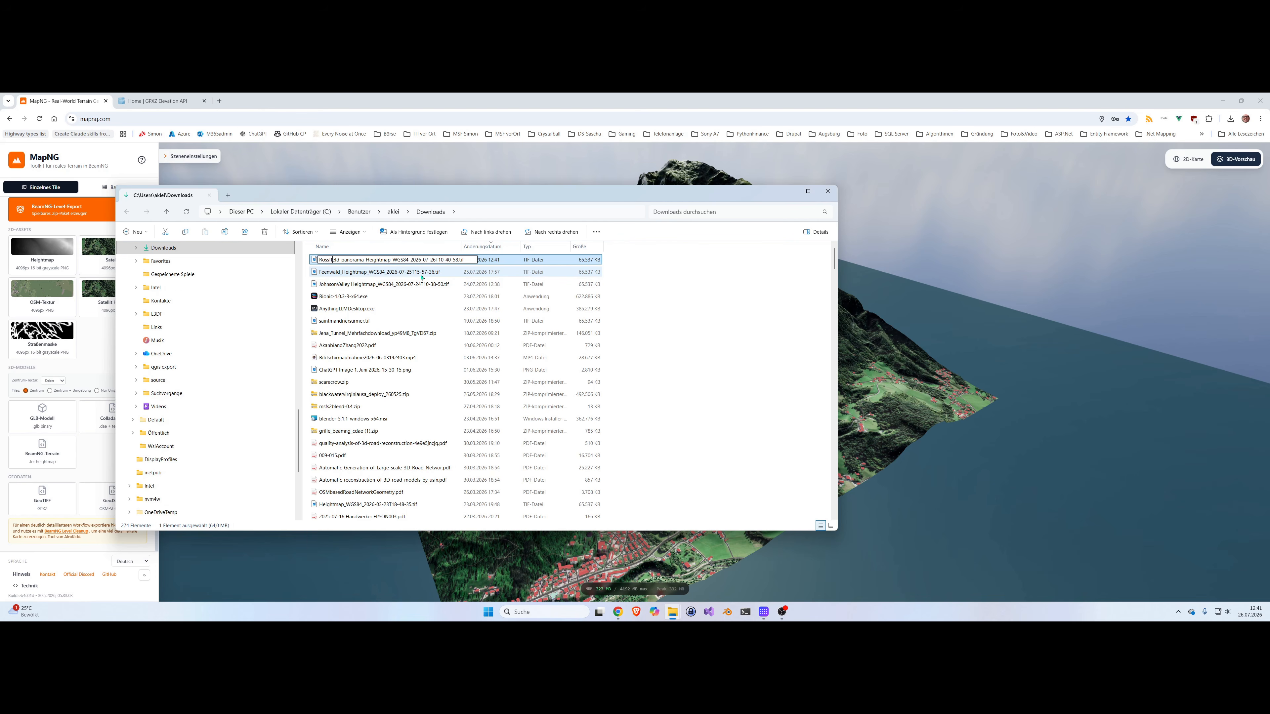
key(Return)
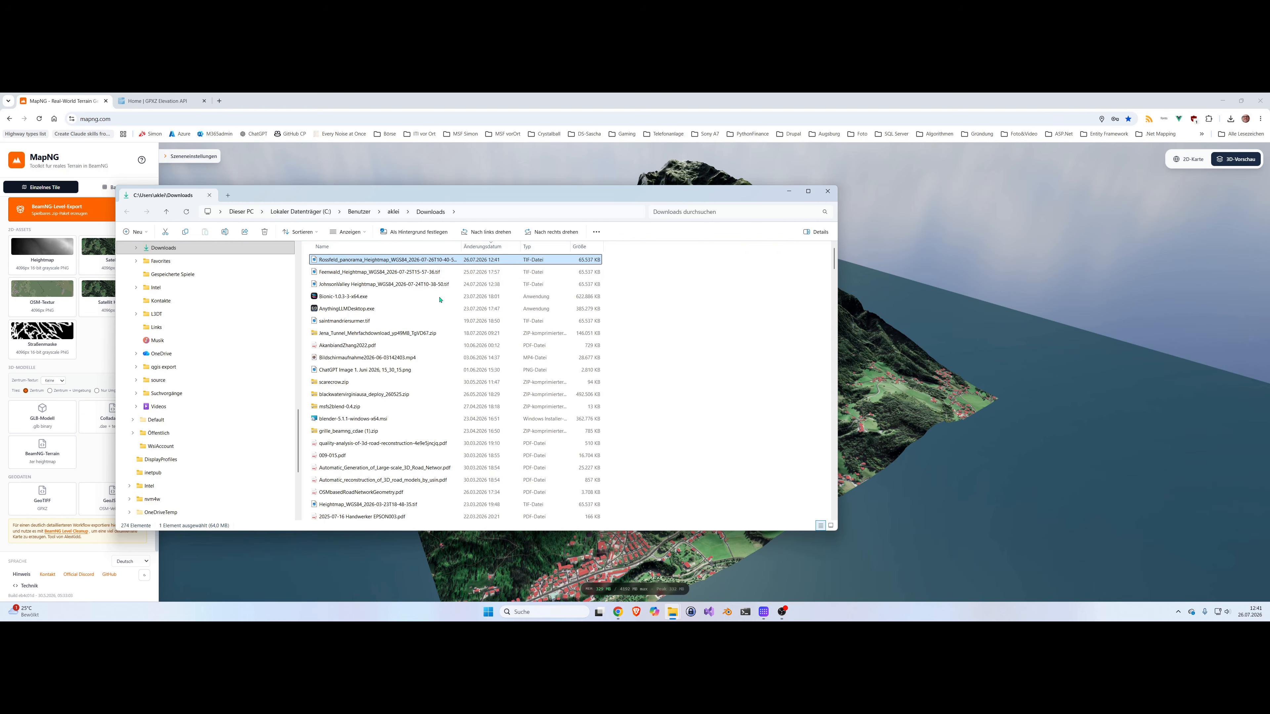
Step: Switch to BeamNG Mapping Tools and open the Create Level Wizard
click(518, 611)
click(559, 311)
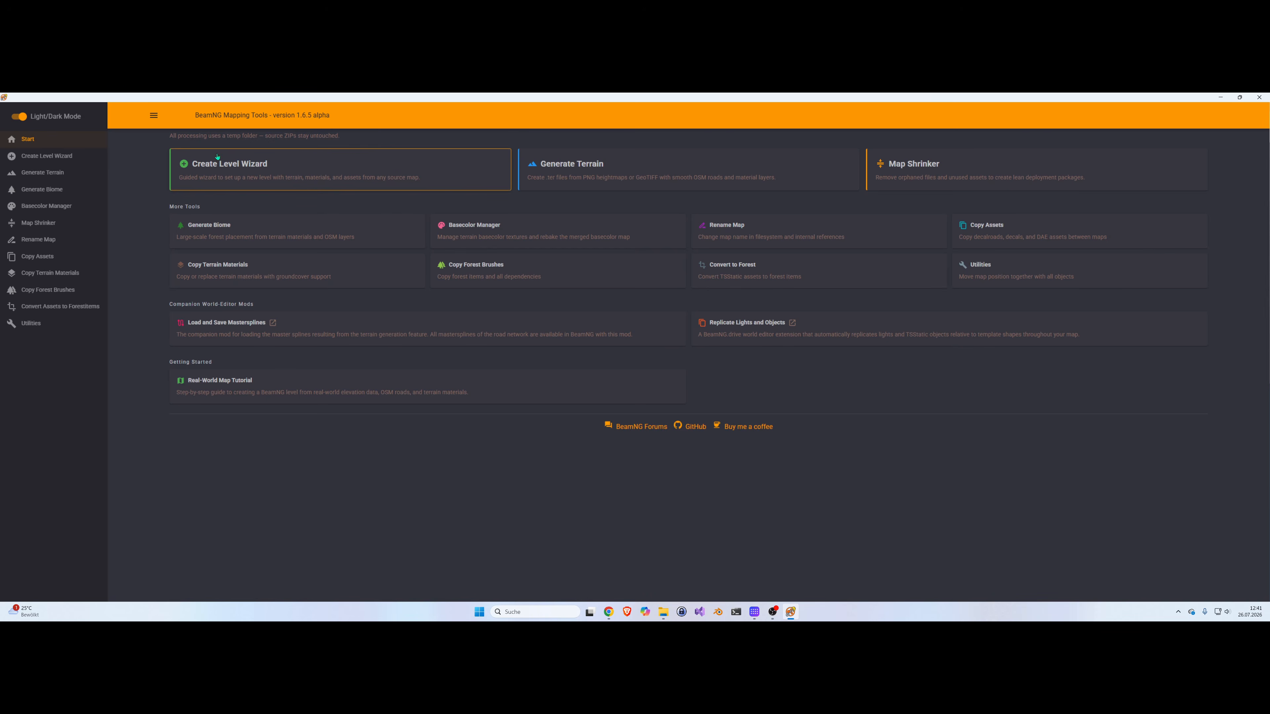
click(232, 169)
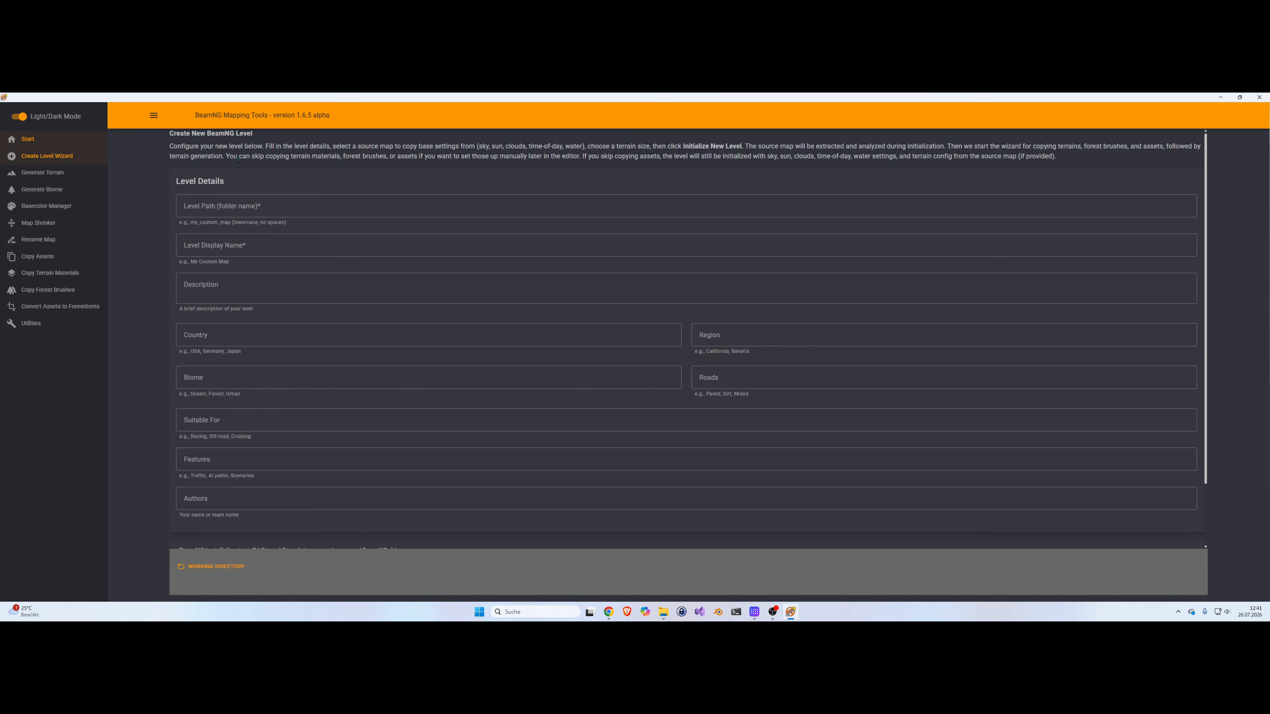
Step: Fill in the level details with folder name rossfeldpanorama, display name Rossfeld Panorama and country Germany
click(245, 210)
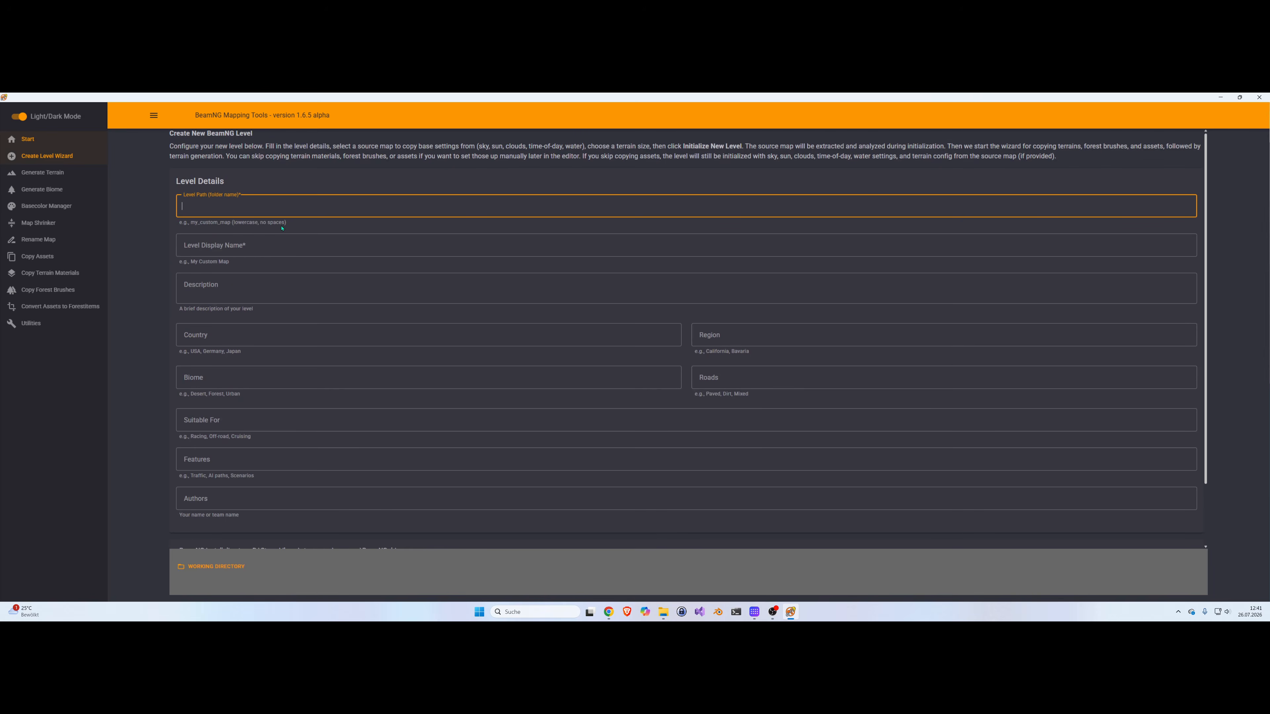
text(Rossfeld Panporama)
key(ctrl+a)
key(ctrl+c)
key(Return)
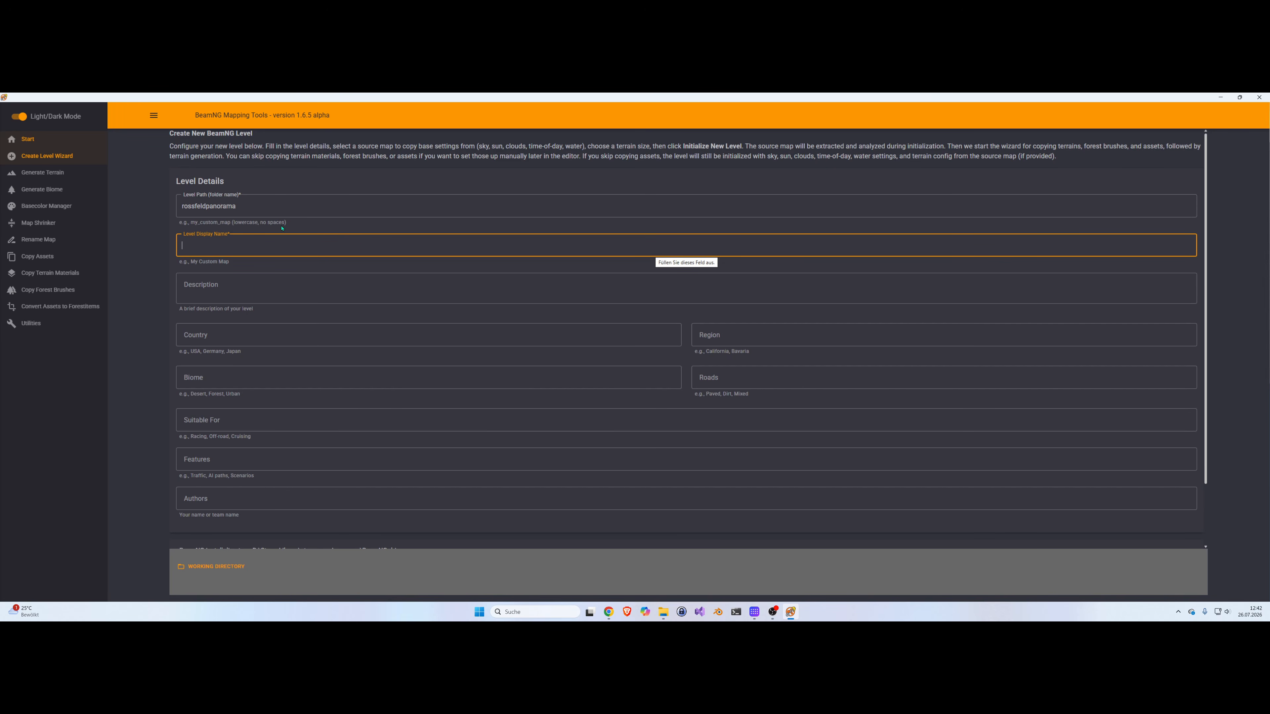
key(ctrl+v)
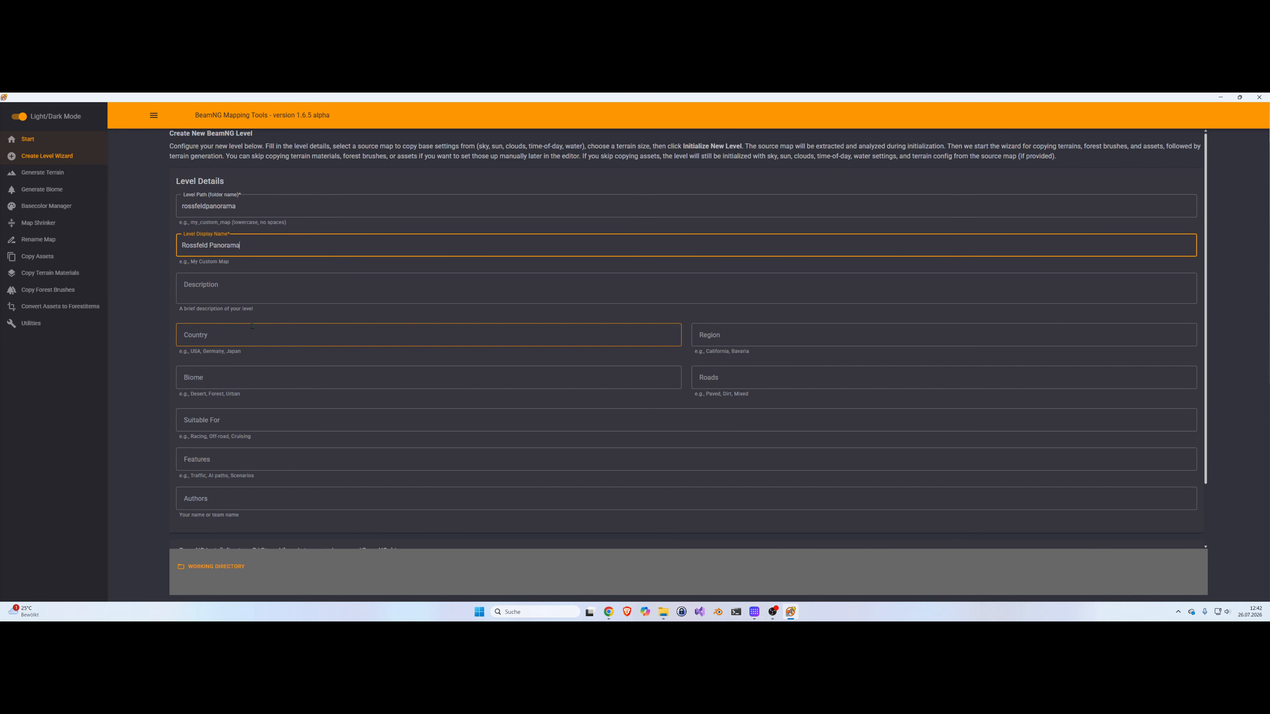
click(221, 340)
text(ermany)
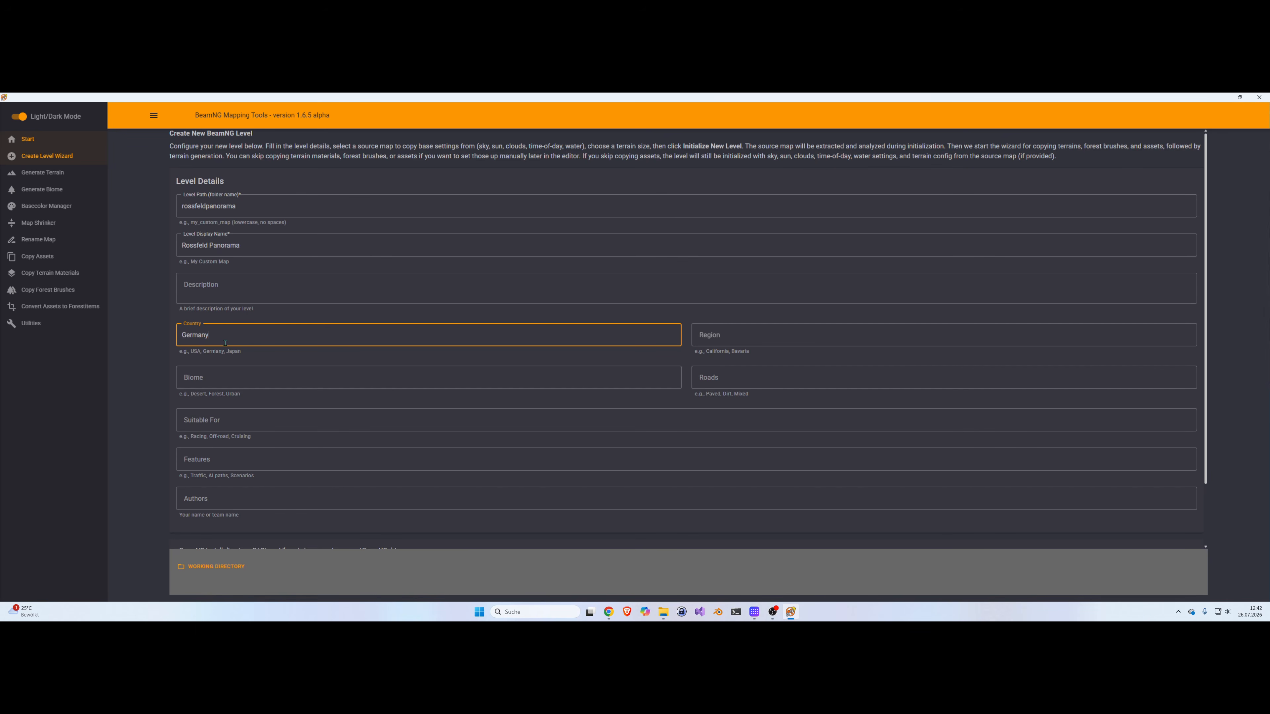
Step: Choose the vanilla level east_coast_usa.zip as the source map and initialize the new level
click(233, 369)
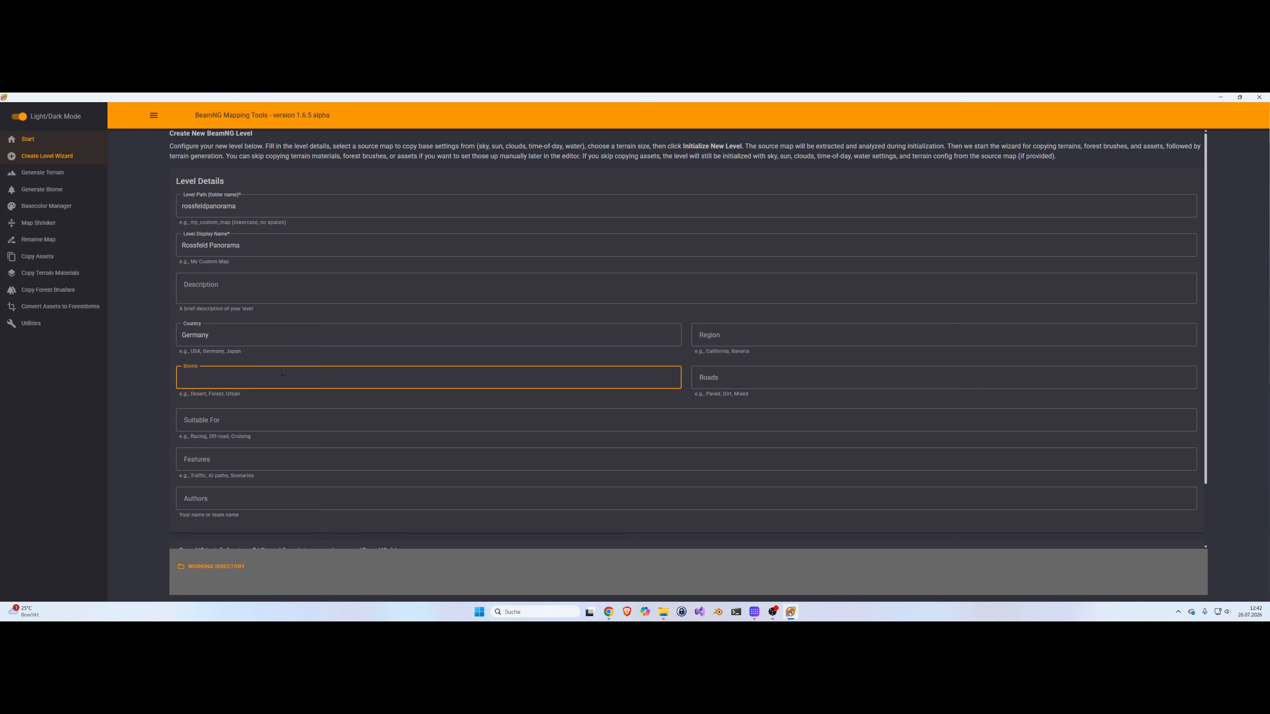
scroll(276, 396, down, 2)
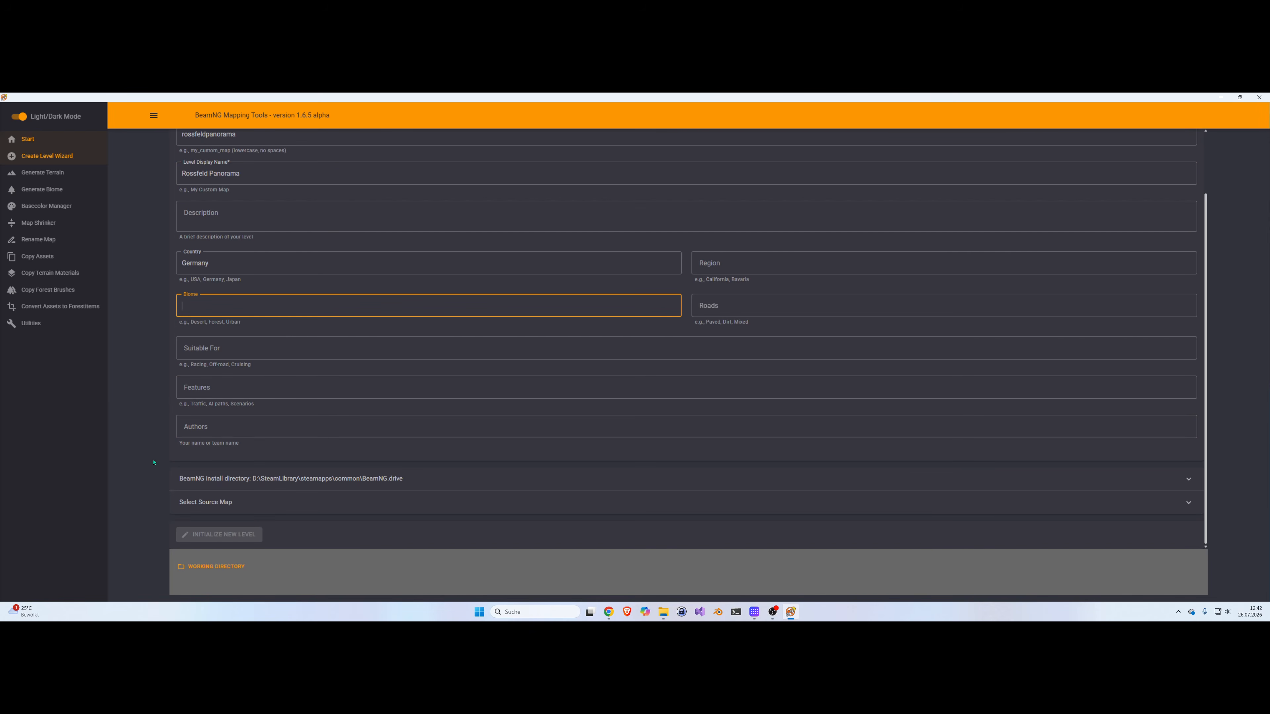
click(219, 500)
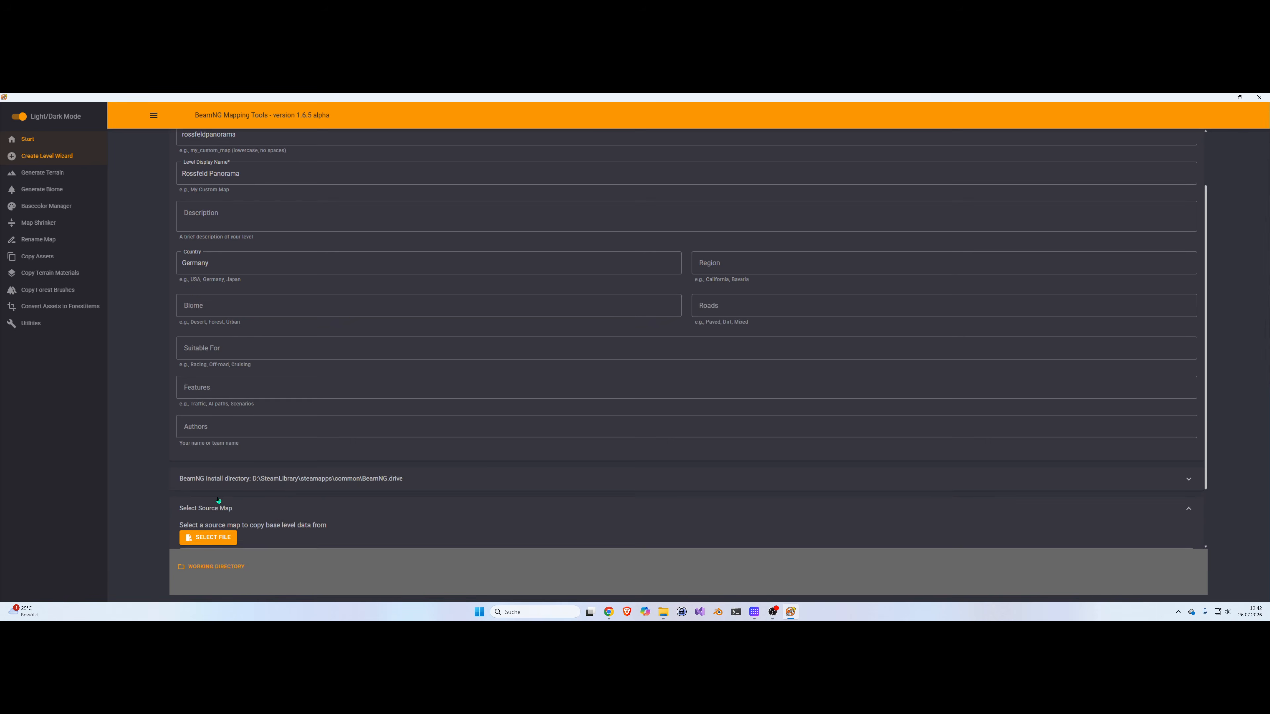
scroll(295, 495, down, 2)
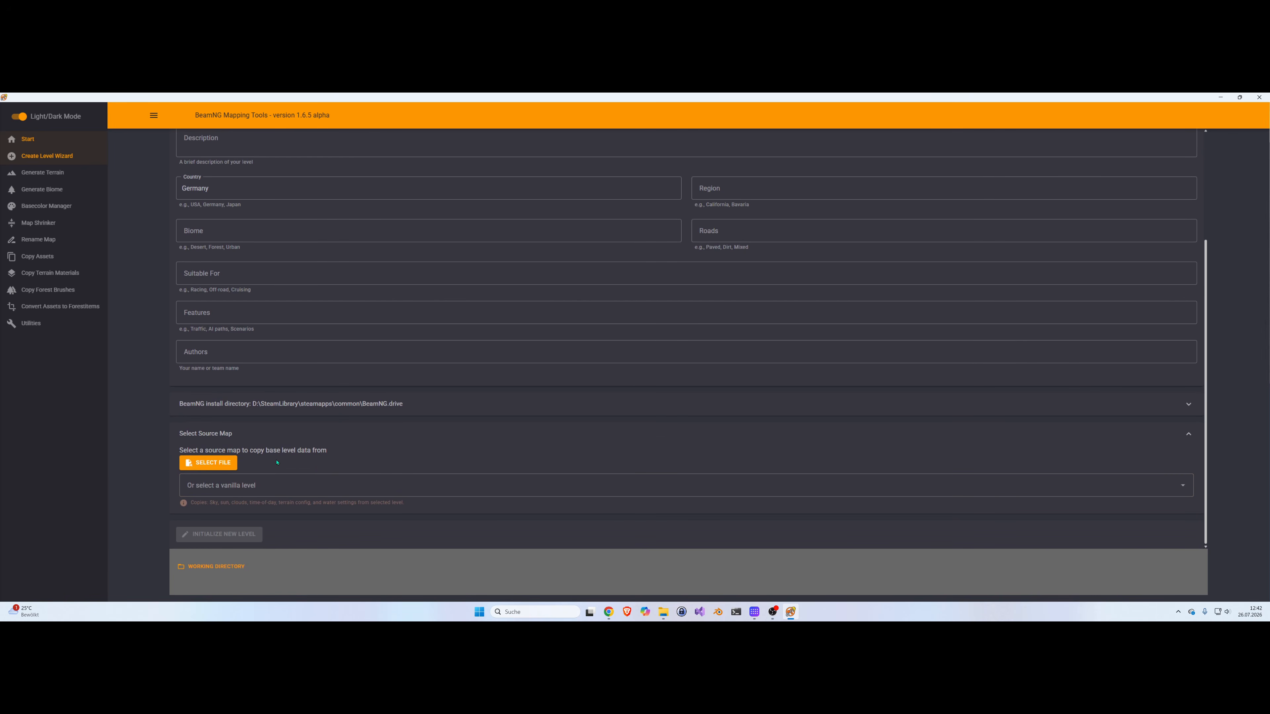
click(254, 489)
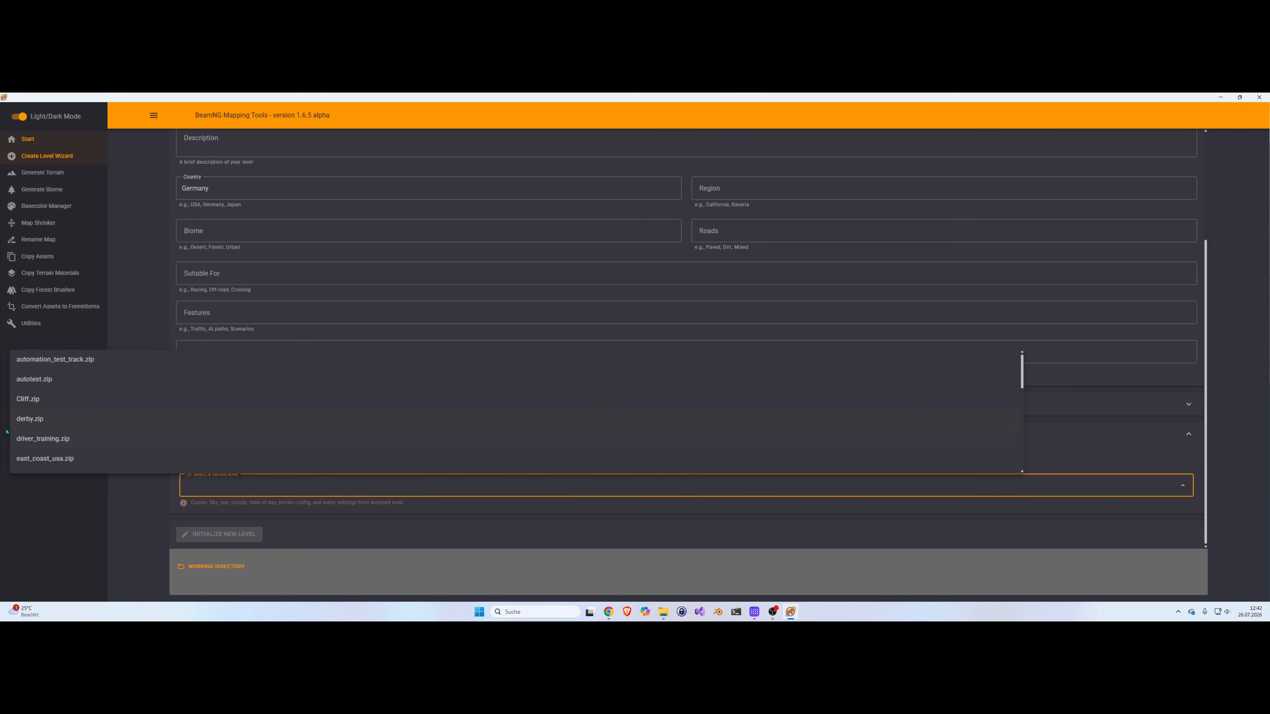
scroll(97, 408, down, 3)
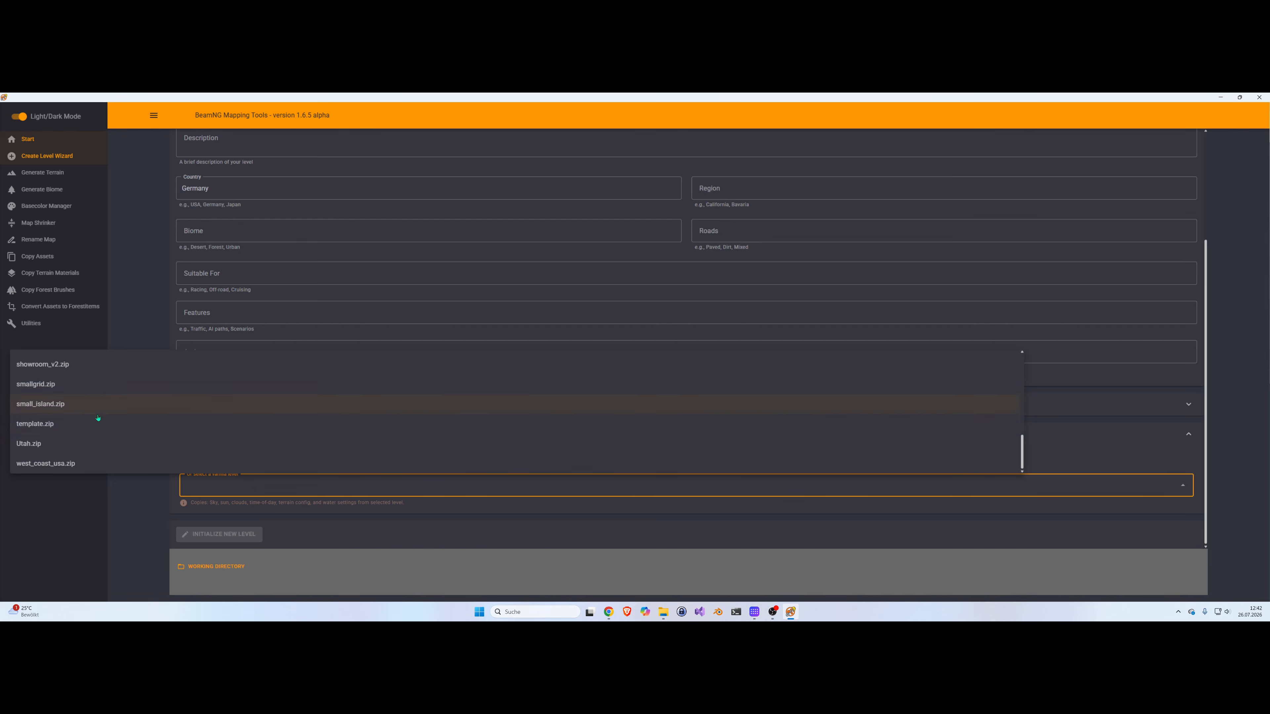
scroll(92, 433, down, 6)
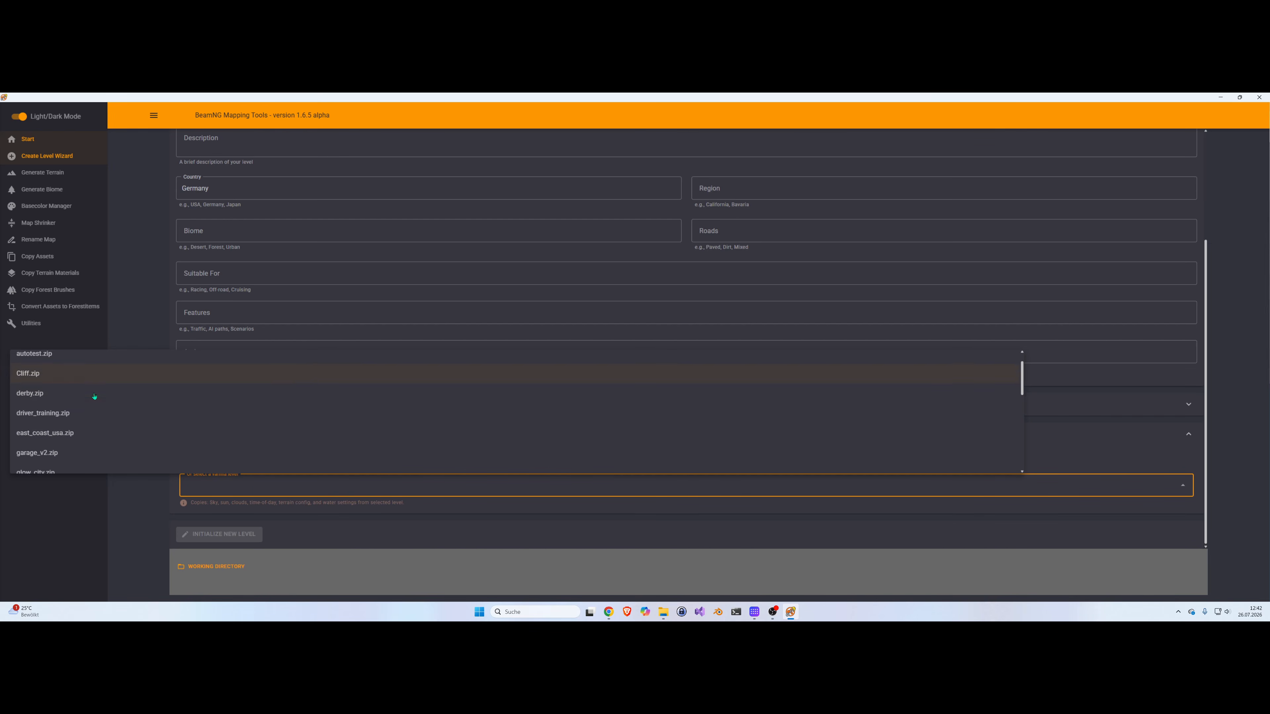
scroll(94, 397, up, 5)
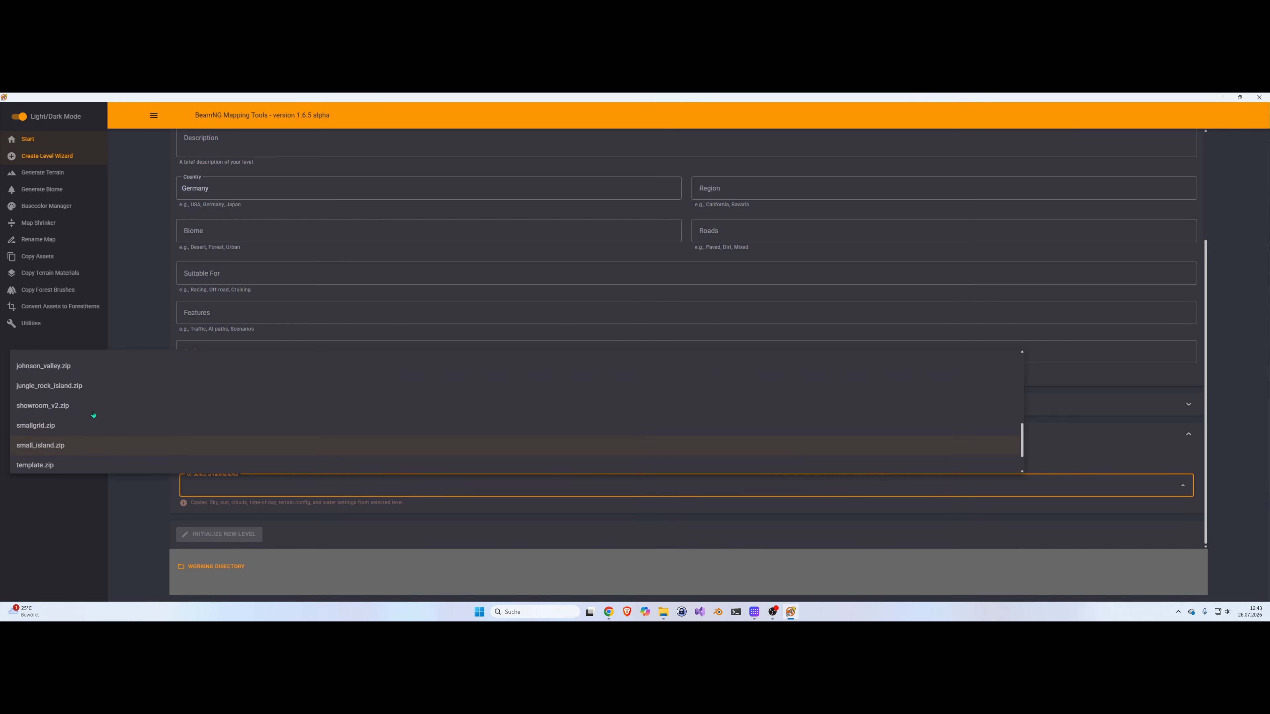
scroll(93, 415, up, 3)
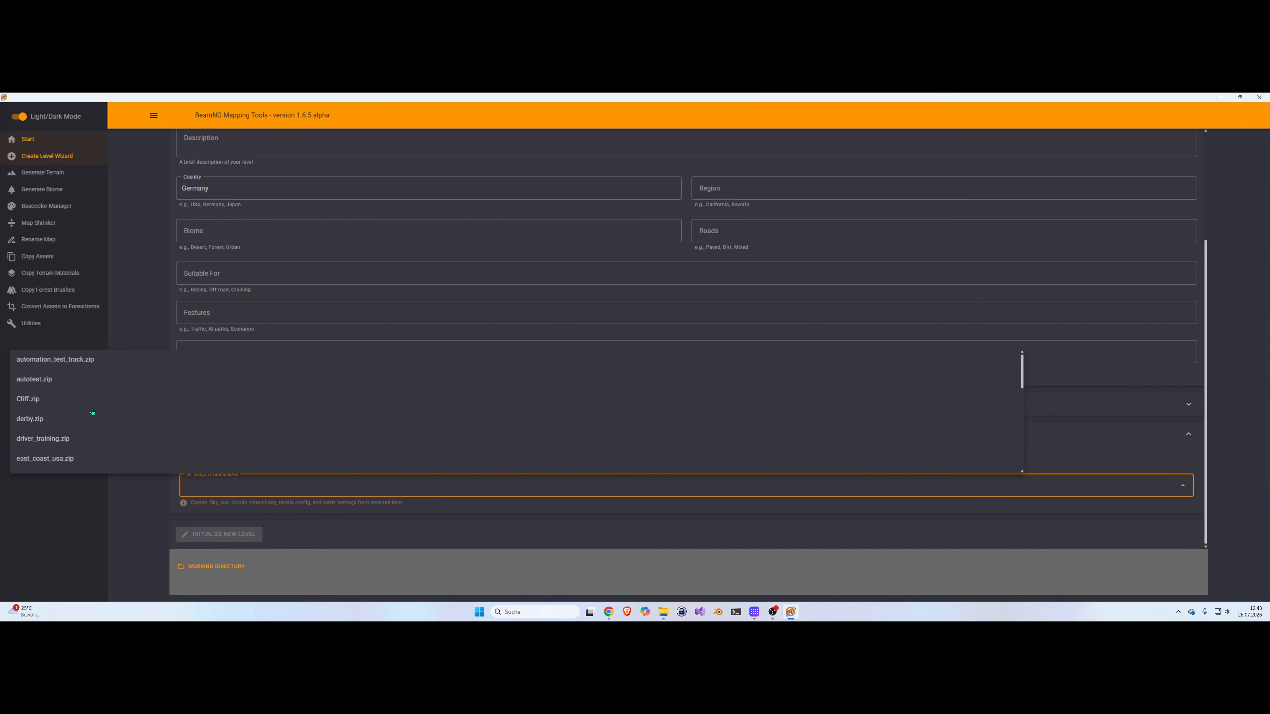
click(62, 459)
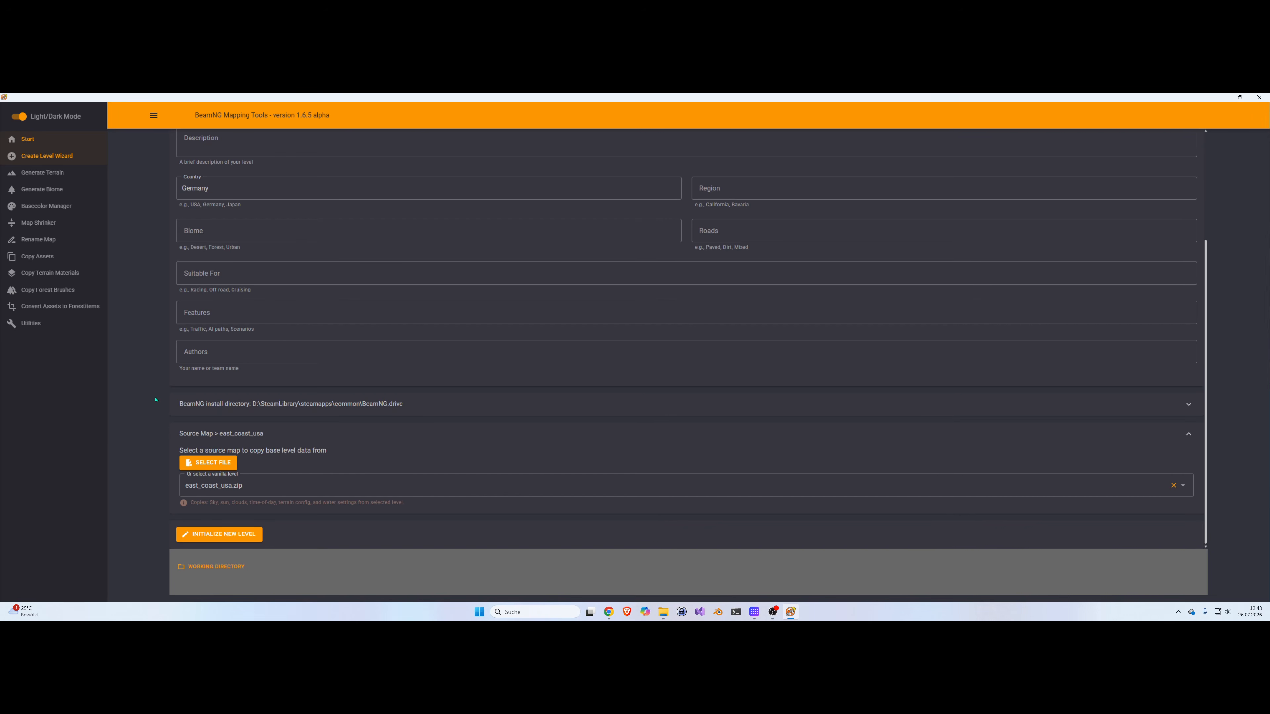
click(185, 529)
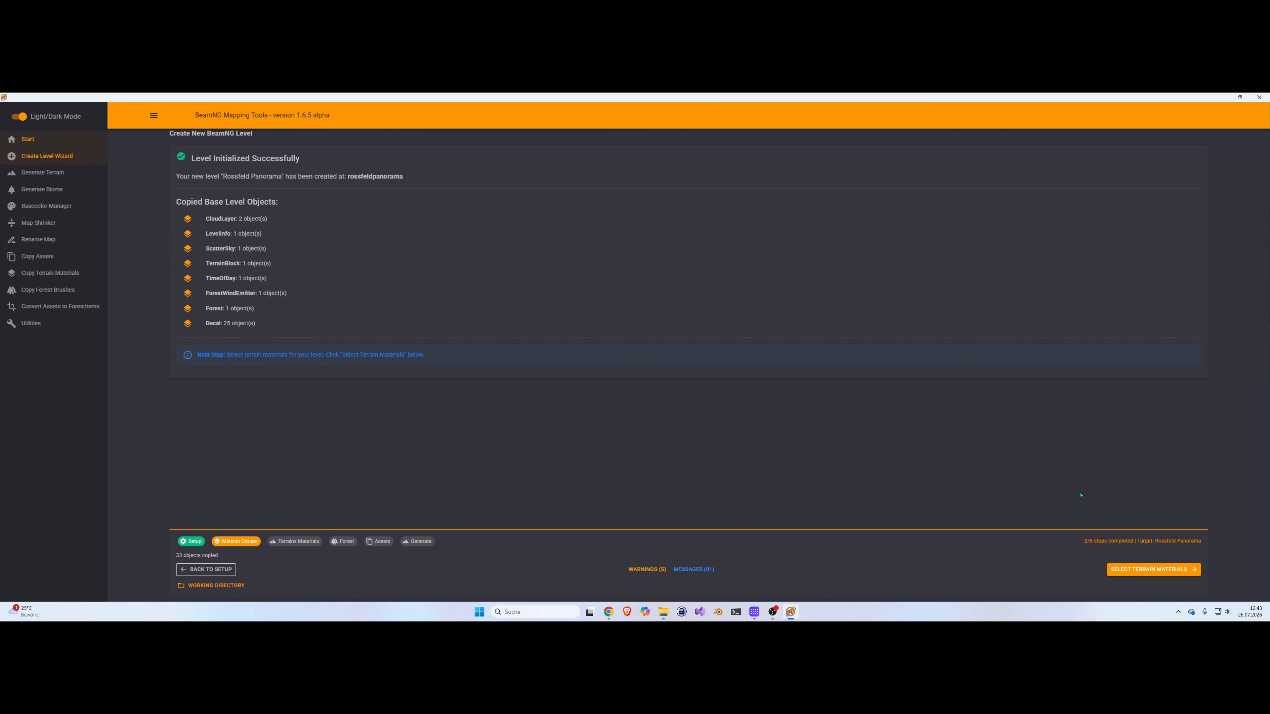
Step: Continue to the terrain materials and copy all east_coast_usa terrain materials into the new level
click(1130, 571)
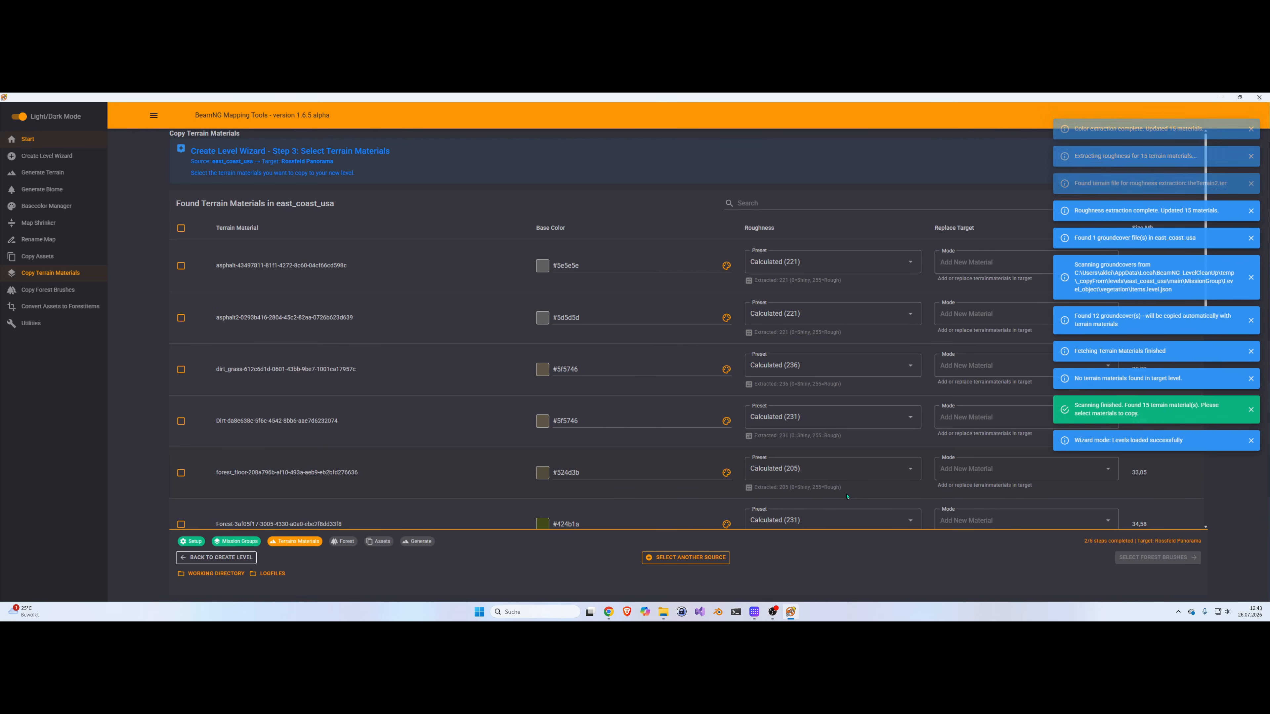
scroll(493, 380, down, 7)
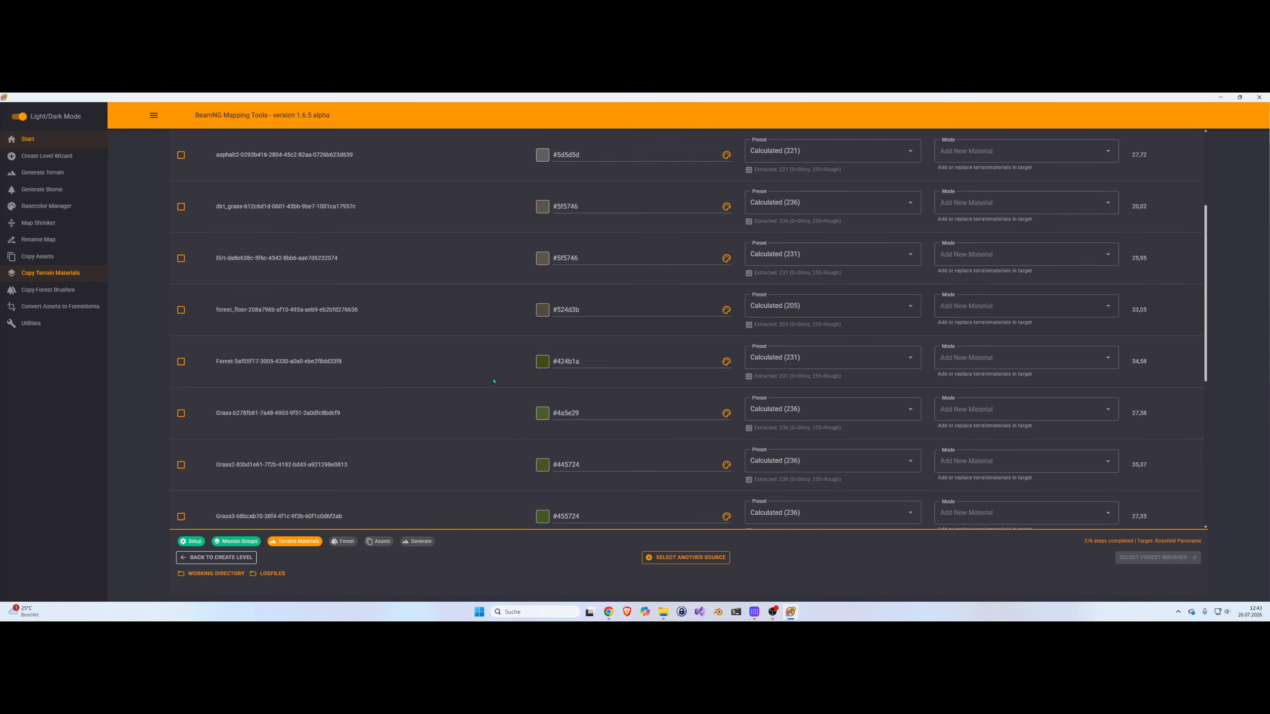
scroll(492, 384, down, 2)
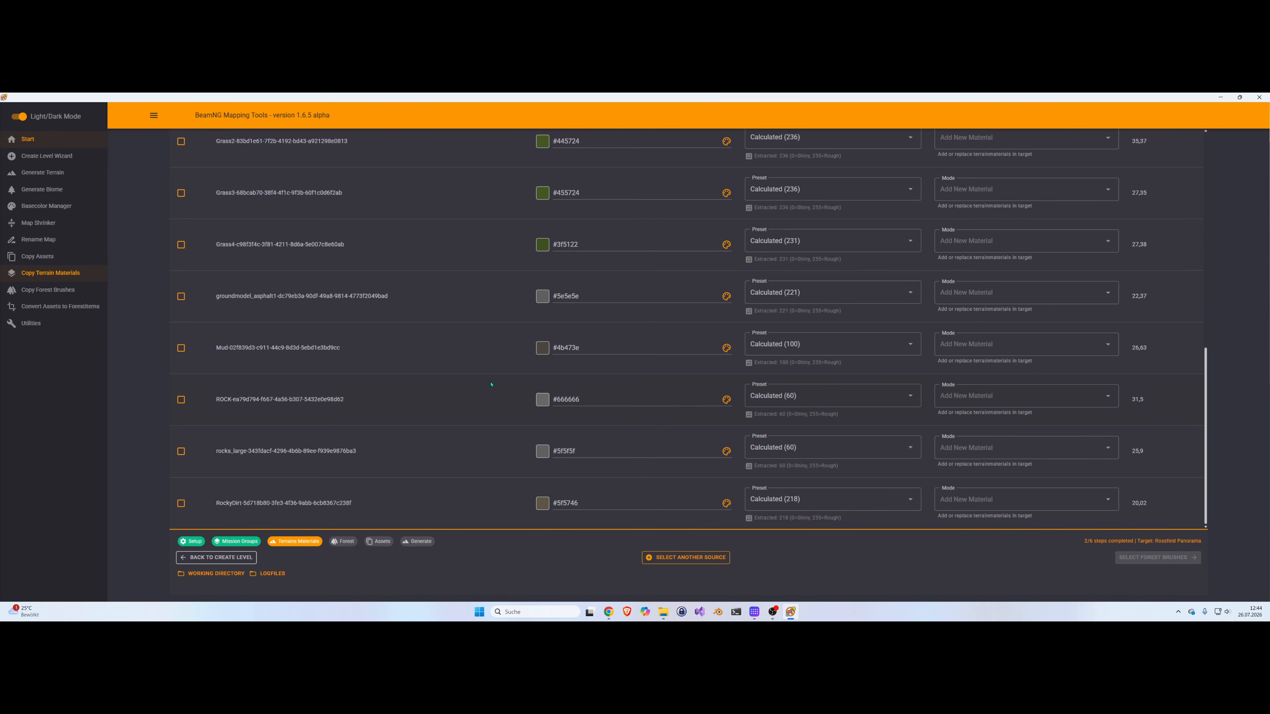
scroll(491, 385, up, 10)
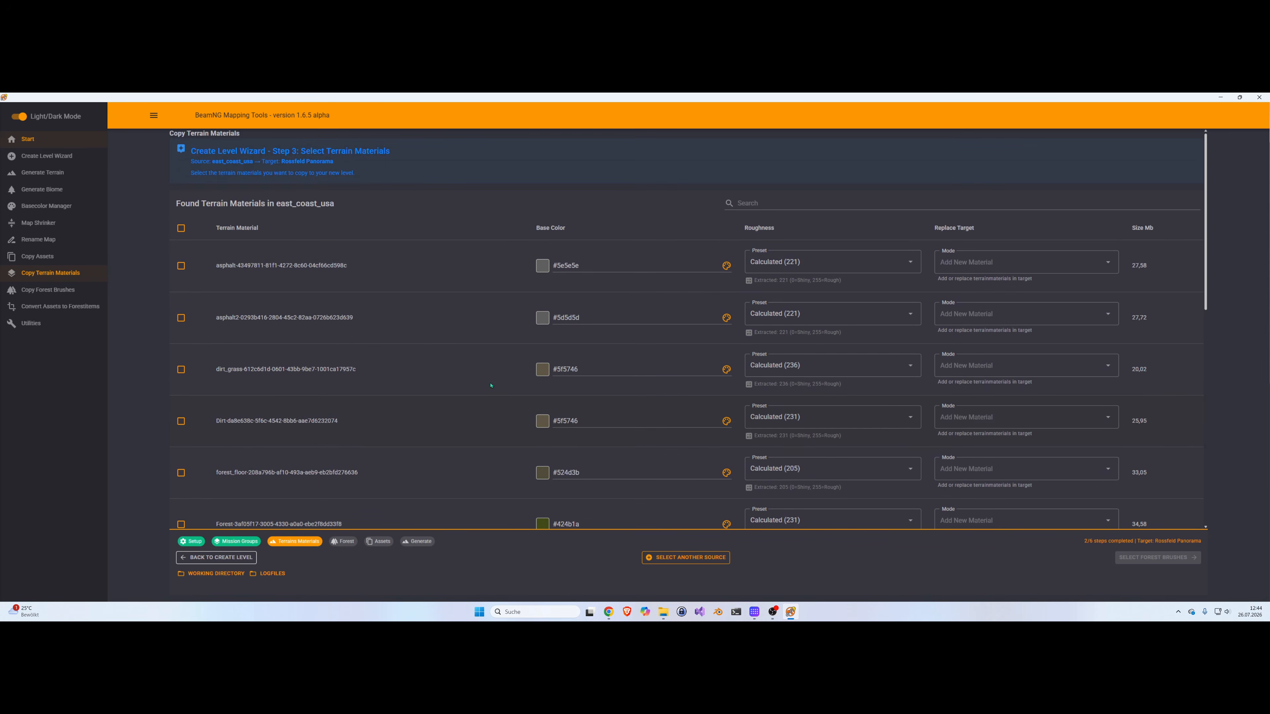
click(181, 228)
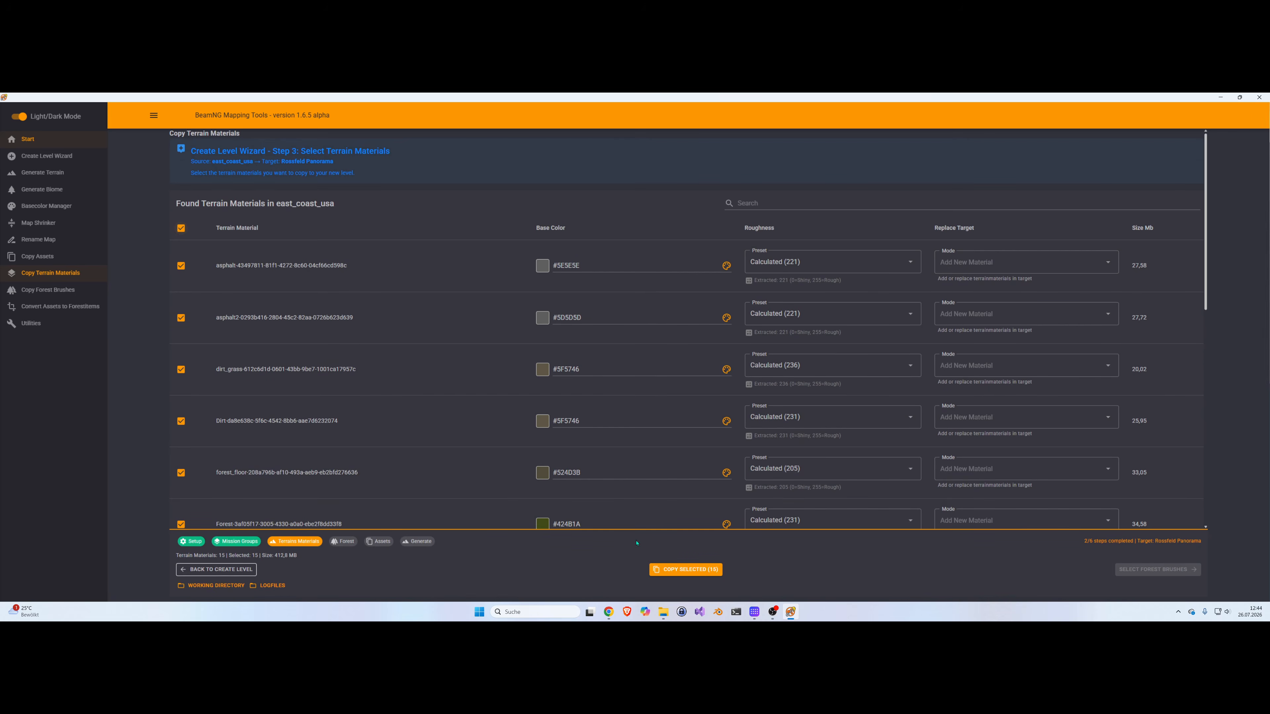
click(694, 577)
click(674, 570)
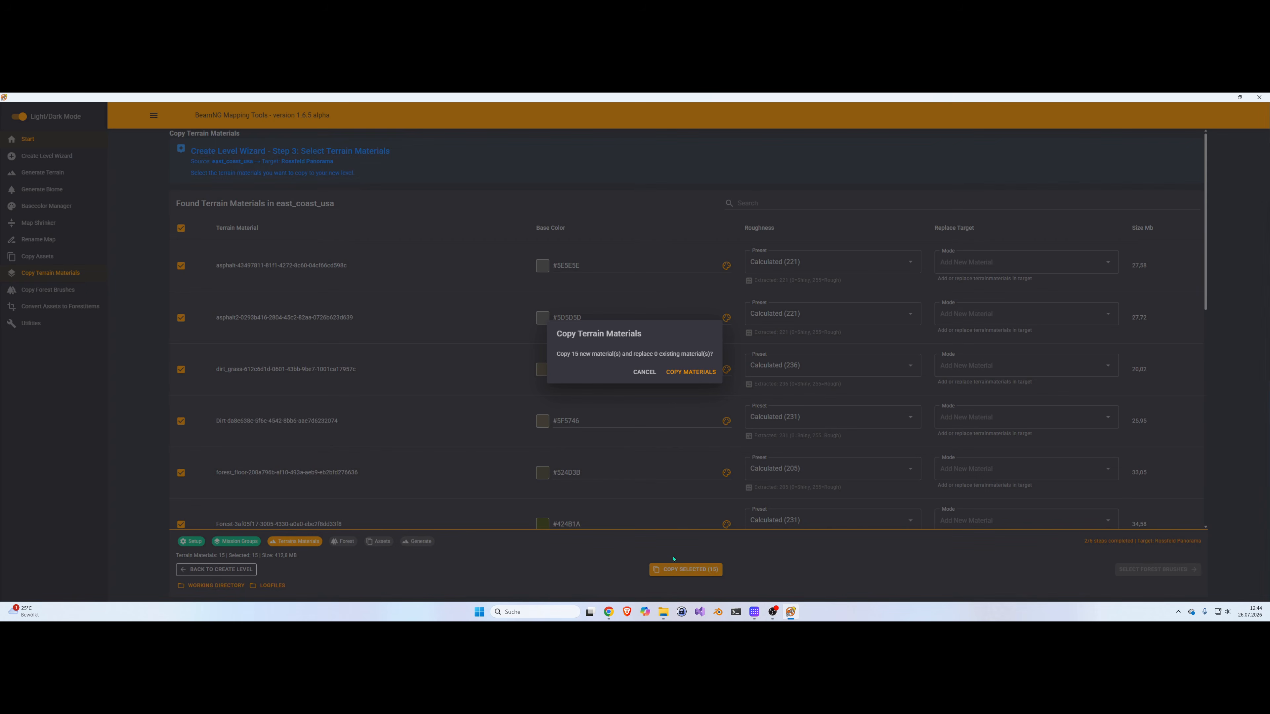
click(681, 373)
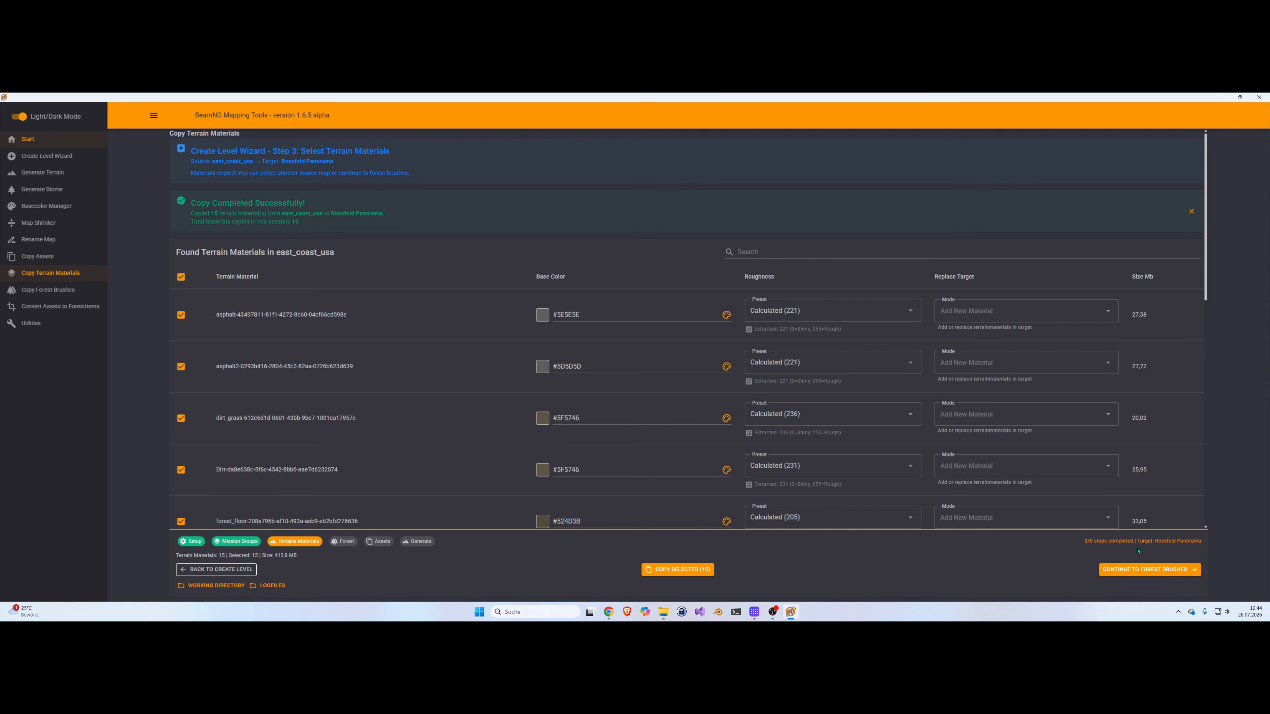
Step: Continue to the forest brushes and copy all of them except ECA_manmade into Rossfeld Panorama
click(1144, 570)
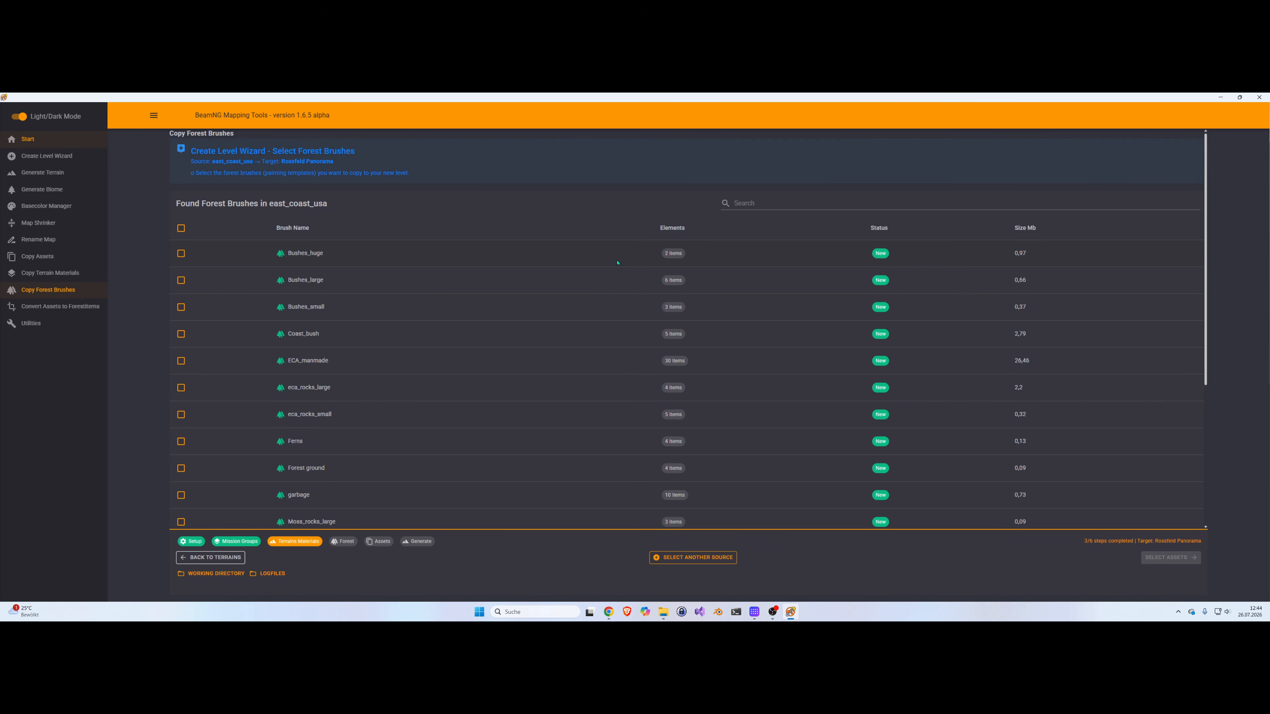
click(181, 229)
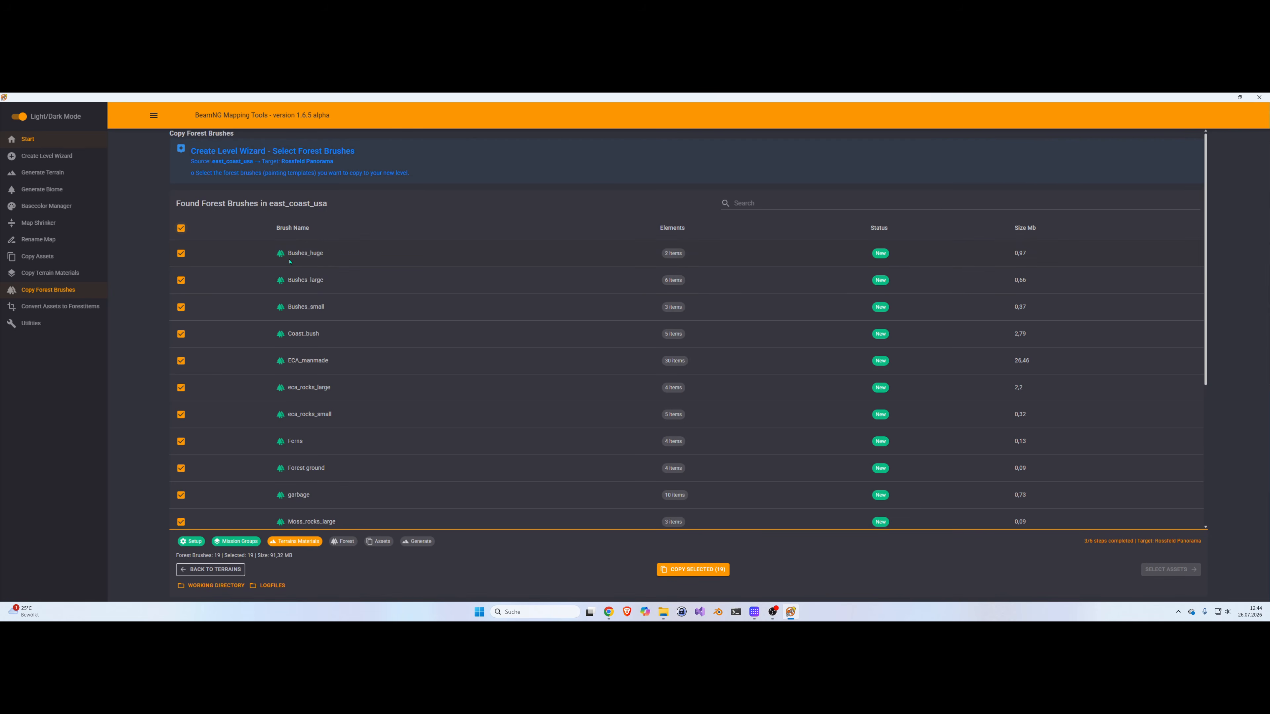
scroll(295, 285, down, 1)
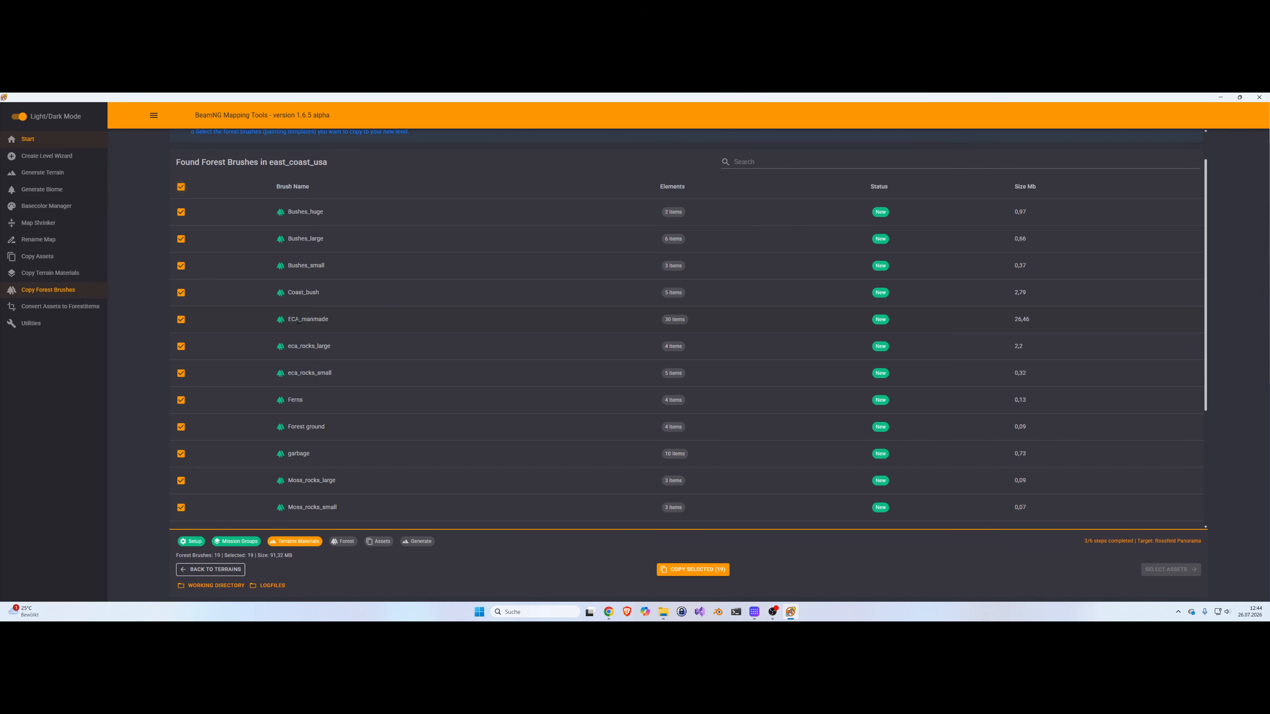
click(181, 321)
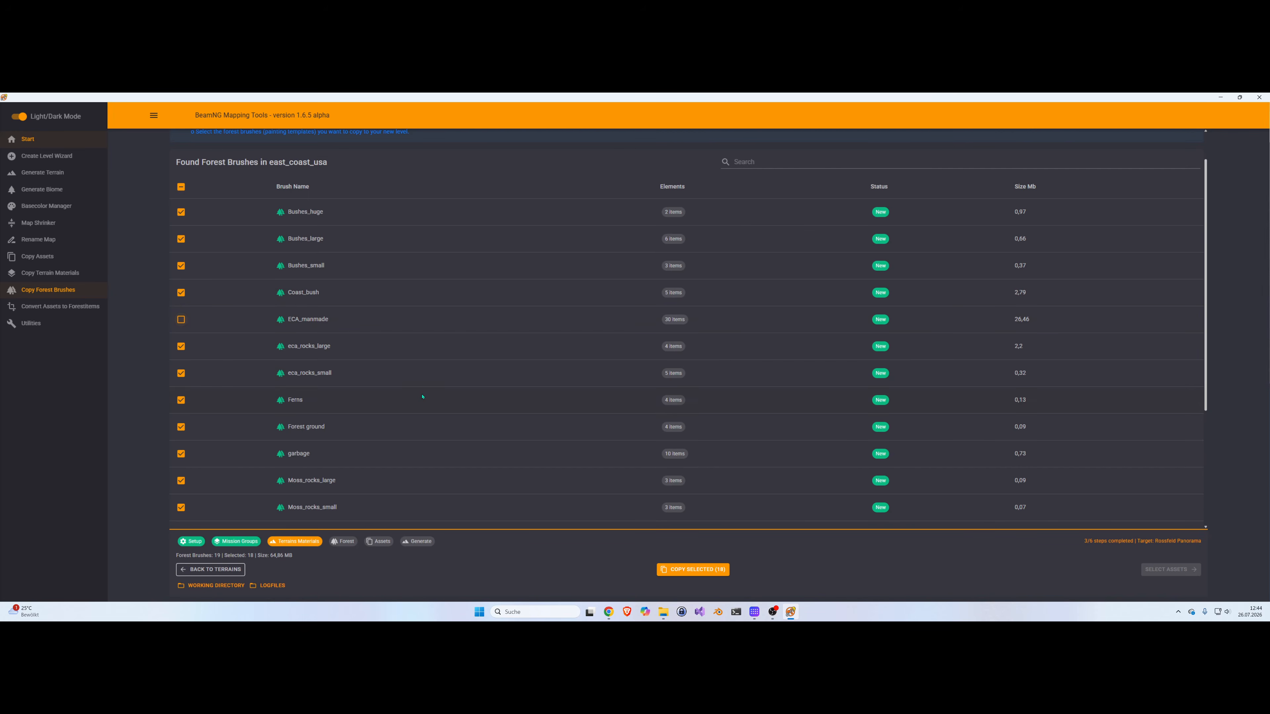
click(698, 572)
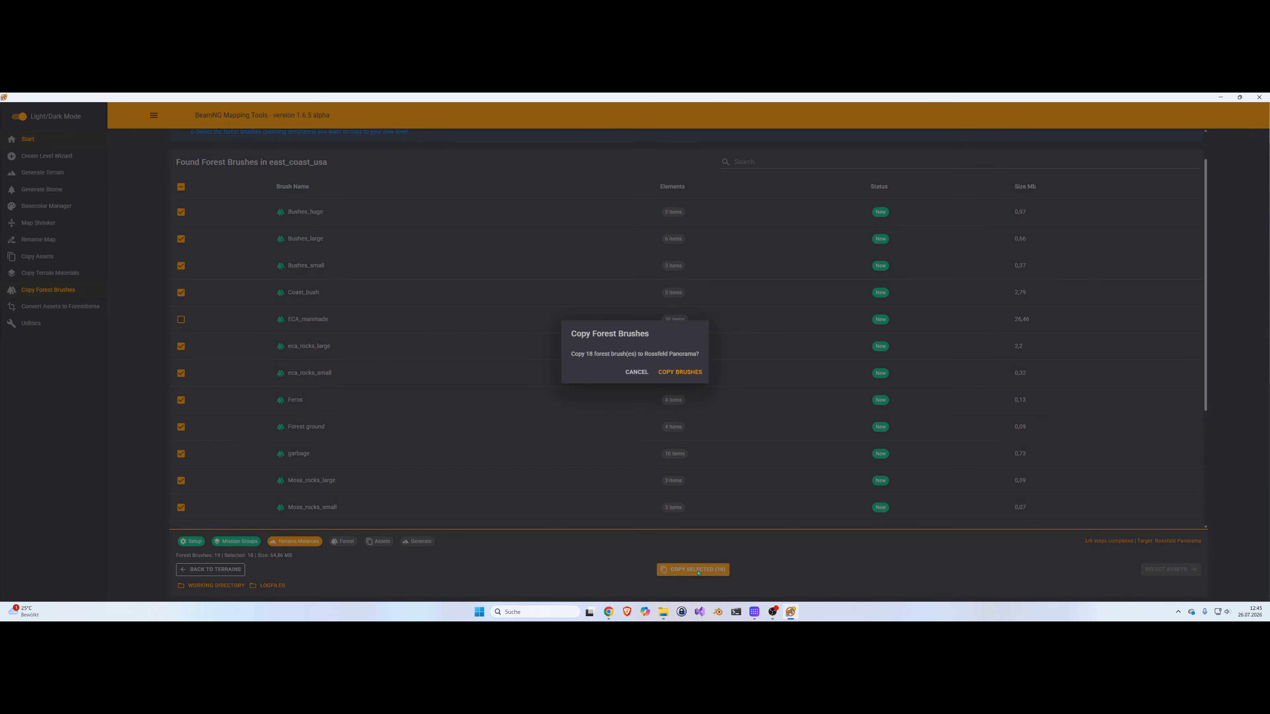
click(682, 372)
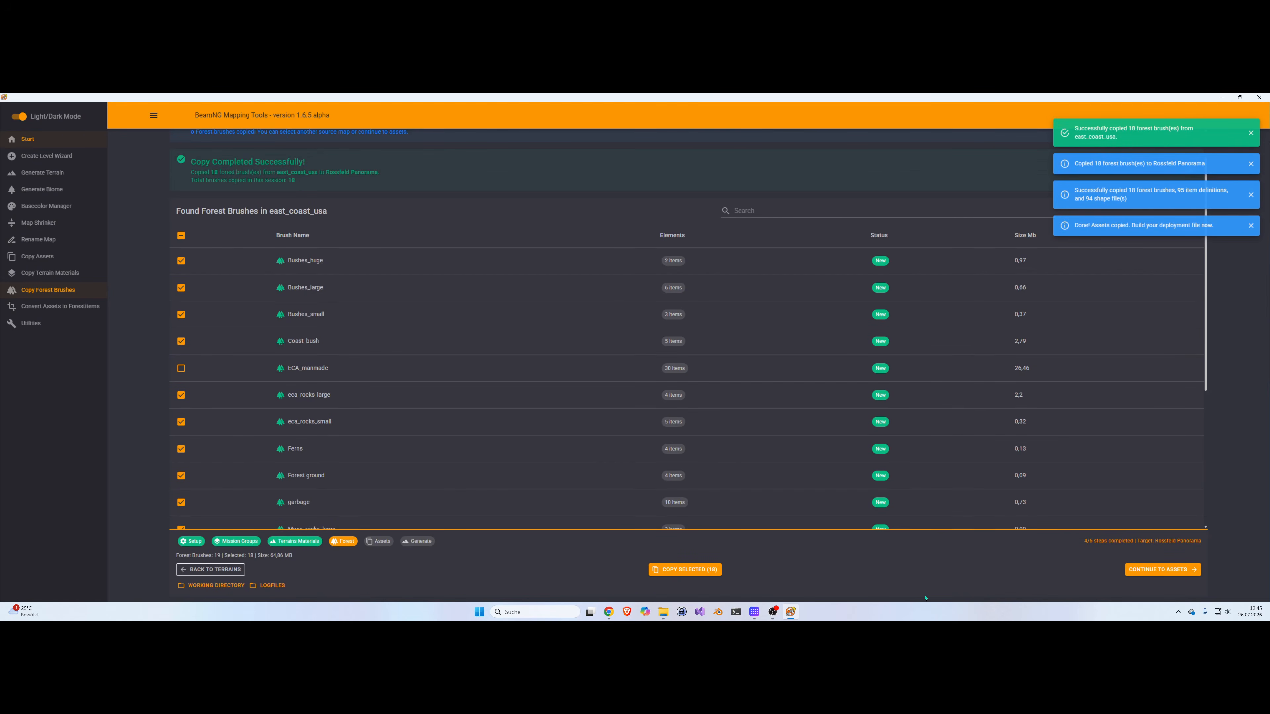
Step: Skip copying assets and load the Rossfeld_panorama heightmap TIF from the Downloads folder as the terrain's elevation data
click(1155, 571)
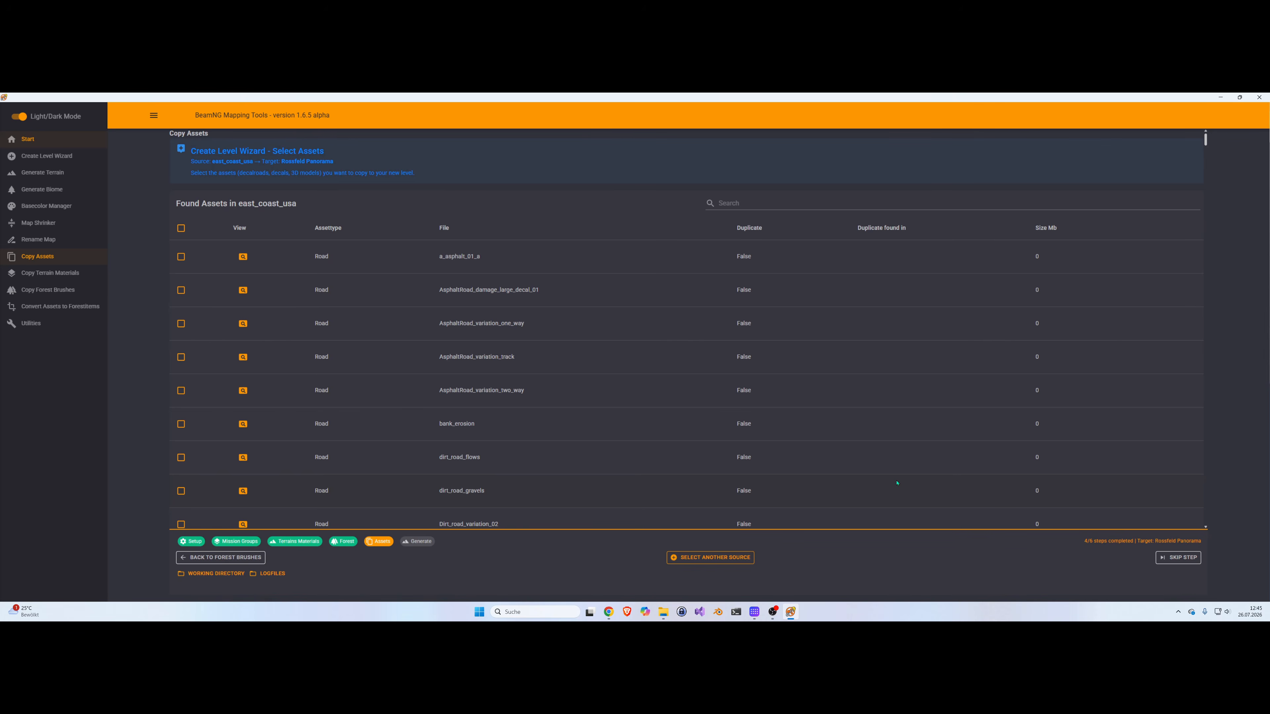
click(1184, 559)
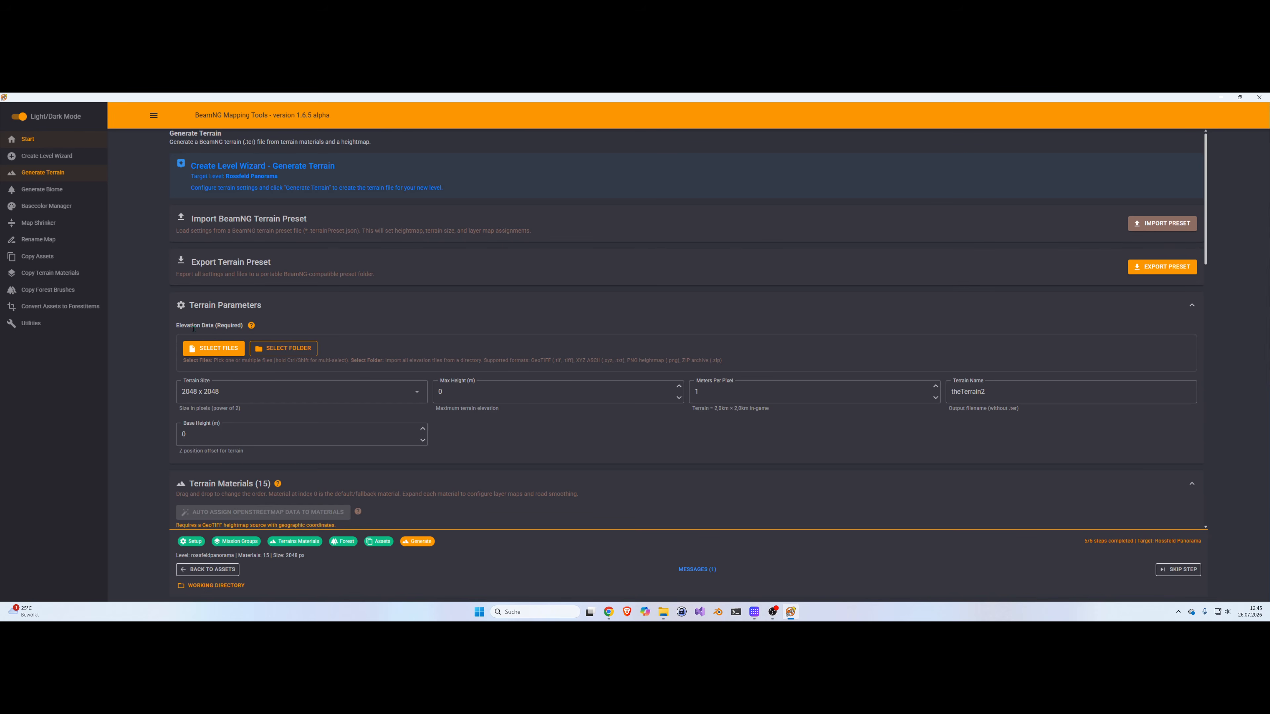
click(217, 351)
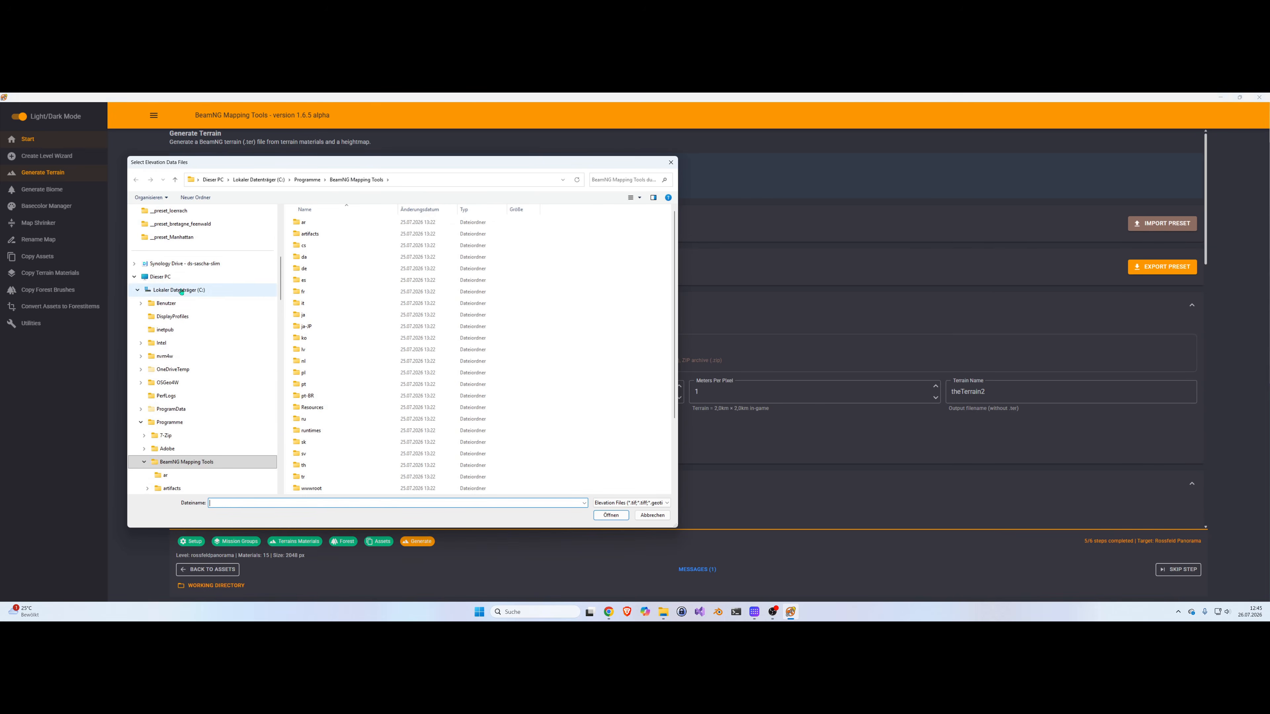
scroll(182, 295, up, 6)
click(175, 237)
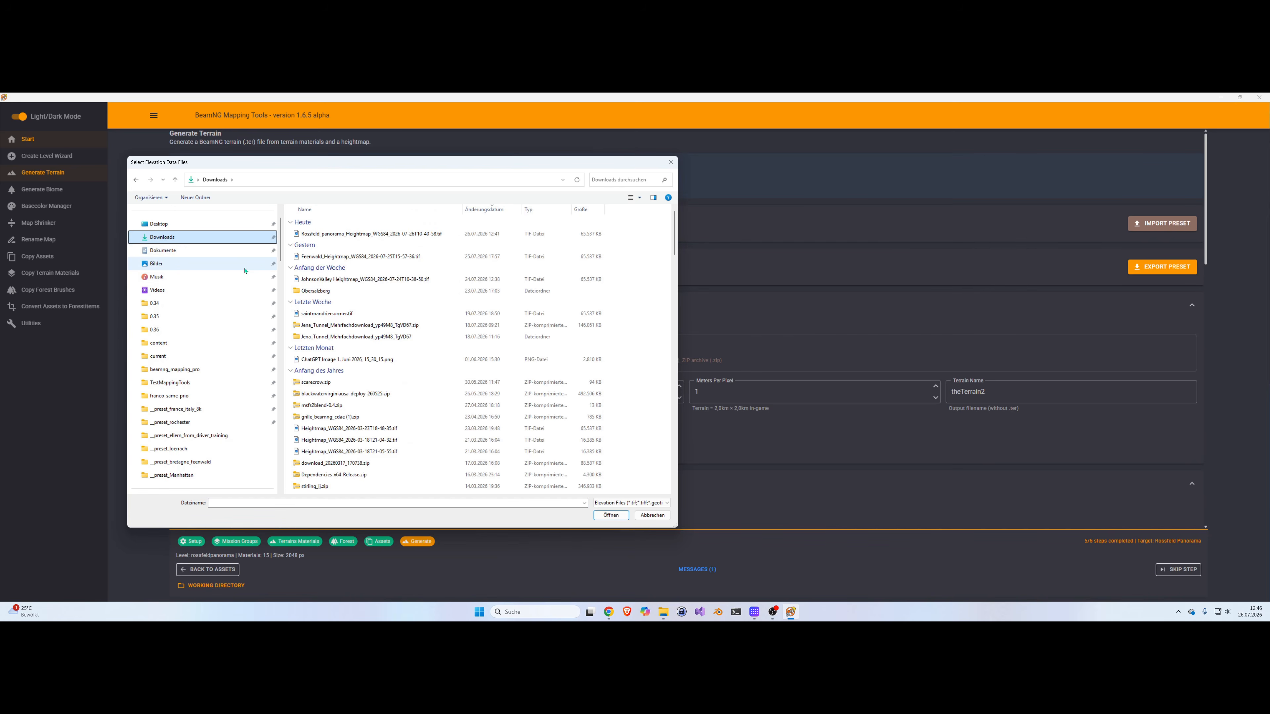
click(336, 235)
click(603, 515)
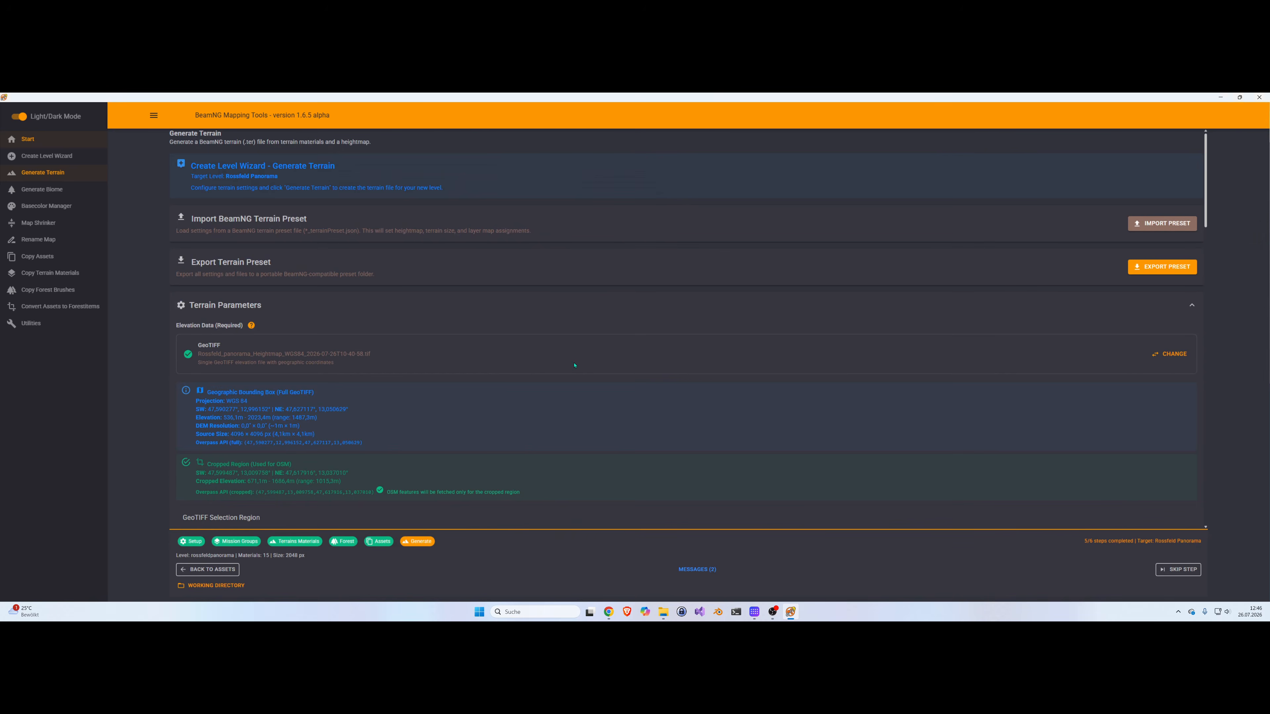
Step: Set the terrain size to 4096 x 4096 and auto-assign OpenStreetMap data to the terrain materials
scroll(523, 345, down, 3)
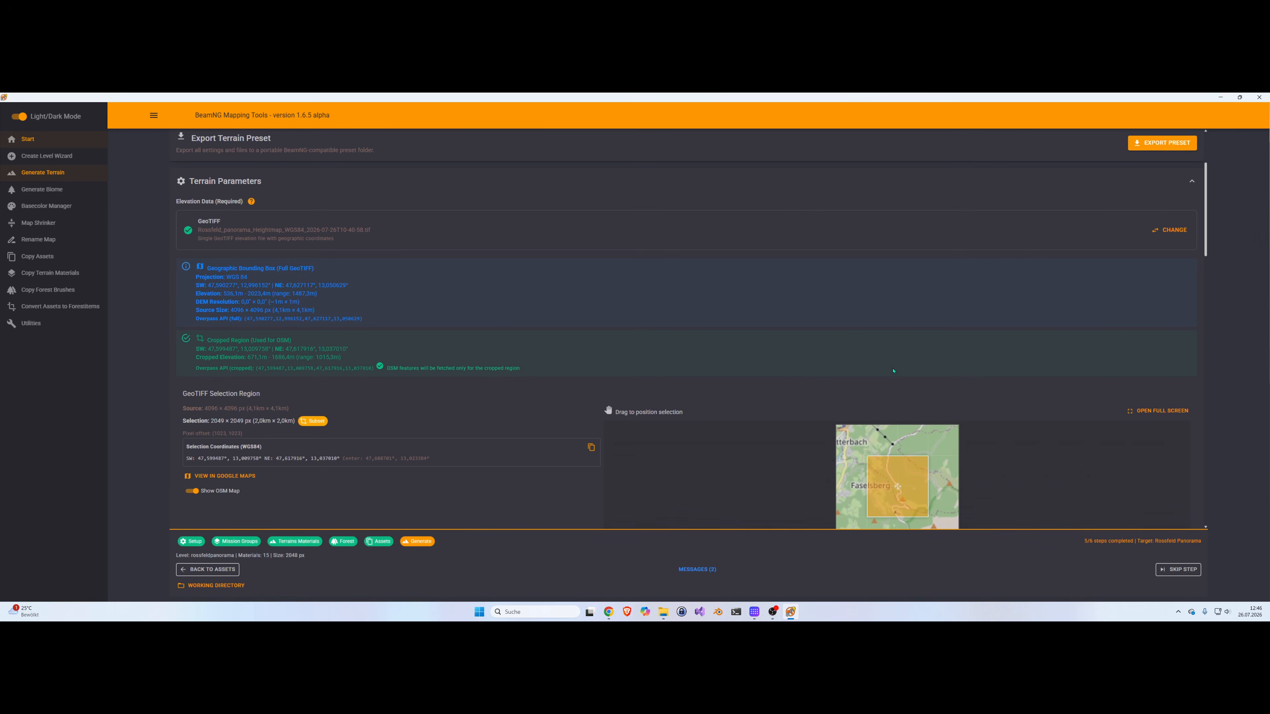
scroll(893, 371, down, 2)
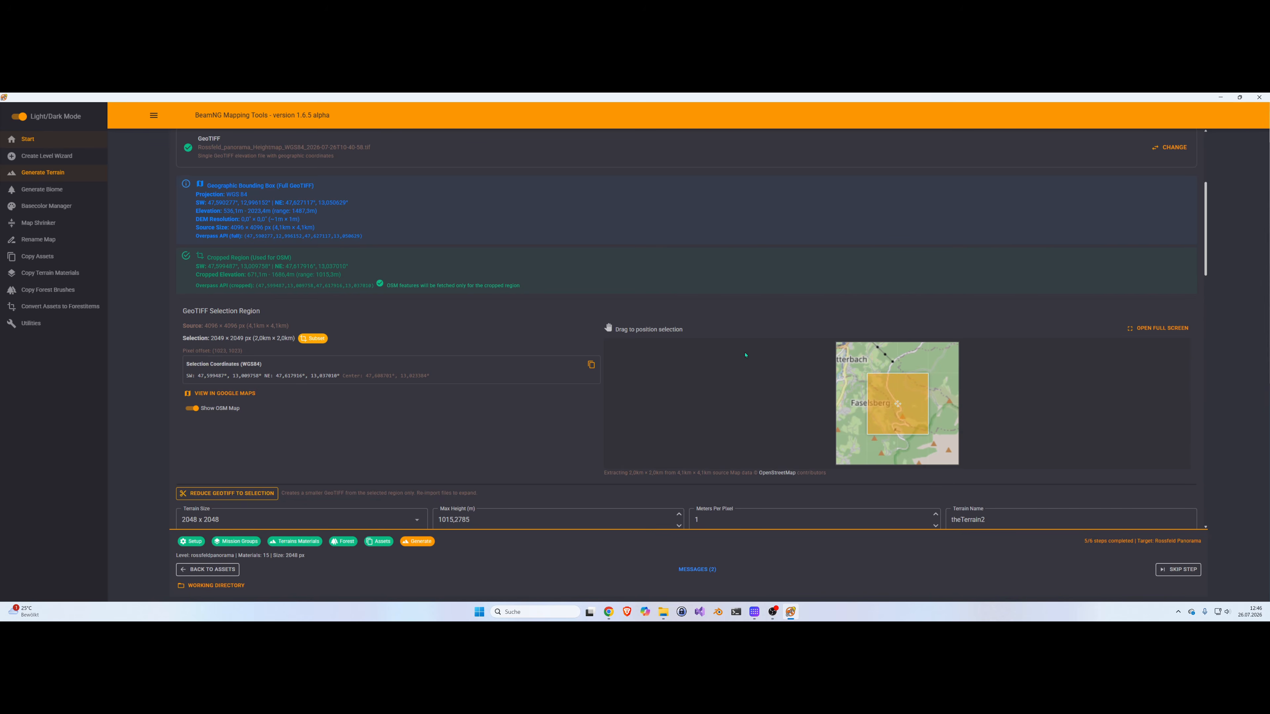
scroll(745, 355, down, 2)
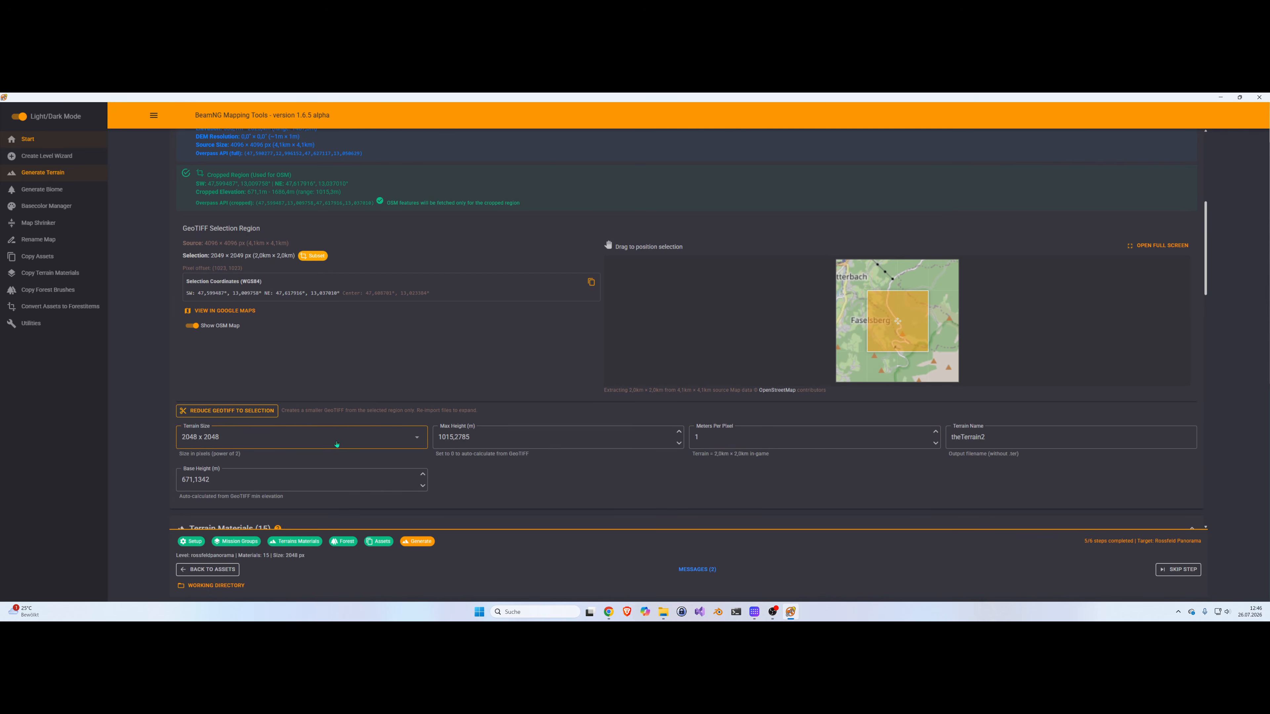
click(360, 444)
click(191, 530)
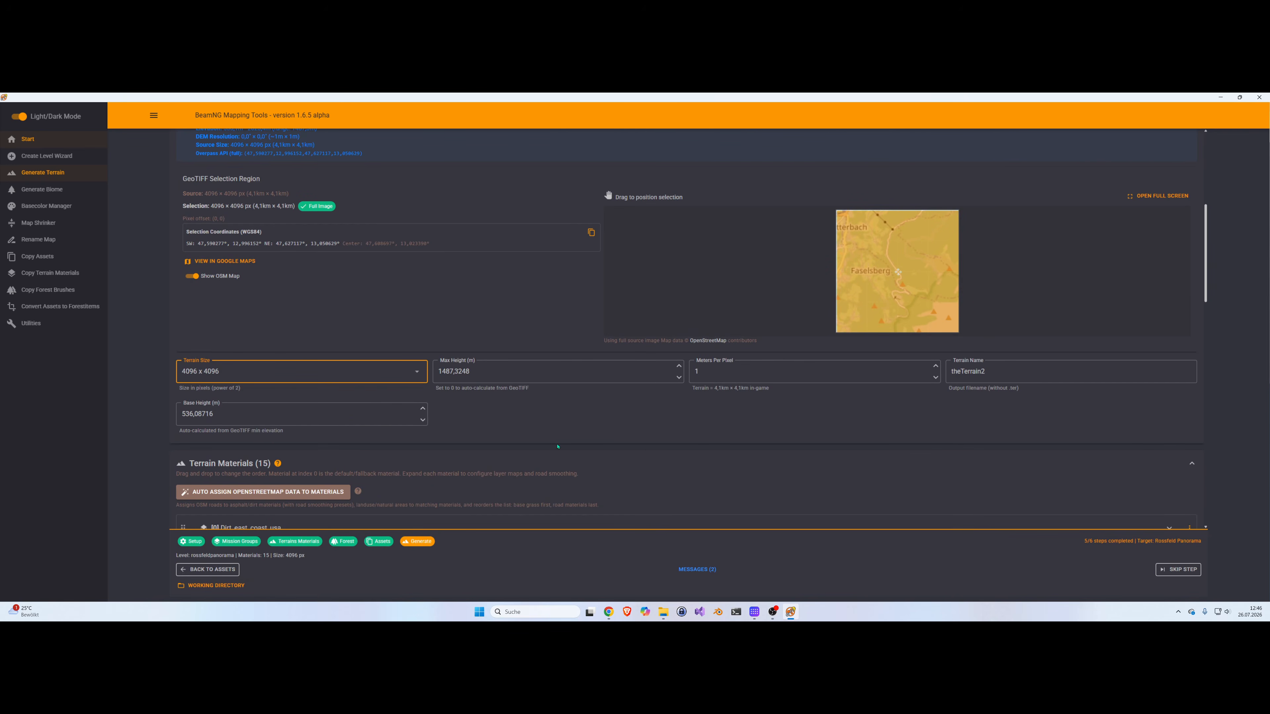
scroll(370, 360, down, 5)
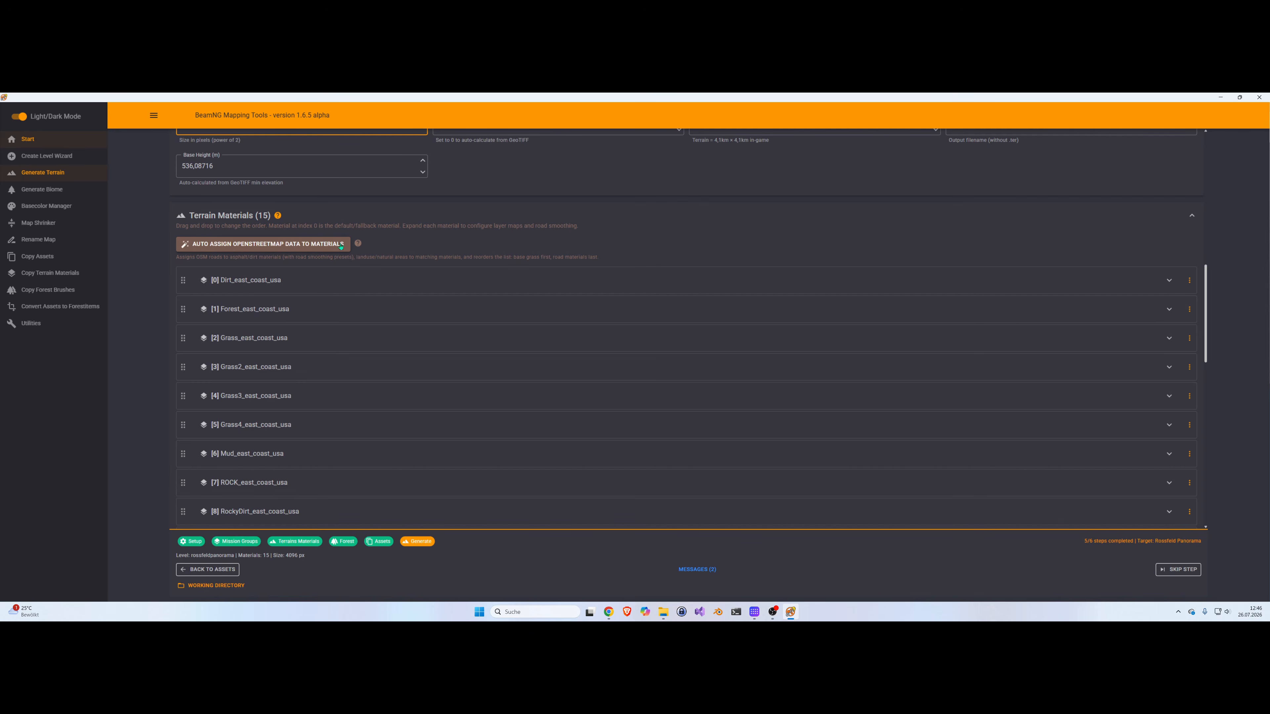
click(314, 245)
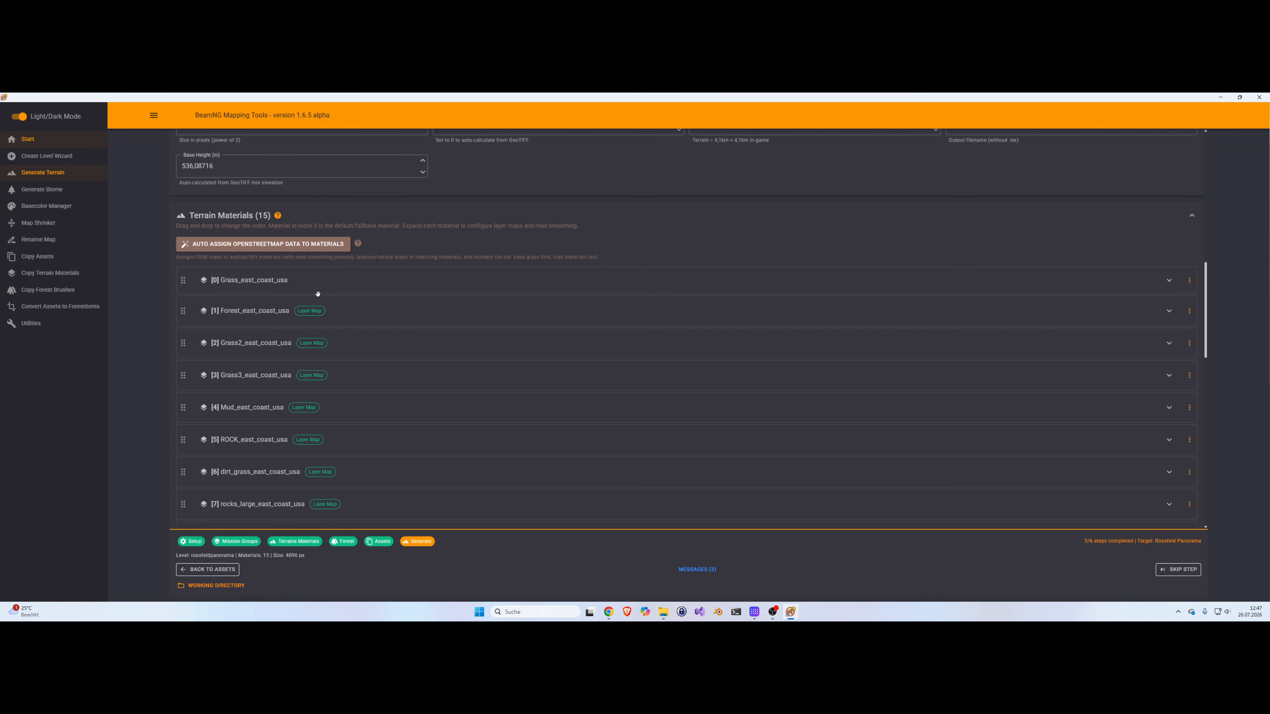
Step: Review the OpenStreetMap features assigned to the Forest_east_coast_usa terrain material without changing the selection
click(260, 311)
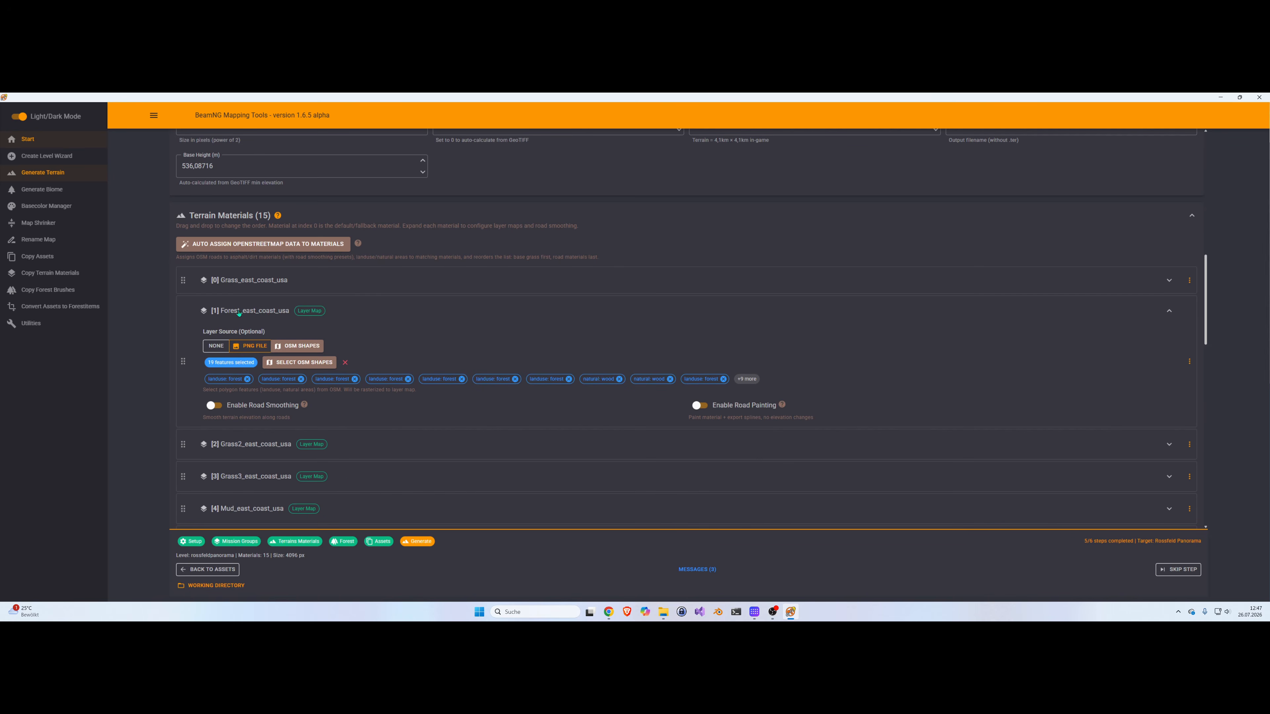
click(299, 363)
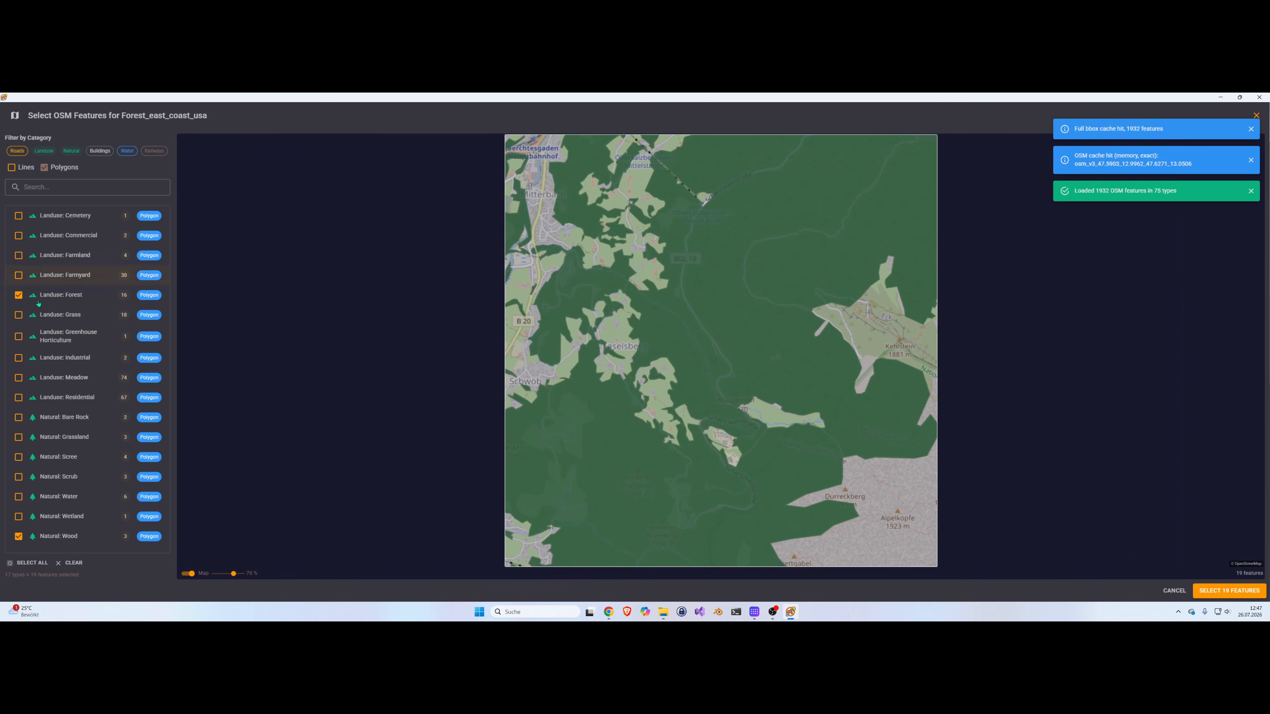
click(1170, 591)
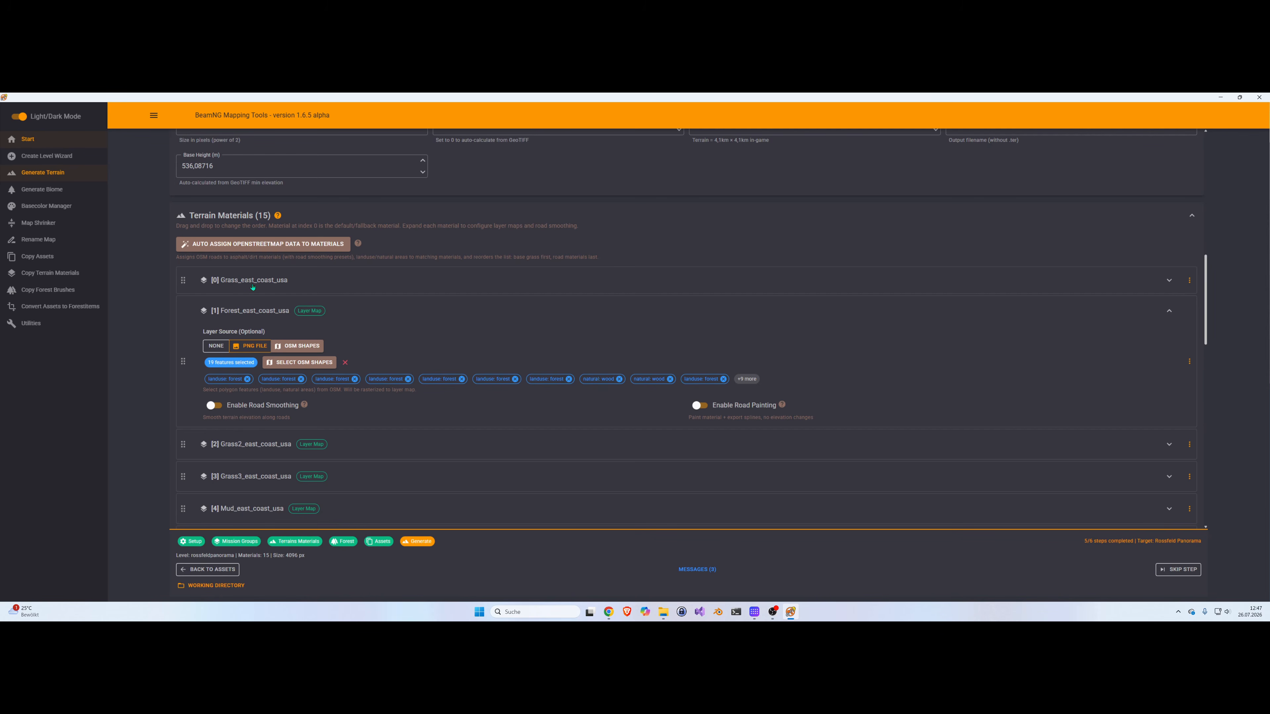
click(256, 312)
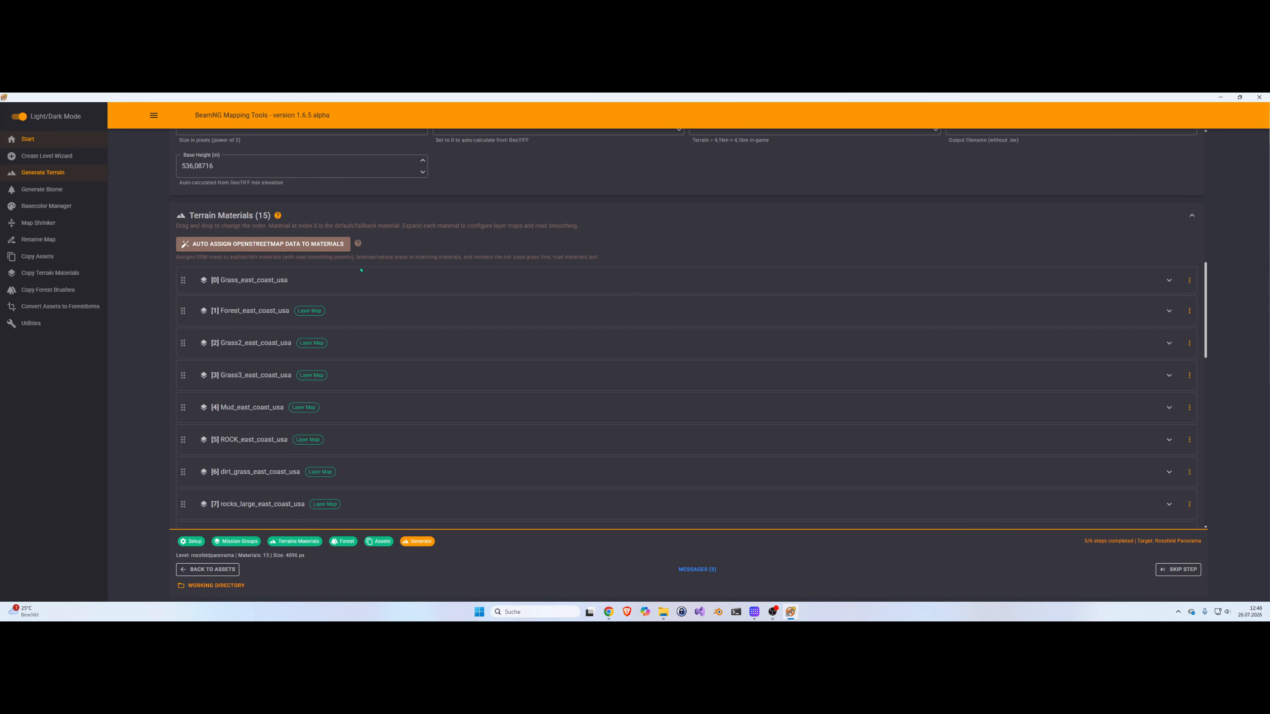
Step: Enable bridge generation from the OpenStreetMap data for the terrain
scroll(323, 291, down, 1)
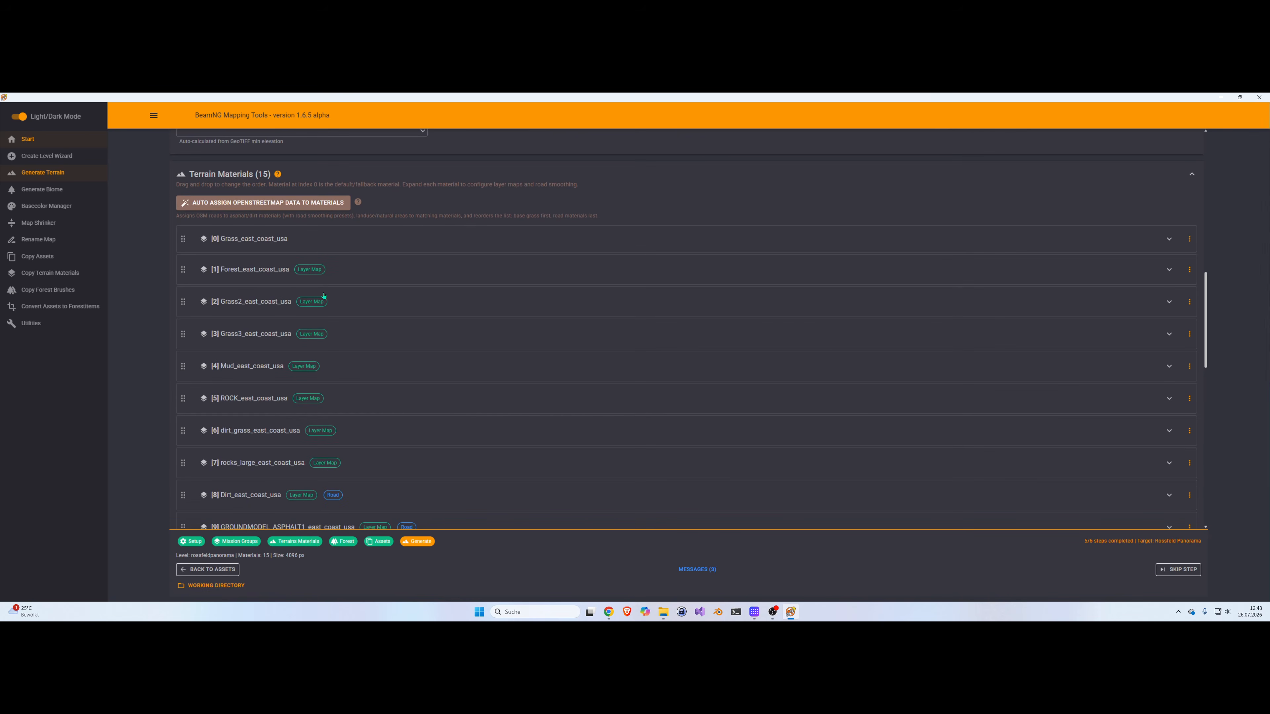
scroll(350, 362, down, 1)
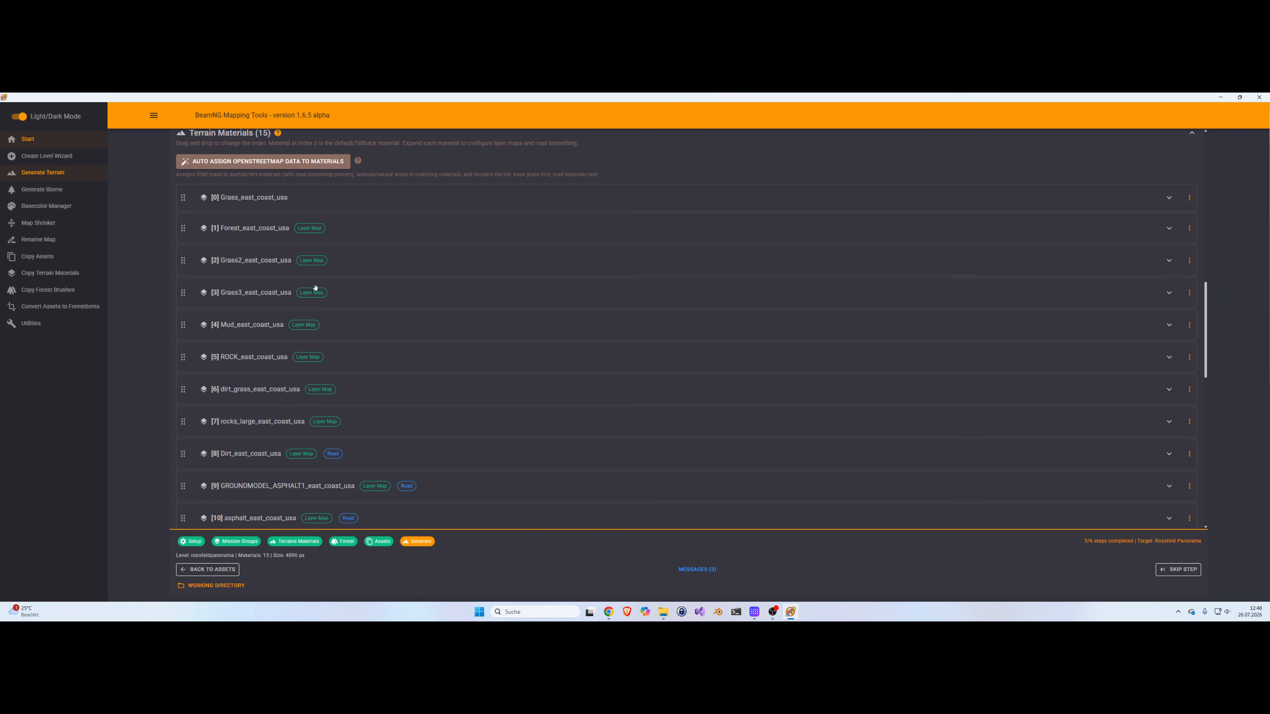
scroll(300, 290, down, 3)
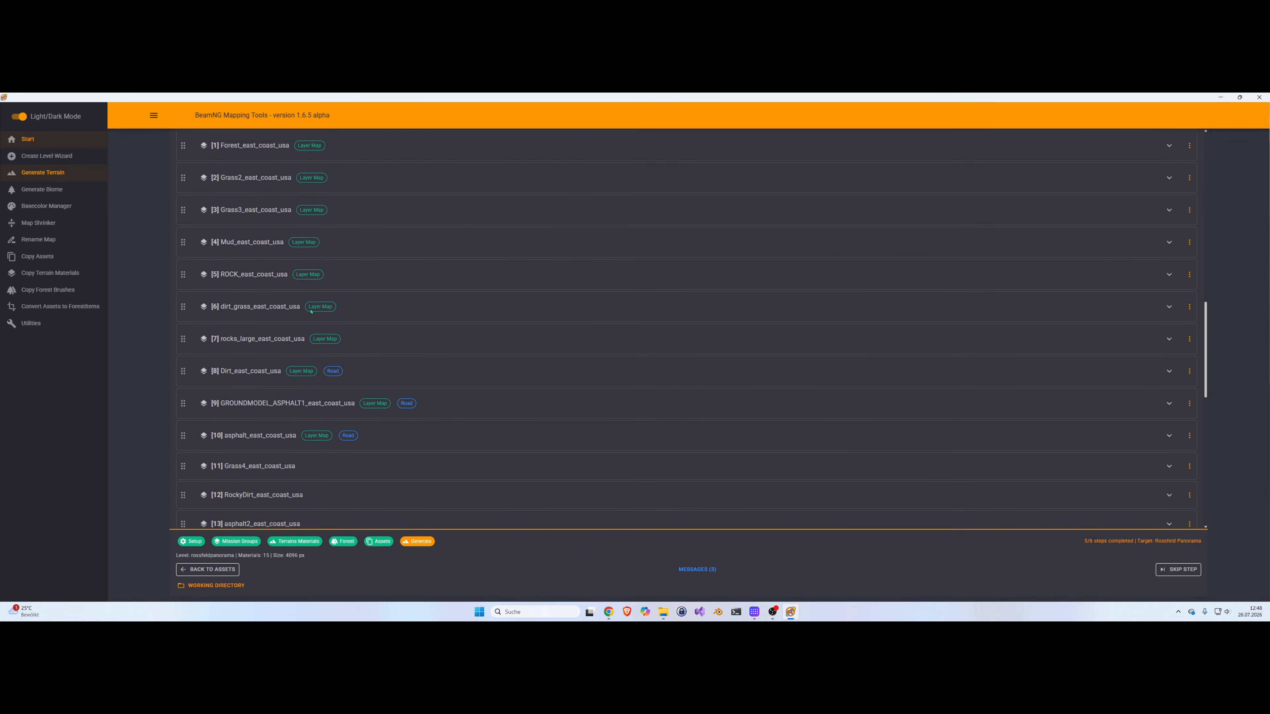
scroll(311, 312, down, 4)
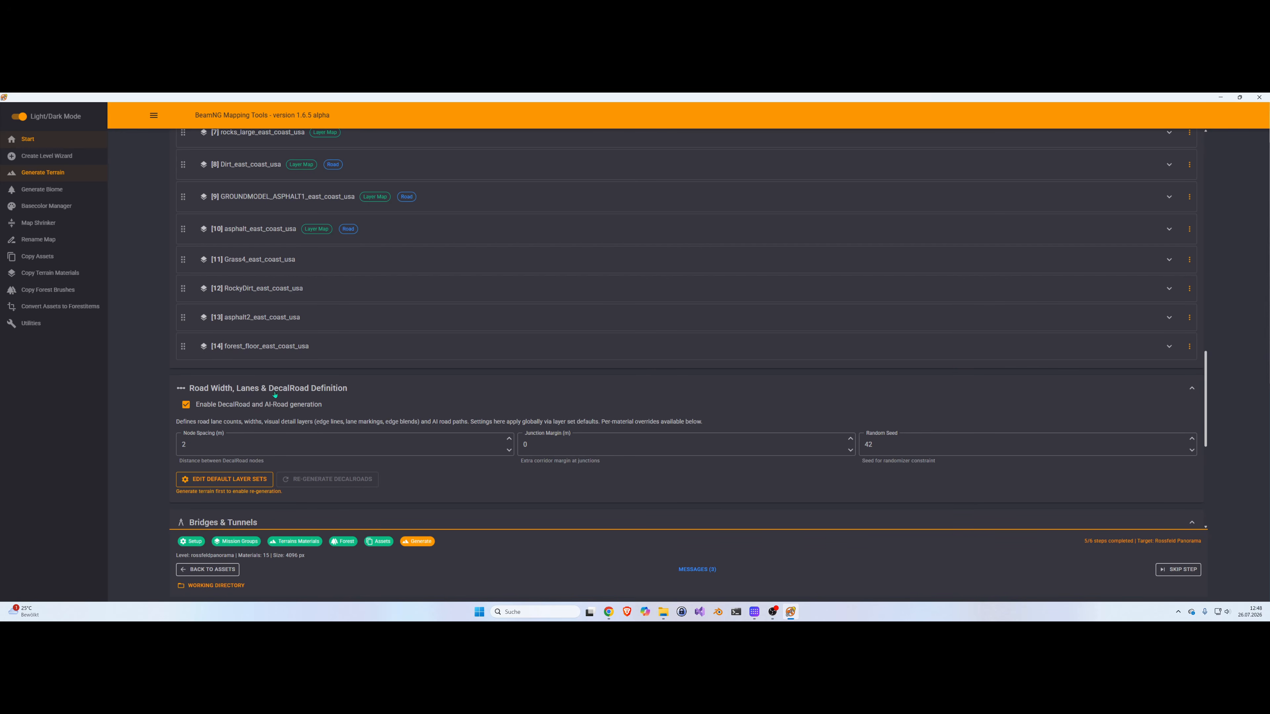
scroll(396, 405, down, 3)
scroll(349, 425, down, 1)
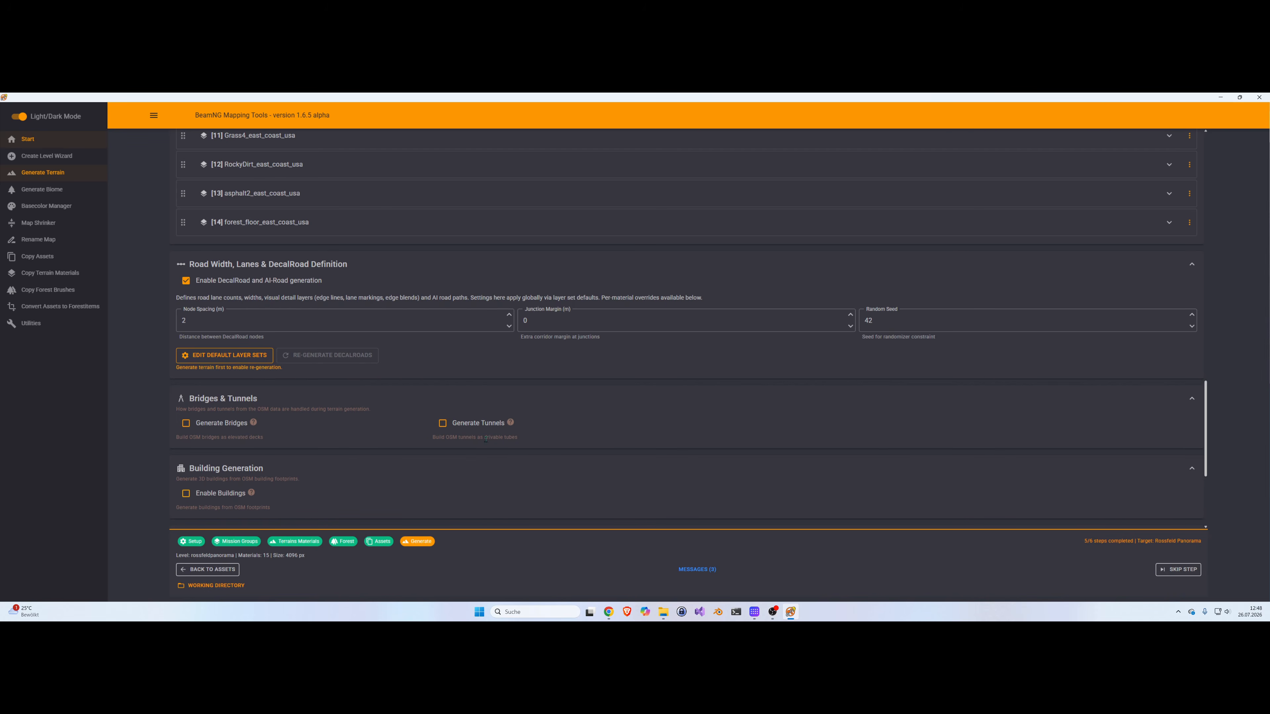
click(186, 424)
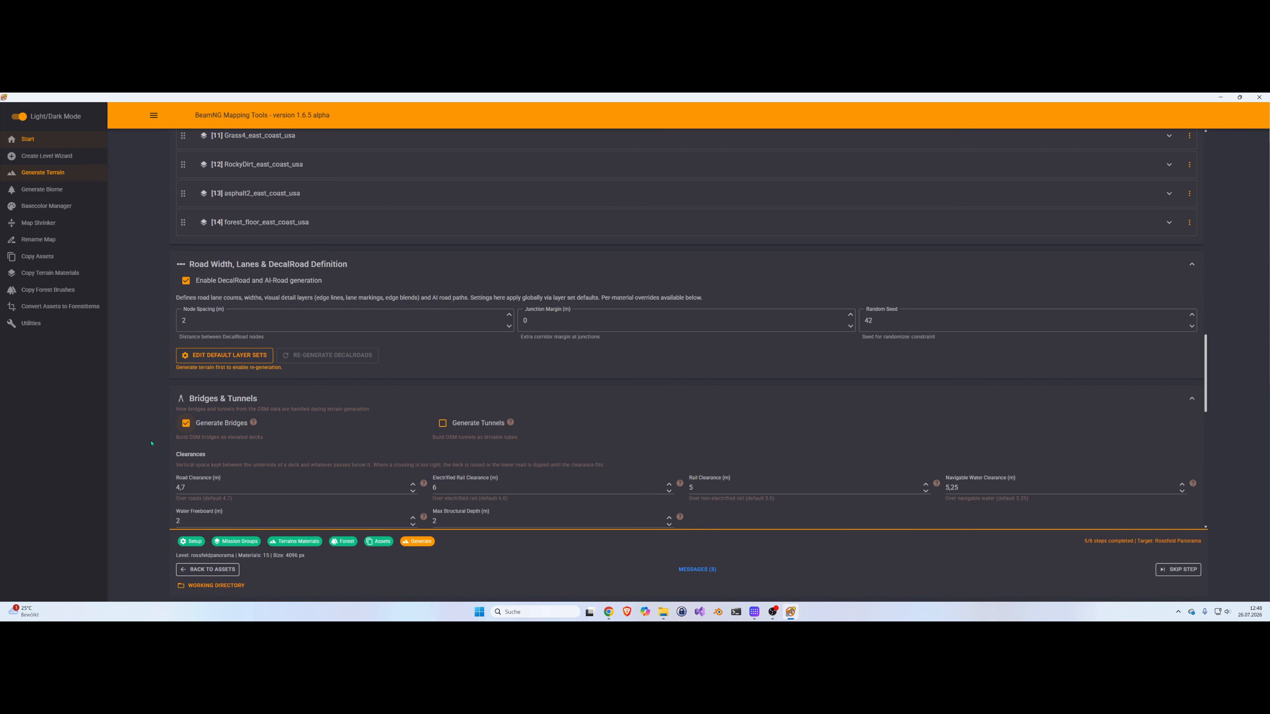
Step: Keep the default bridge deck, abutment and pier settings and enable building generation
scroll(199, 408, down, 2)
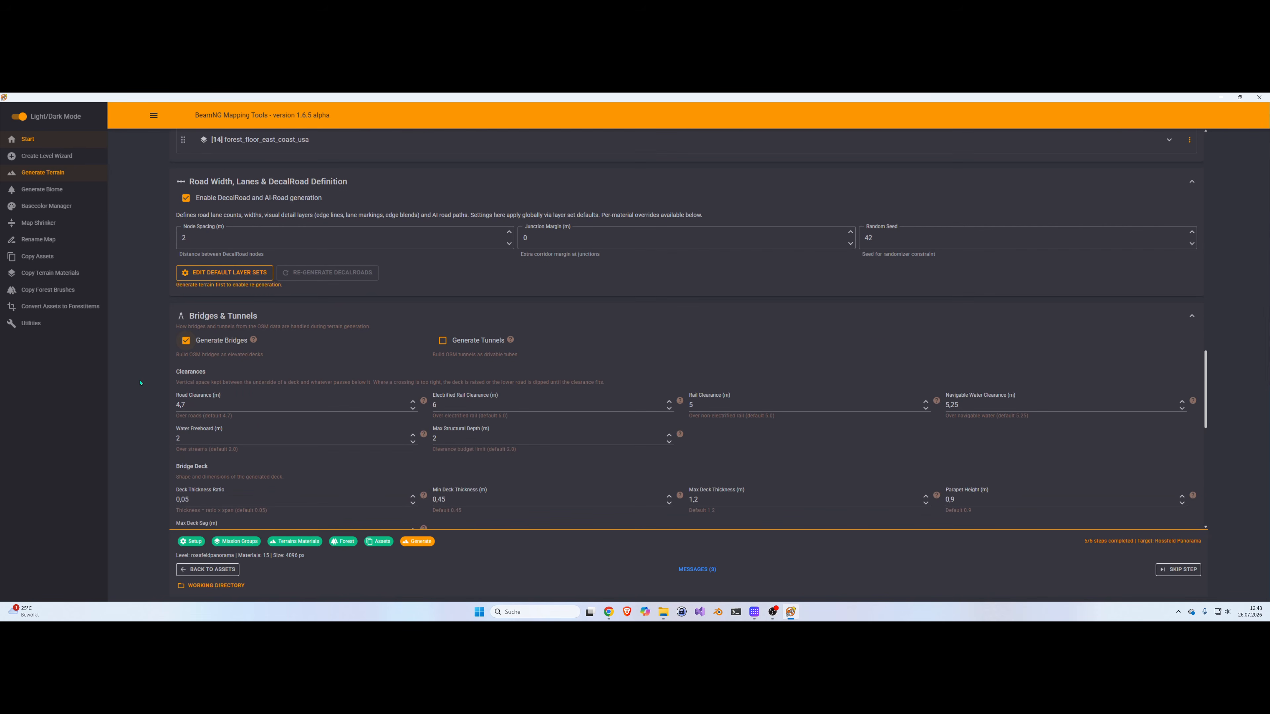
scroll(200, 360, down, 4)
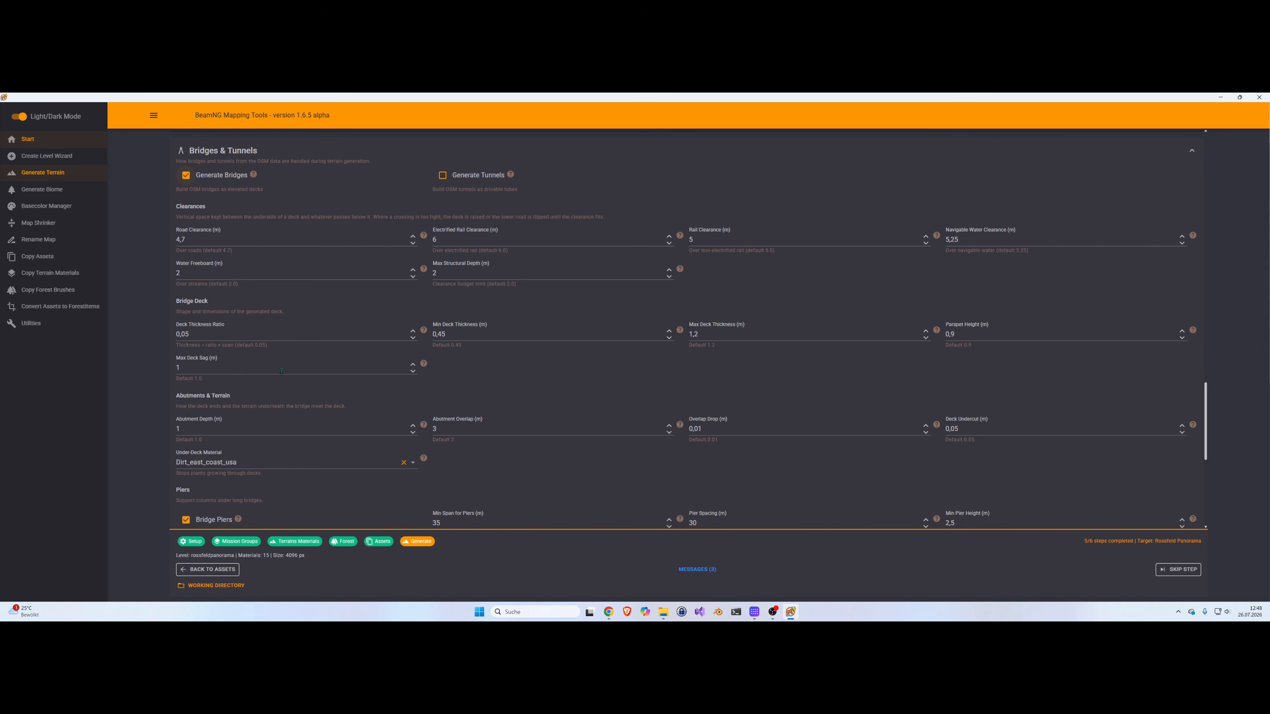
scroll(287, 384, down, 3)
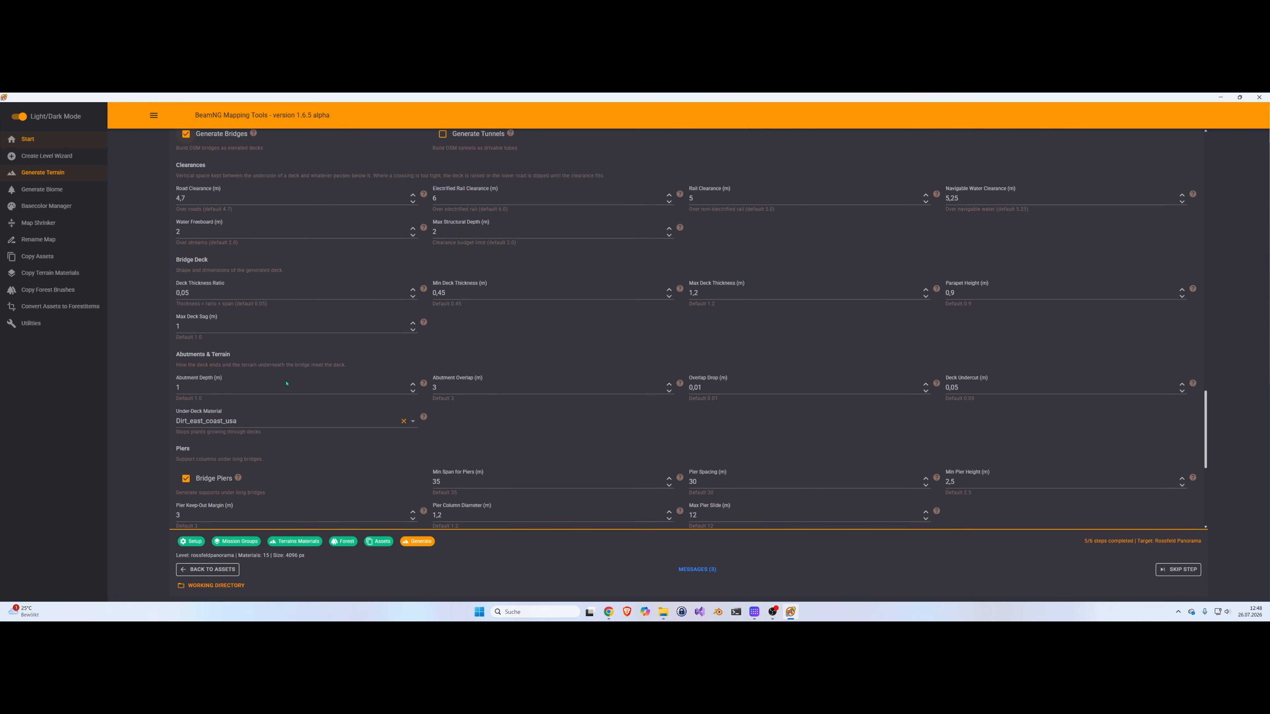
scroll(286, 383, down, 1)
click(304, 392)
click(241, 443)
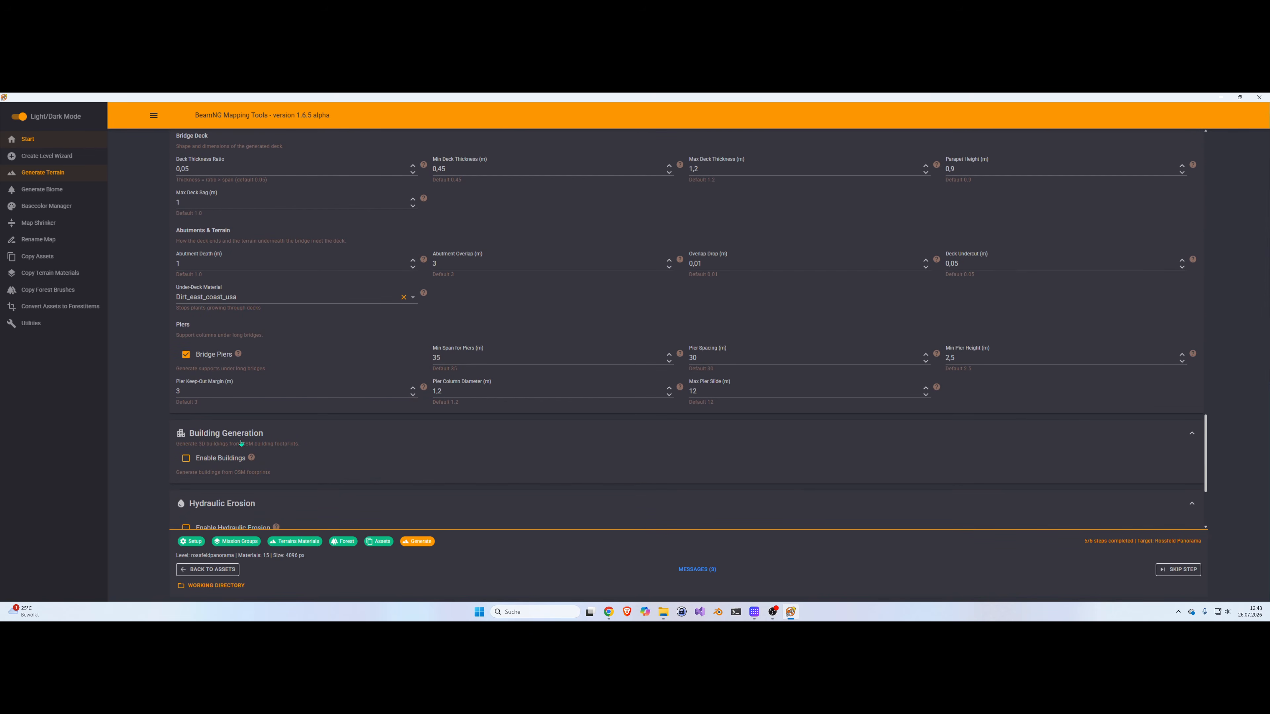
click(200, 461)
Step: Select all OpenStreetMap building types as the features for building generation
scroll(230, 456, down, 1)
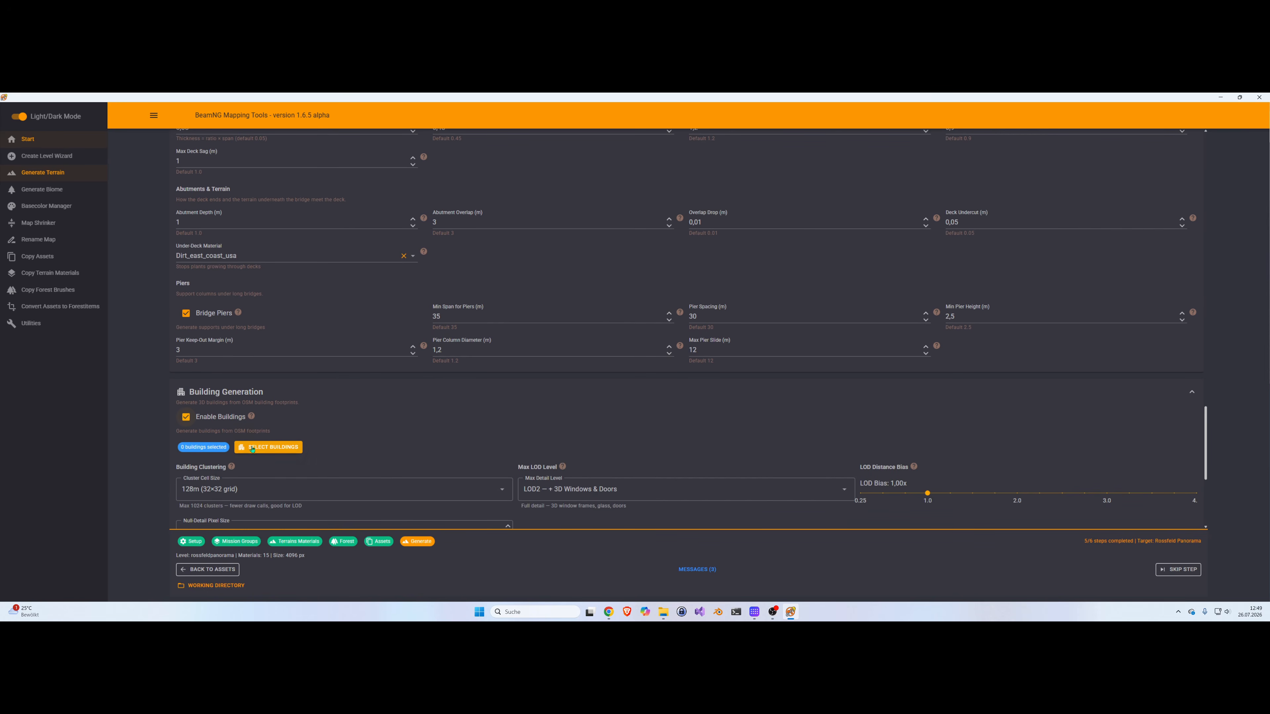
click(275, 450)
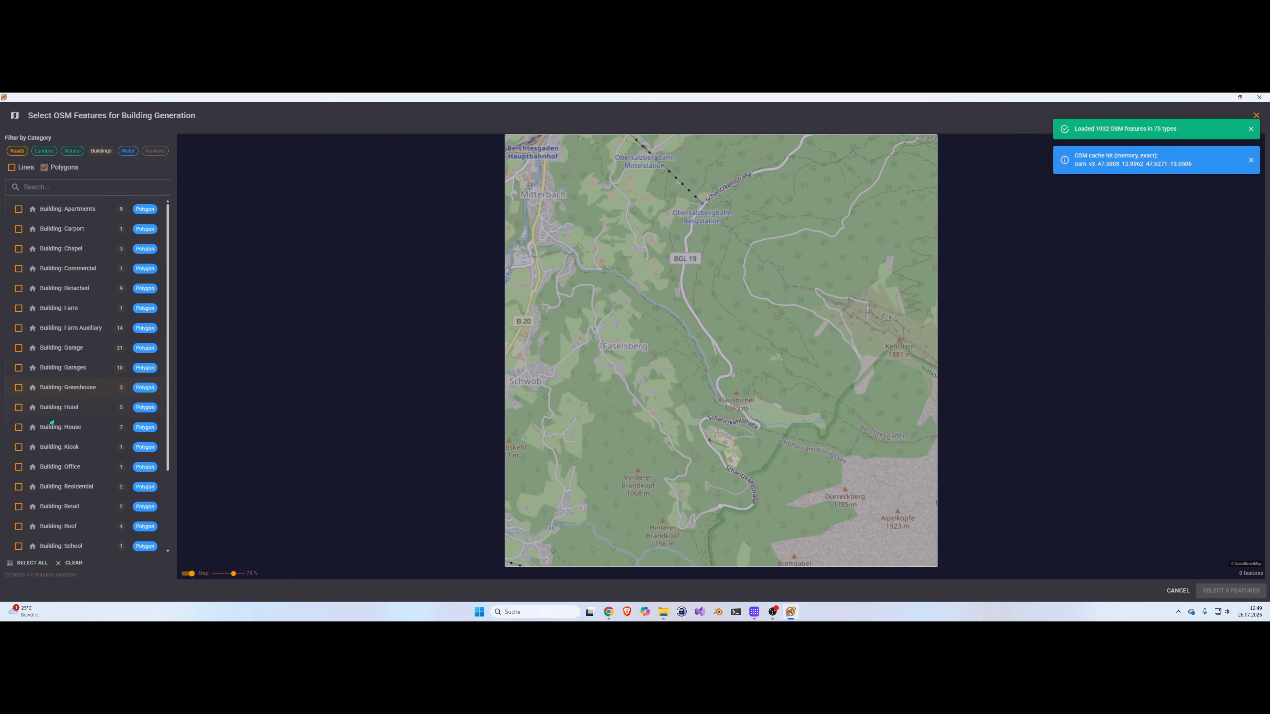
scroll(56, 511, down, 3)
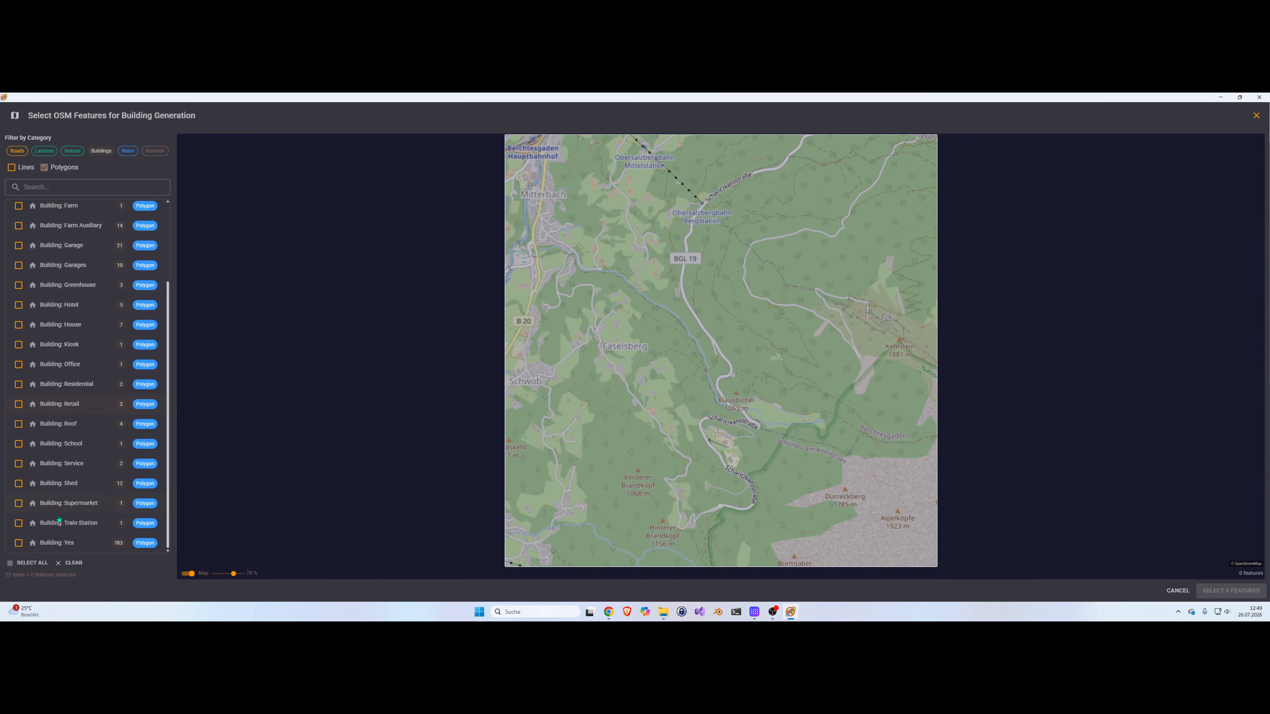
click(40, 564)
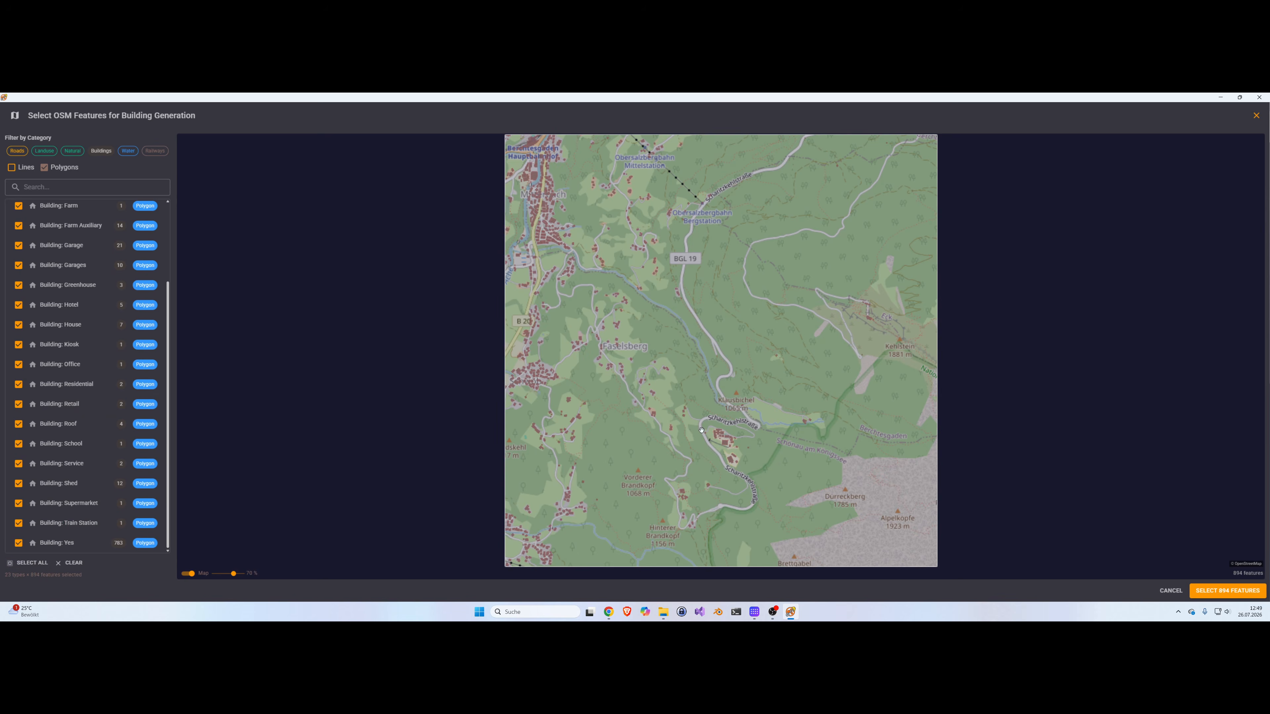
click(1231, 592)
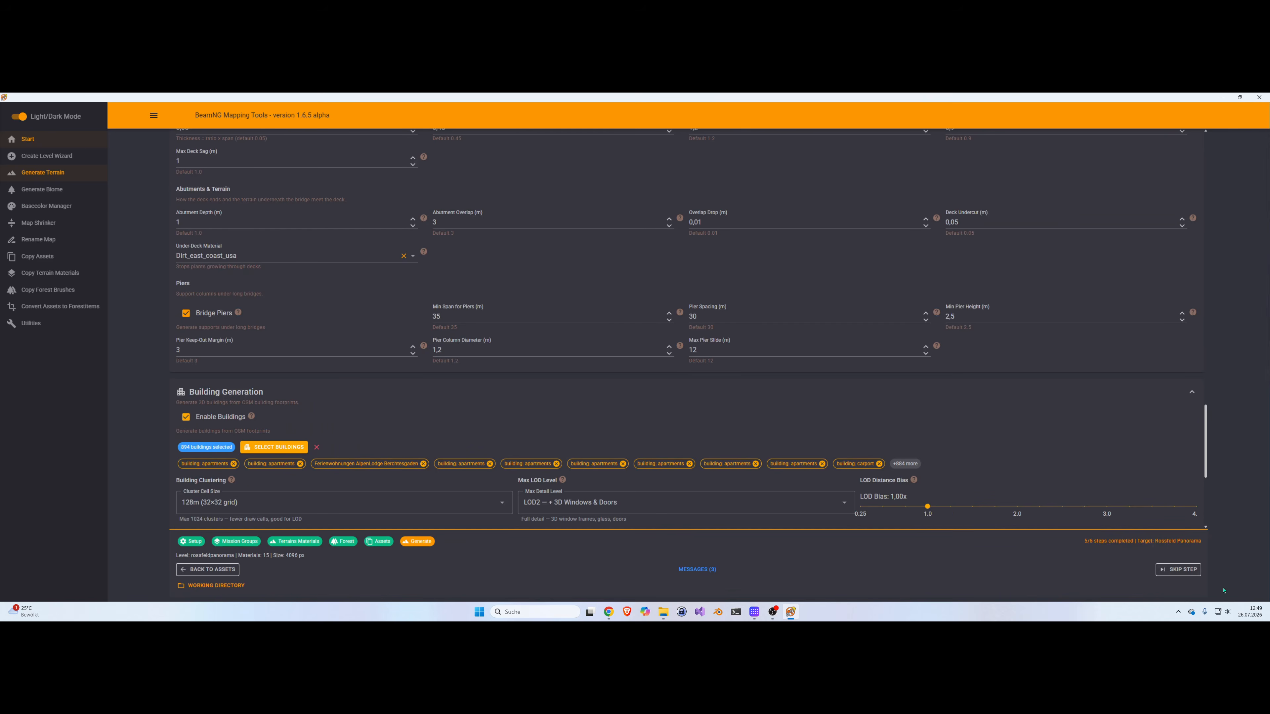
Step: Leave hydraulic erosion and the disabling of spline merging off and generate the terrain
scroll(560, 411, down, 2)
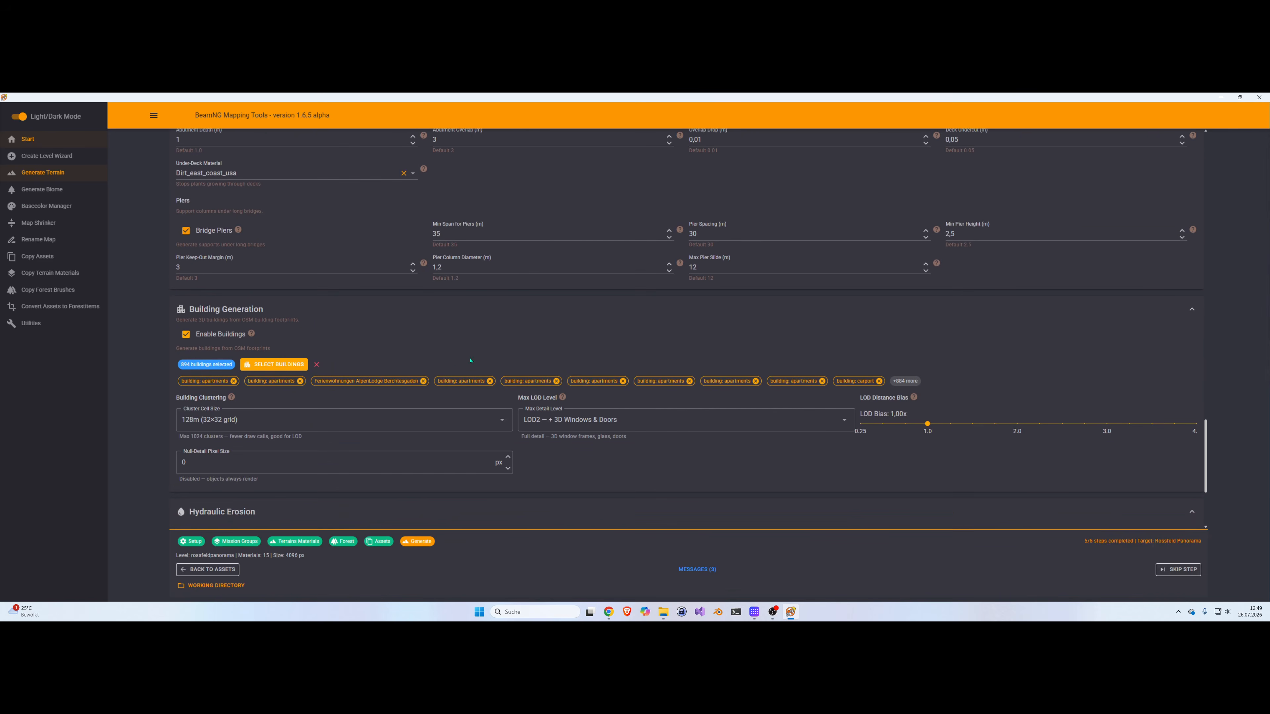
scroll(367, 339, down, 4)
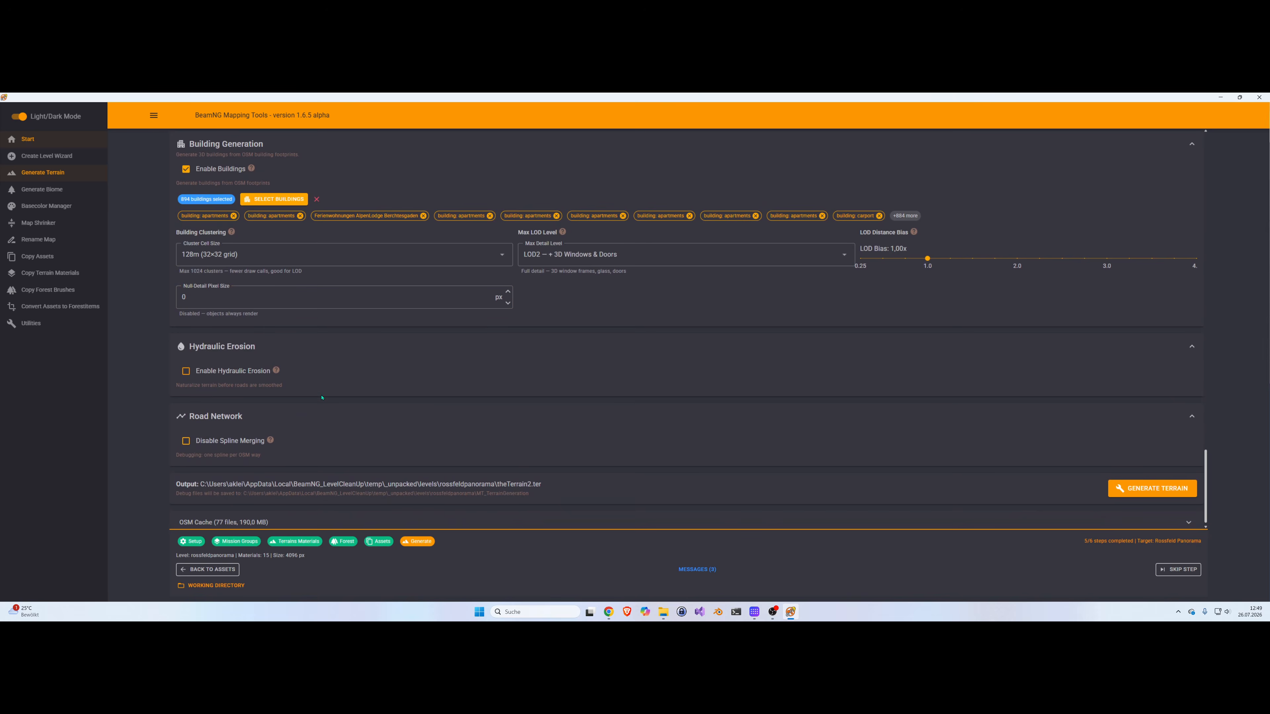
scroll(322, 398, down, 1)
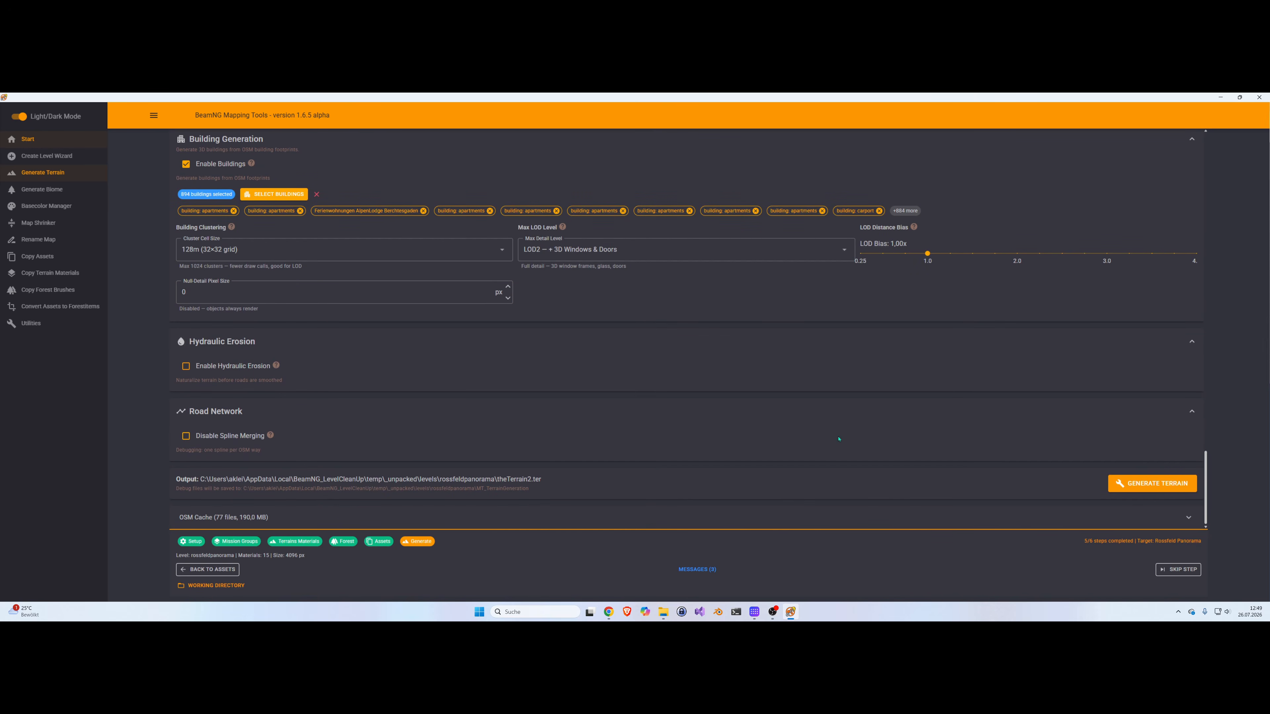
click(1144, 485)
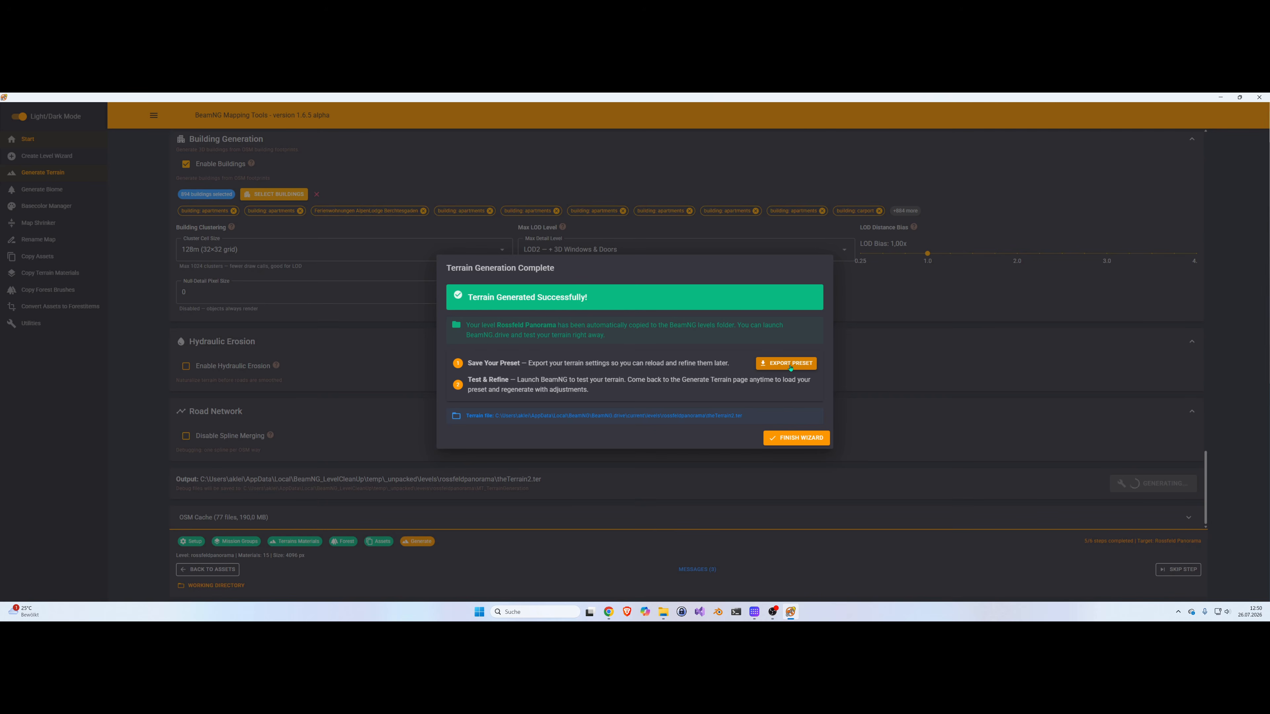
Step: Export the terrain preset to a new folder __preset_rossfeld_panorama inside TestMappingTools and close the completion dialog
click(790, 368)
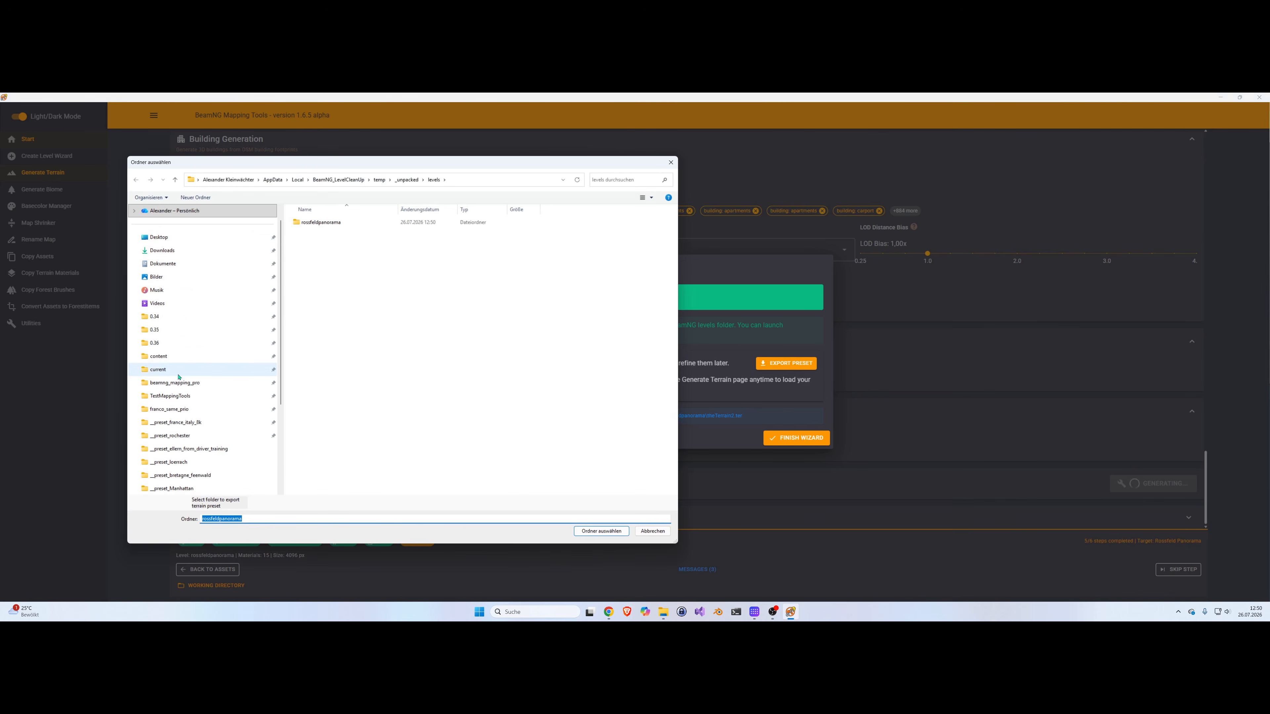
click(173, 396)
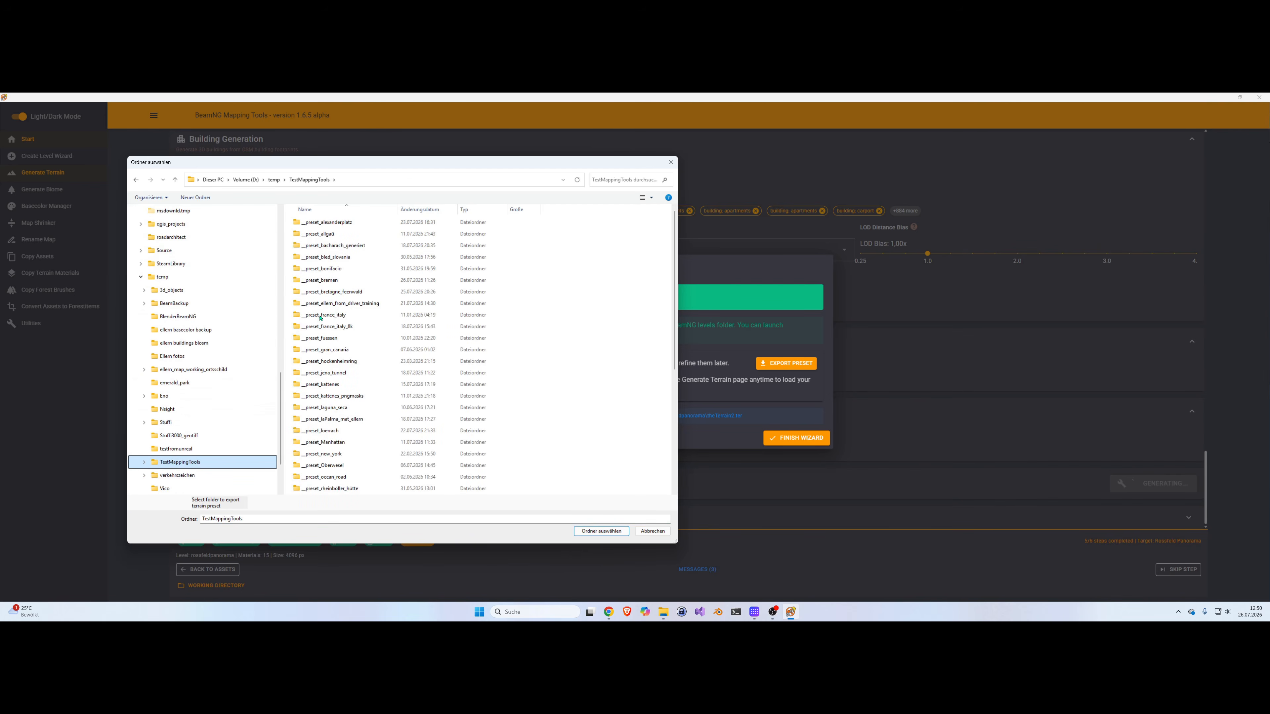
click(195, 197)
text(__preset_)
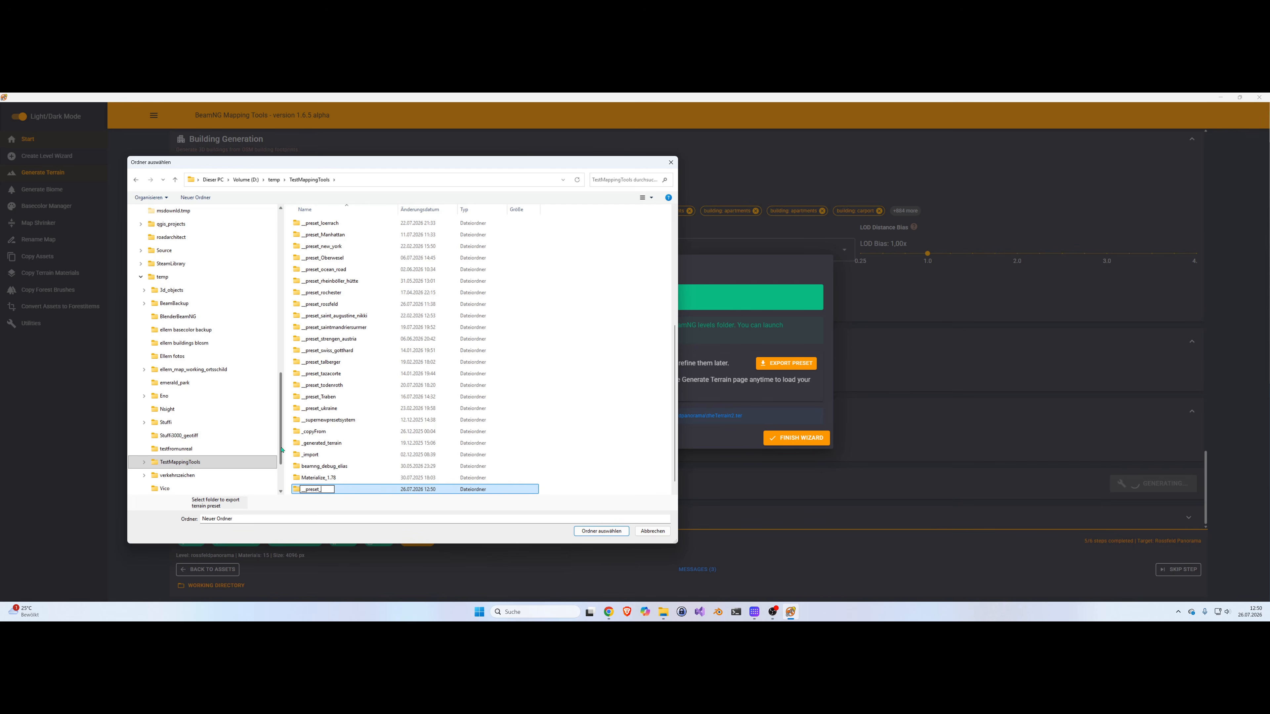
text(rossfeld_panoram)
scroll(282, 450, down, 2)
text(a)
key(Return)
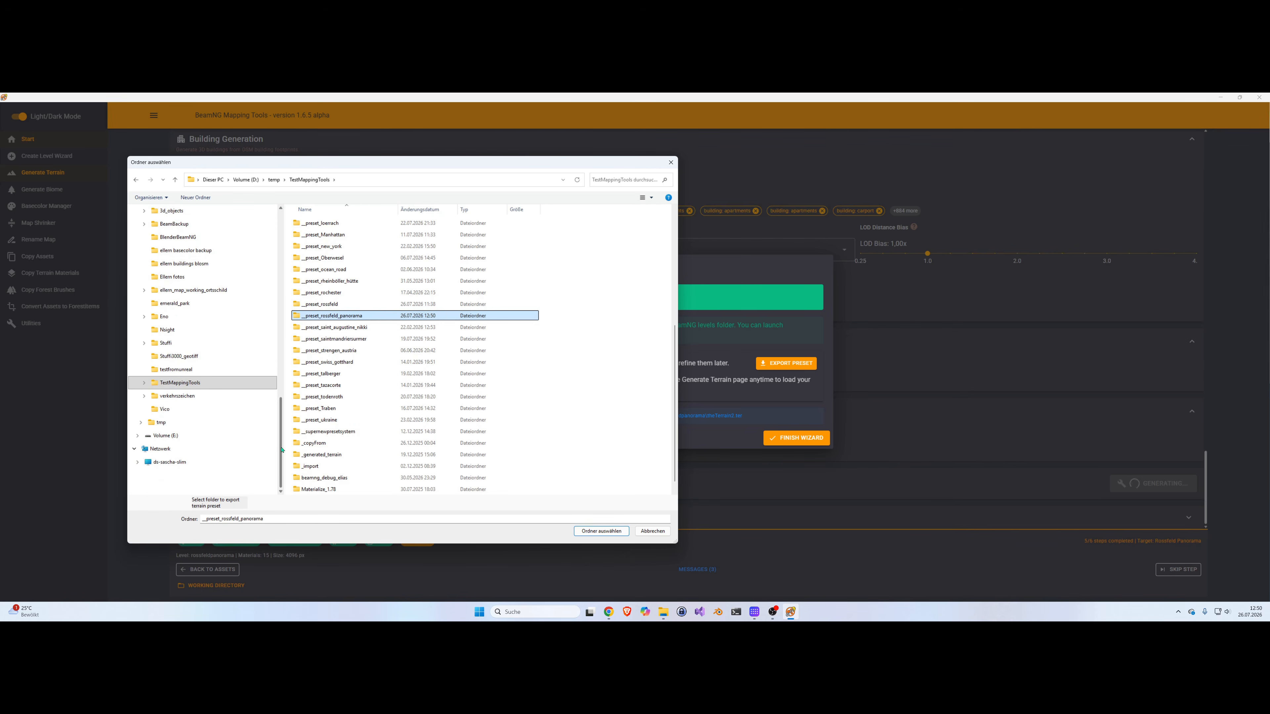
click(596, 529)
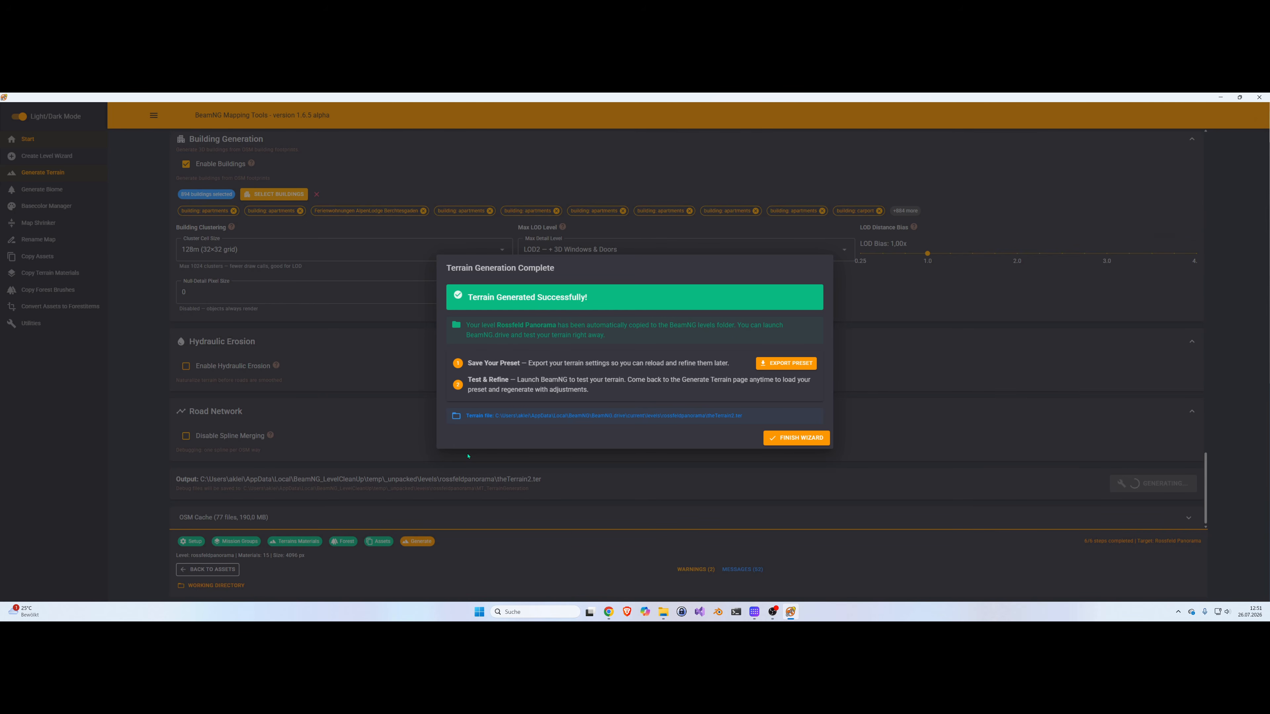
click(753, 465)
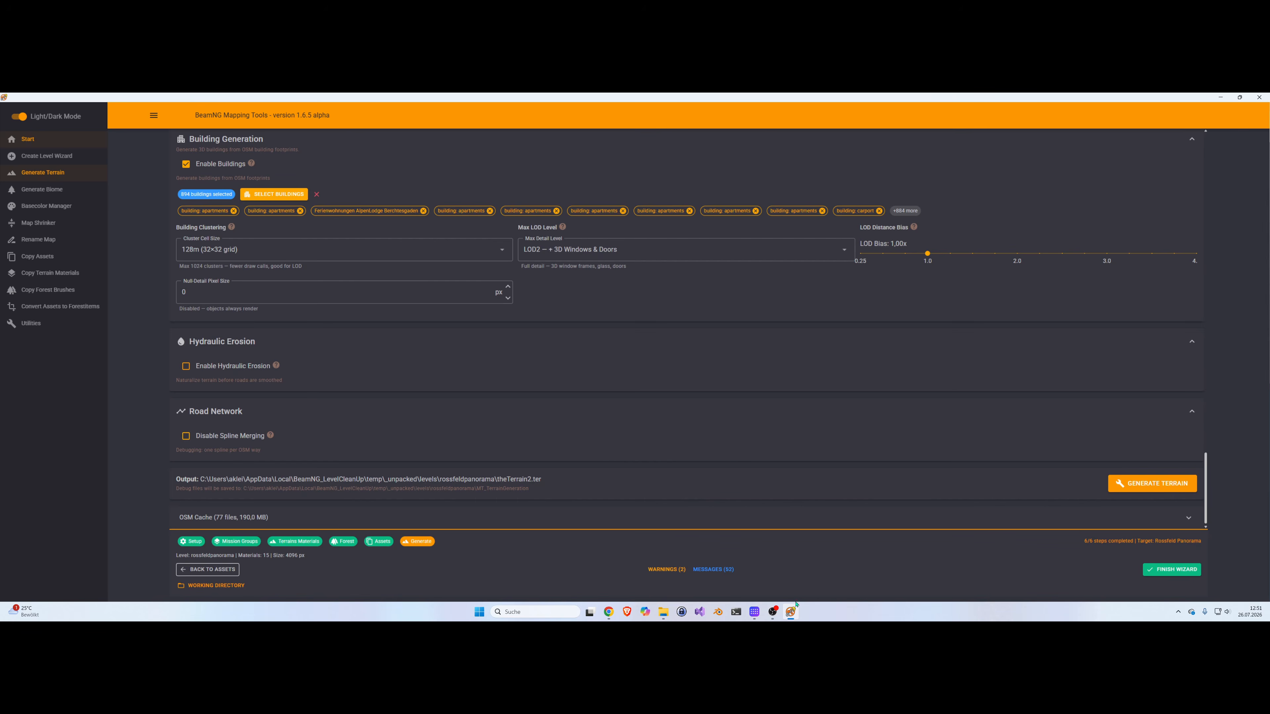
Step: Search Windows for beamng and launch the BeamNG No Steam app
click(531, 611)
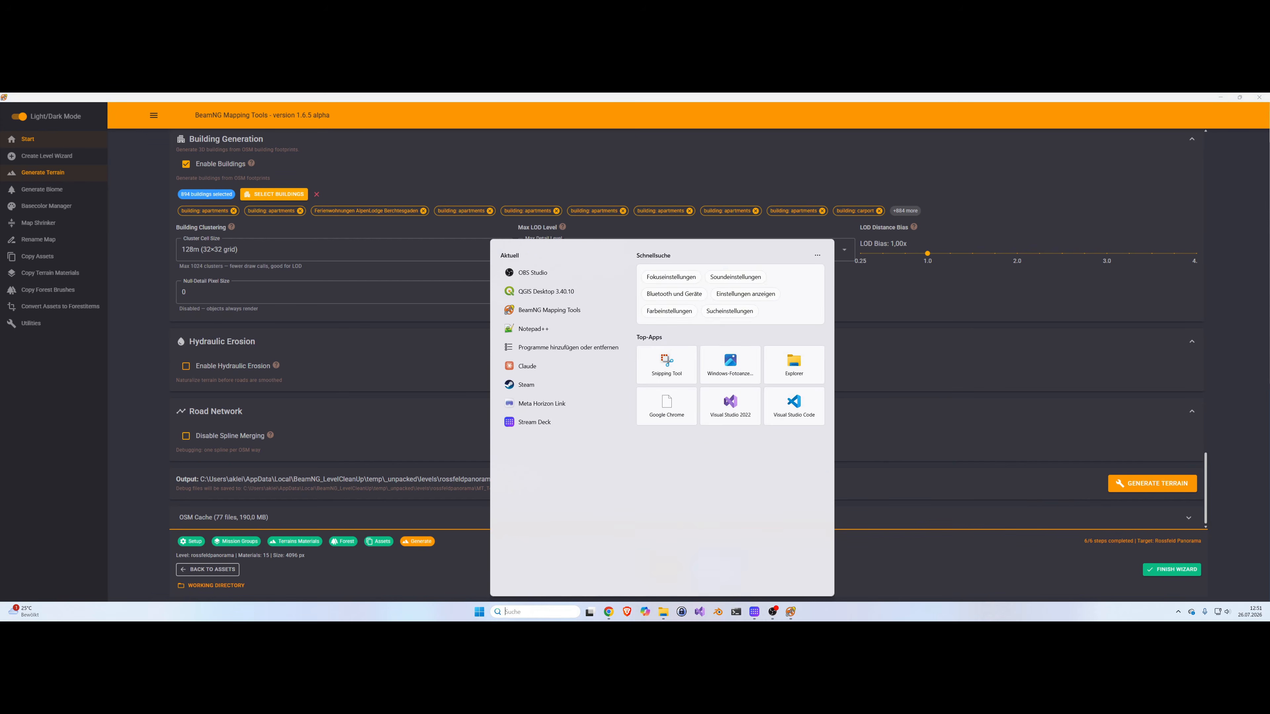
text(beamng)
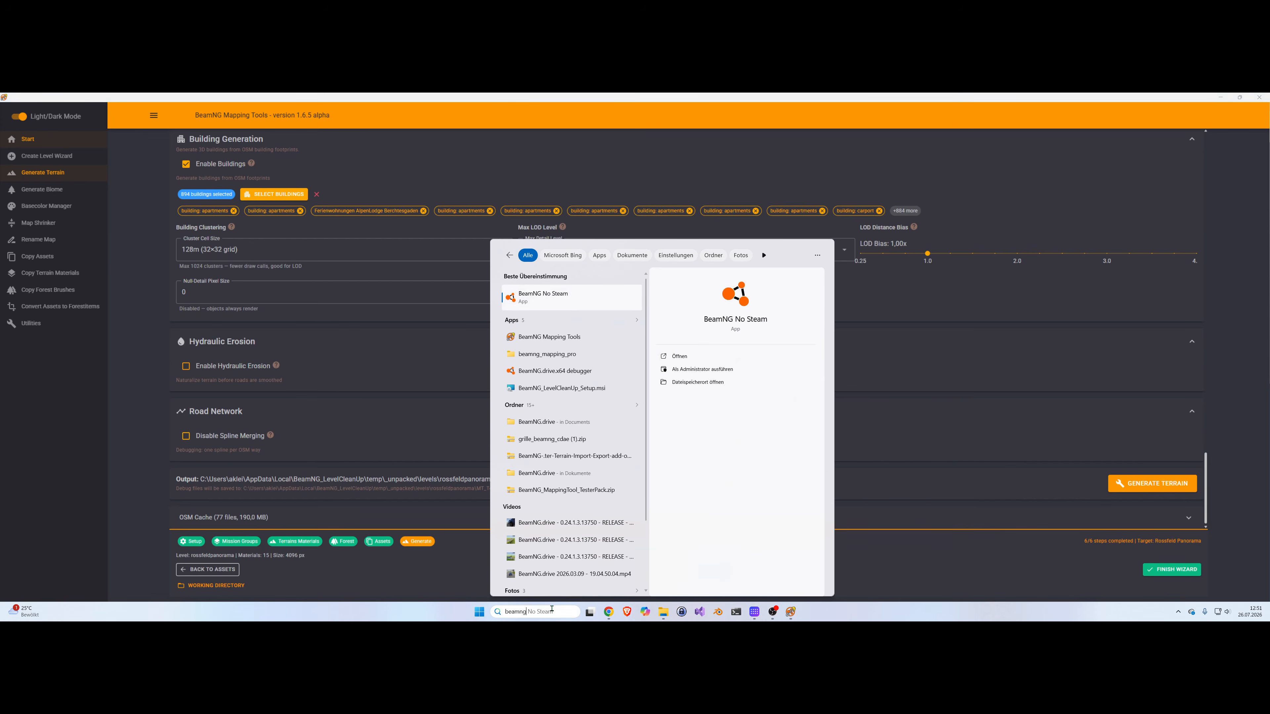
key(Return)
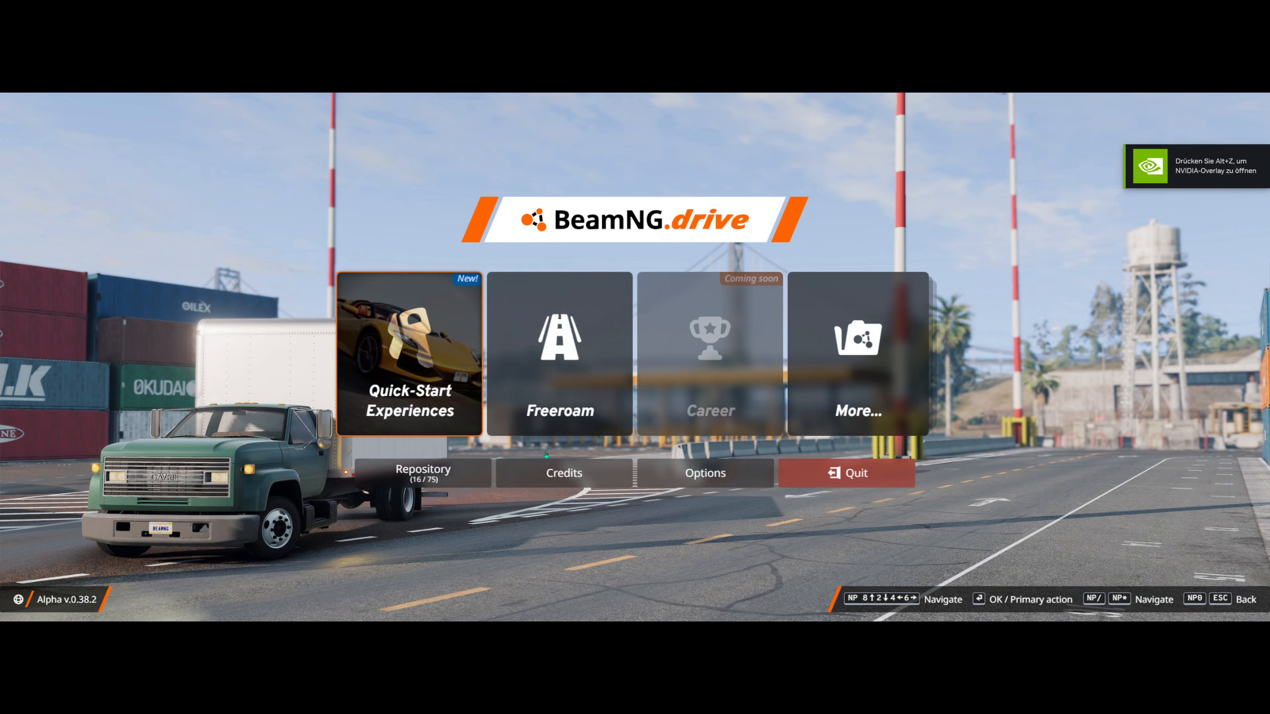
Step: Search the Freeroam locations for ross and start Freeroam on Rossfeld Panorama from the Default Spawnpoint with the preselected vehicle
click(550, 421)
text(ross)
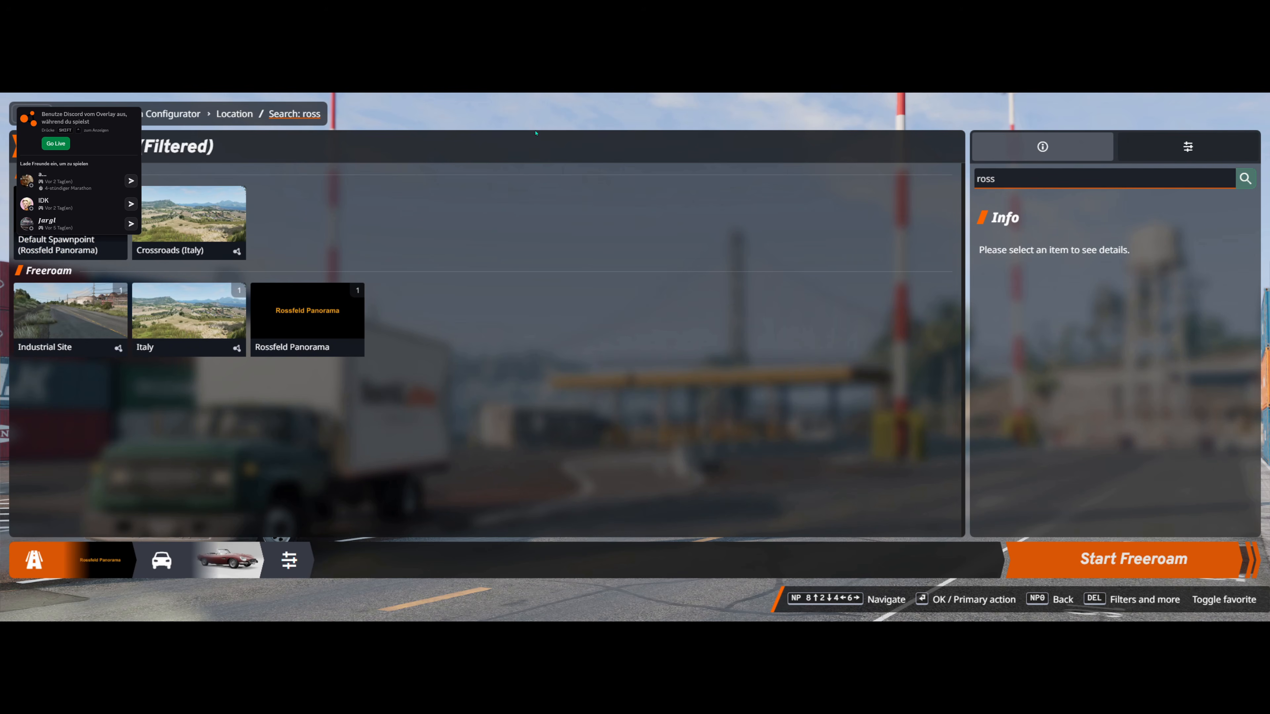
click(335, 315)
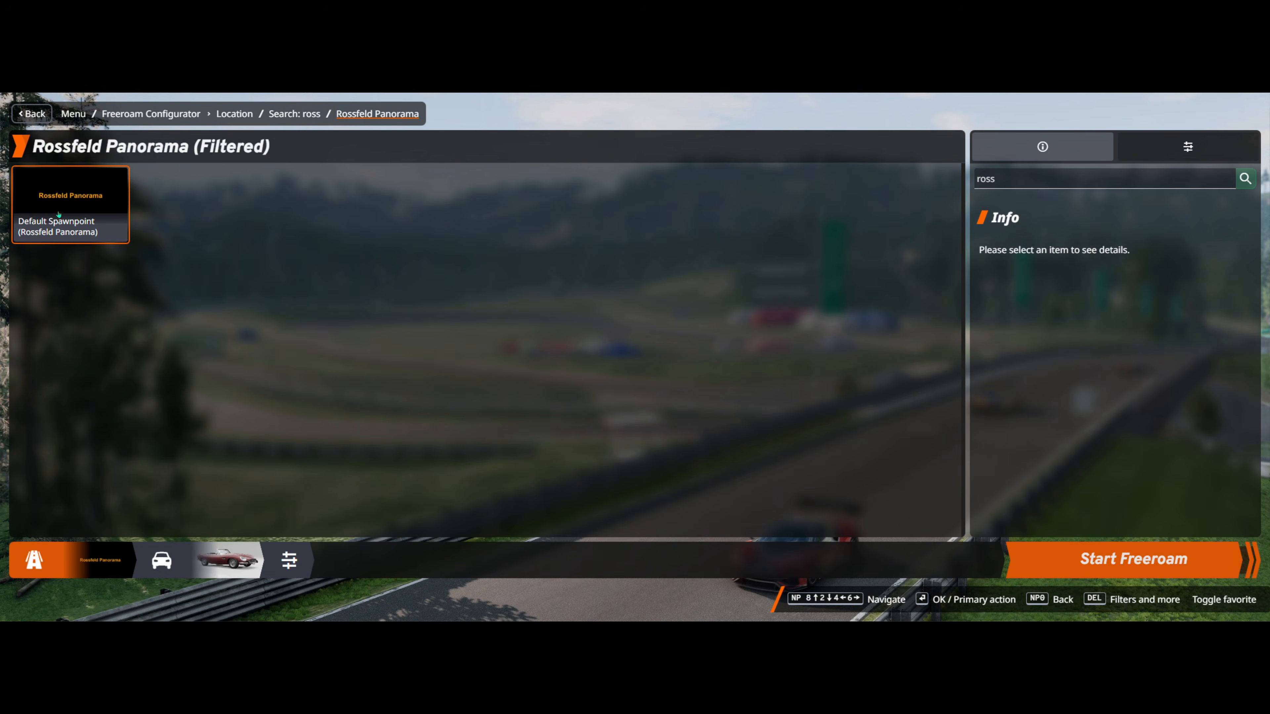
click(71, 206)
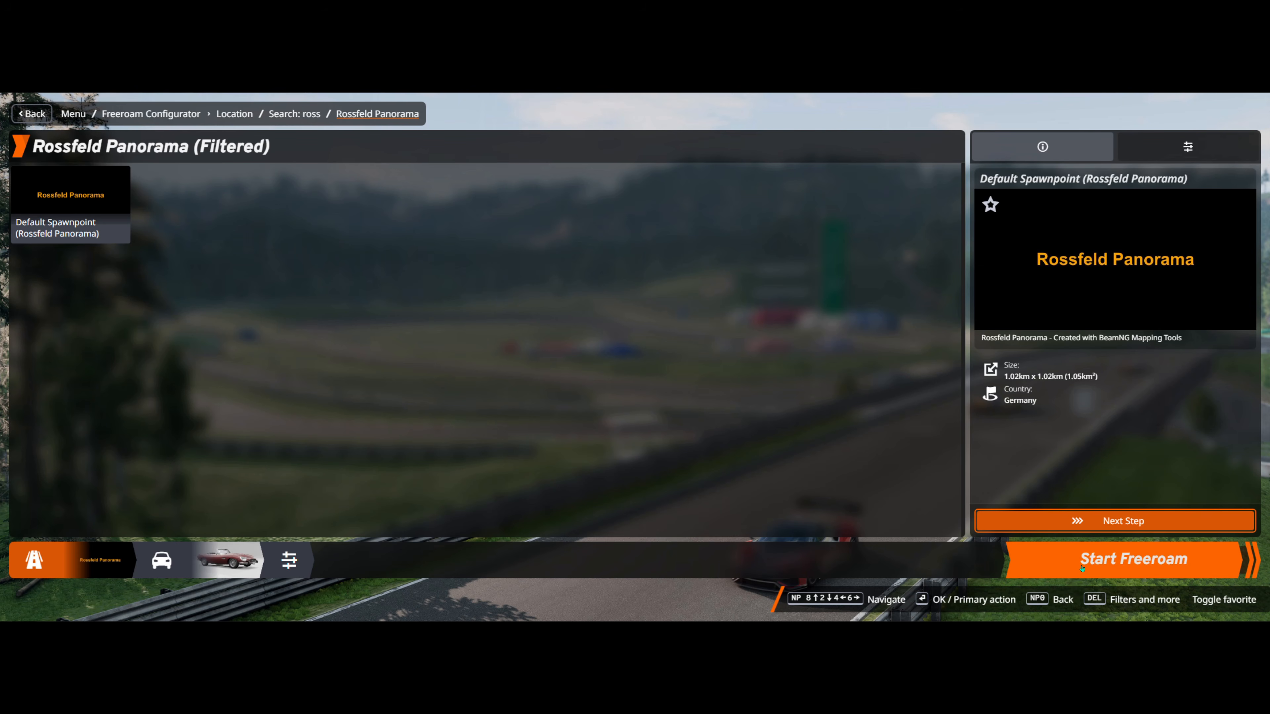
click(1085, 523)
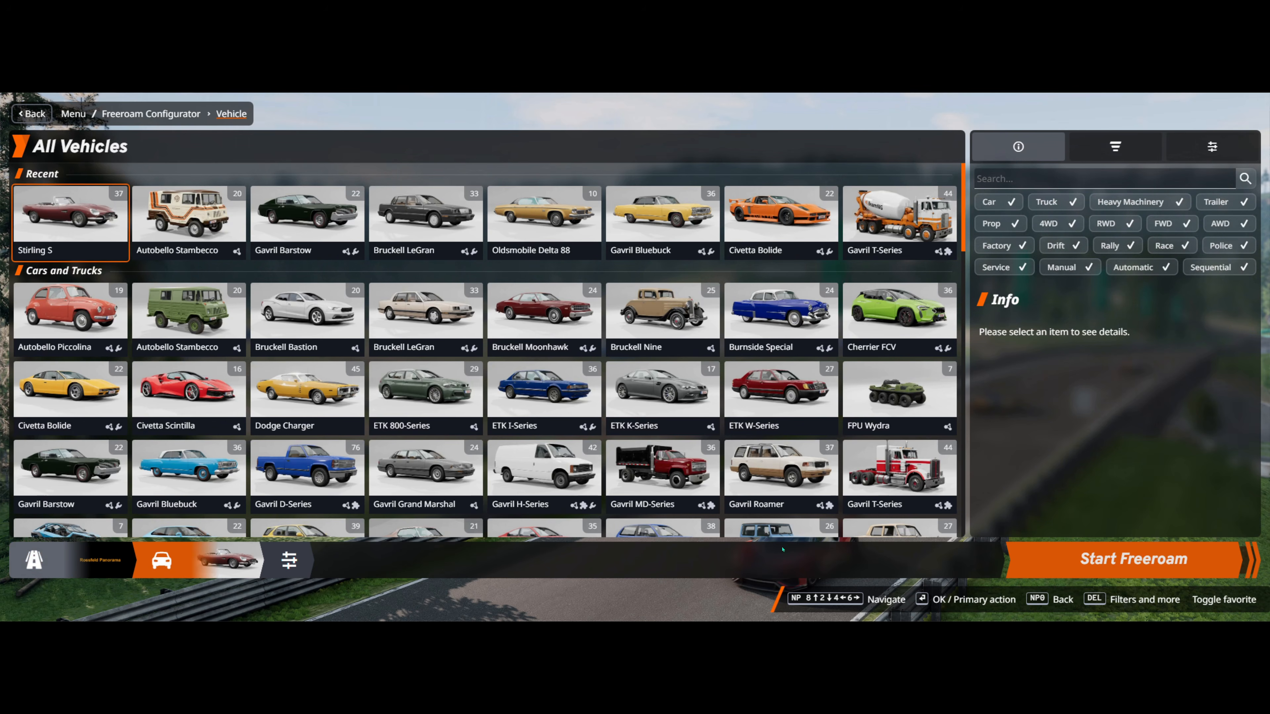
click(1015, 561)
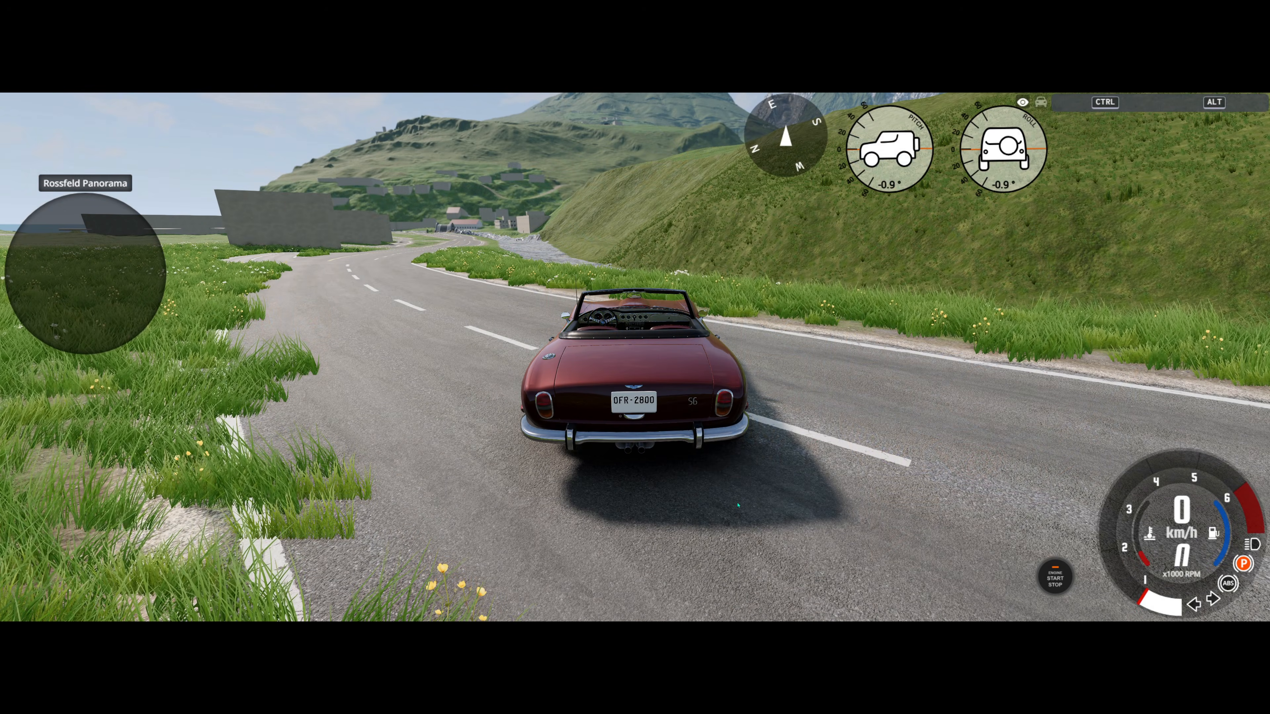
Step: Check the level map, and fly the free camera along the road to examine the bridge at the roundabout from both sides
right_drag(738, 505, 1269, 506)
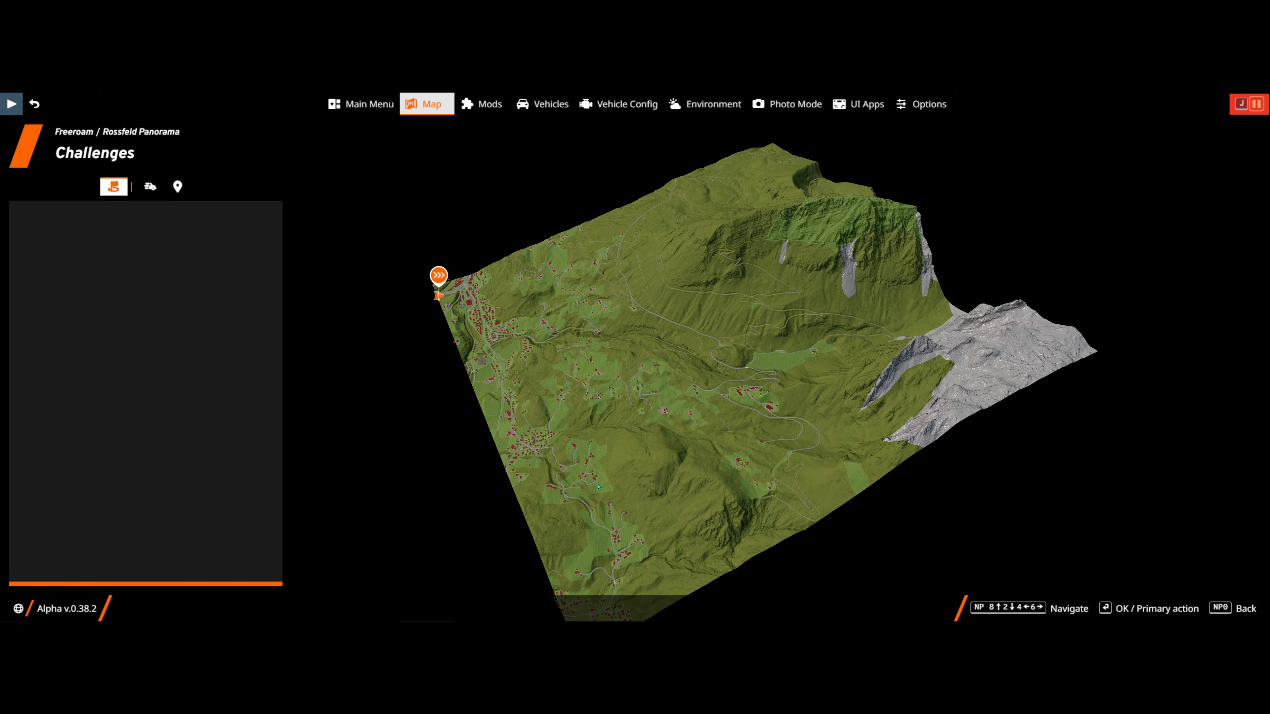
key(Escape)
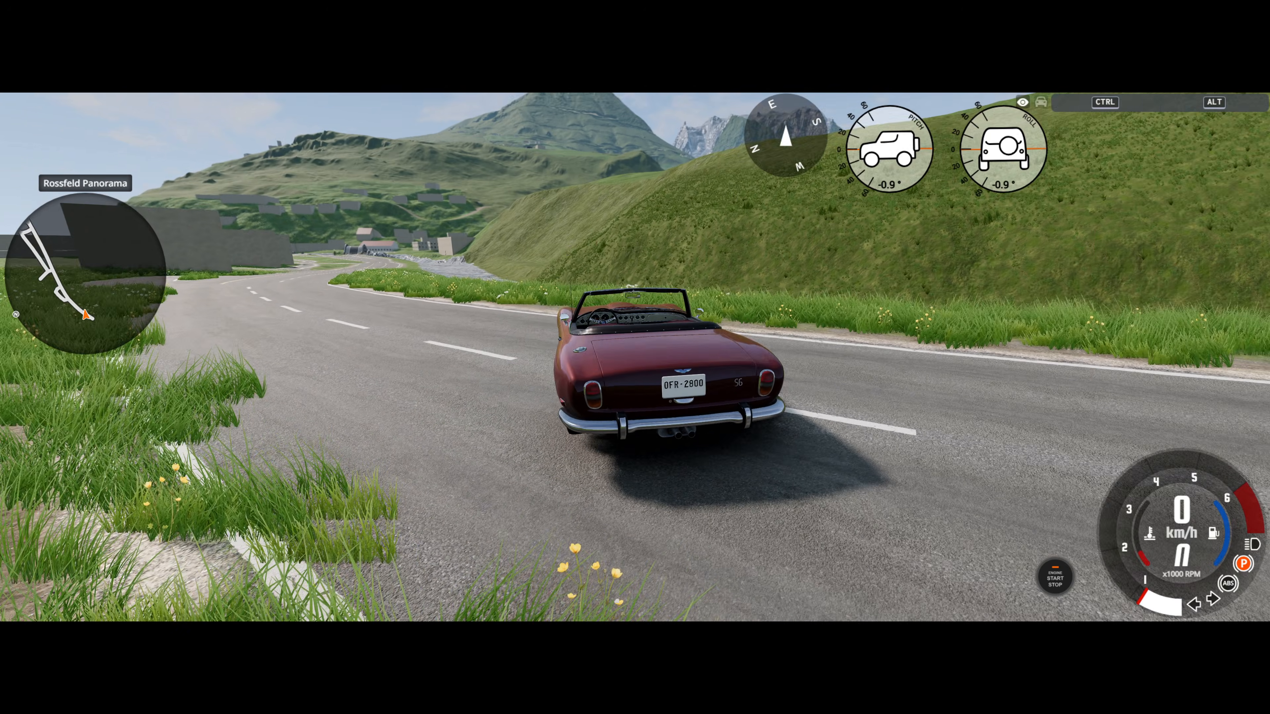
key(shift+c)
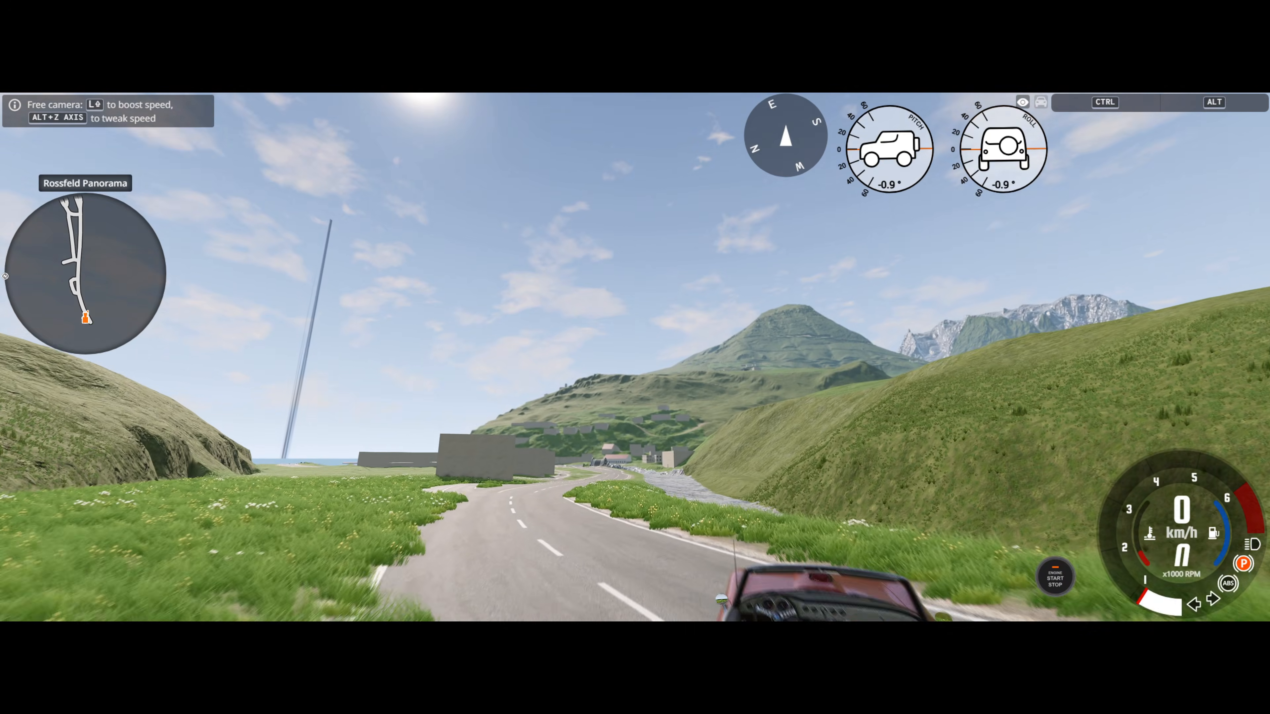
key(w)
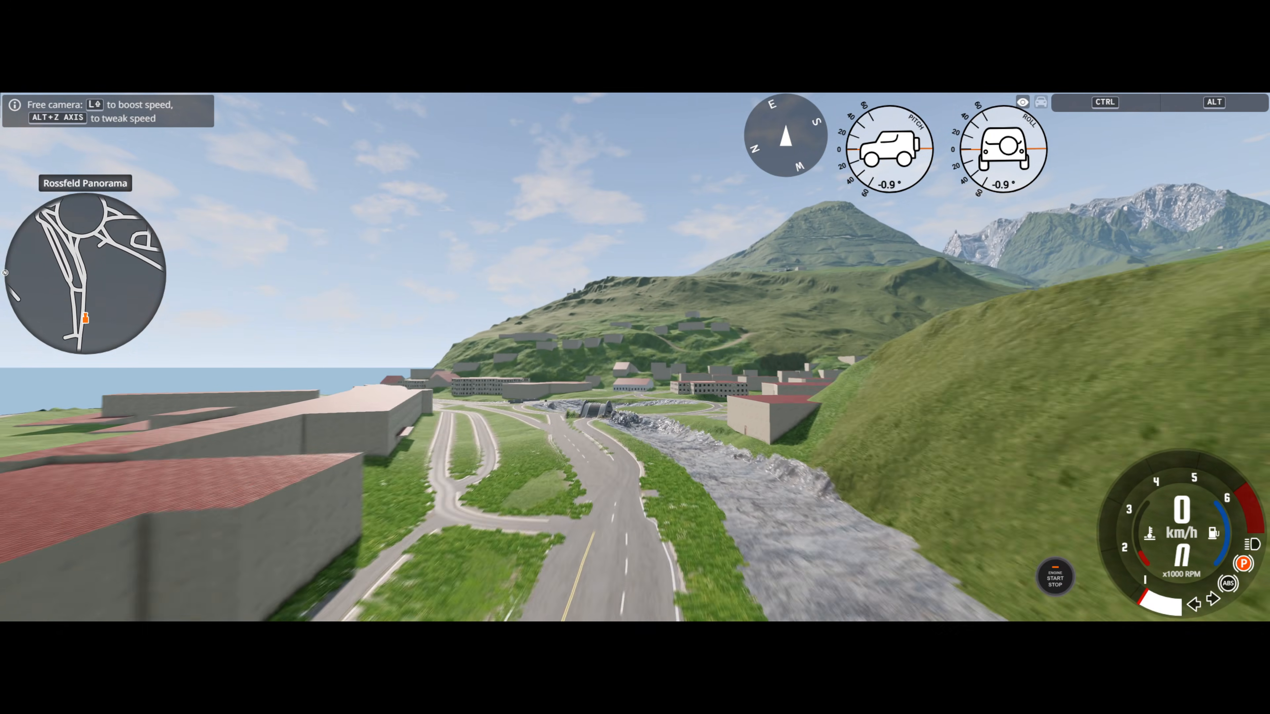
key(w)
key(w)
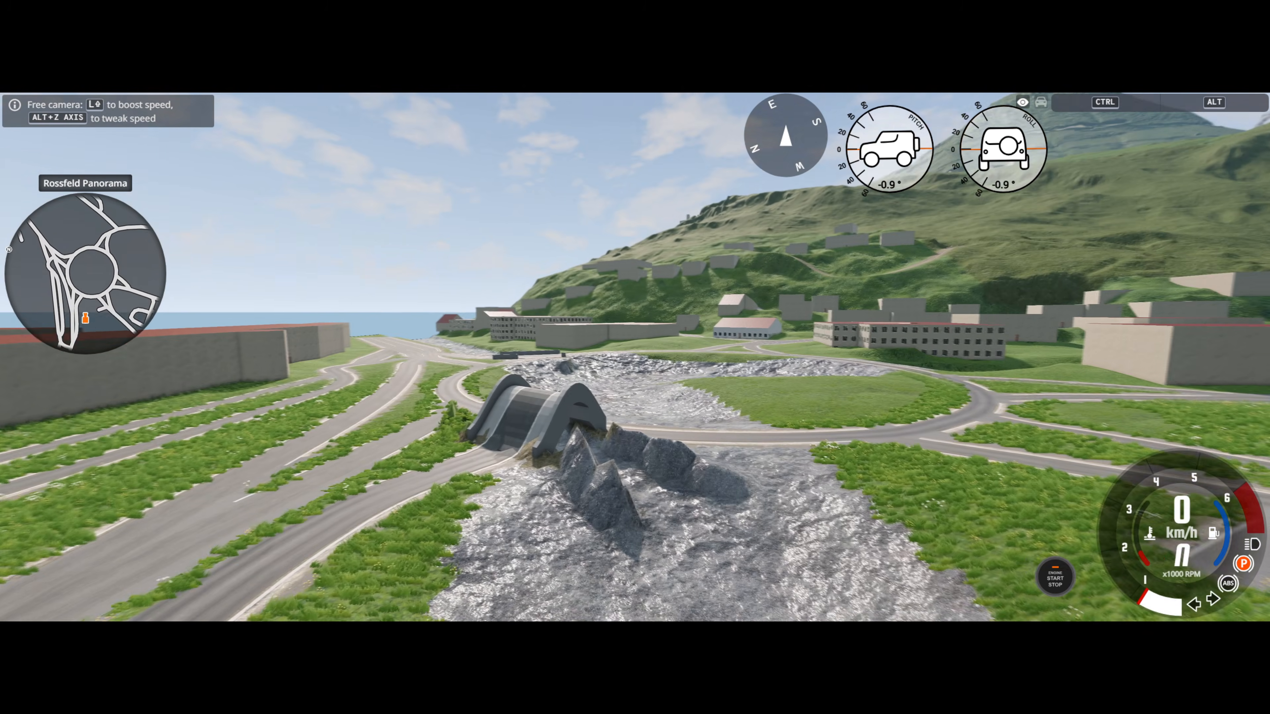
key(w)
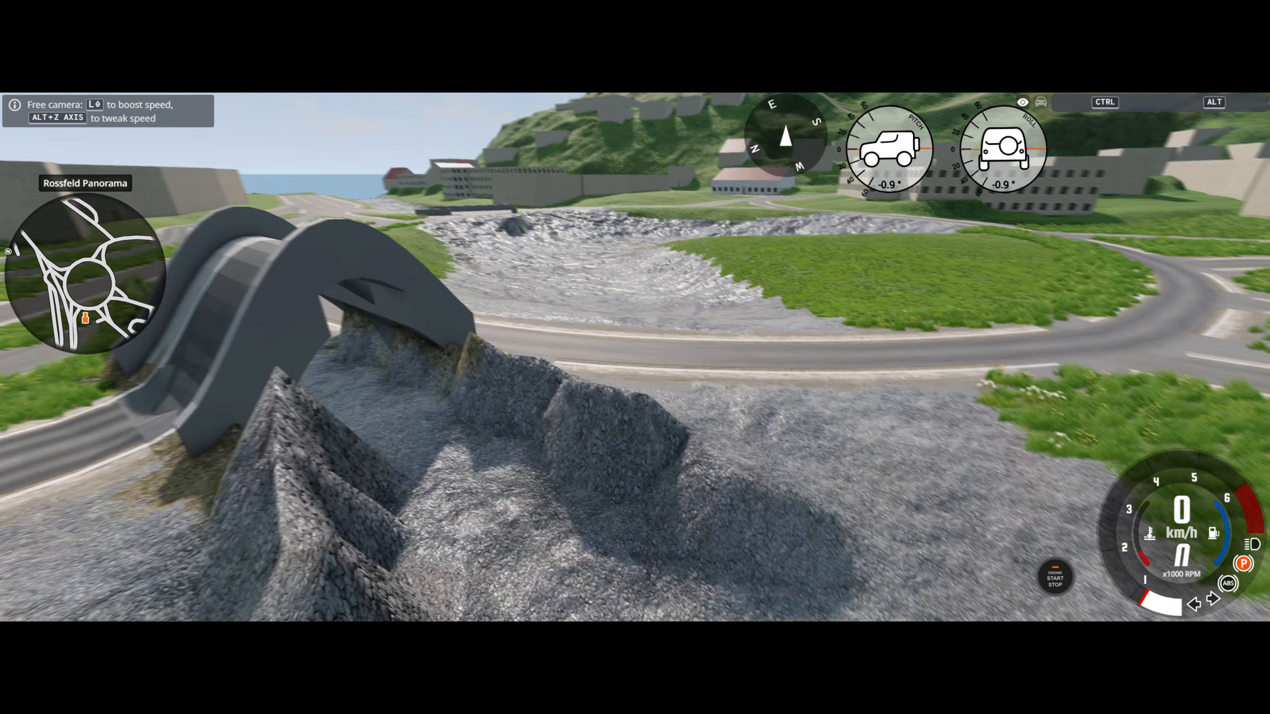
key(w)
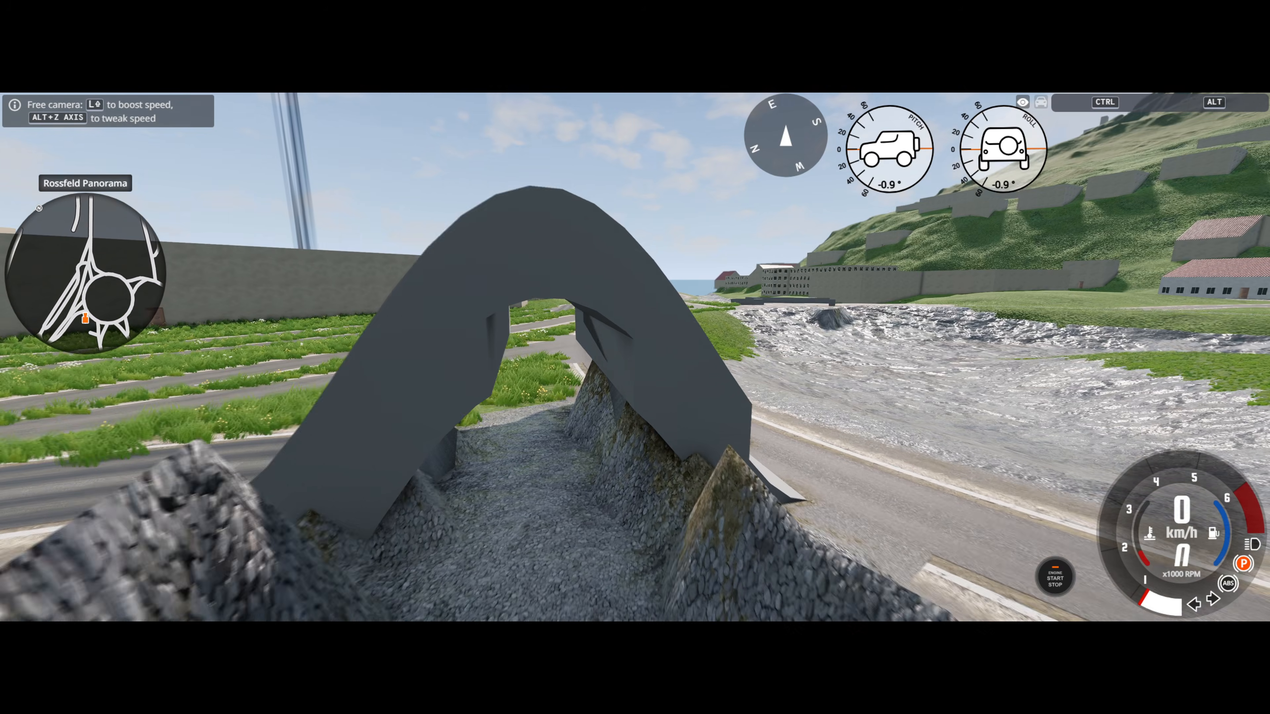
key(w)
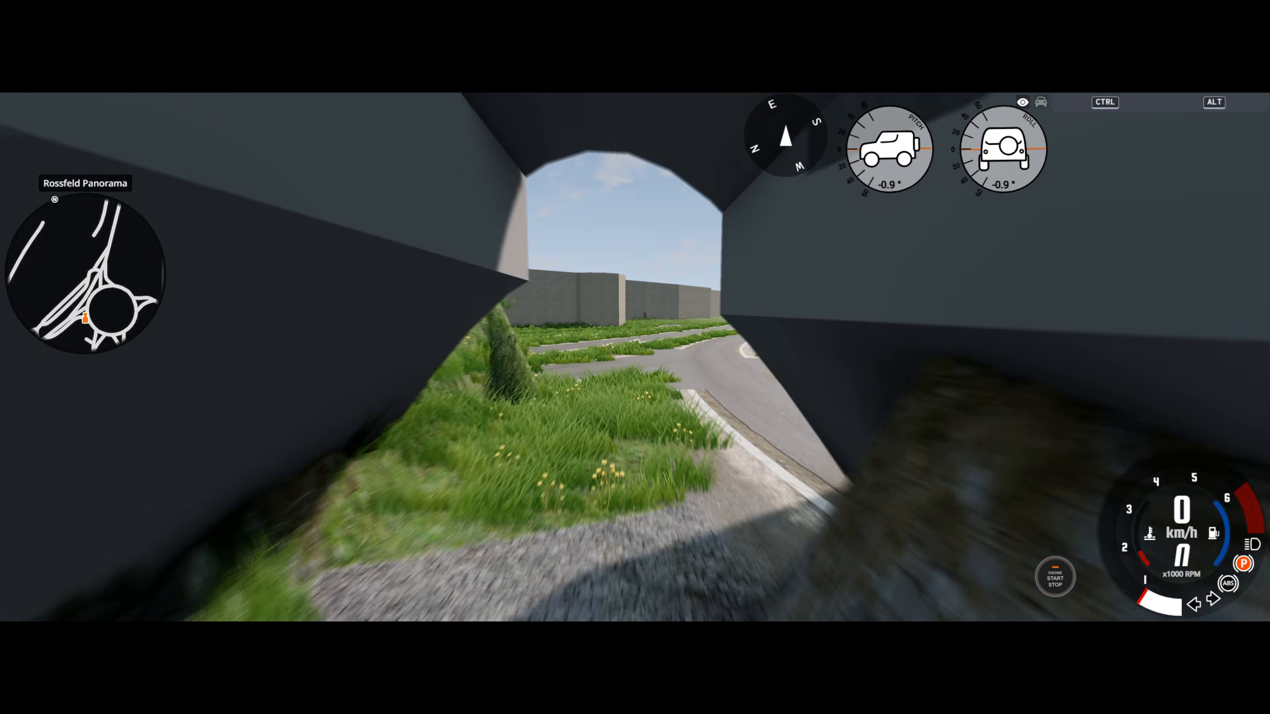
key(s)
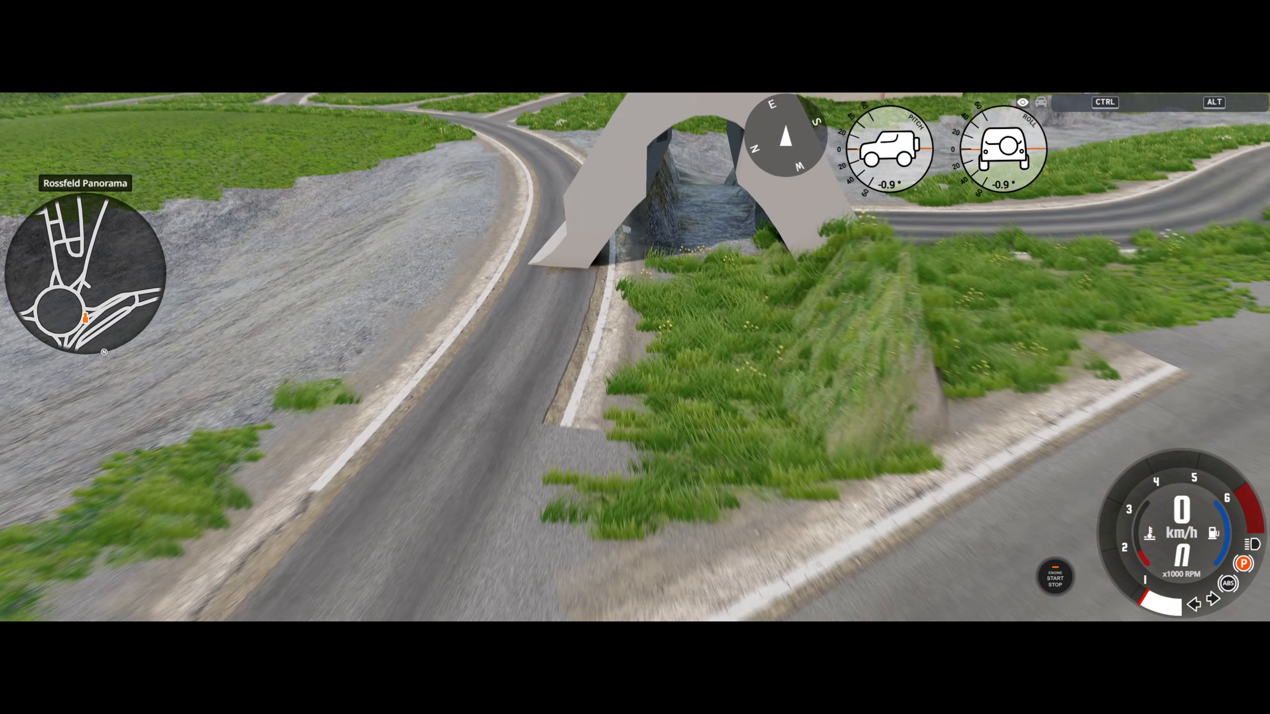
key(w)
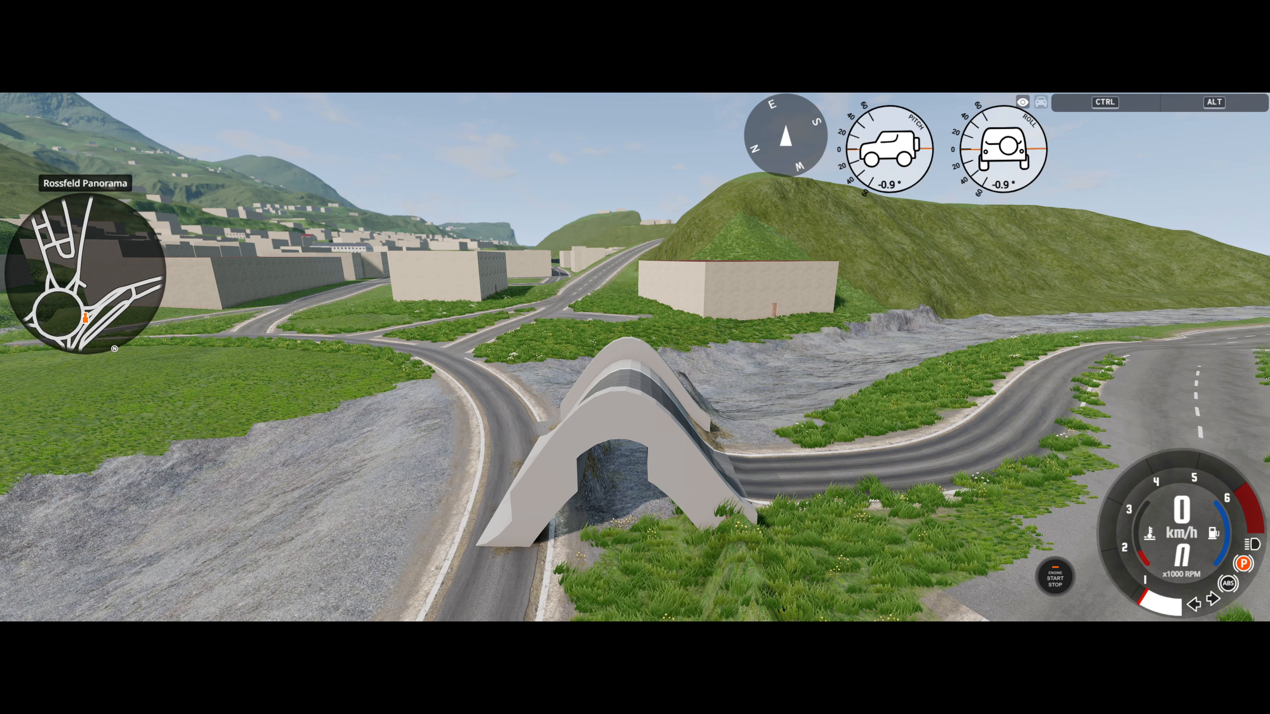
Step: Switch to BeamNG Mapping Tools and adjust the bridges' navigable water clearance and water freeboard
key(alt+Tab)
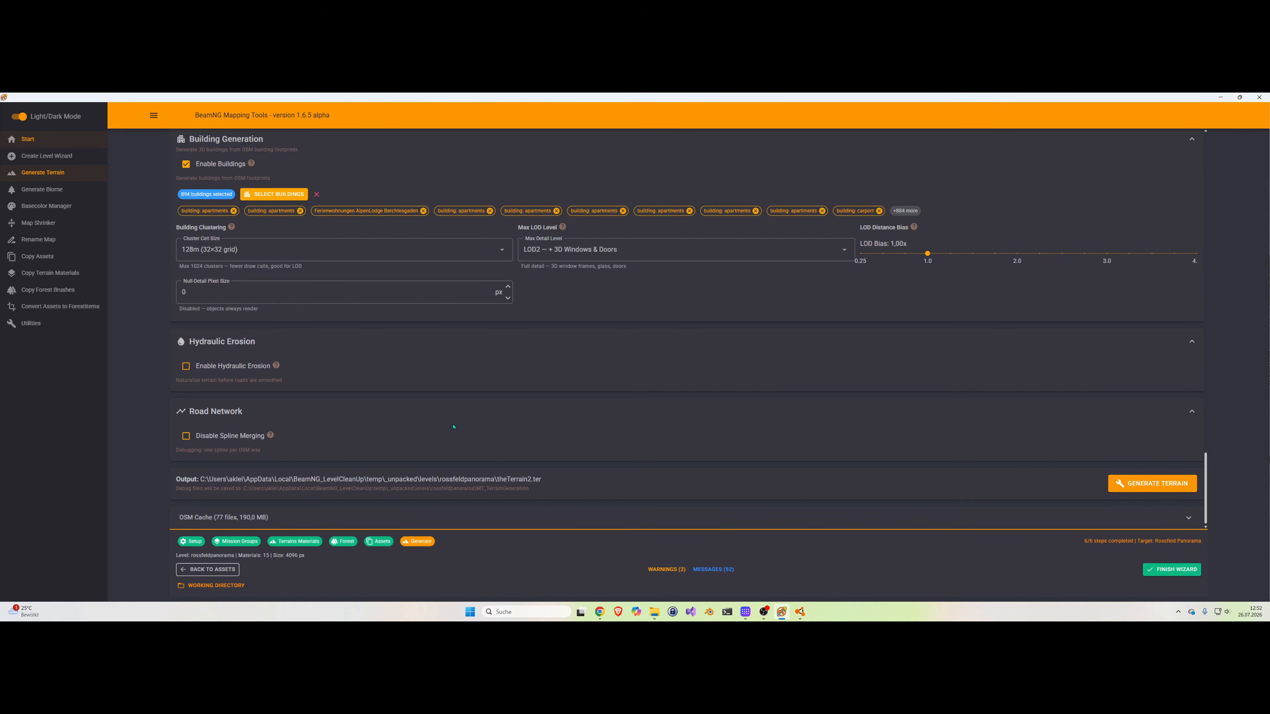
scroll(454, 427, up, 7)
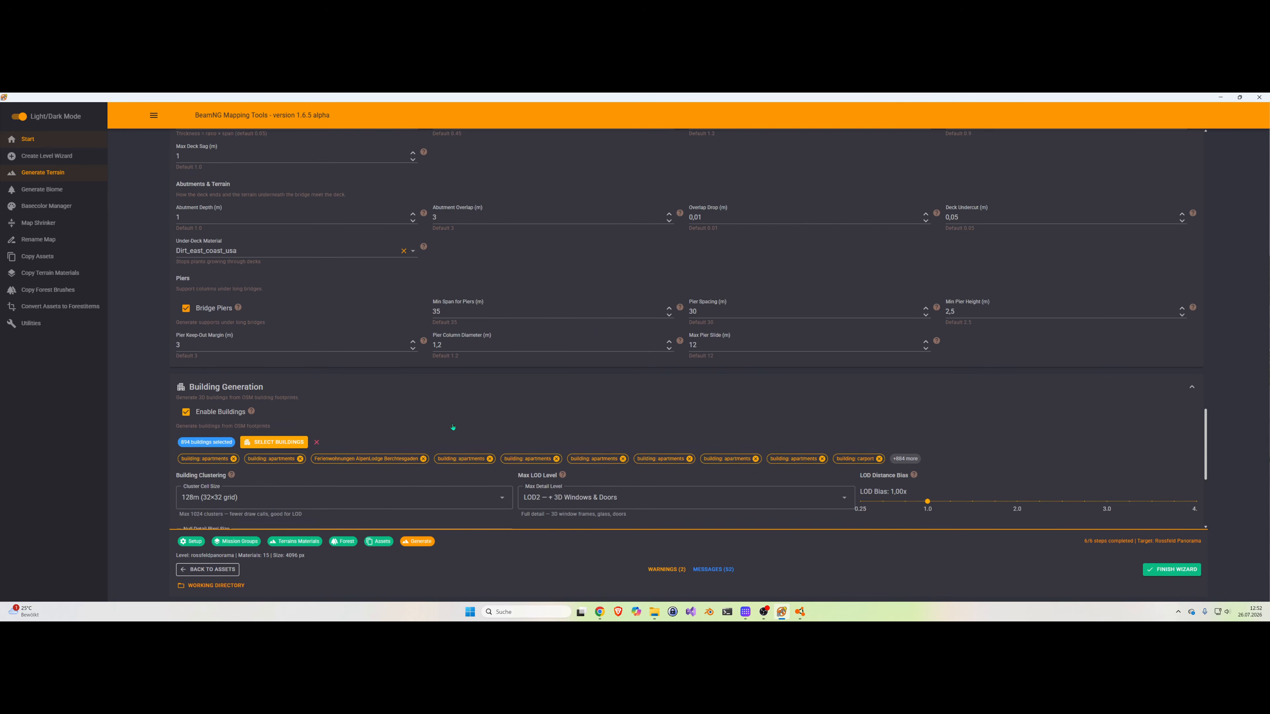
scroll(185, 400, up, 6)
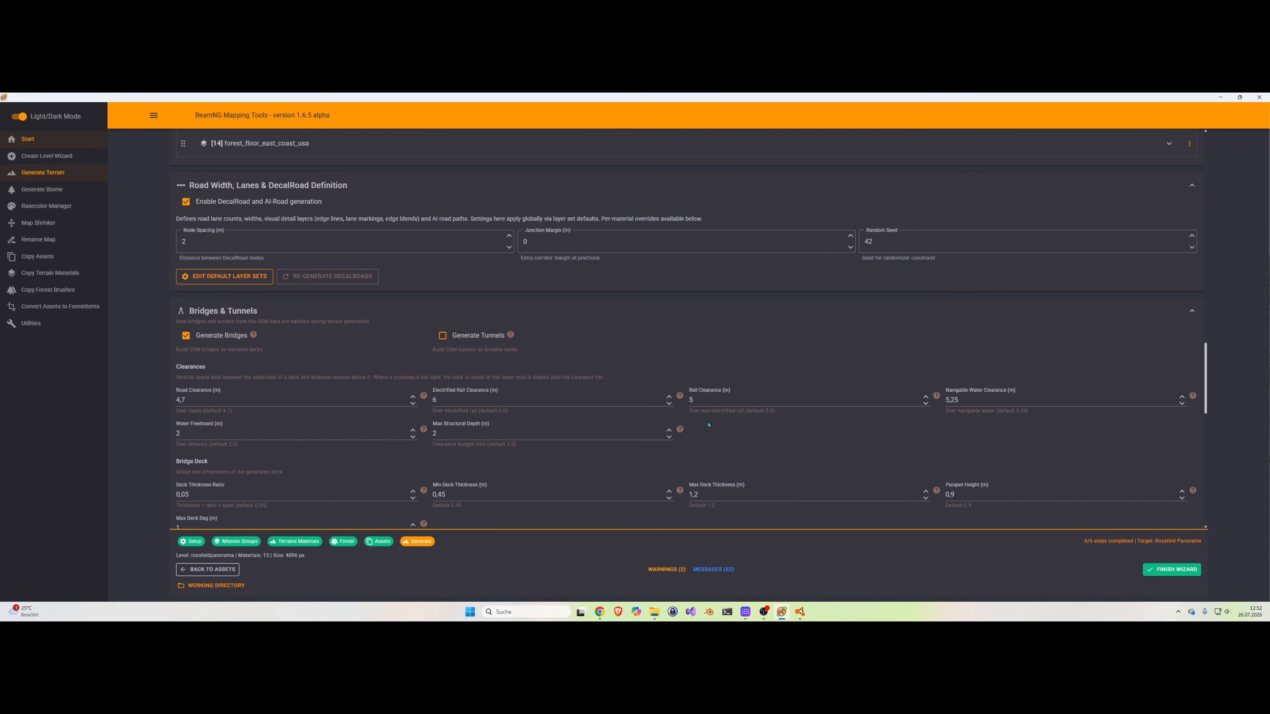
click(982, 398)
double_click(190, 435)
key(Tab)
Step: Regenerate the terrain with the adjusted bridge clearances and finish the wizard from the completion dialog
scroll(592, 449, down, 10)
click(1126, 475)
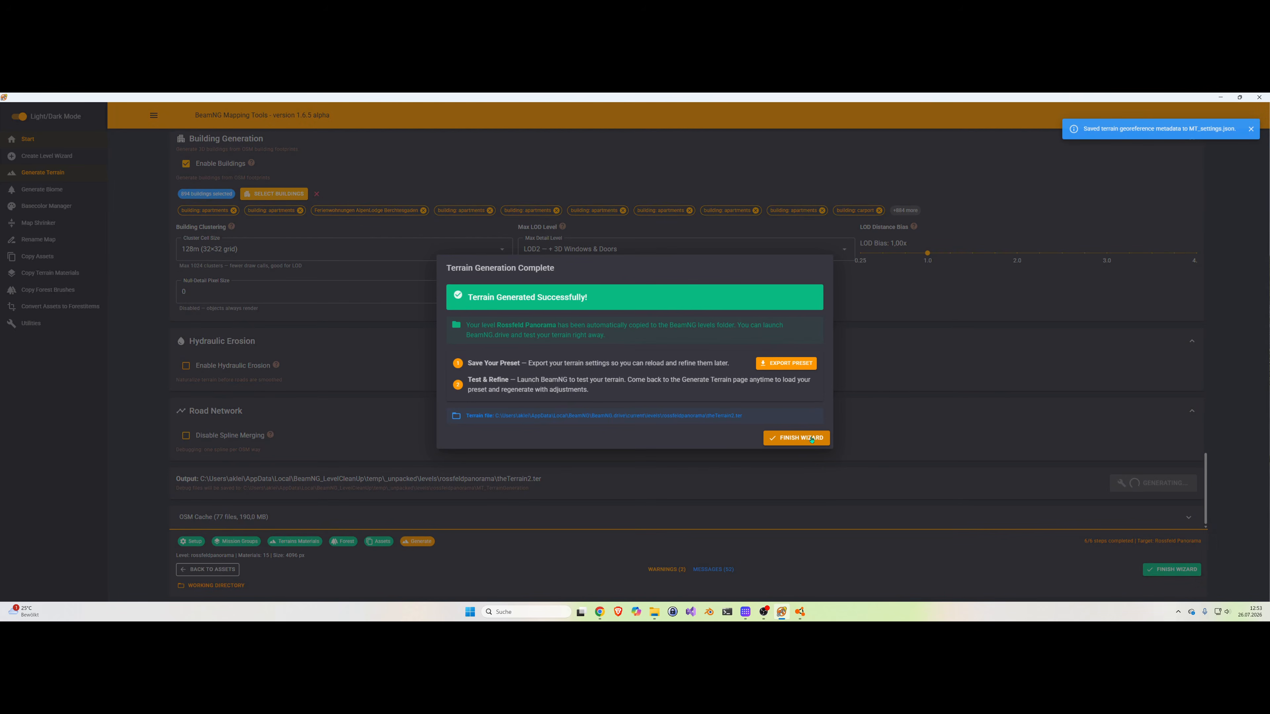
click(812, 439)
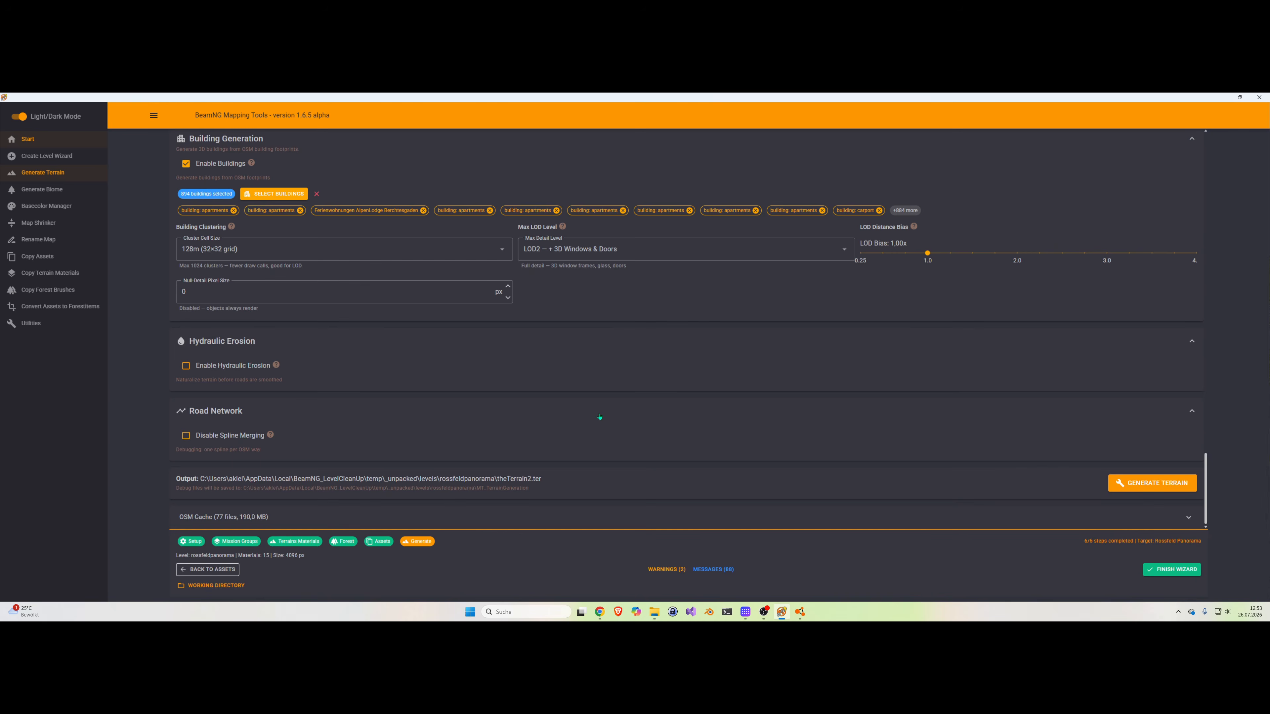
Step: Switch to BeamNG.drive and restart Freeroam to load the regenerated Rossfeld Panorama level
key(alt+Tab)
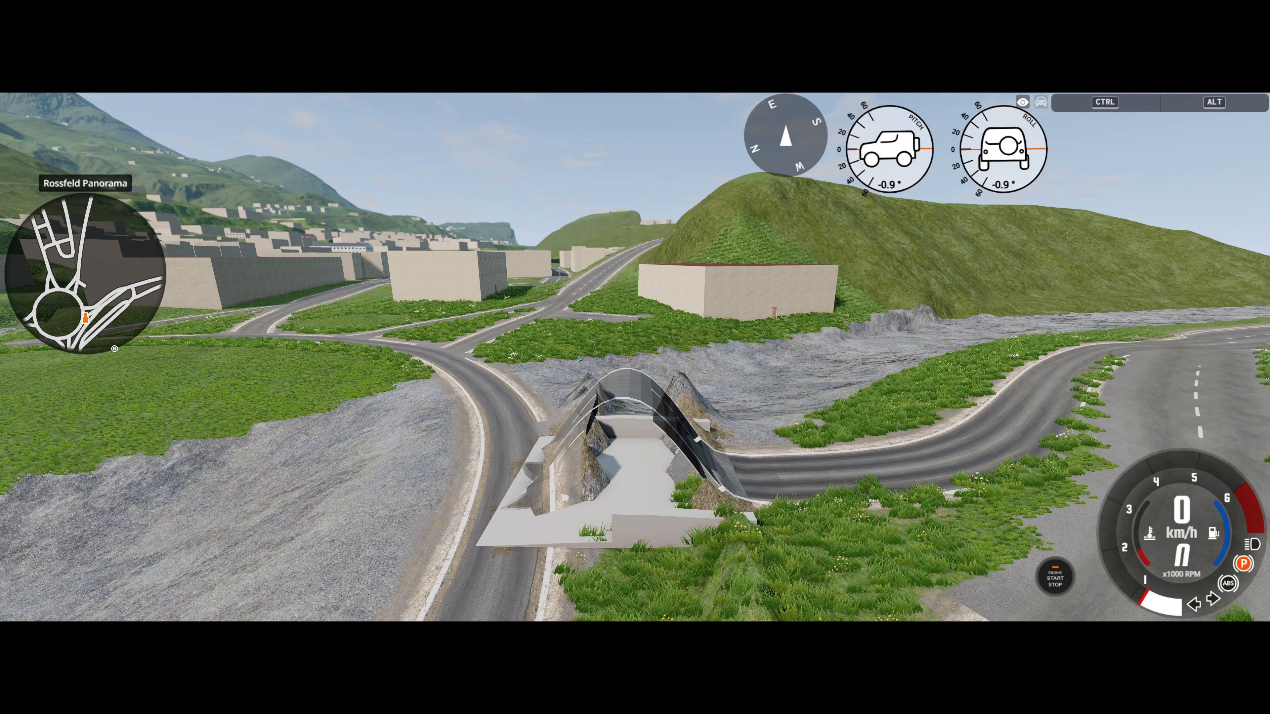
key(Escape)
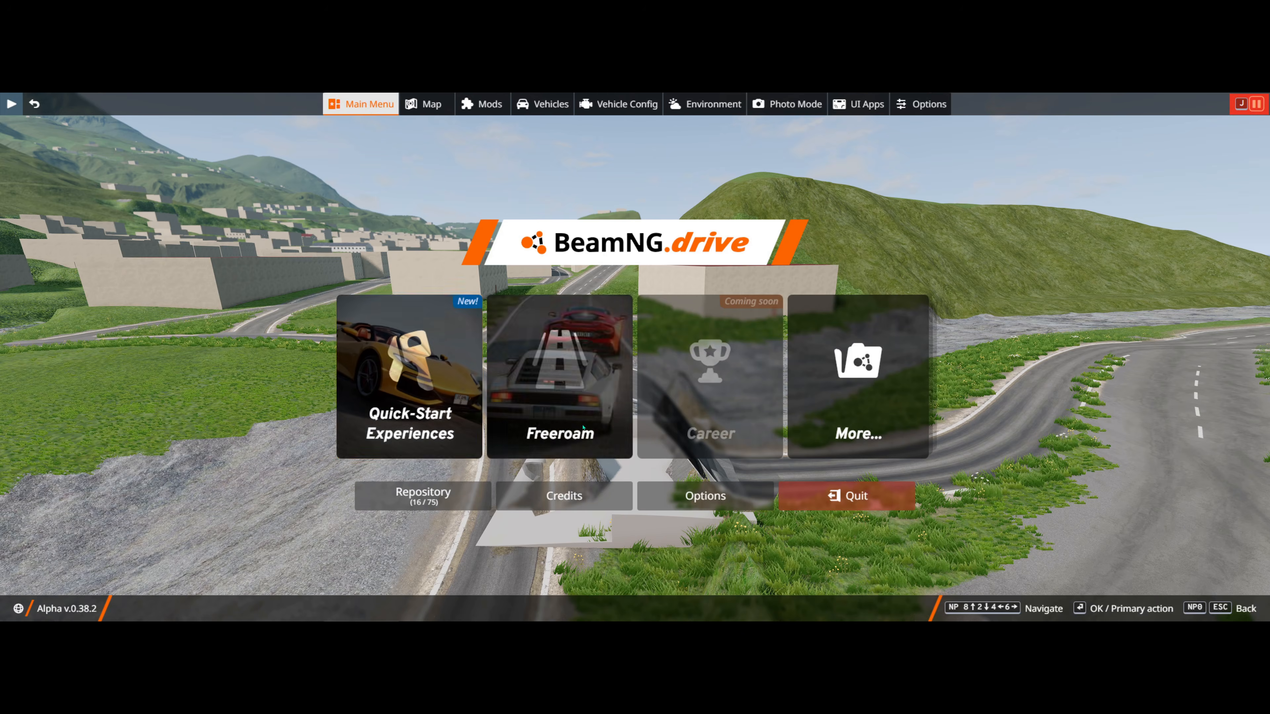
click(583, 427)
click(1088, 567)
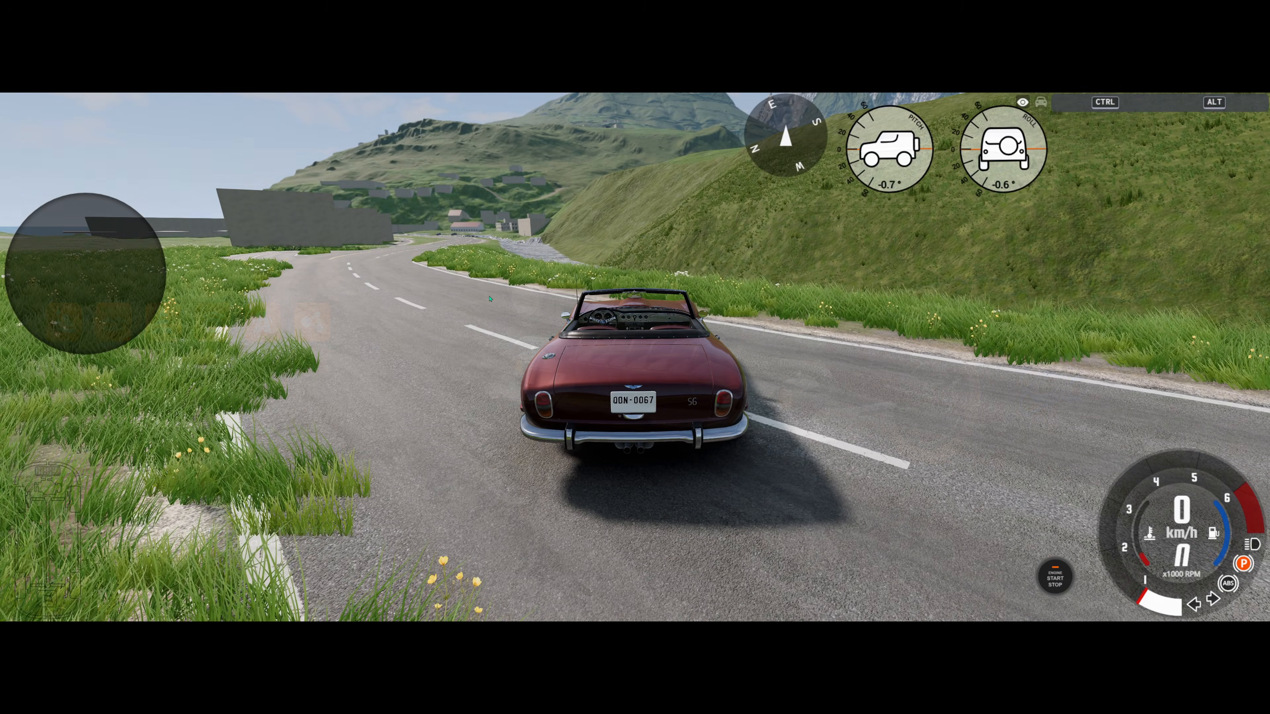
Step: Fly the free camera from the spawn point to the roundabout and inspect the regenerated bridge
key(shift+c)
key(s)
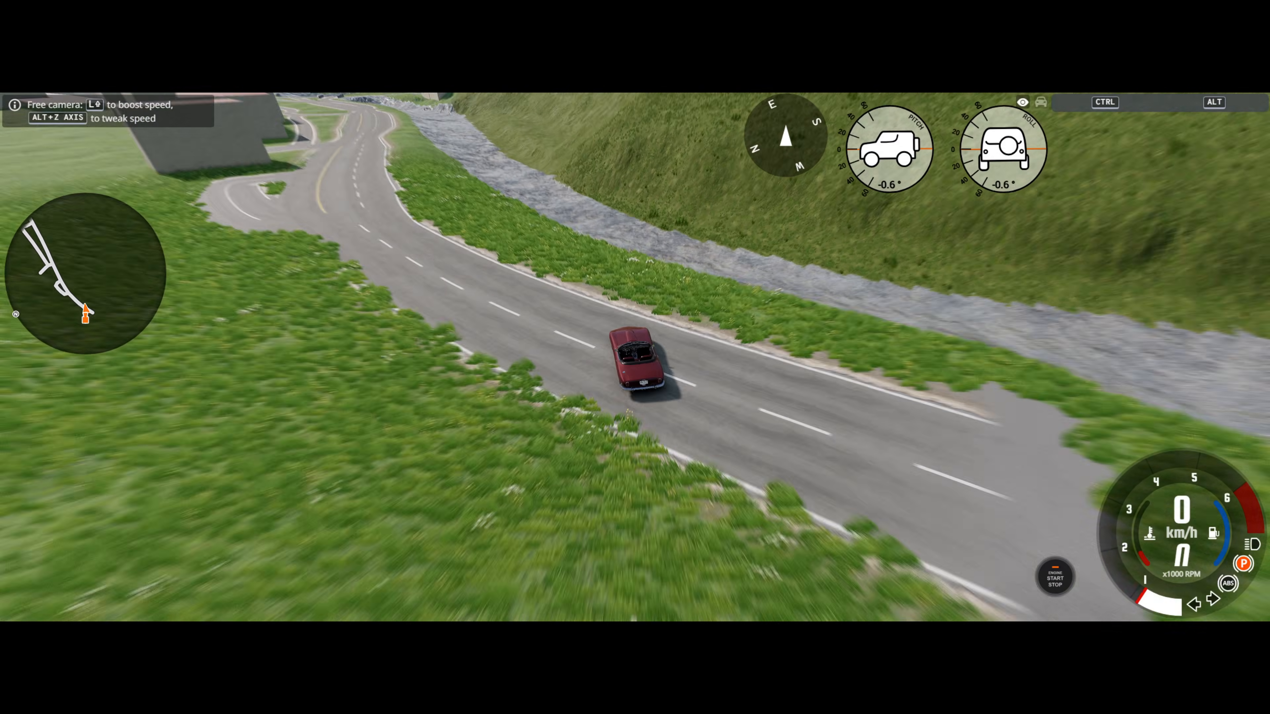
key(w)
key(w)
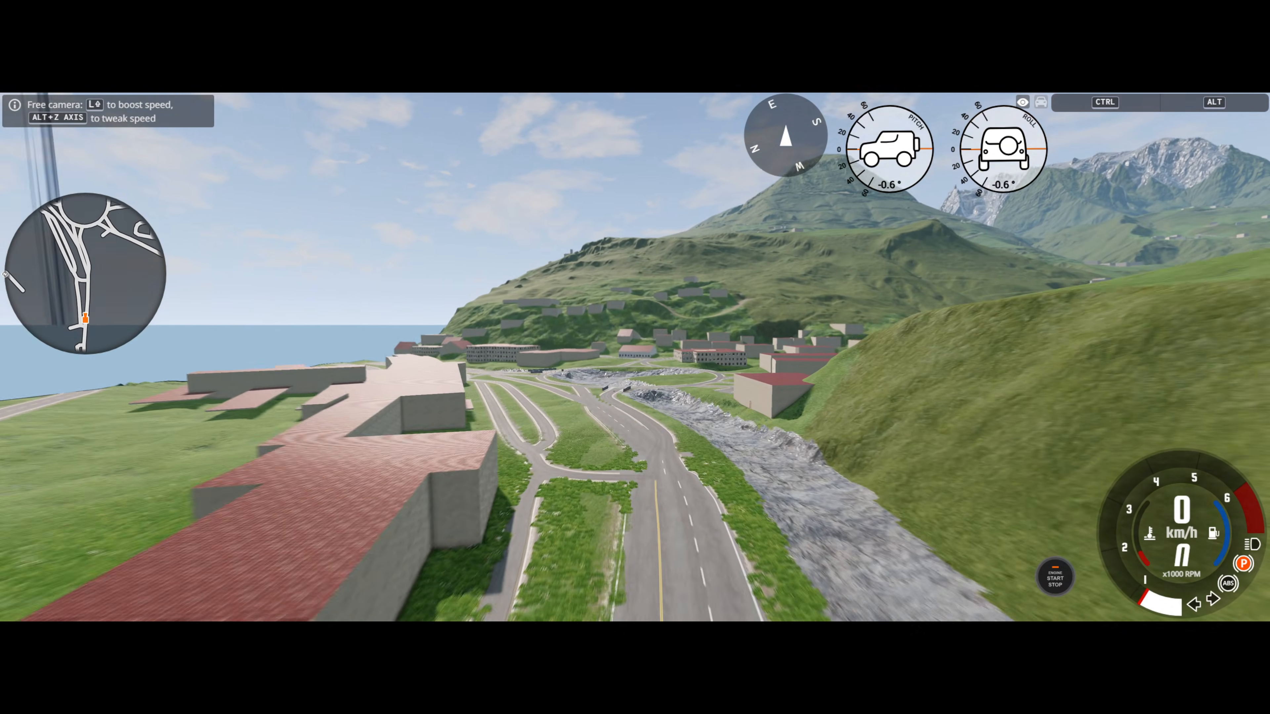
key(w)
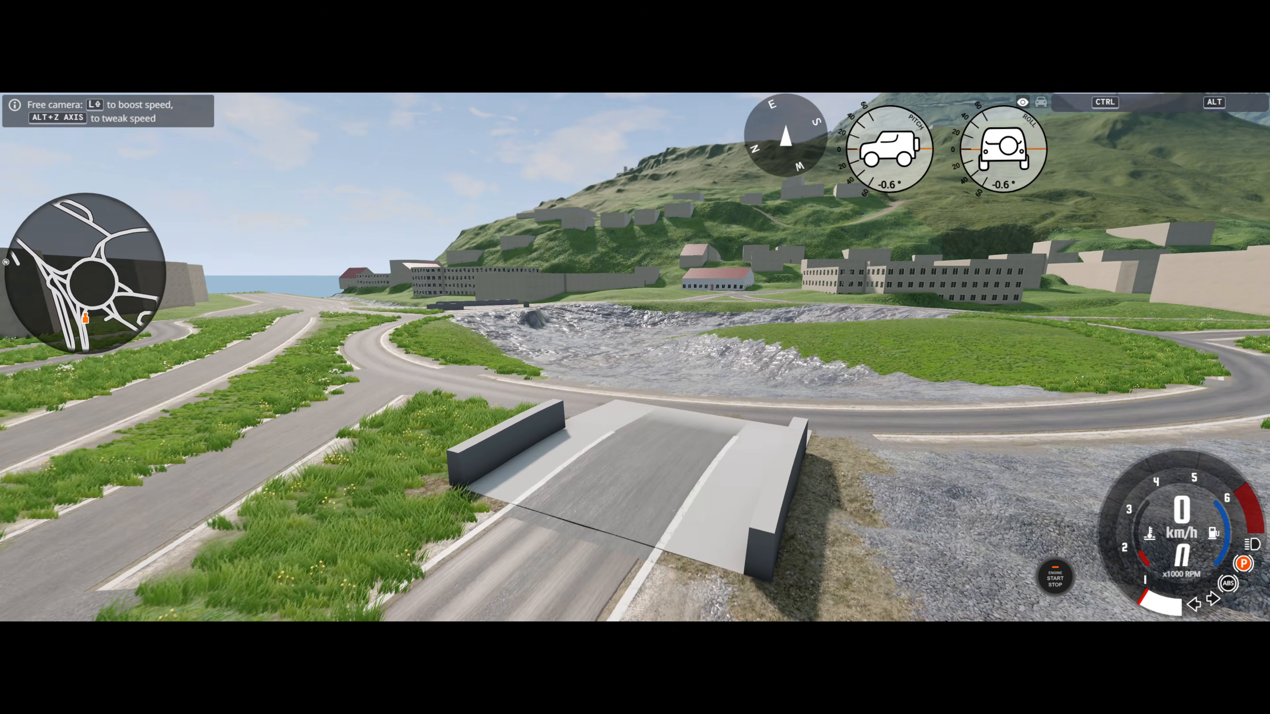
key(w)
Step: Examine the mountain roads, terrain and generated buildings across the hillsides with the free camera
key(s)
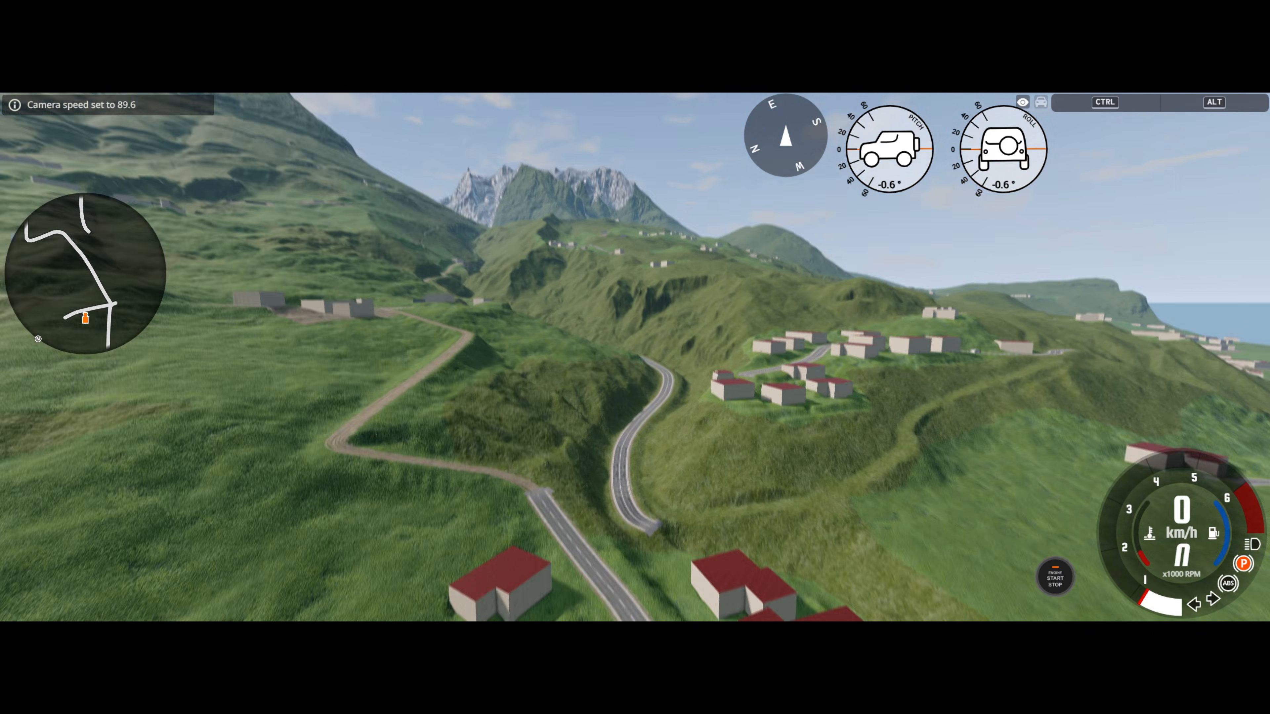
key(w)
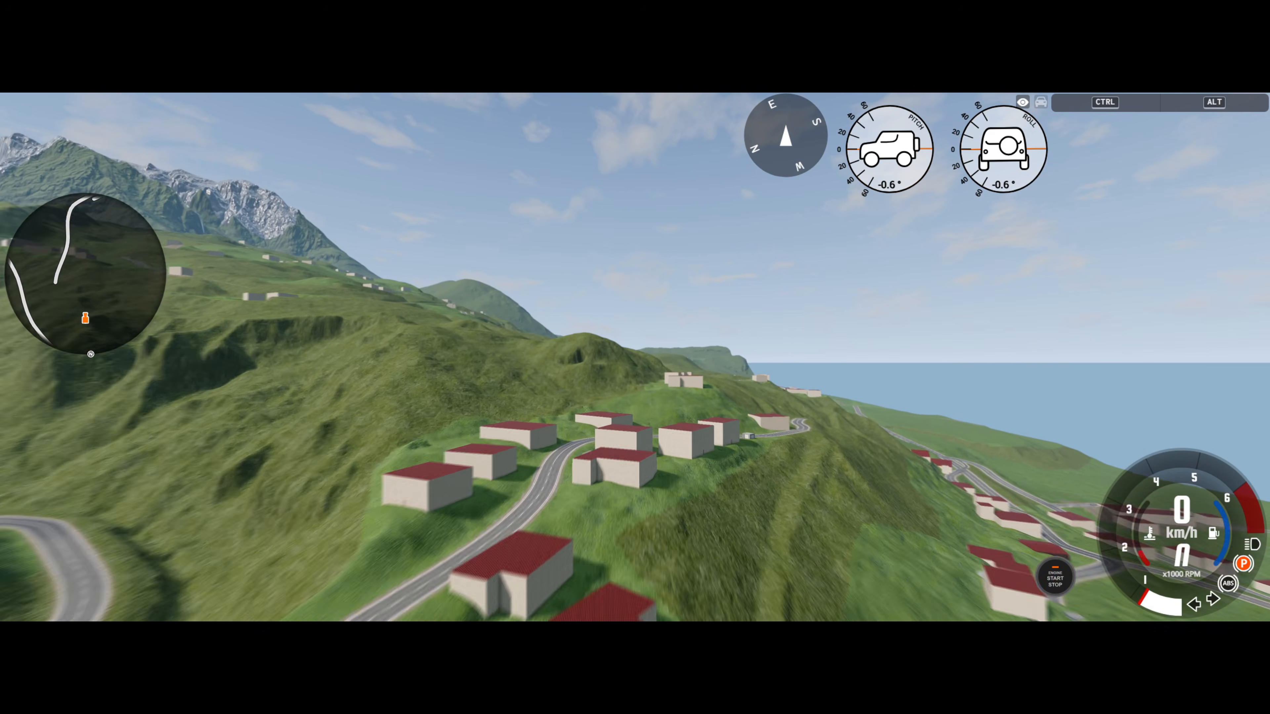
key(s)
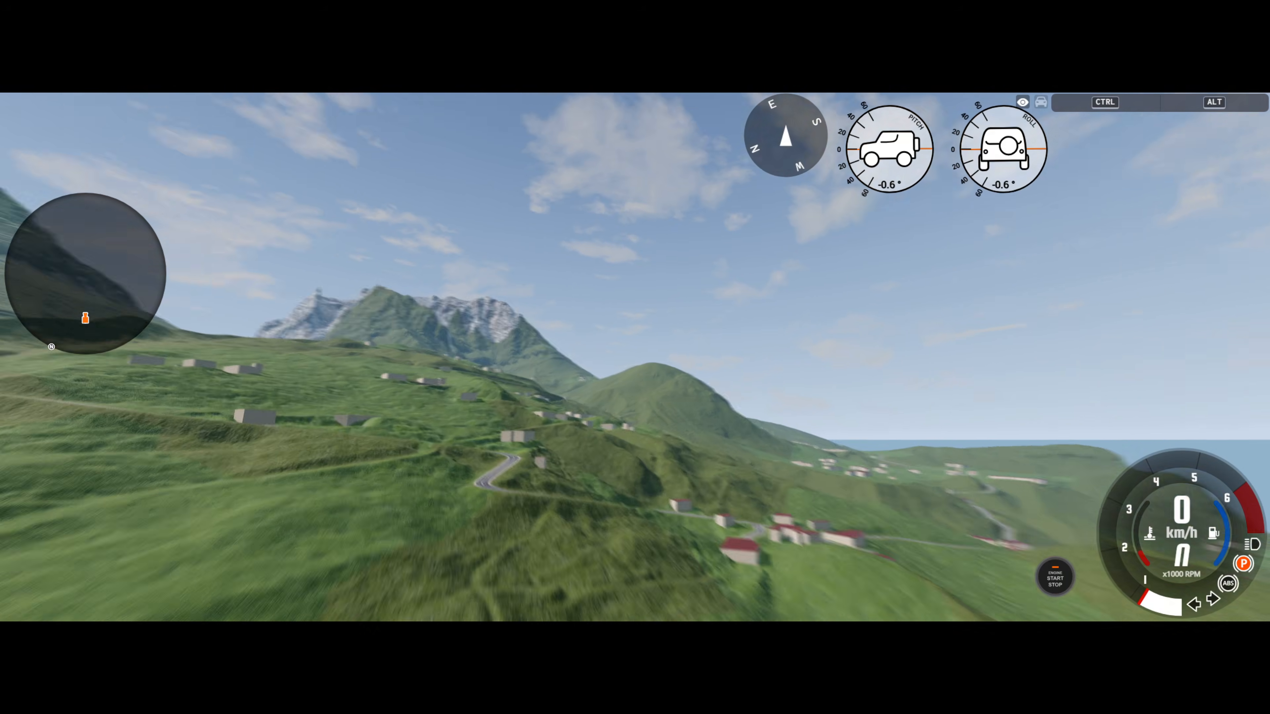
key(w)
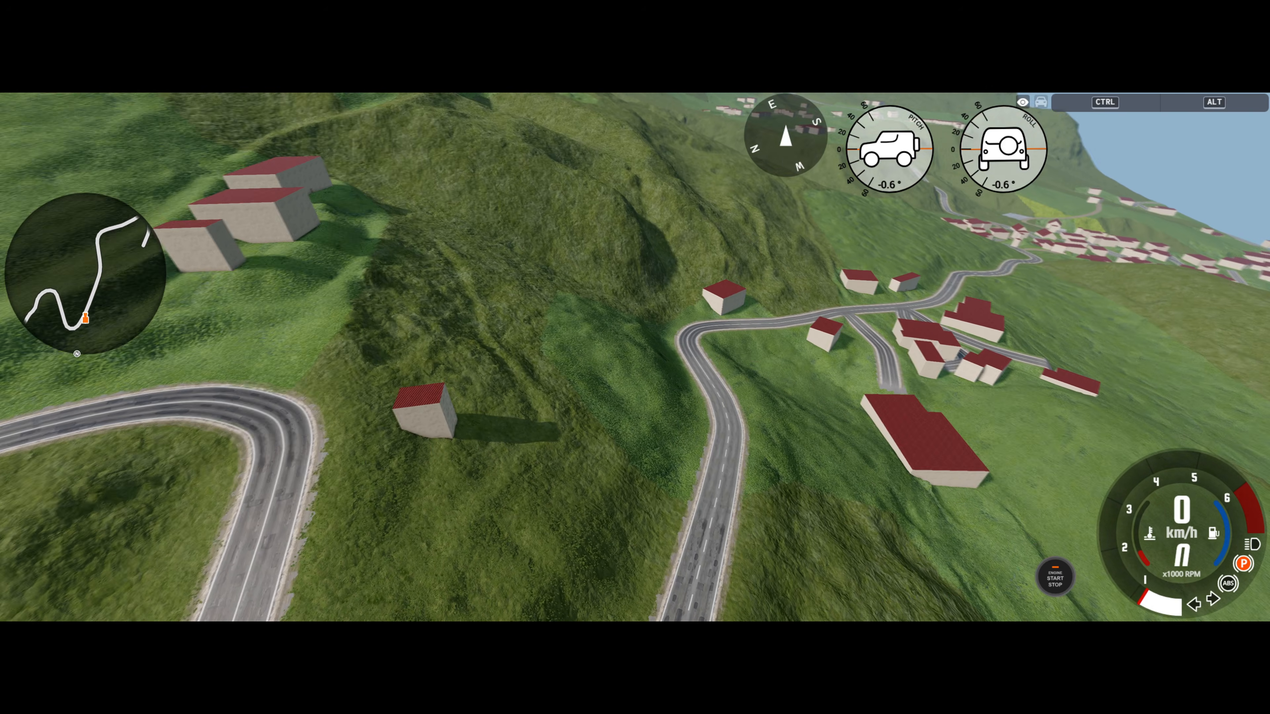
key(s)
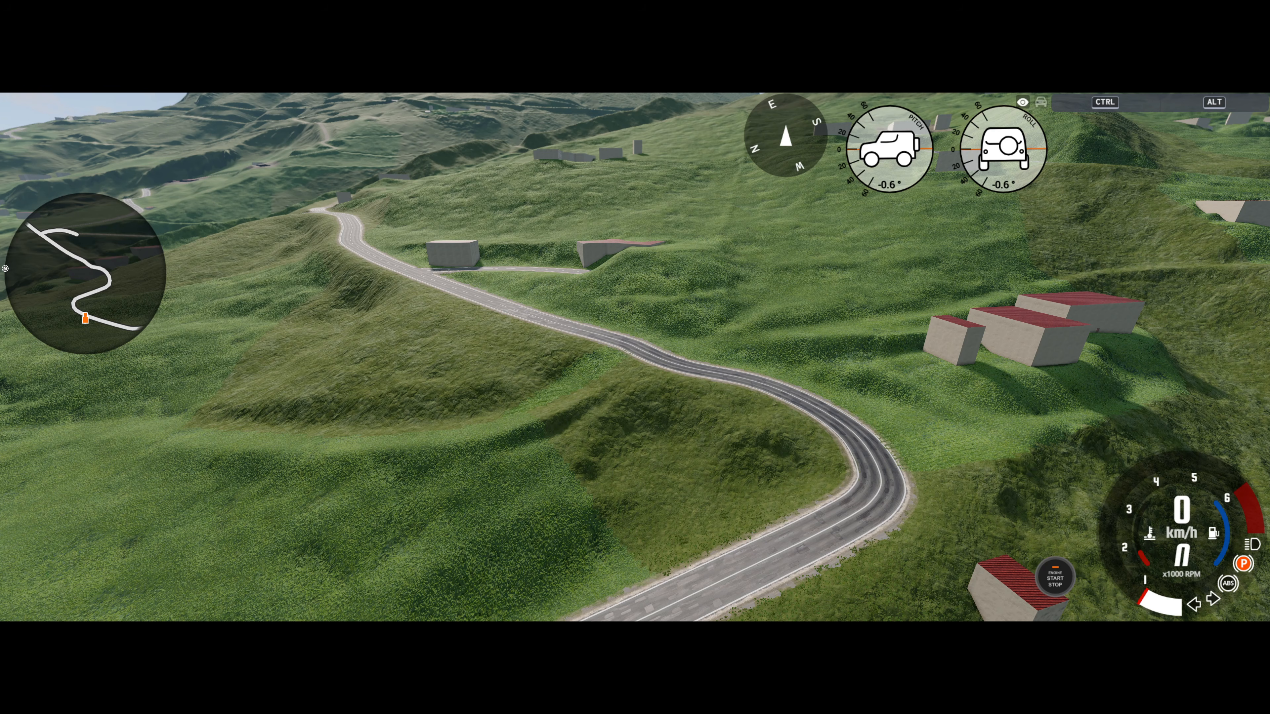
right_drag(422, 260, 456, 246)
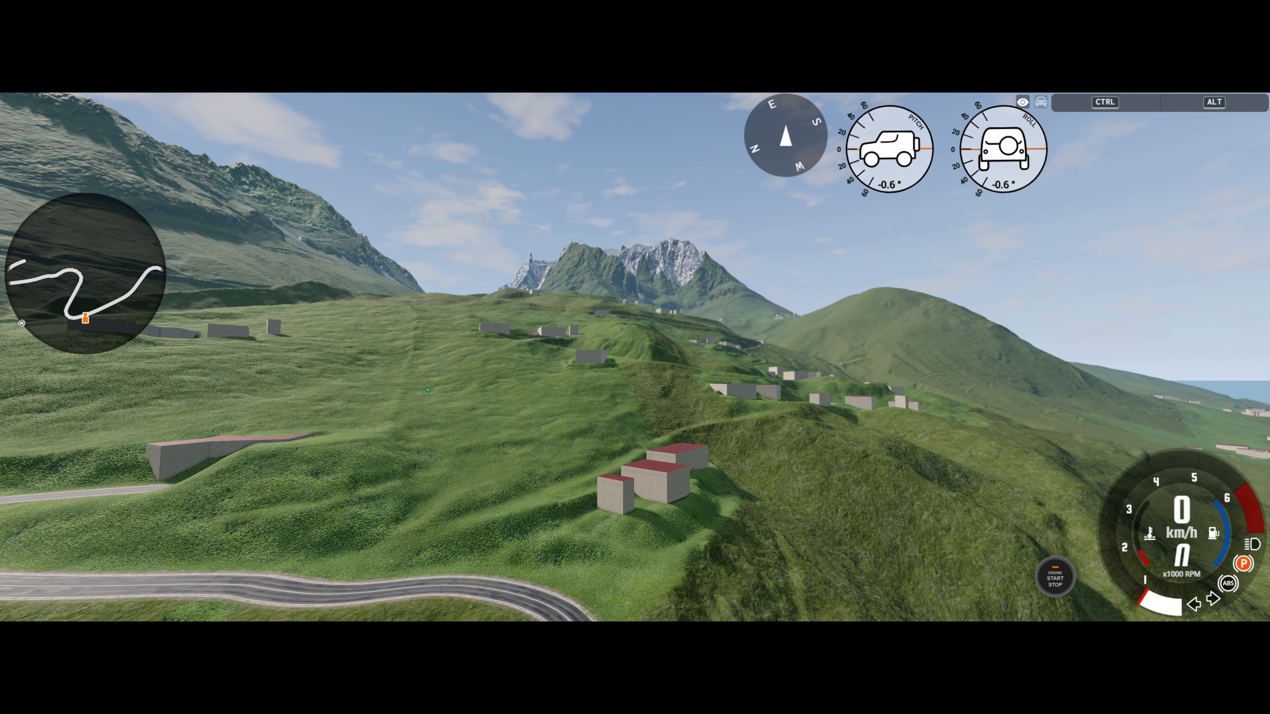
right_drag(453, 255, 428, 391)
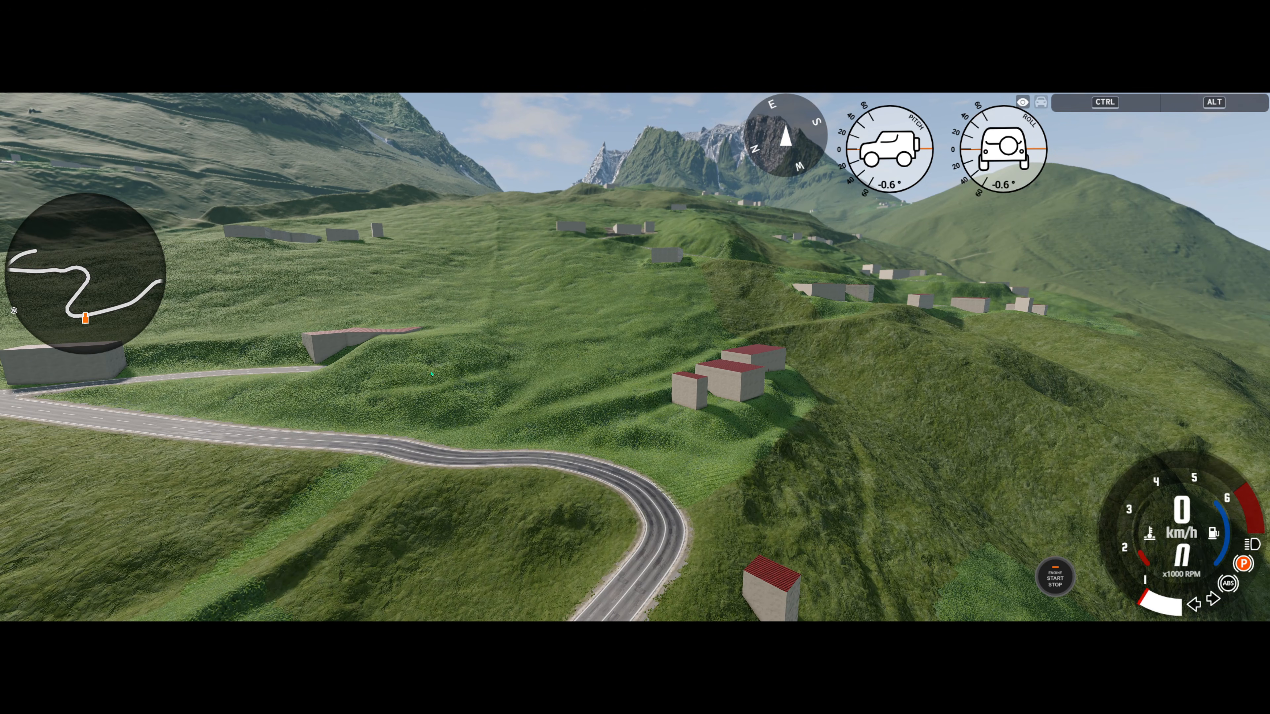
right_drag(440, 361, 362, 345)
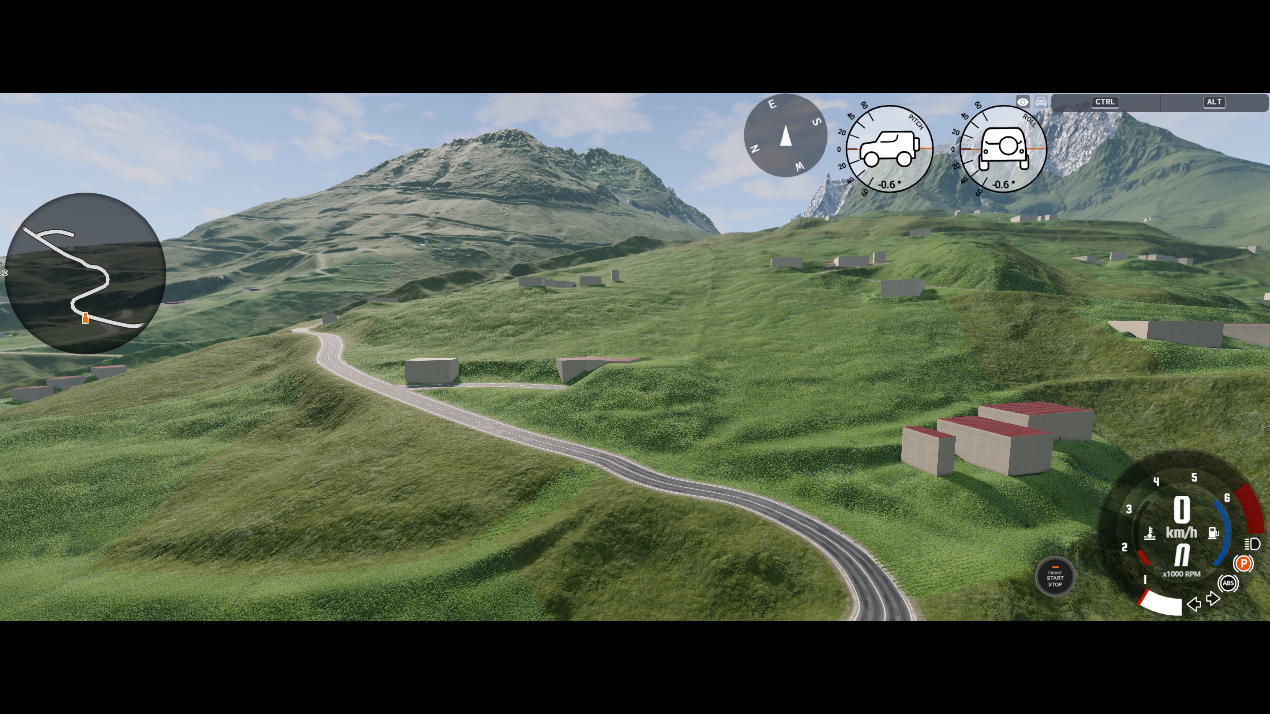
Step: Switch to BeamNG Mapping Tools and export the terrain preset to the __preset_rossfeld_panorama folder in TestMappingTools
key(alt+Tab)
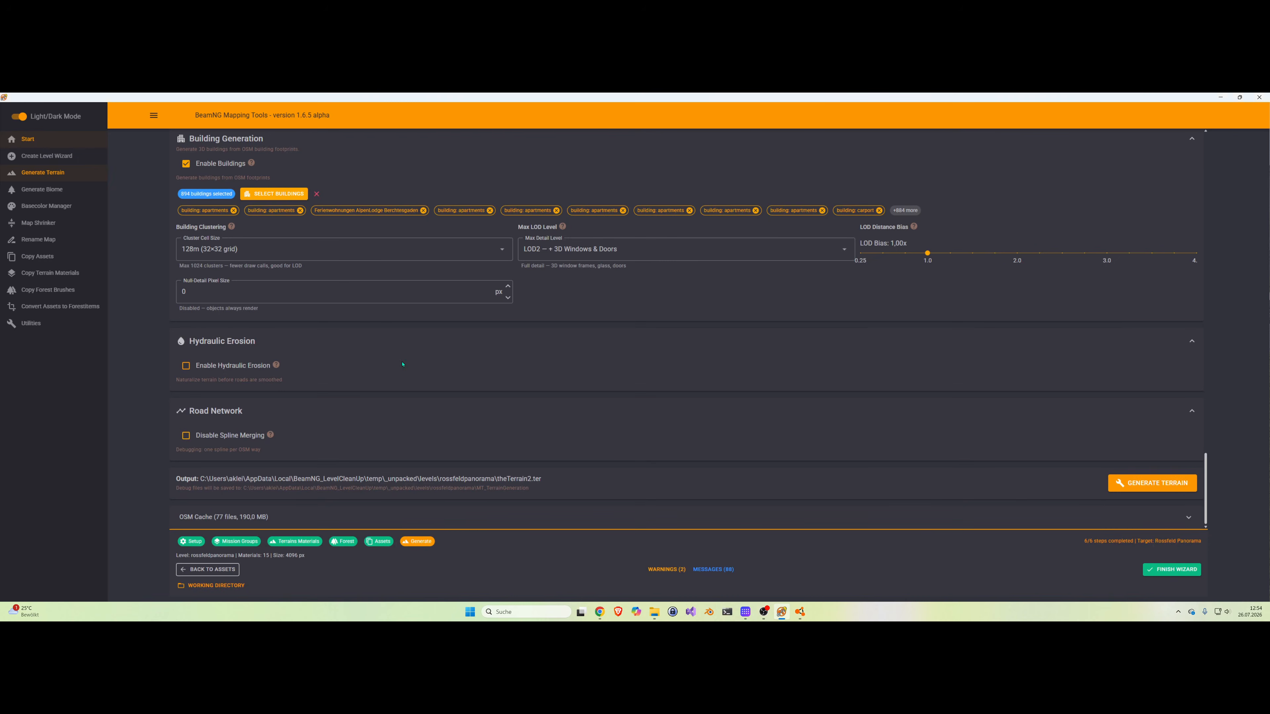
scroll(948, 408, up, 20)
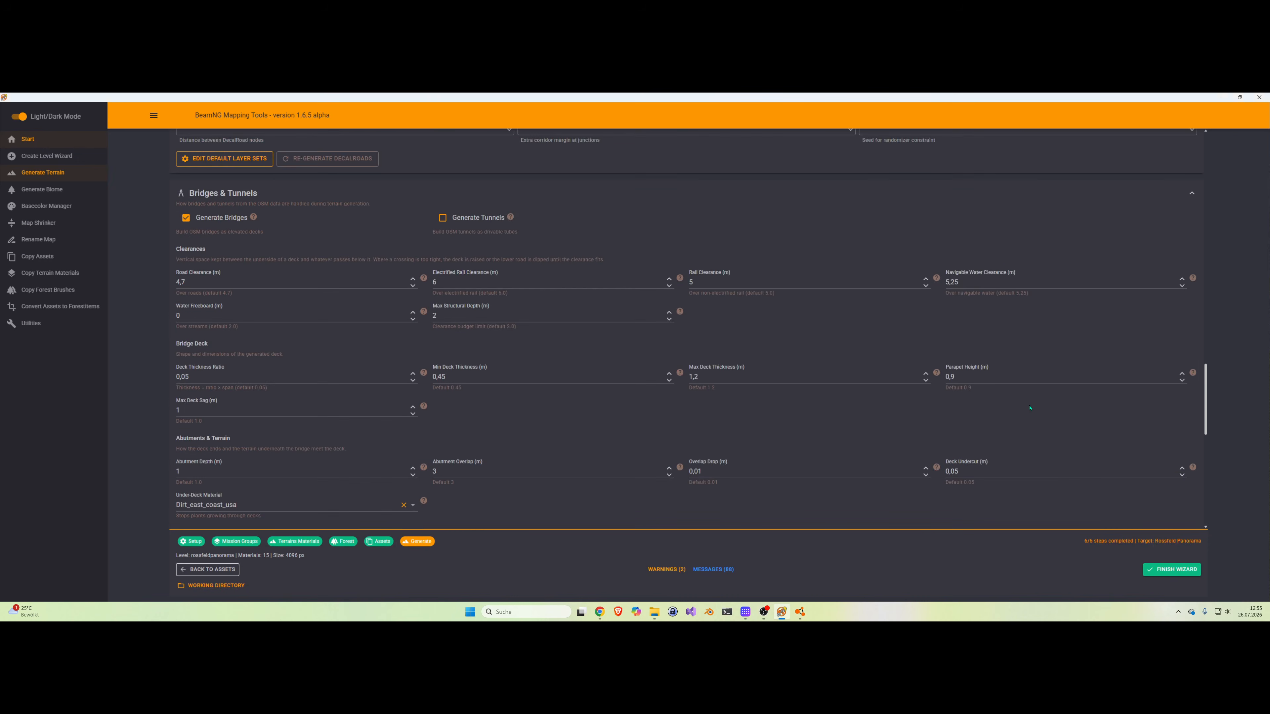
click(1152, 308)
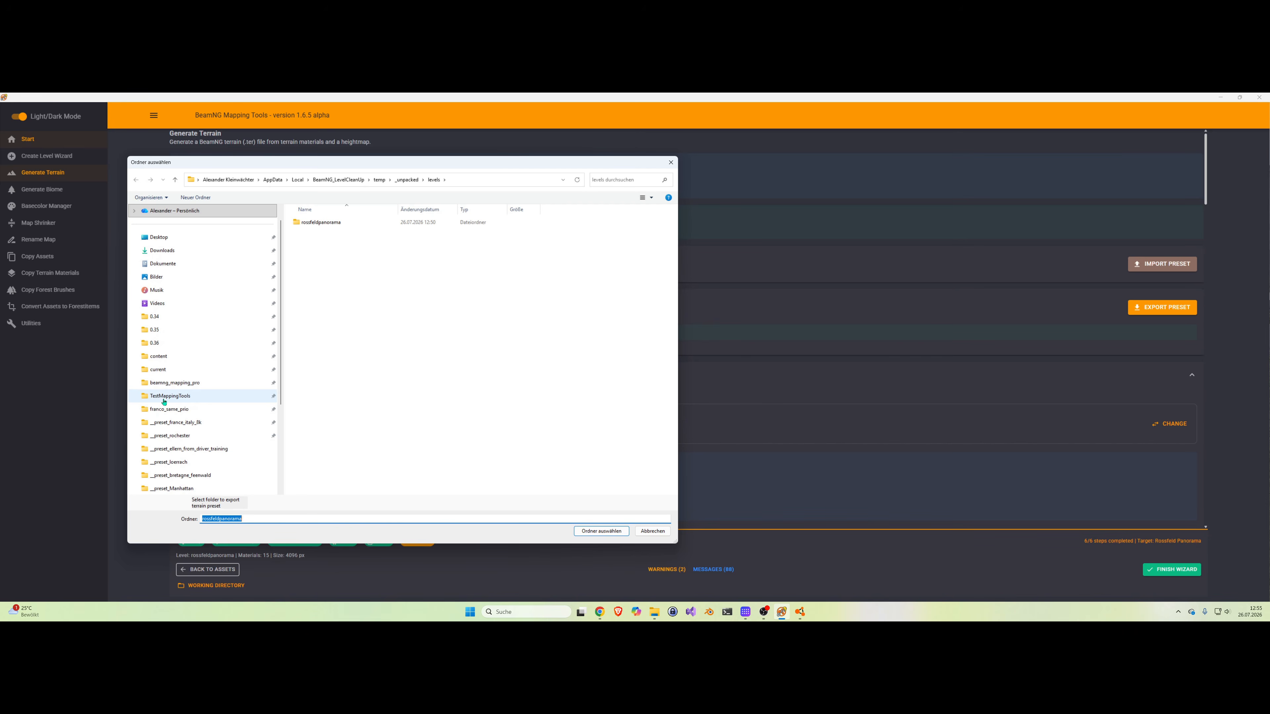
click(164, 396)
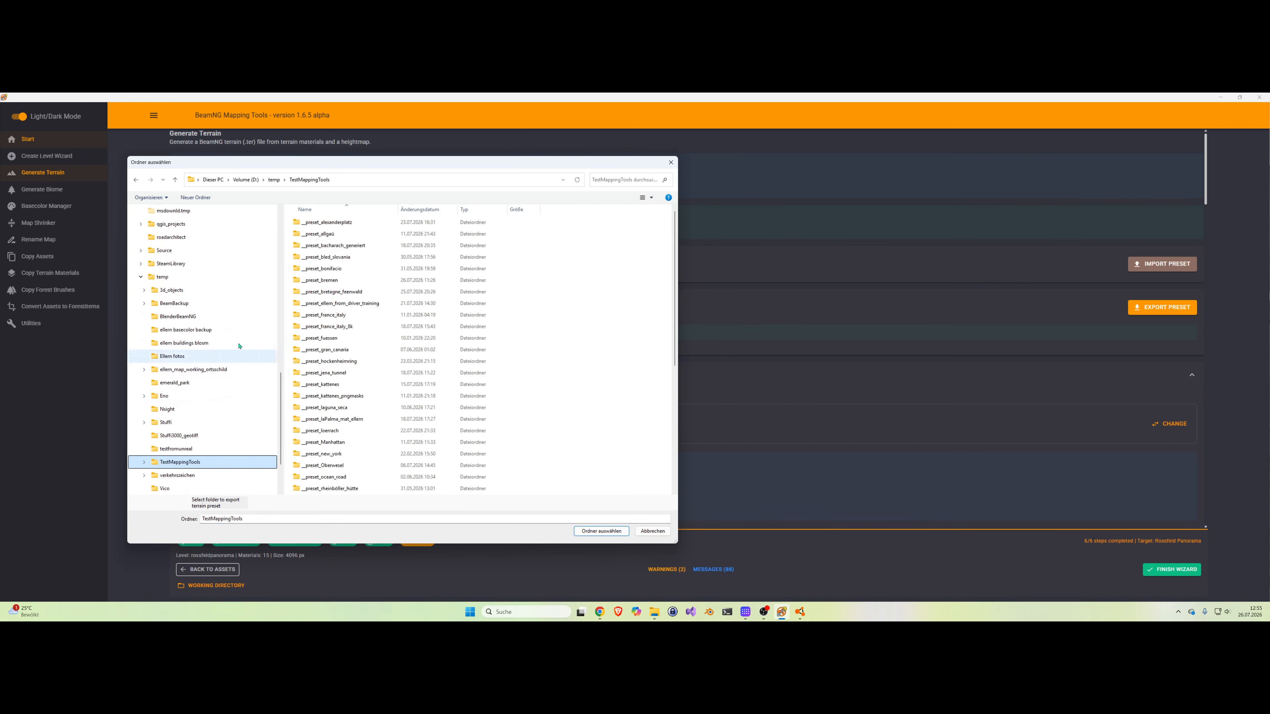
scroll(364, 430, down, 4)
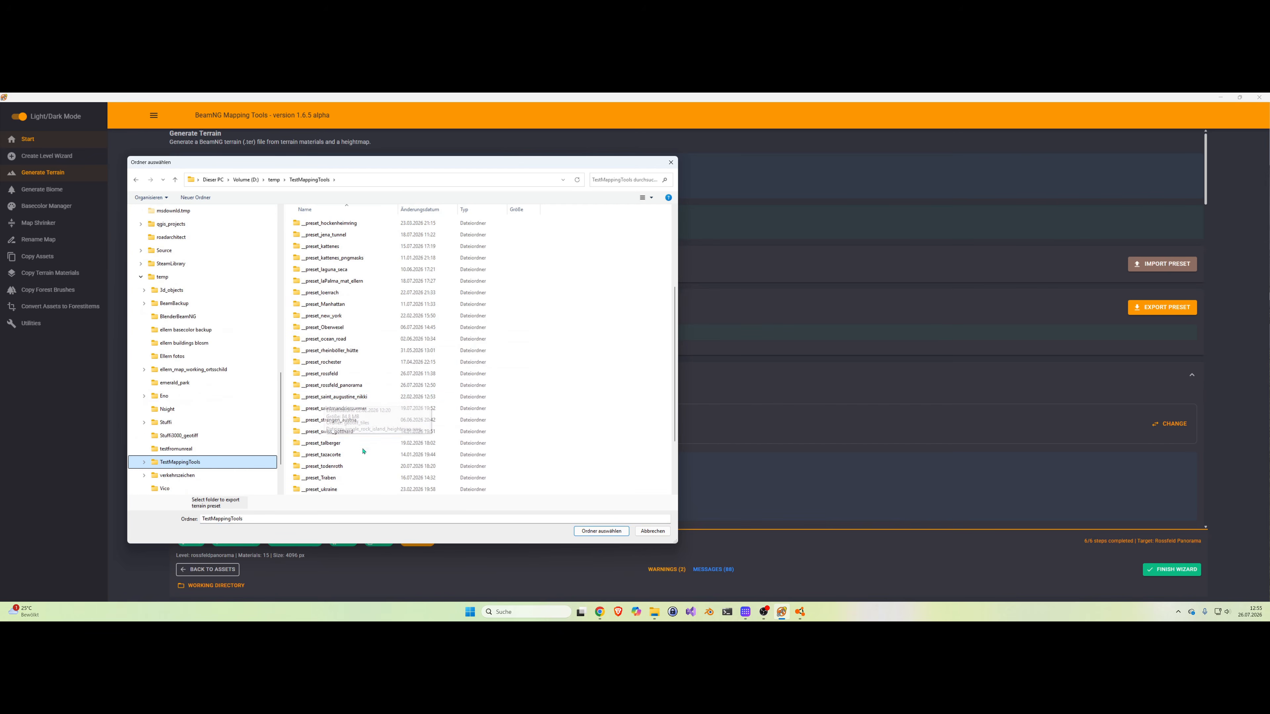
click(322, 387)
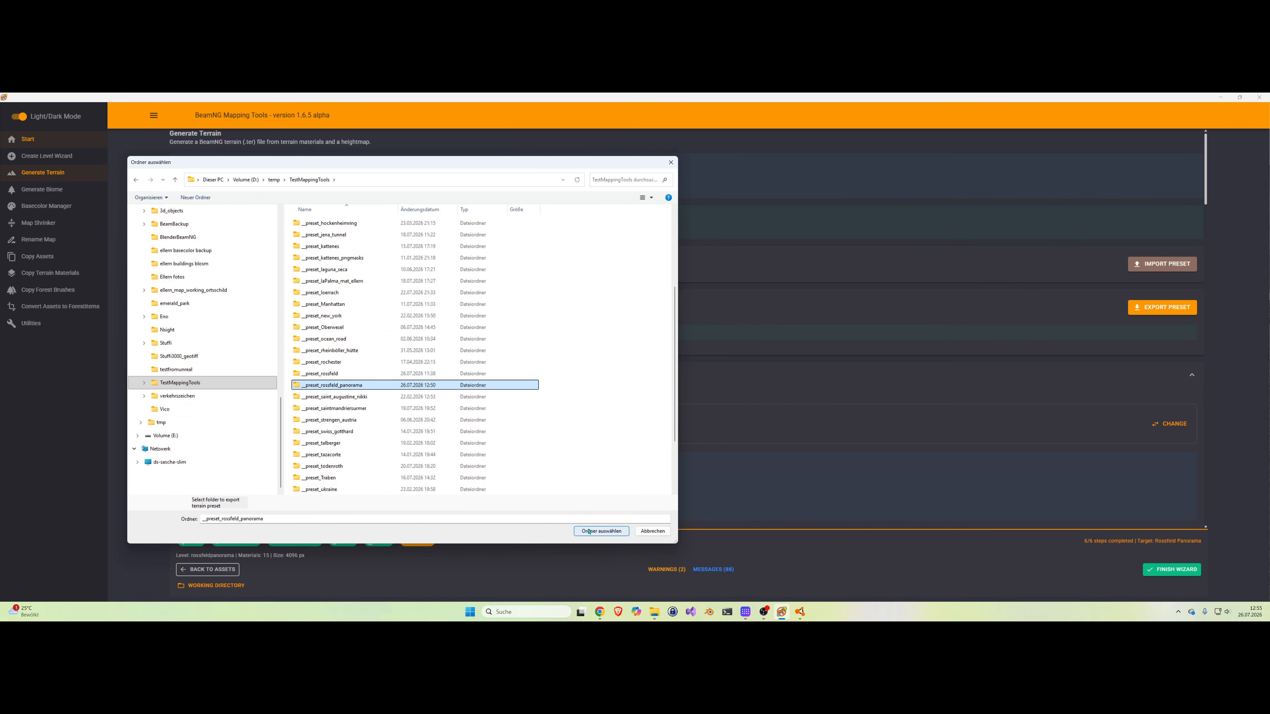
click(606, 532)
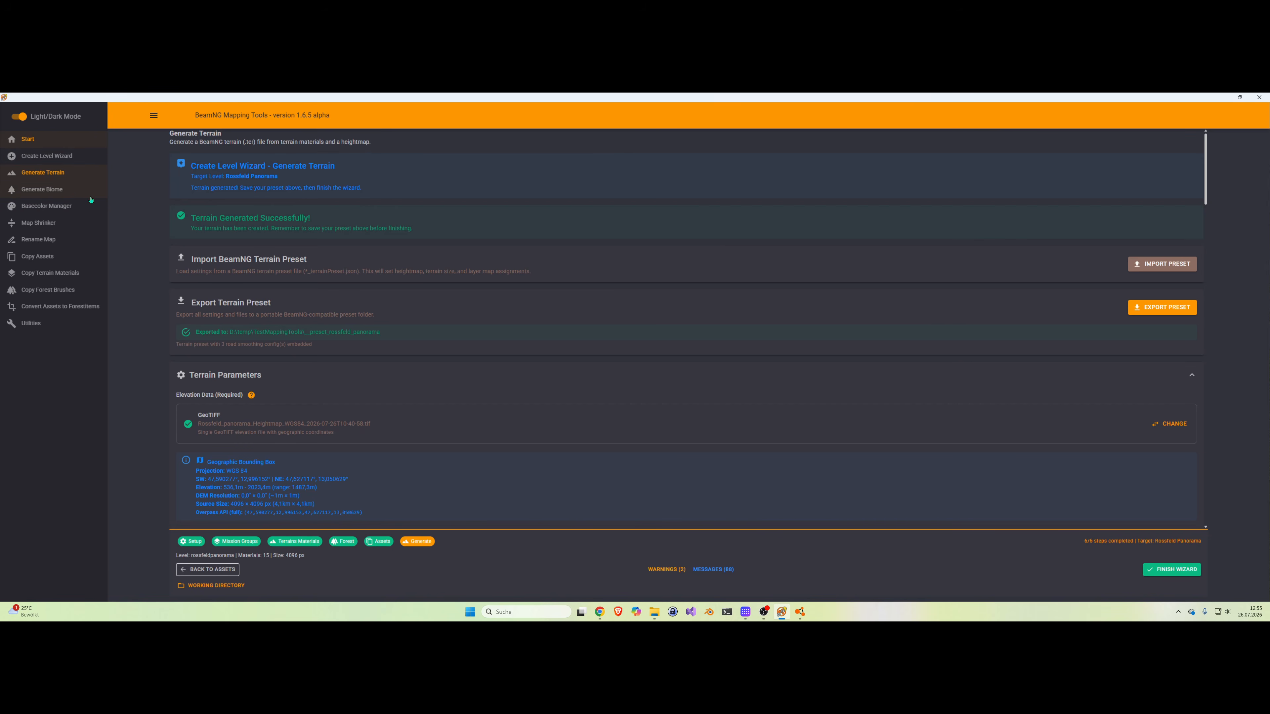
Step: Start Generate Biome and load the unpacked rossfeldpanorama level from the levels folder of BeamNG.drive's current user folder
click(52, 193)
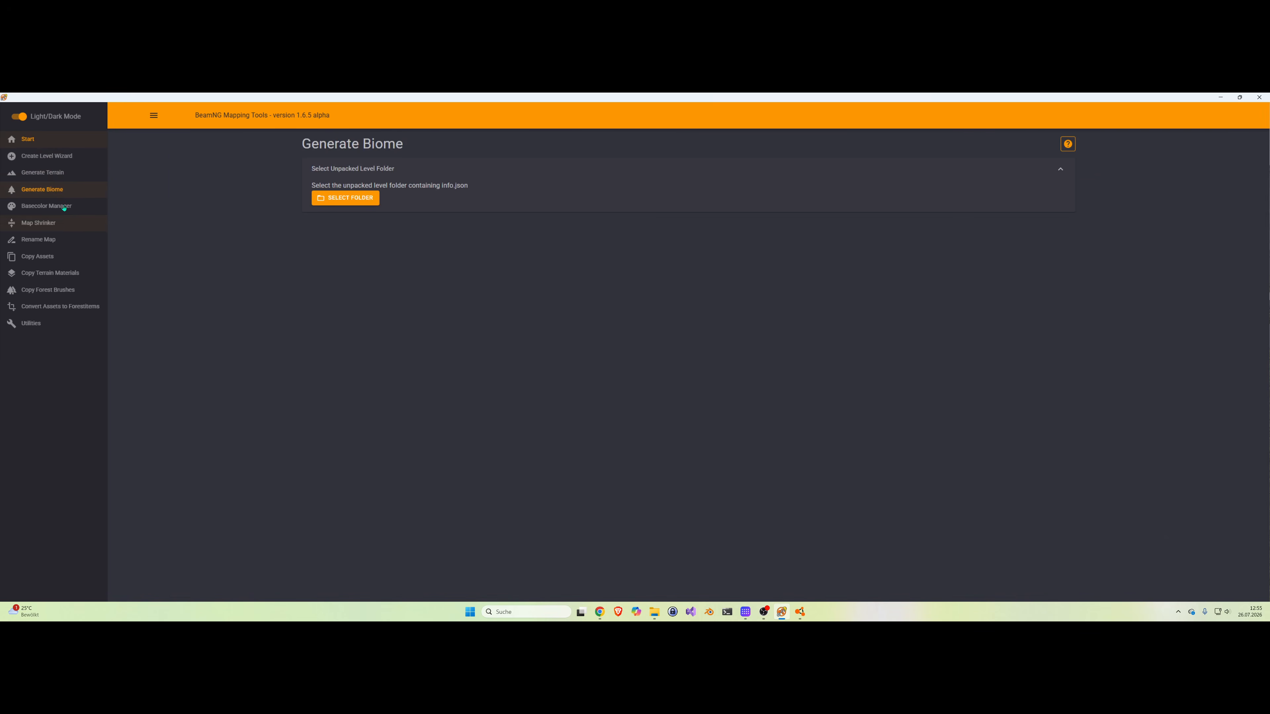
click(348, 199)
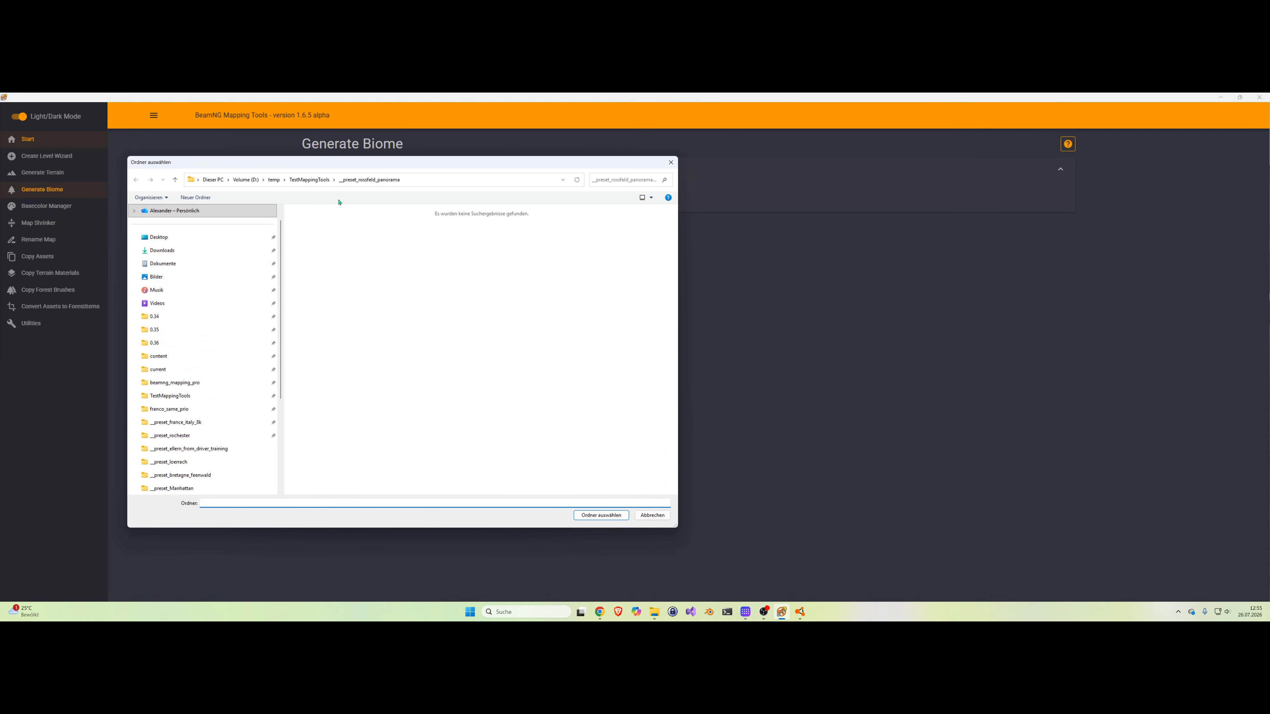
click(168, 368)
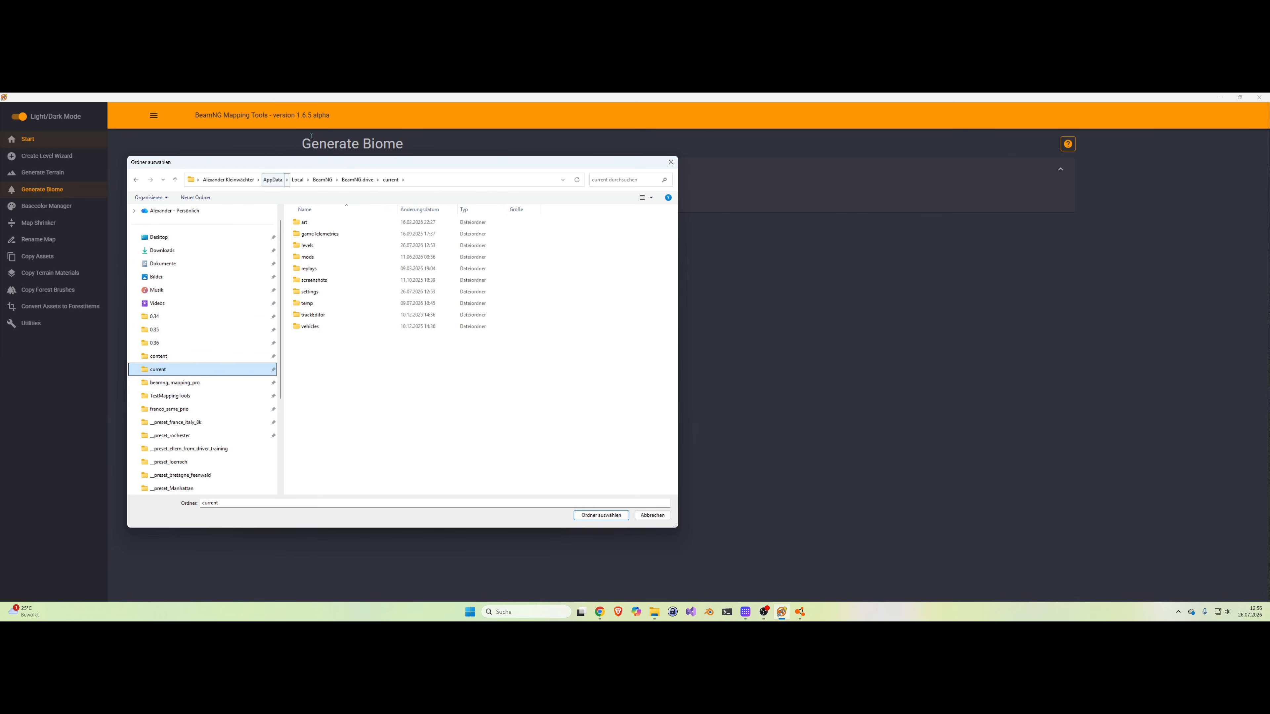
click(306, 246)
double_click(306, 246)
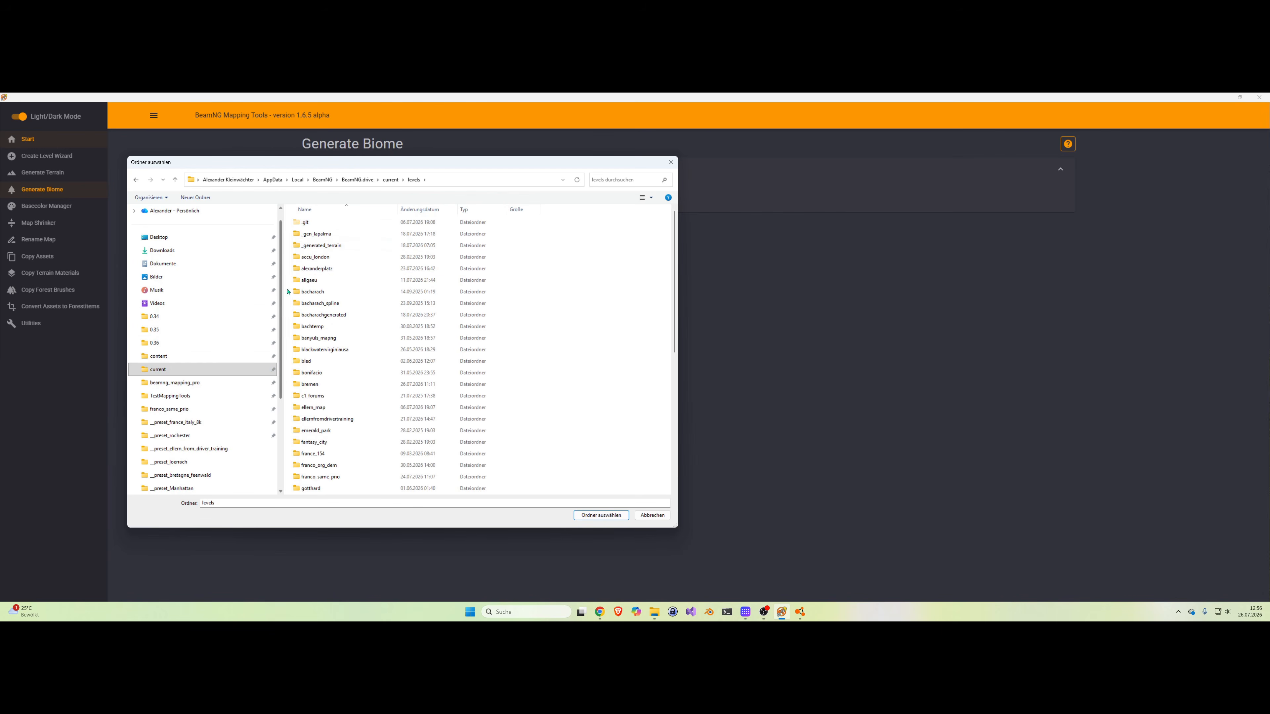
scroll(325, 320, down, 5)
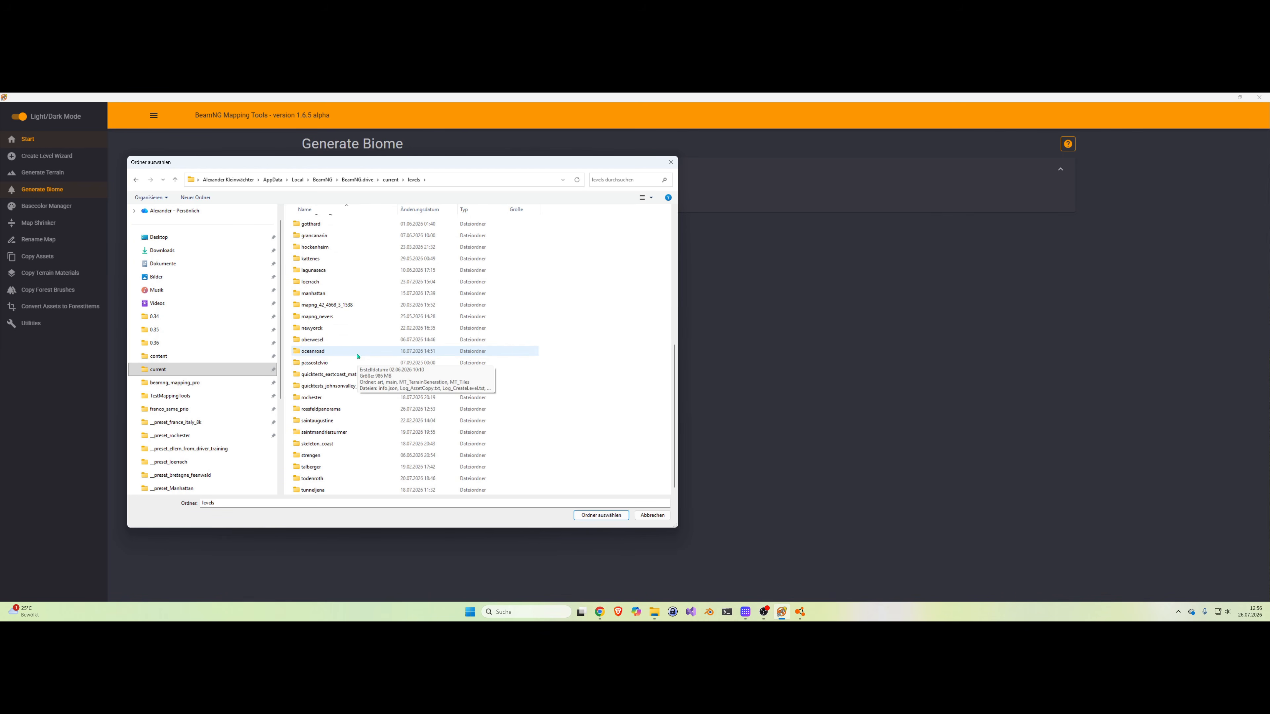
scroll(330, 442, down, 1)
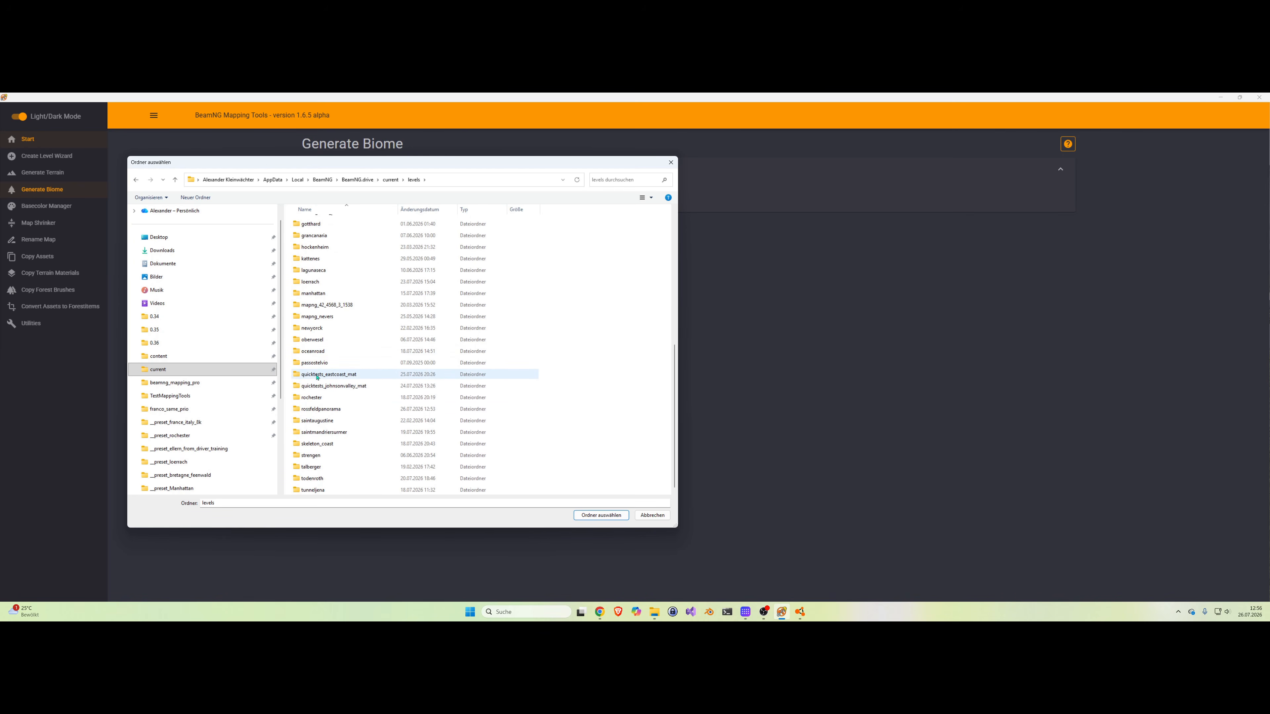
double_click(319, 409)
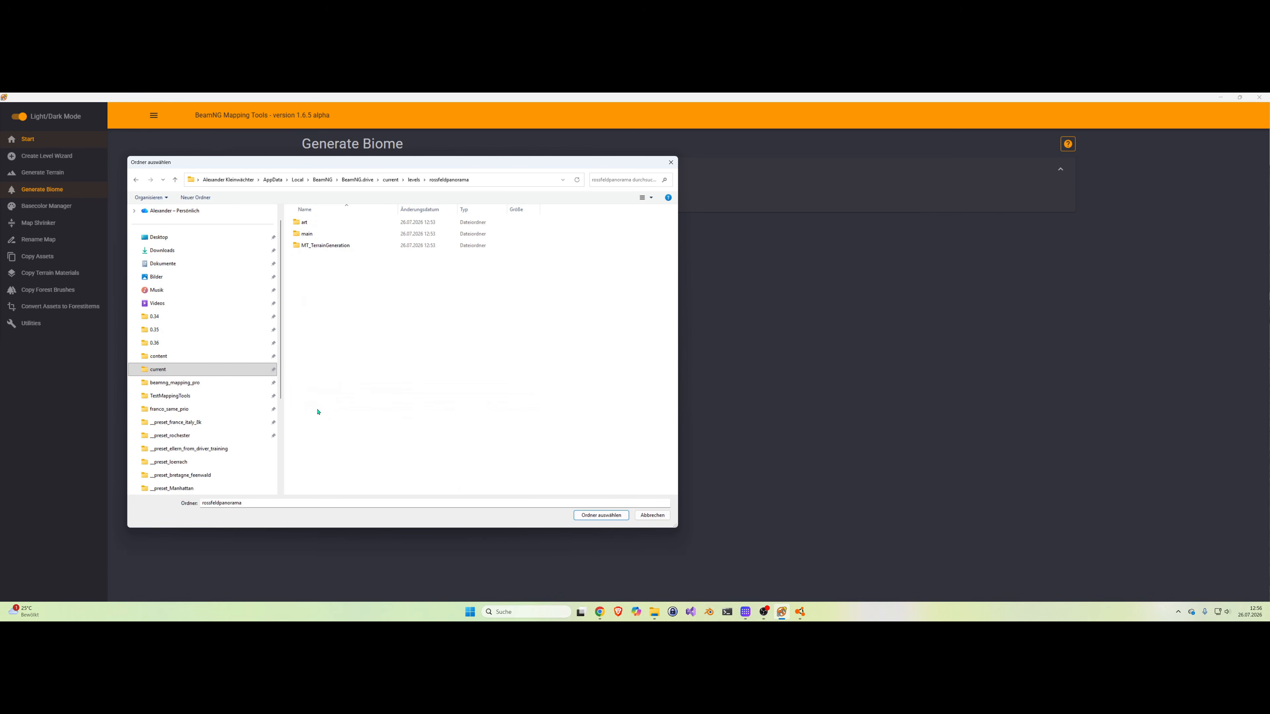
click(611, 516)
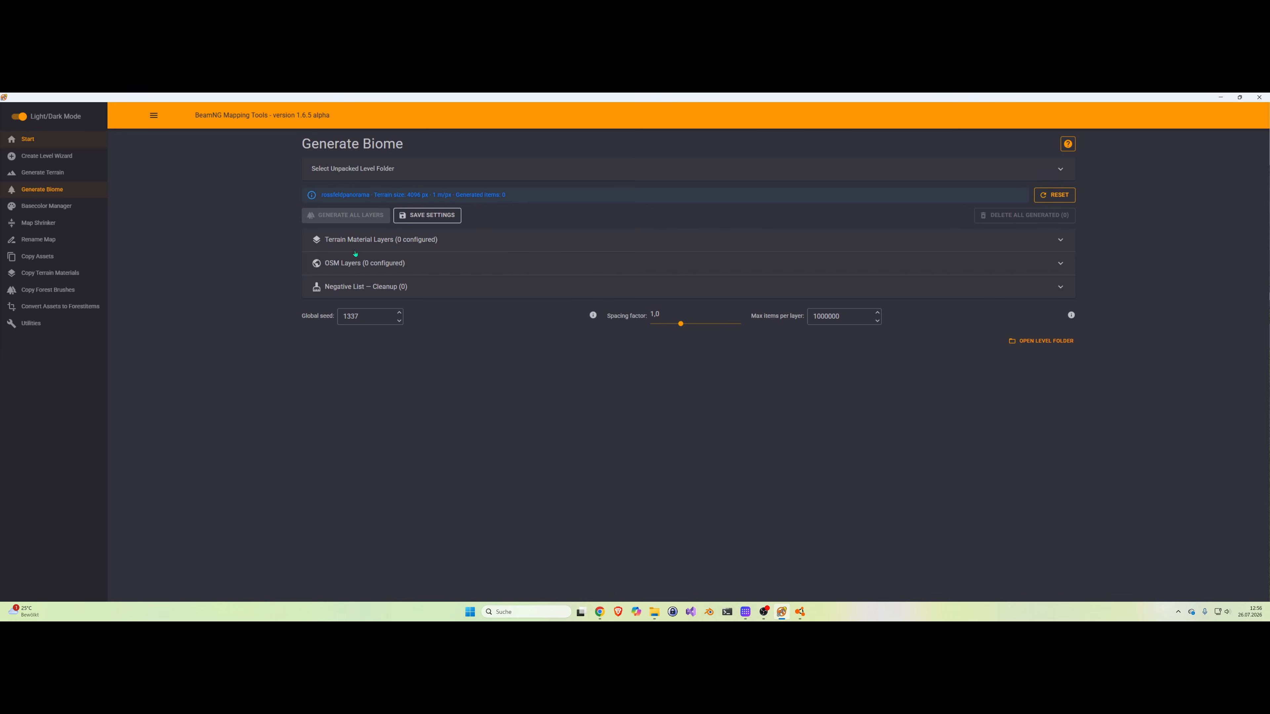
Step: Configure a first zone for the Forest_east_coast_usa terrain material layer
click(370, 240)
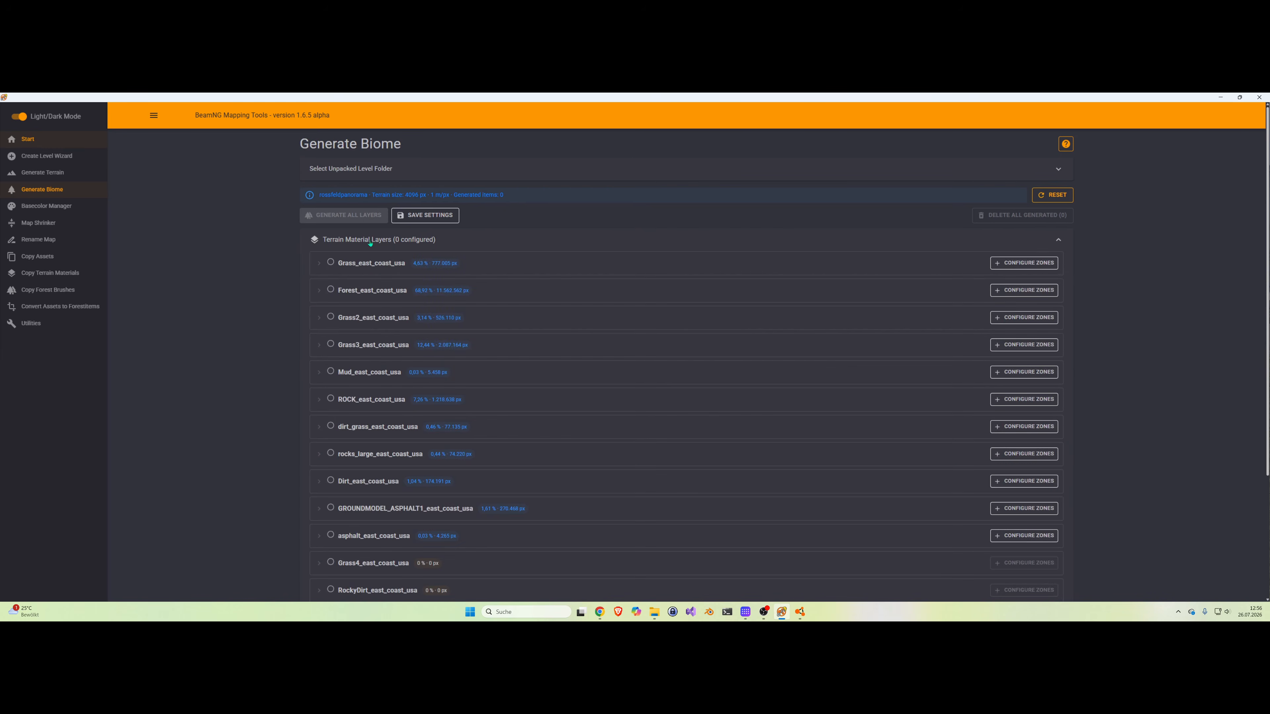
scroll(376, 343, down, 3)
scroll(378, 289, up, 3)
click(1010, 294)
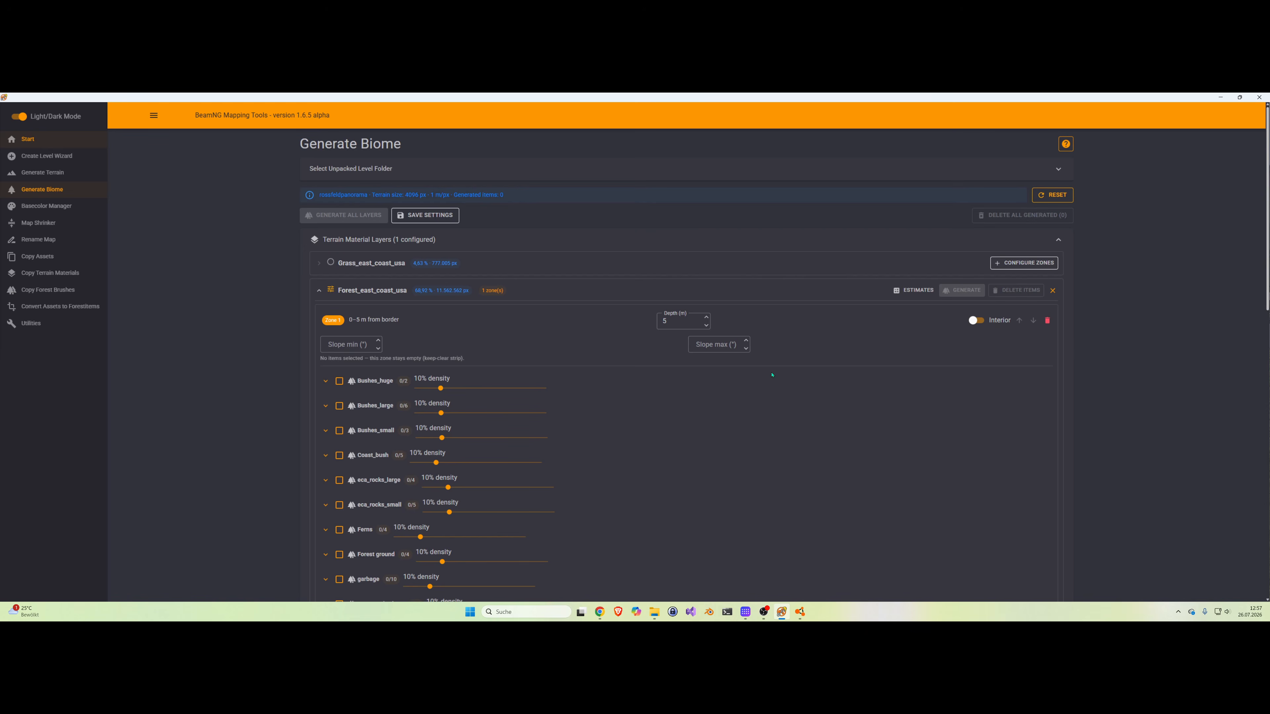
click(680, 322)
Step: Add a second zone to the Forest_east_coast_usa layer and set its depth to 20 m
scroll(482, 360, down, 8)
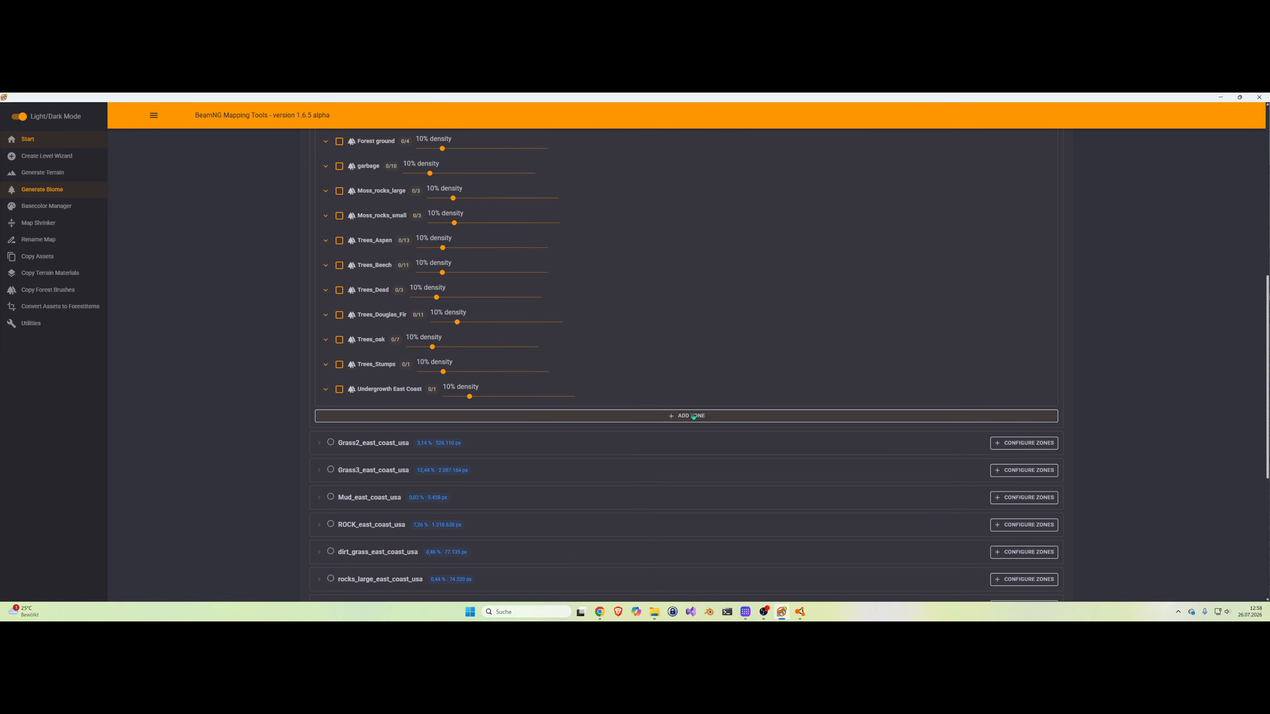
click(693, 416)
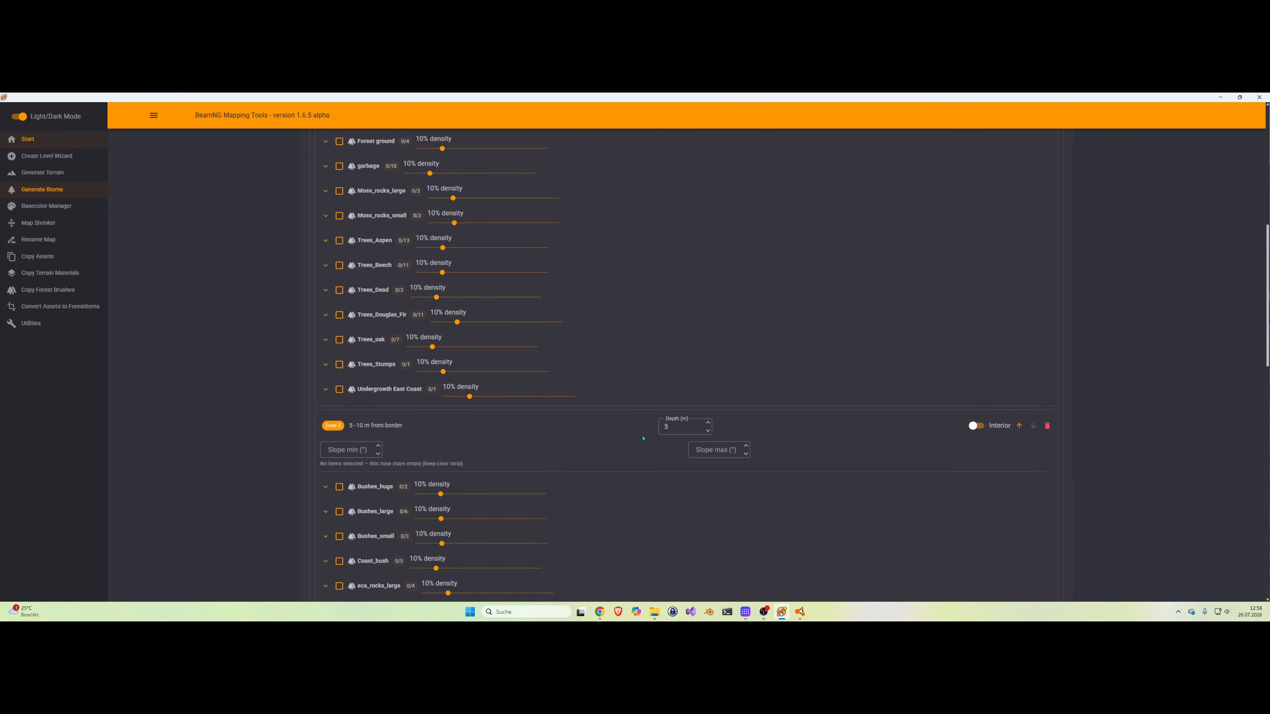
double_click(670, 428)
click(785, 452)
Step: Enable Trees_Douglas_Fir at 3% density and Trees_oak at 2.05% density in the second forest zone
scroll(712, 522, down, 1)
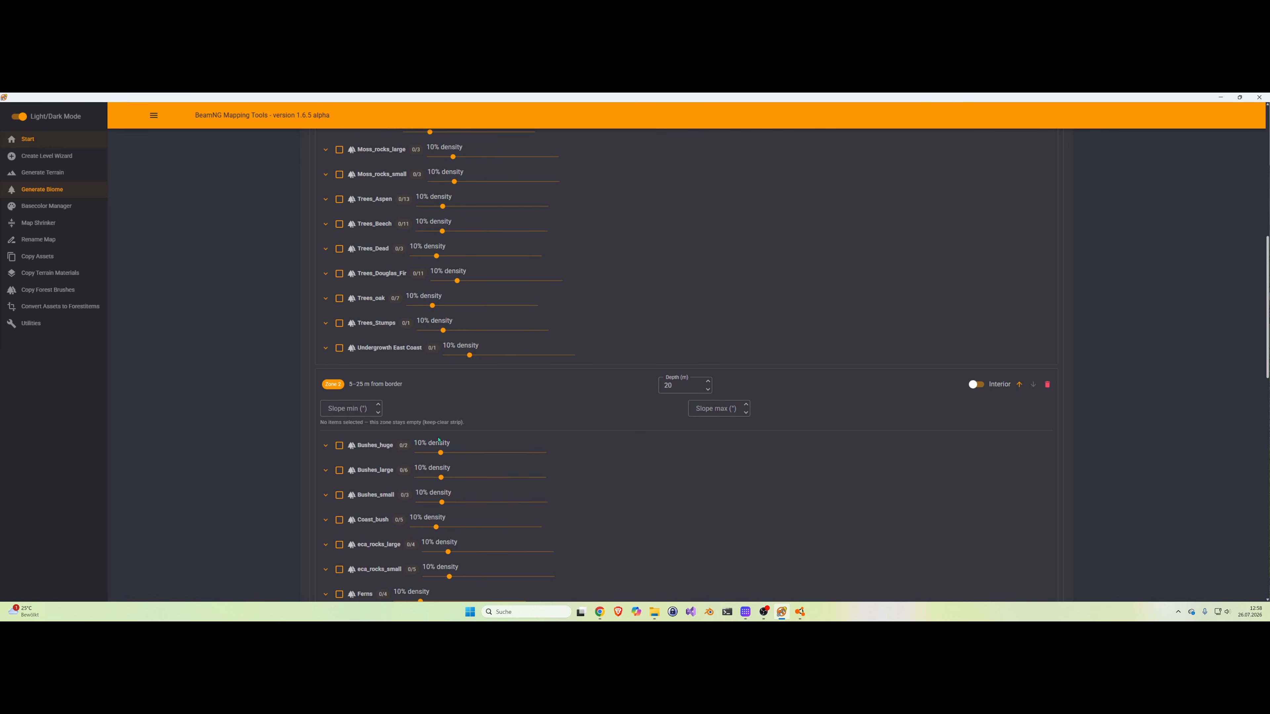
scroll(374, 455, down, 1)
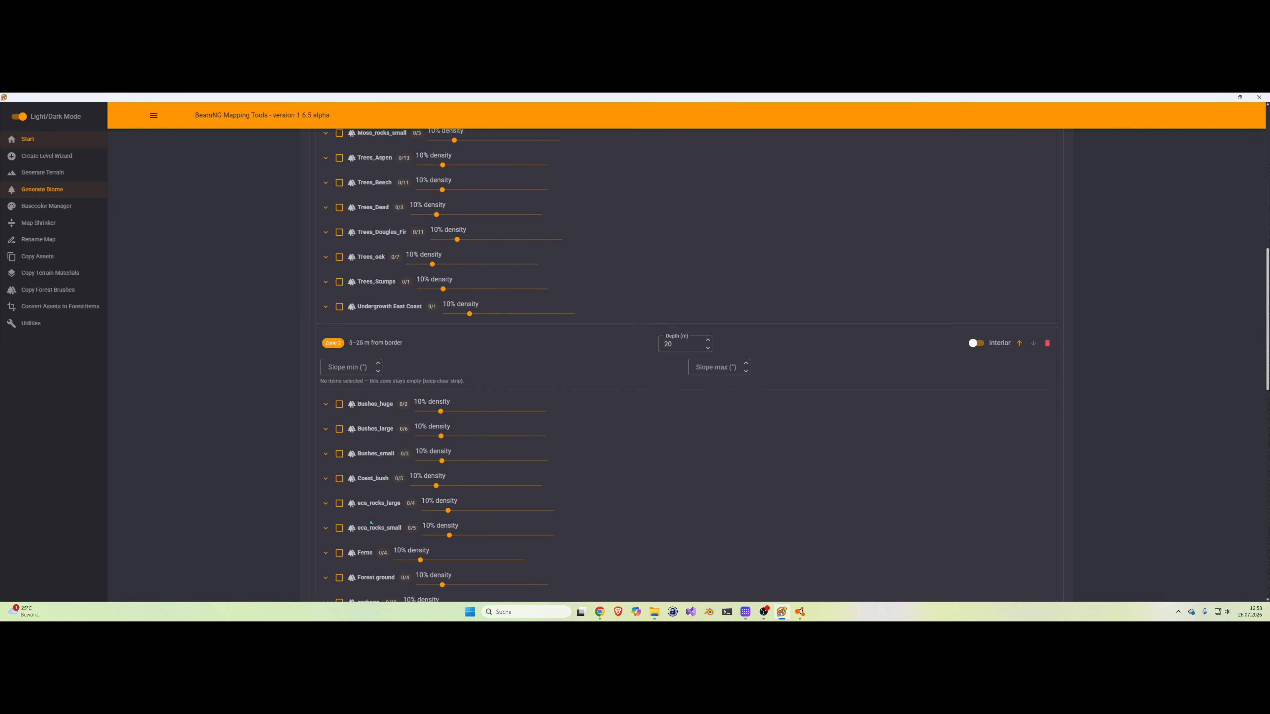
scroll(399, 416, down, 3)
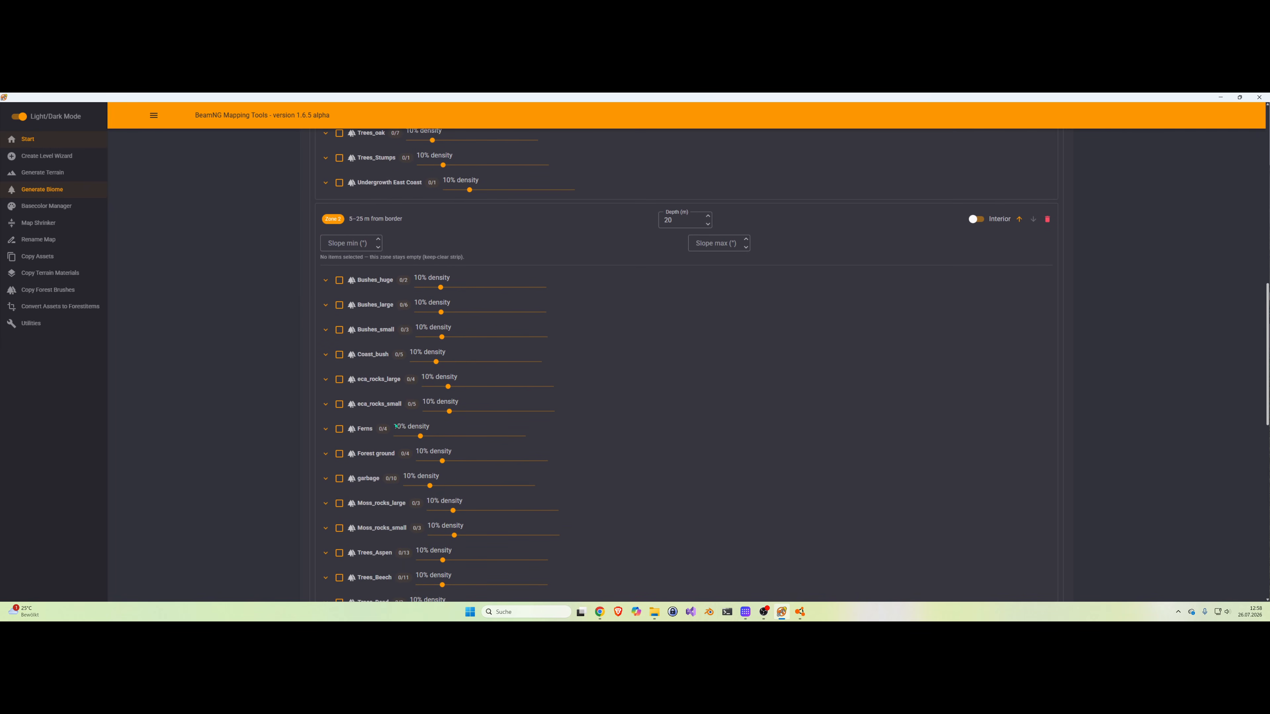
scroll(396, 426, down, 4)
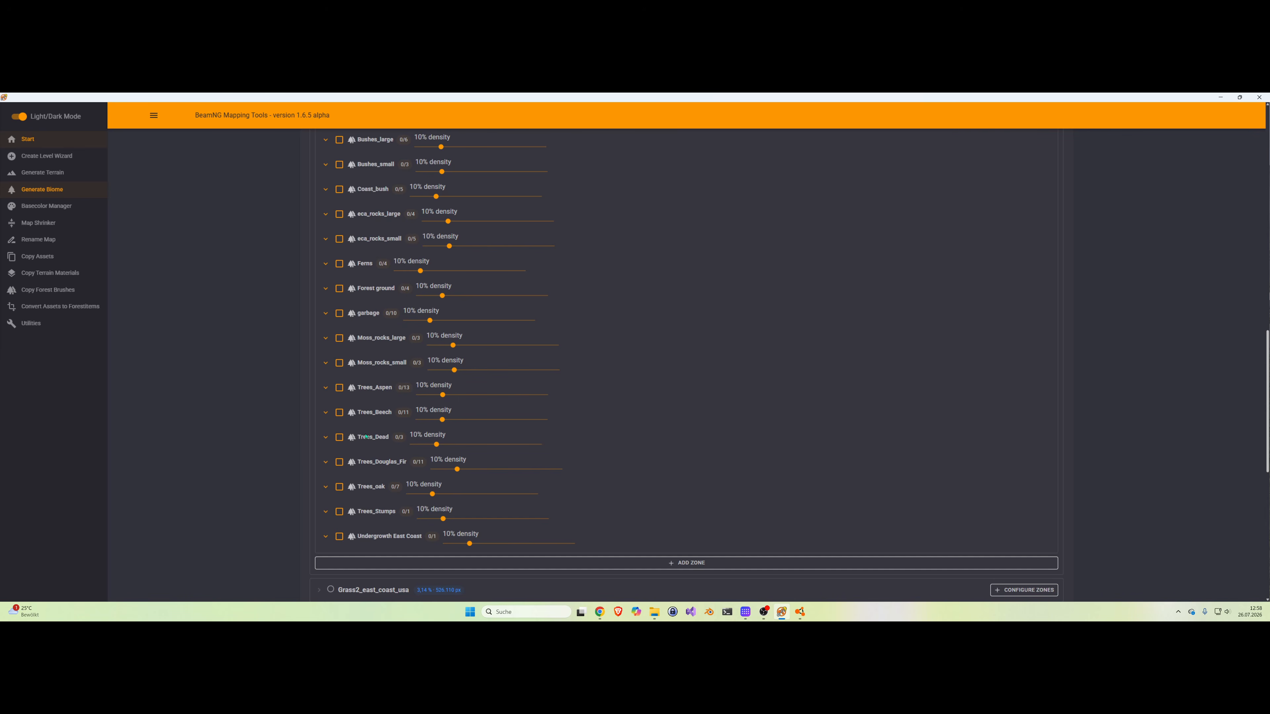
click(339, 463)
click(339, 489)
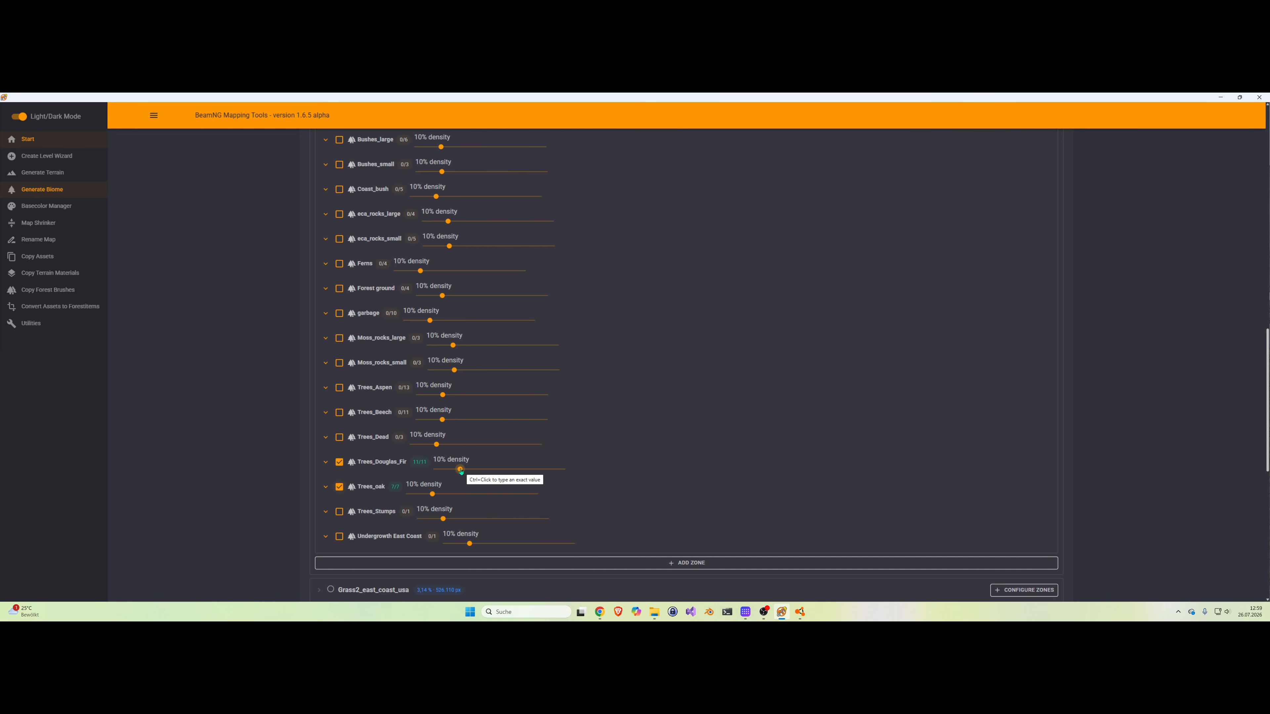
mouse_move(460, 470)
mouse_down()
mouse_move(574, 474)
mouse_move(441, 476)
mouse_up()
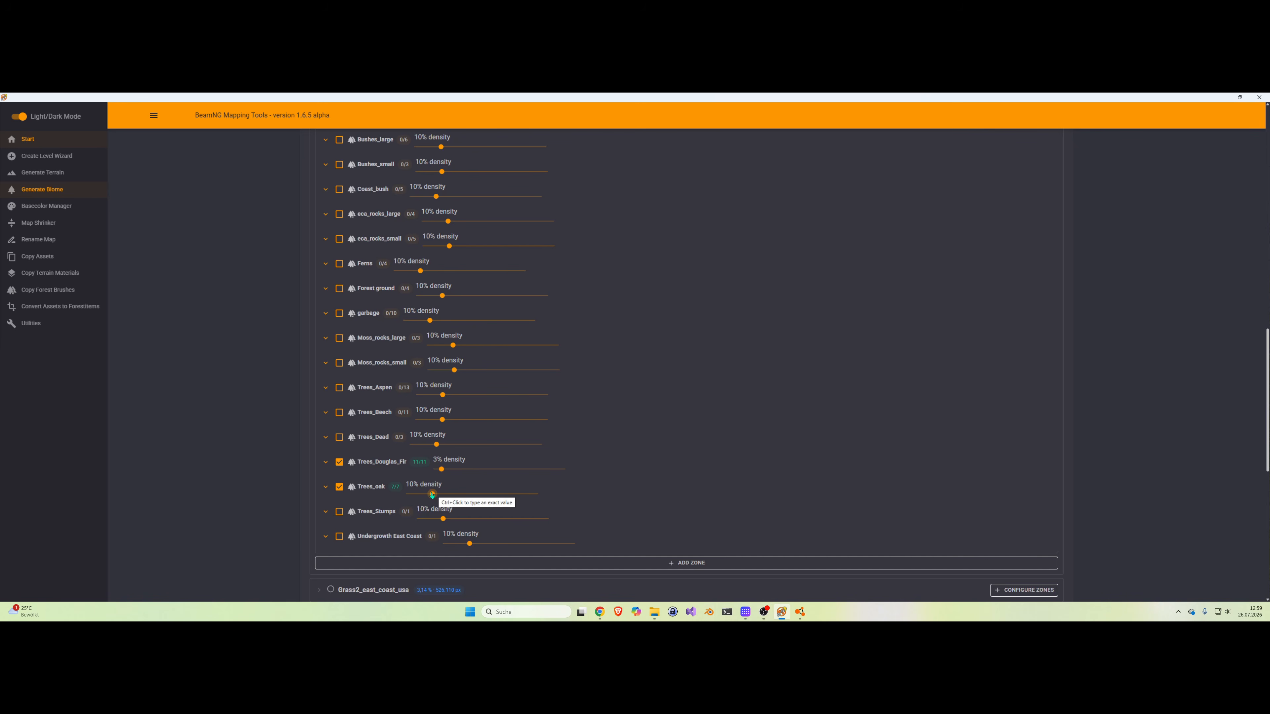
drag(433, 495, 412, 500)
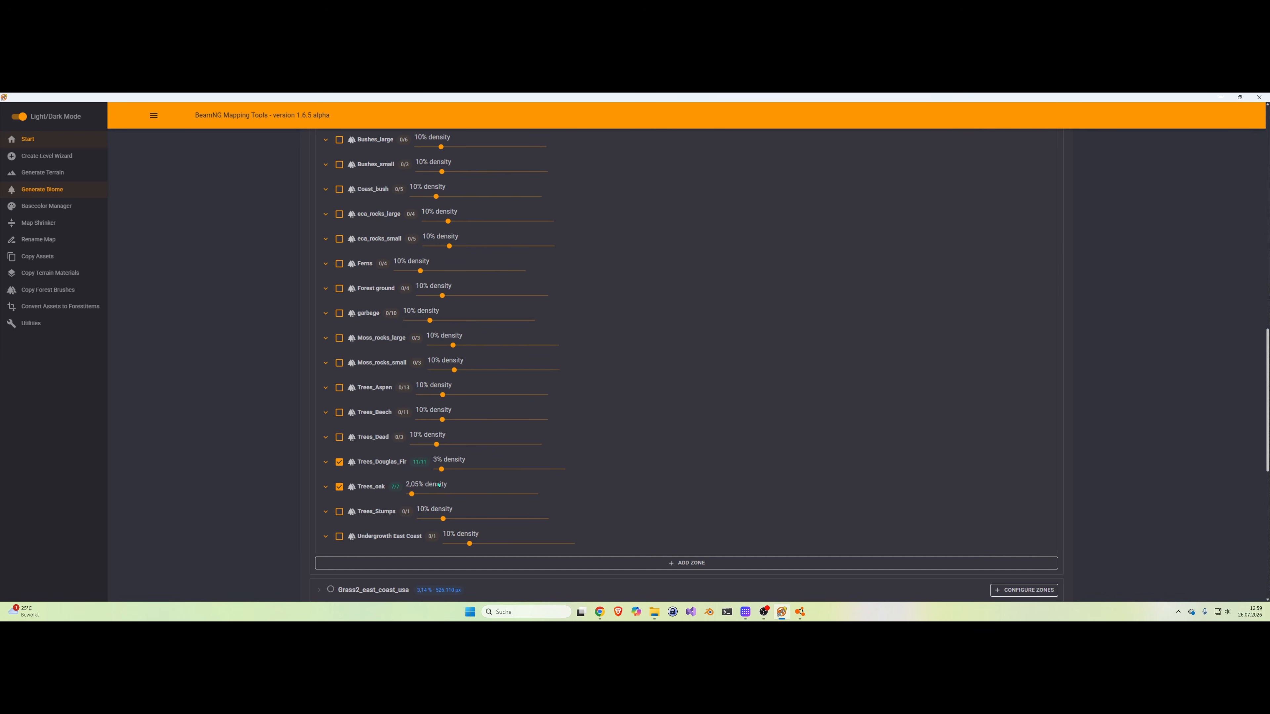
Step: Exclude tree_douglasfir_dead, tree_douglasfir_group and tree_douglasfir_group_low from the second zone's Trees_Douglas_Fir selection
click(326, 463)
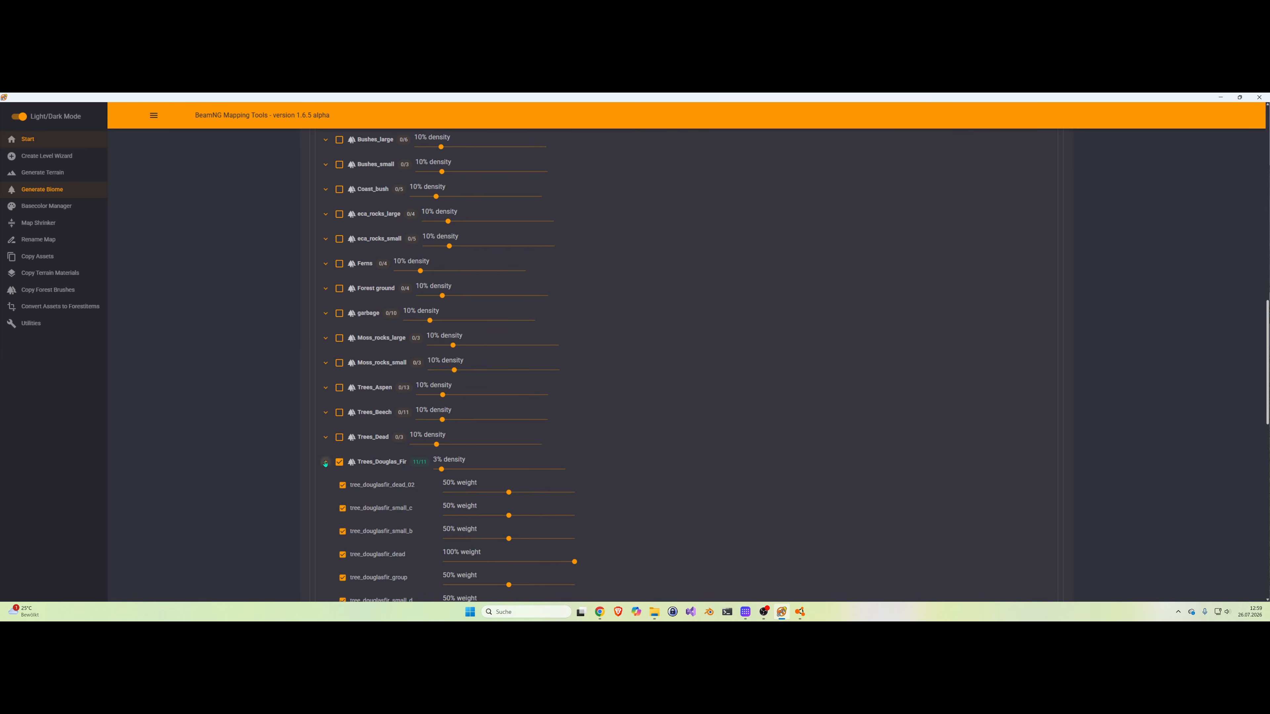
scroll(297, 446, down, 2)
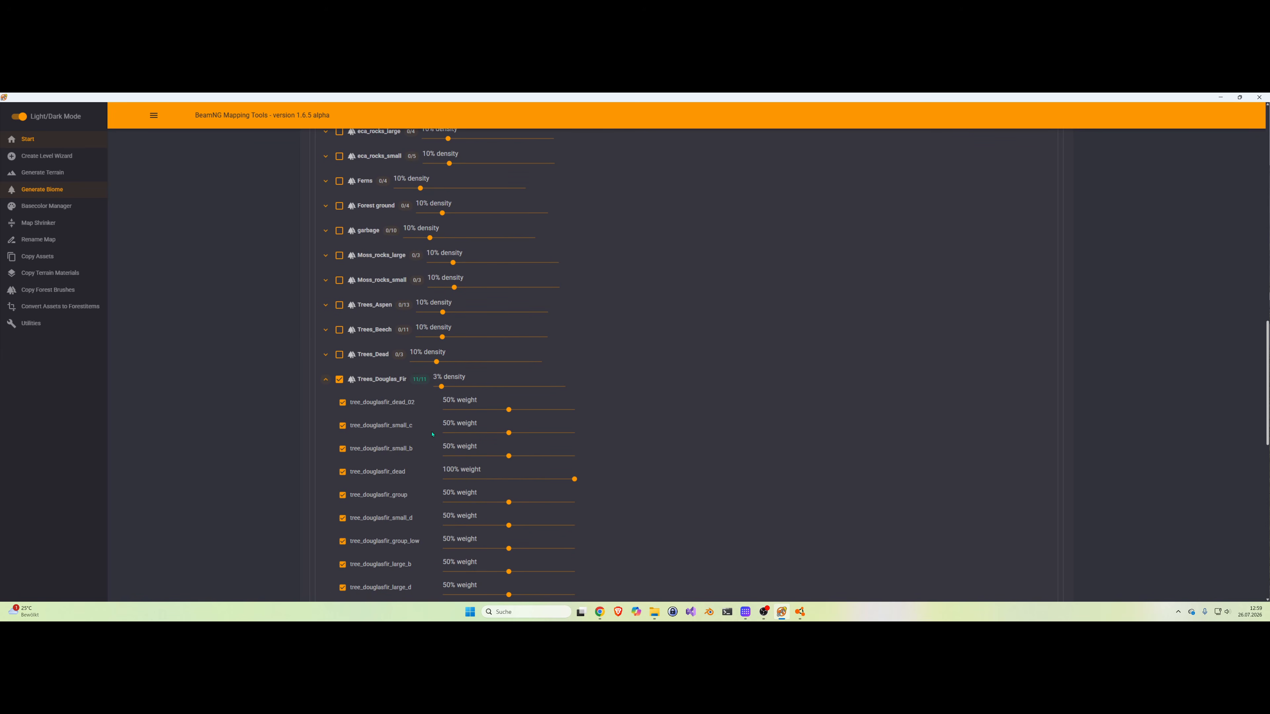
click(343, 473)
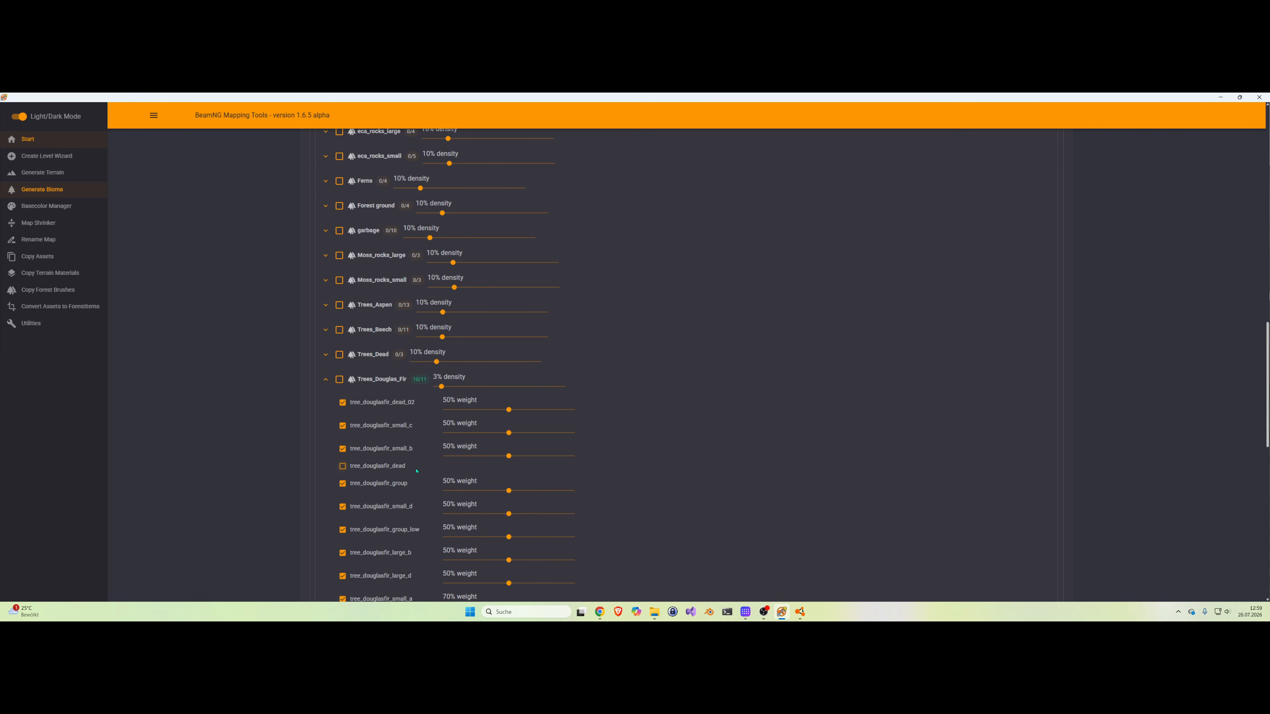
click(343, 484)
scroll(368, 450, down, 2)
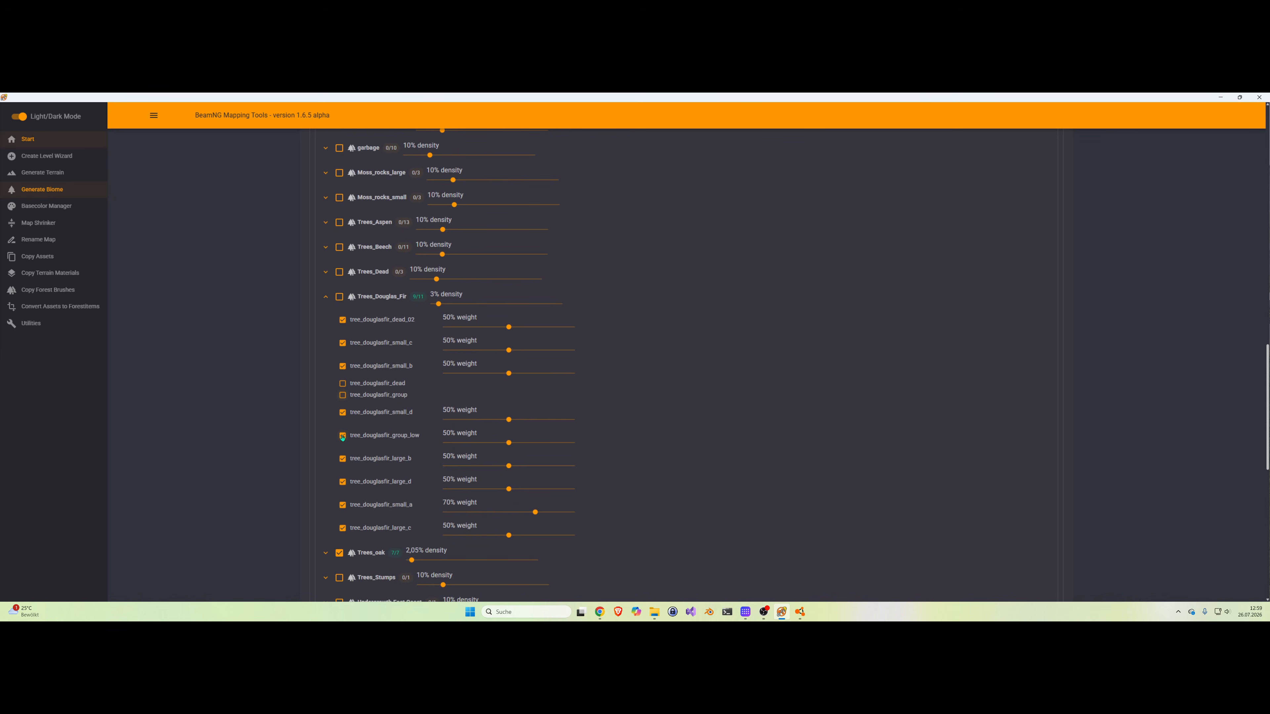
click(343, 436)
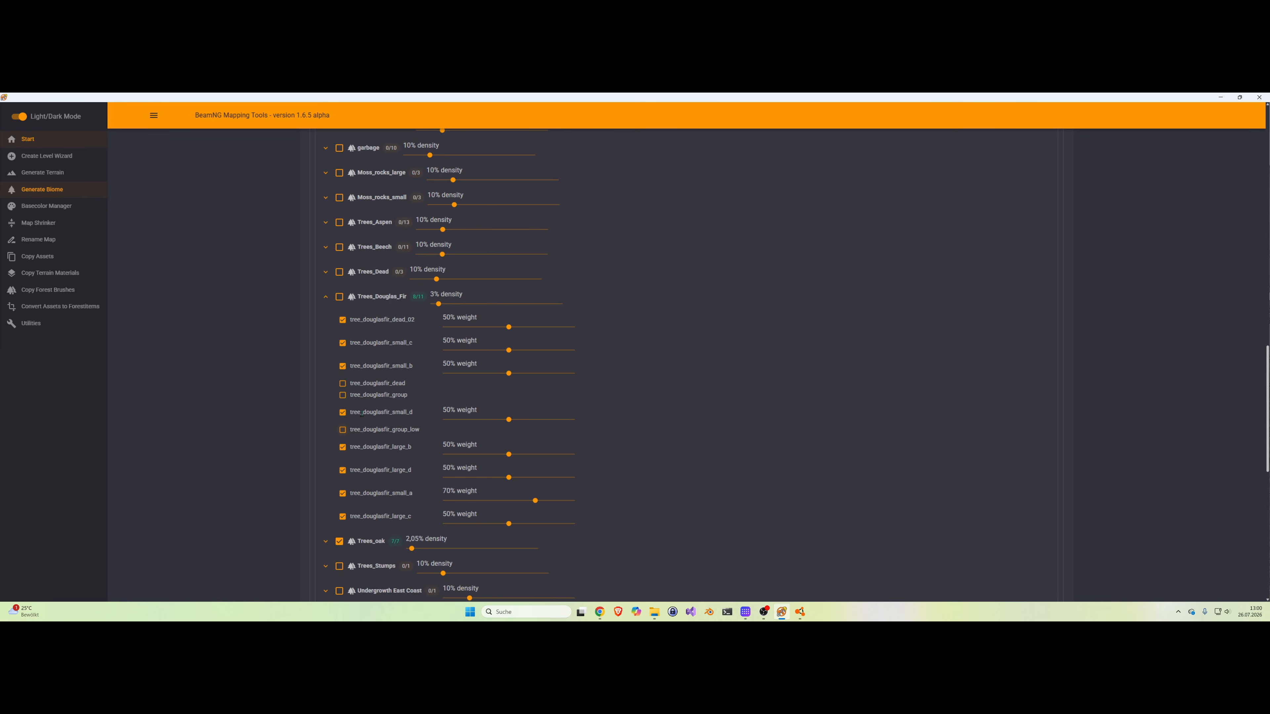
click(325, 297)
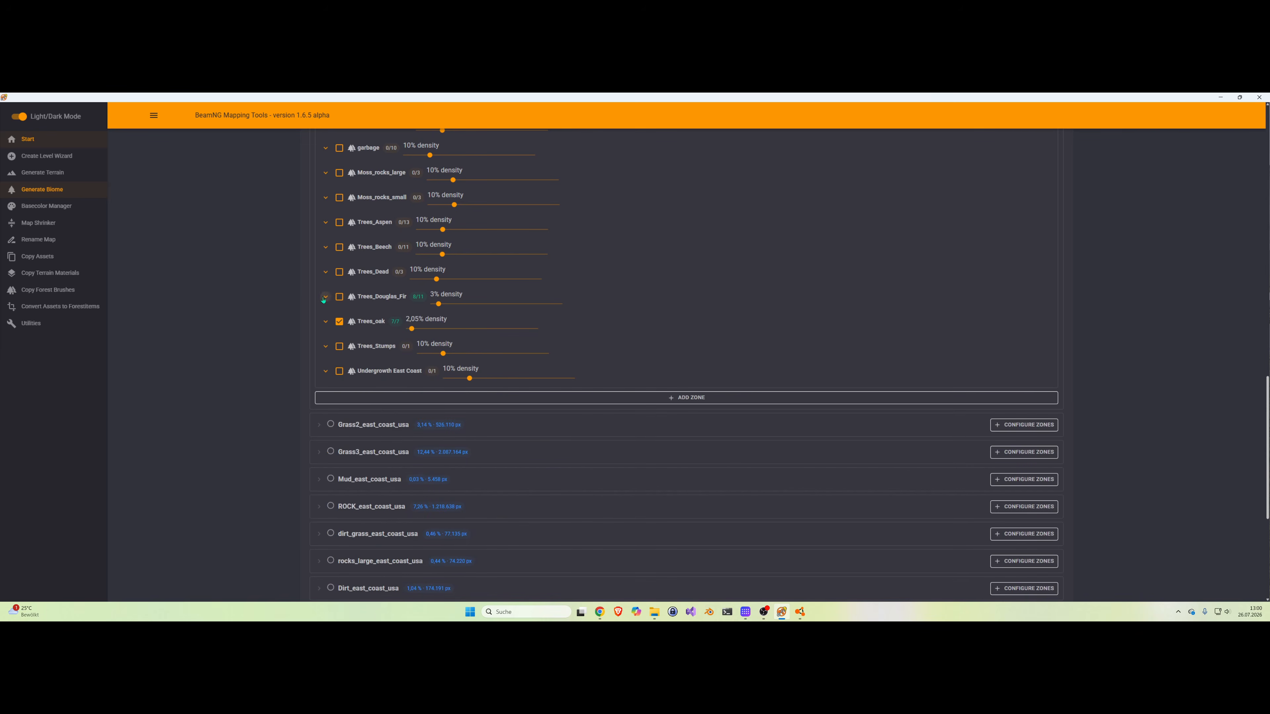
Step: Exclude tree_oak_forest_group from the second zone's Trees_oak selection
click(325, 322)
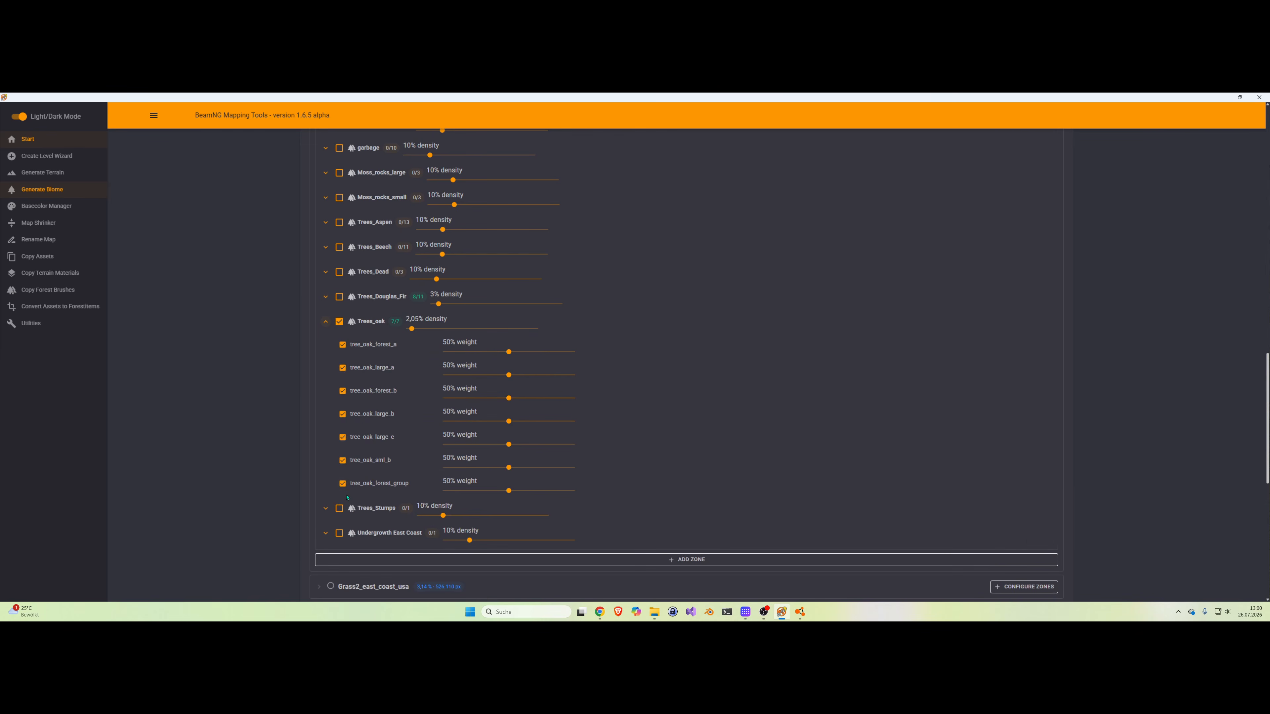
click(342, 484)
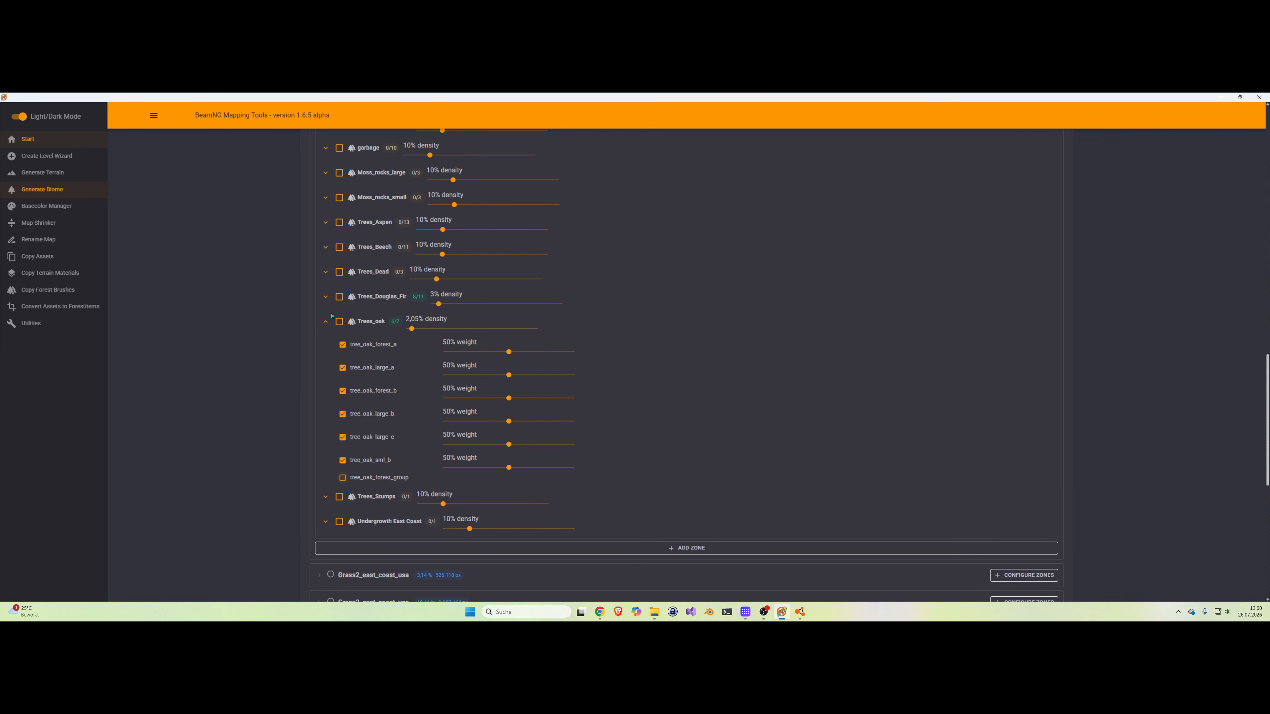
click(326, 322)
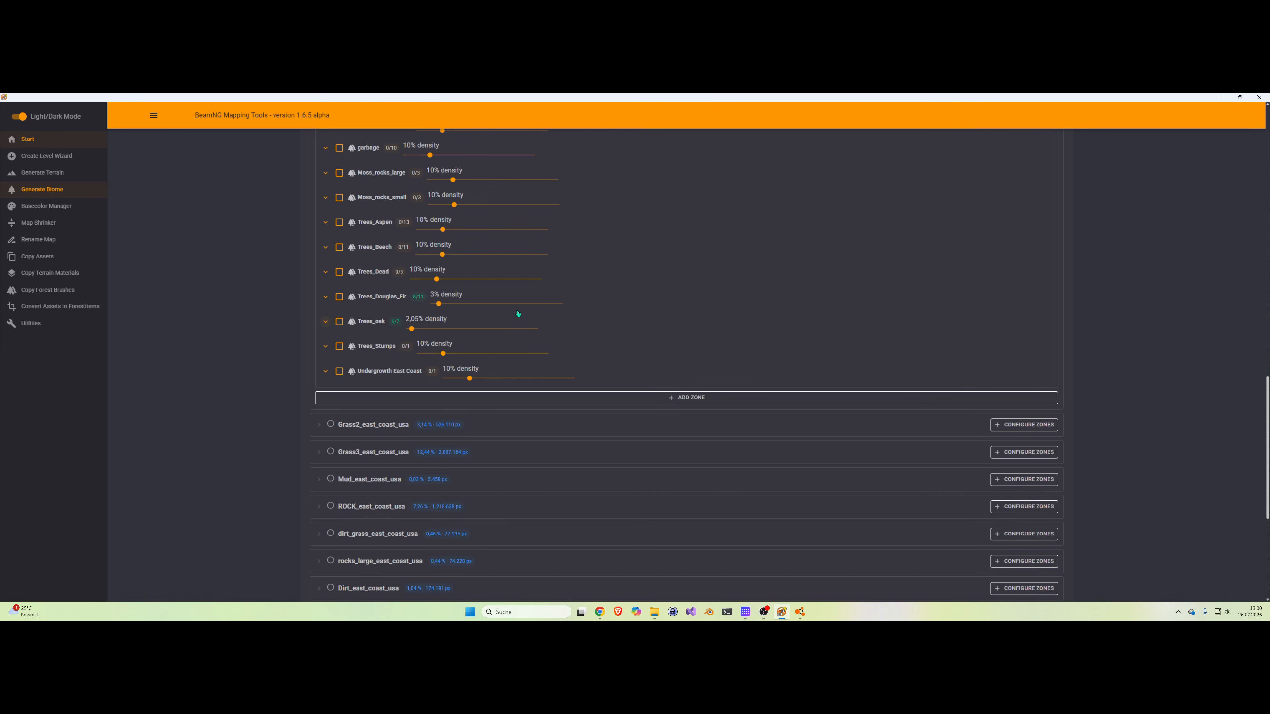
Step: Add a third zone to the Forest_east_coast_usa layer and make it an interior zone
click(682, 399)
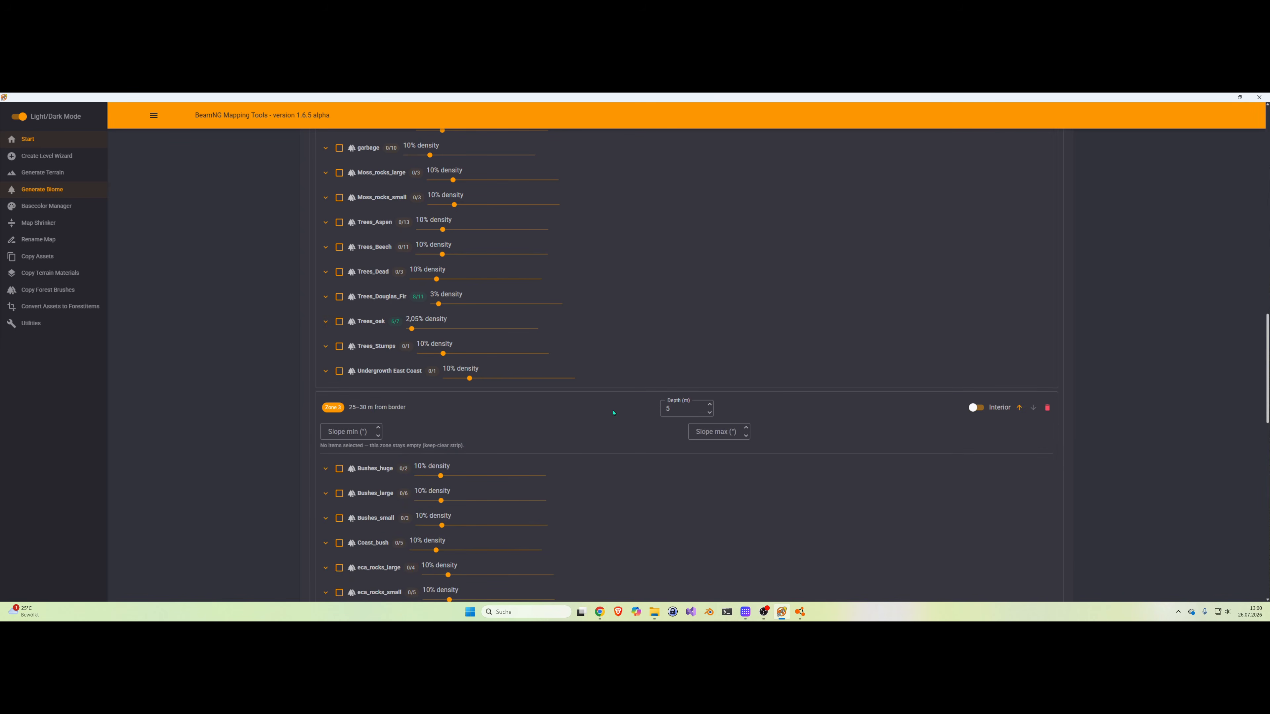
click(976, 407)
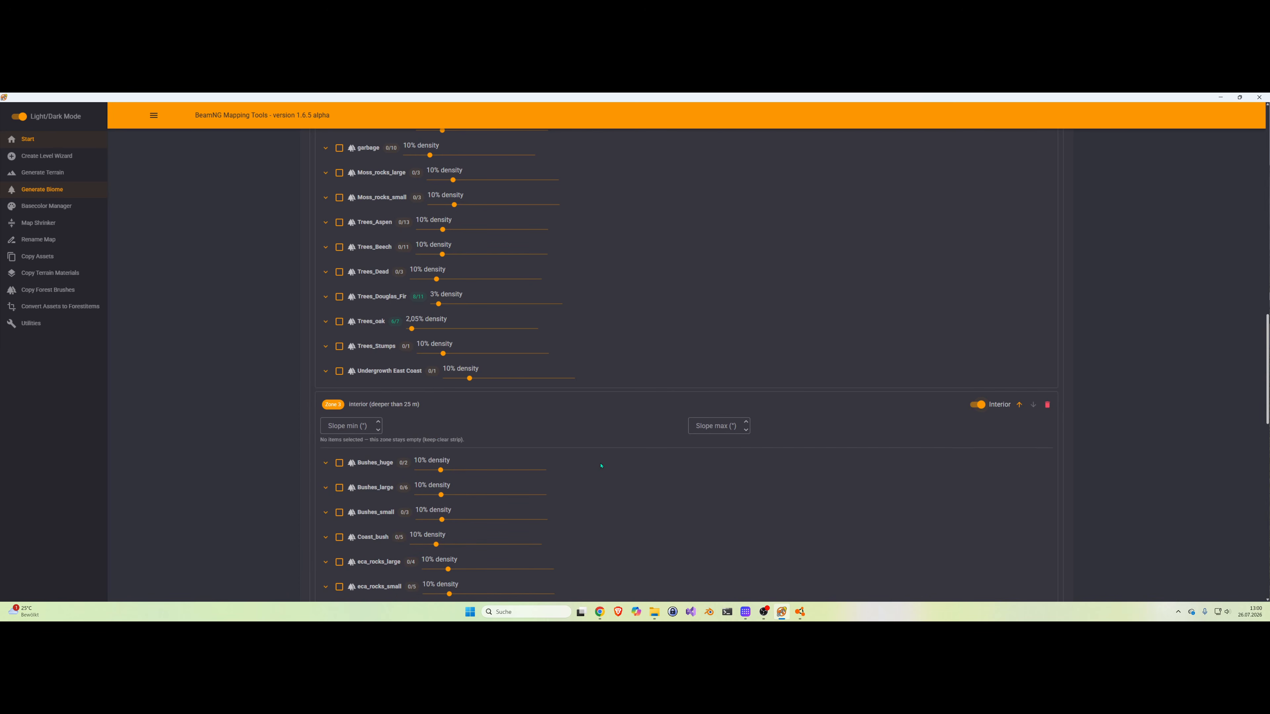
Step: Enable Trees_Douglas_Fir at 1.5% density and Trees_oak at 0.5% density in the interior zone
scroll(607, 468, down, 2)
scroll(625, 445, down, 8)
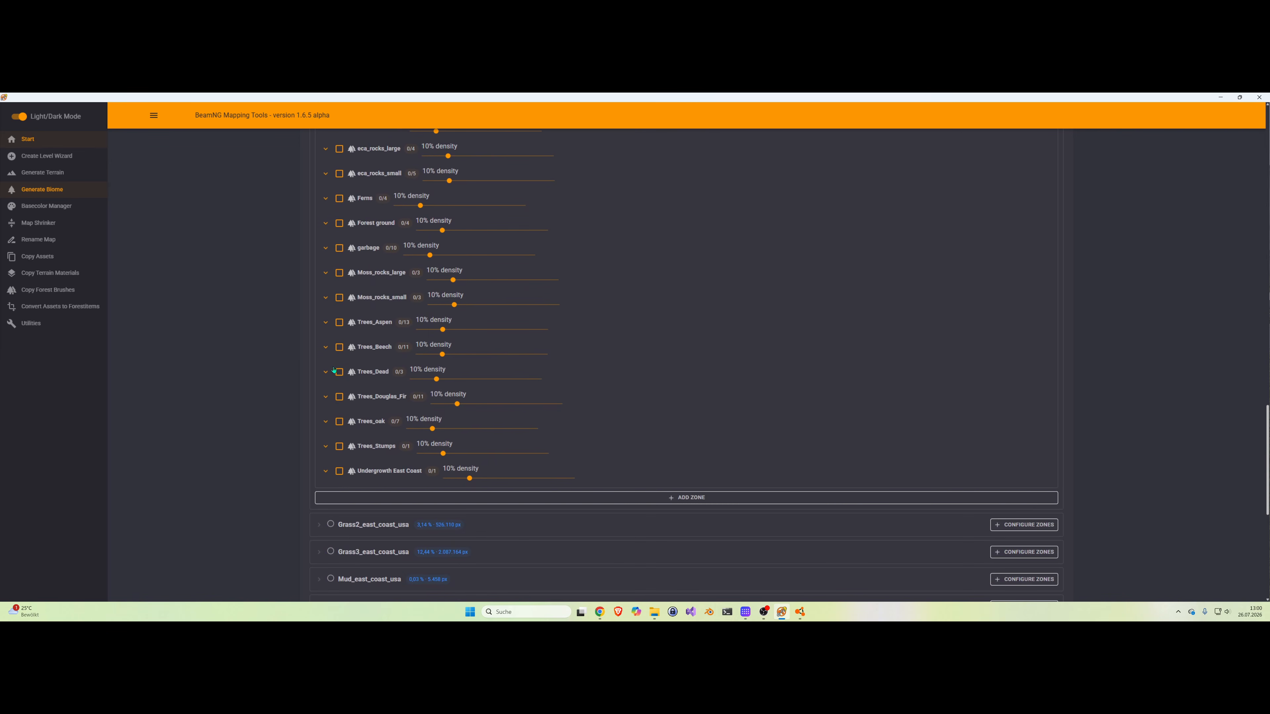
click(339, 396)
click(340, 422)
click(459, 405)
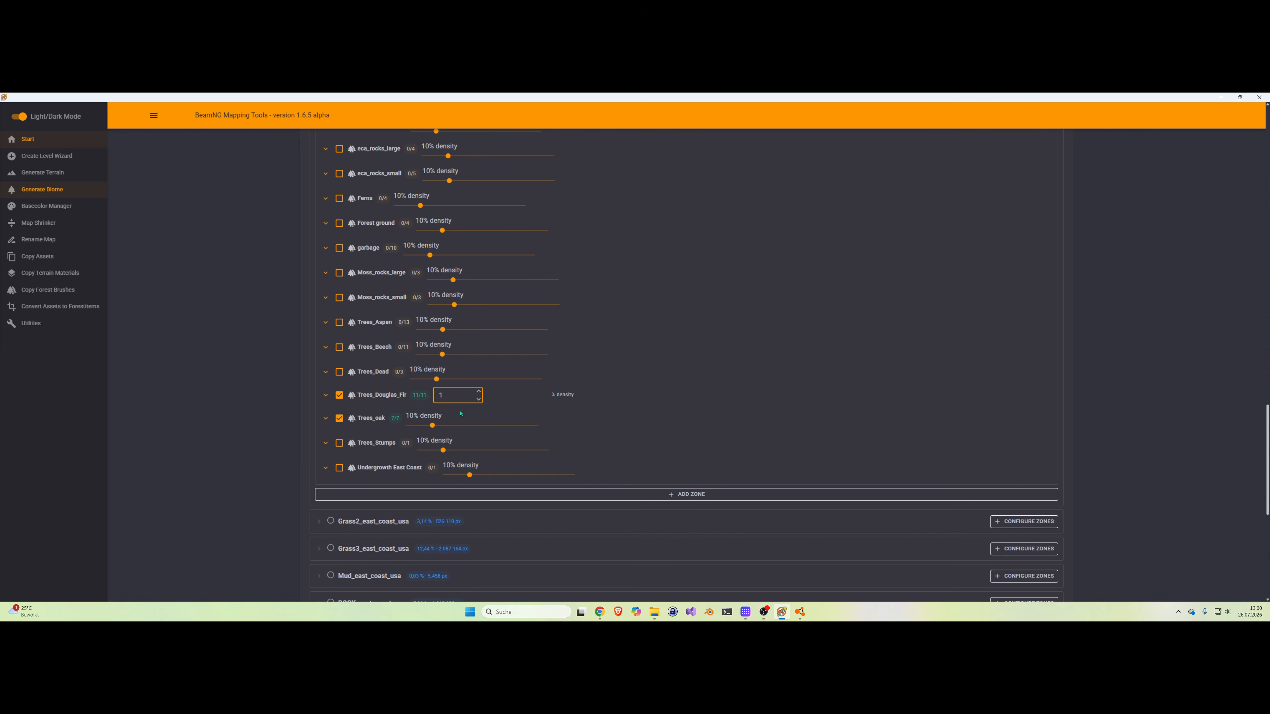
key(Return)
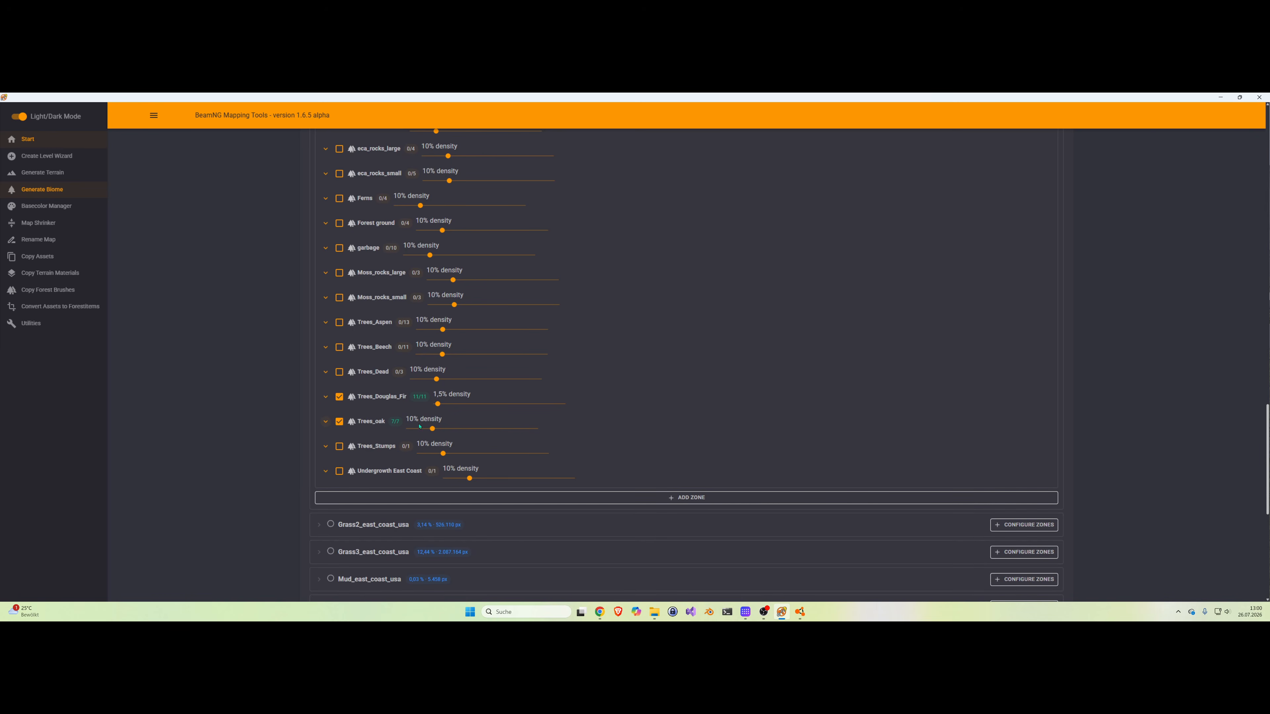
click(432, 430)
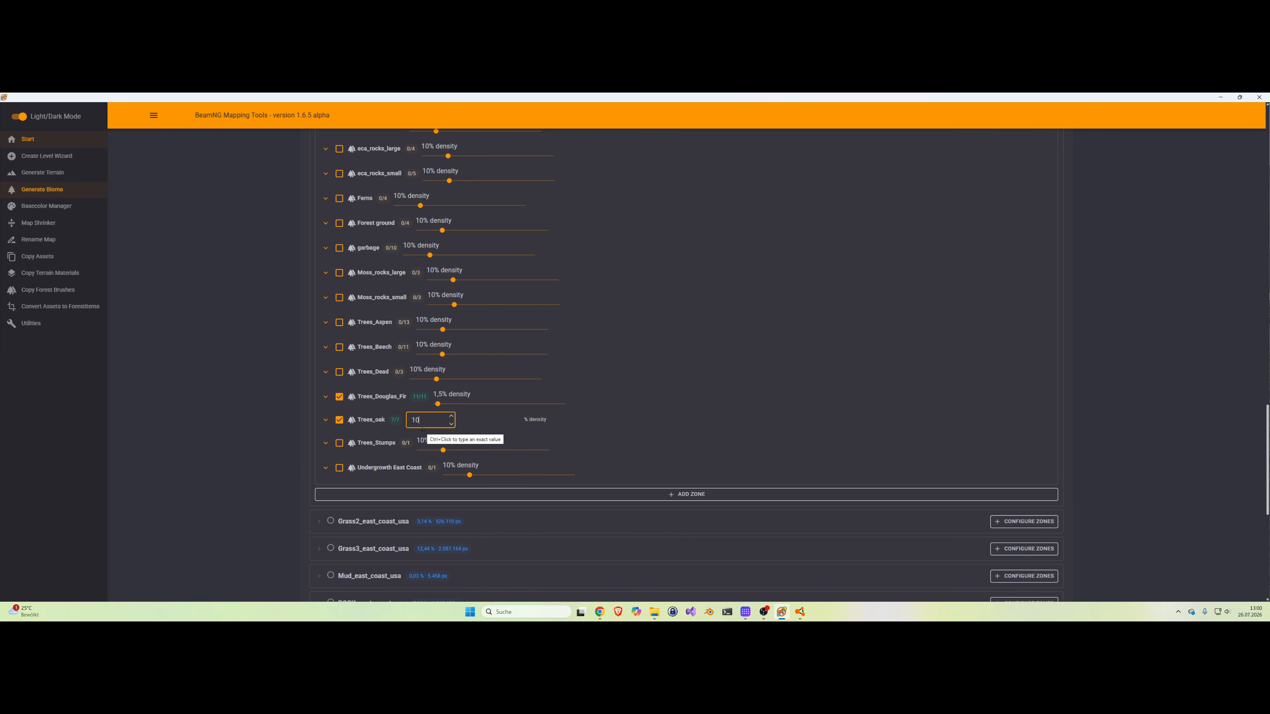
key(BackSpace)
key(BackSpace)
text(0,5)
key(Return)
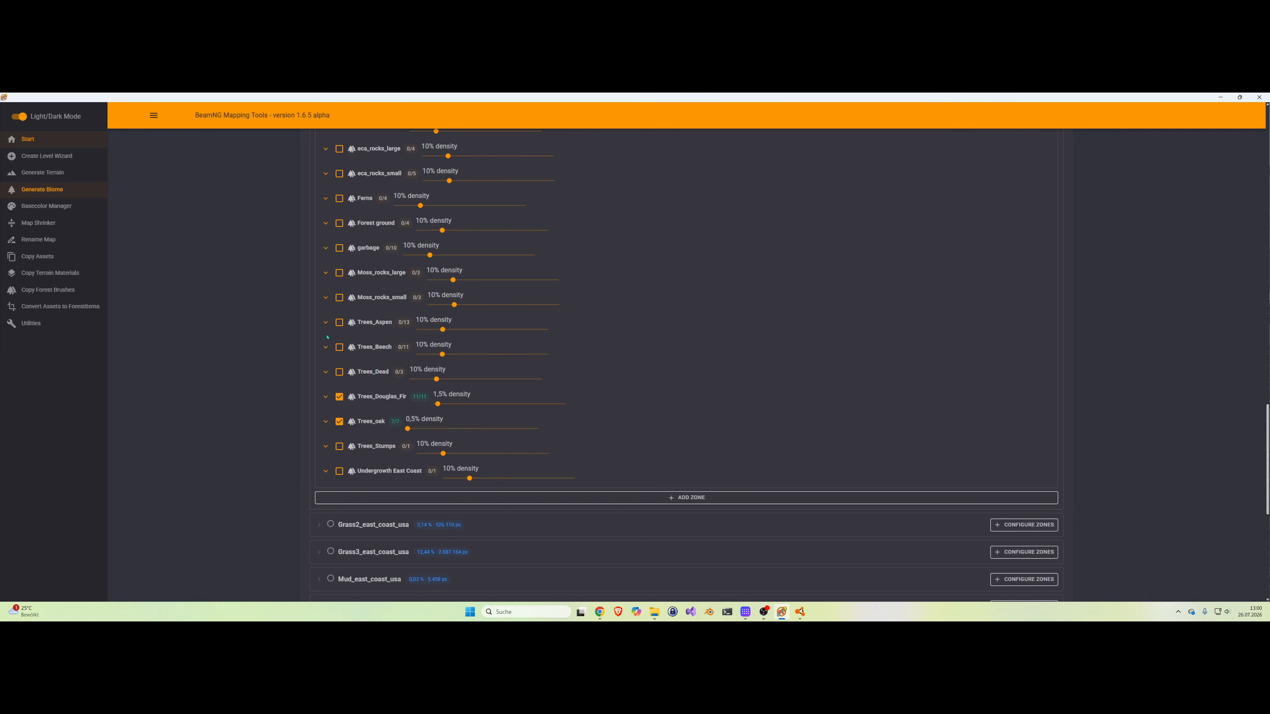
Step: Enable all eca_rocks_large items in the second forest zone and lower their density to 0.85%
scroll(335, 208, up, 3)
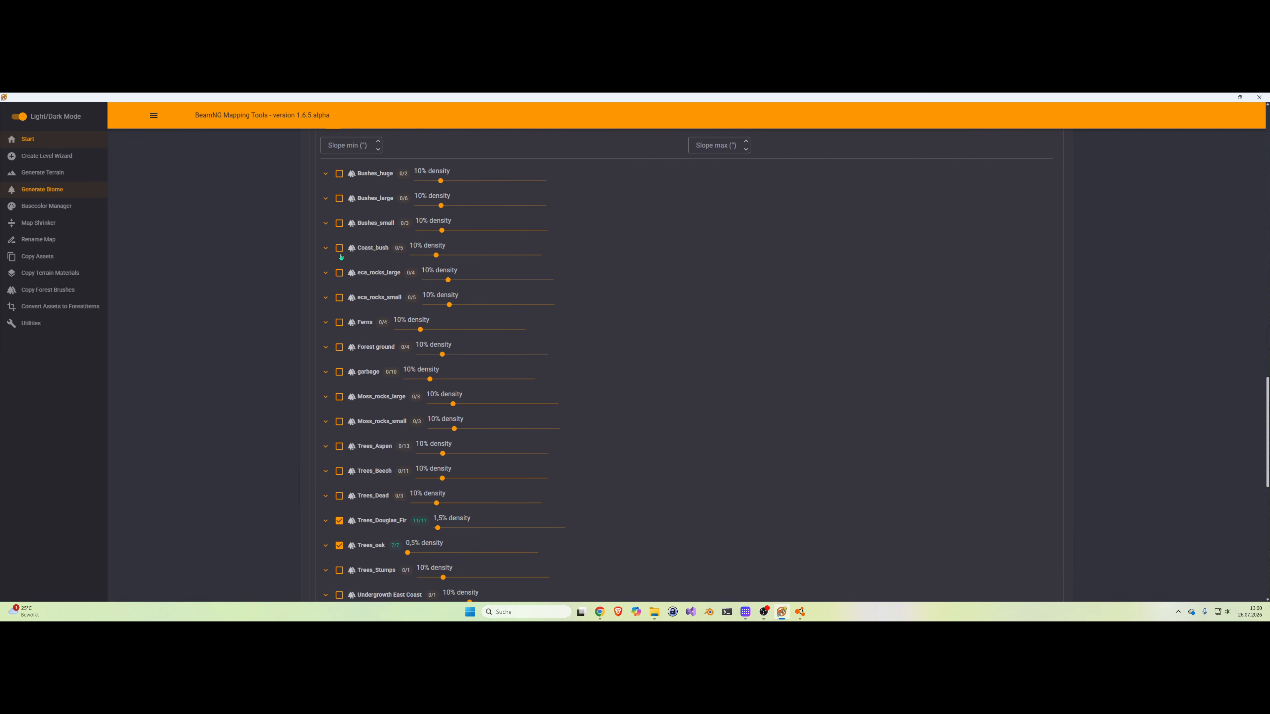
scroll(356, 283, down, 4)
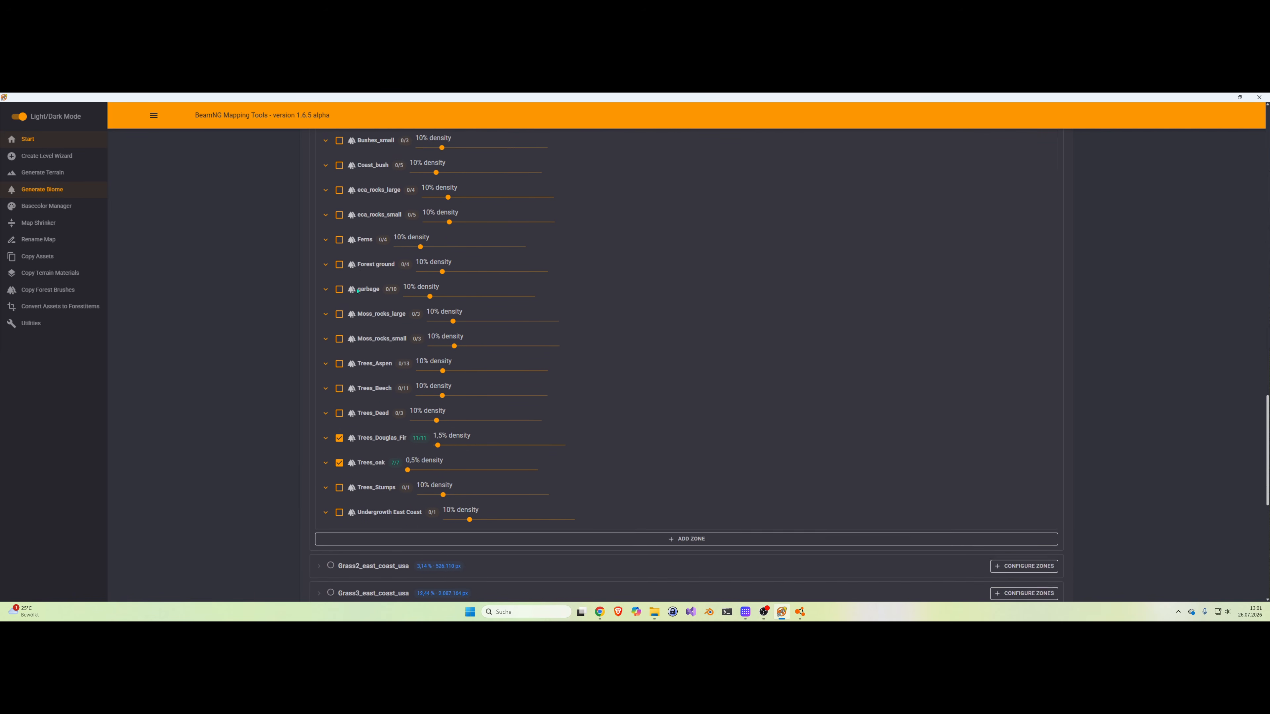
scroll(379, 419, up, 6)
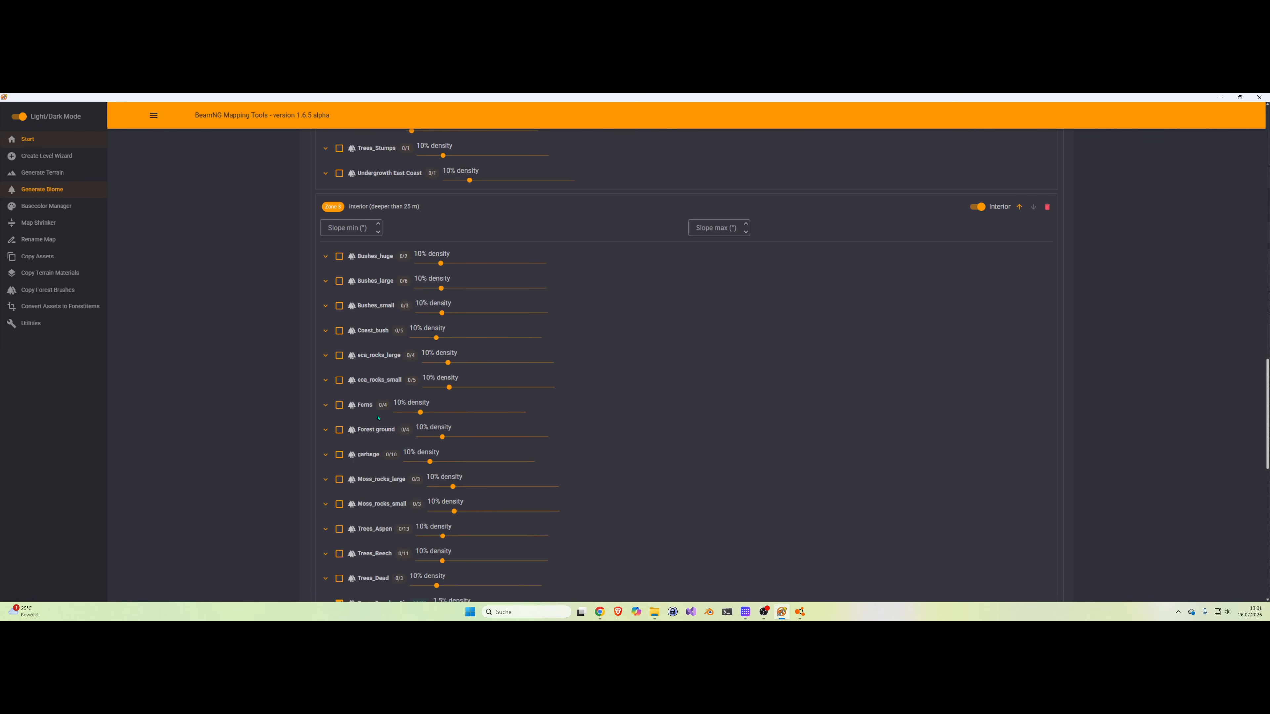
scroll(498, 267, down, 3)
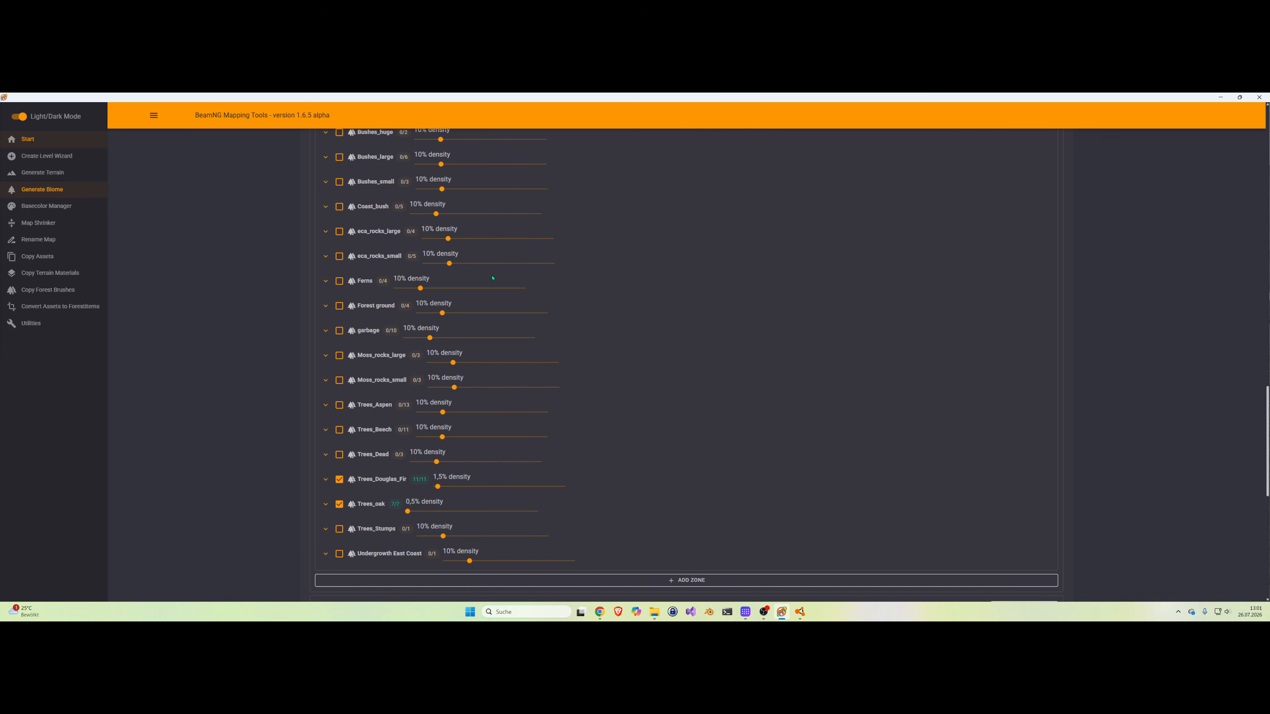
scroll(492, 278, up, 14)
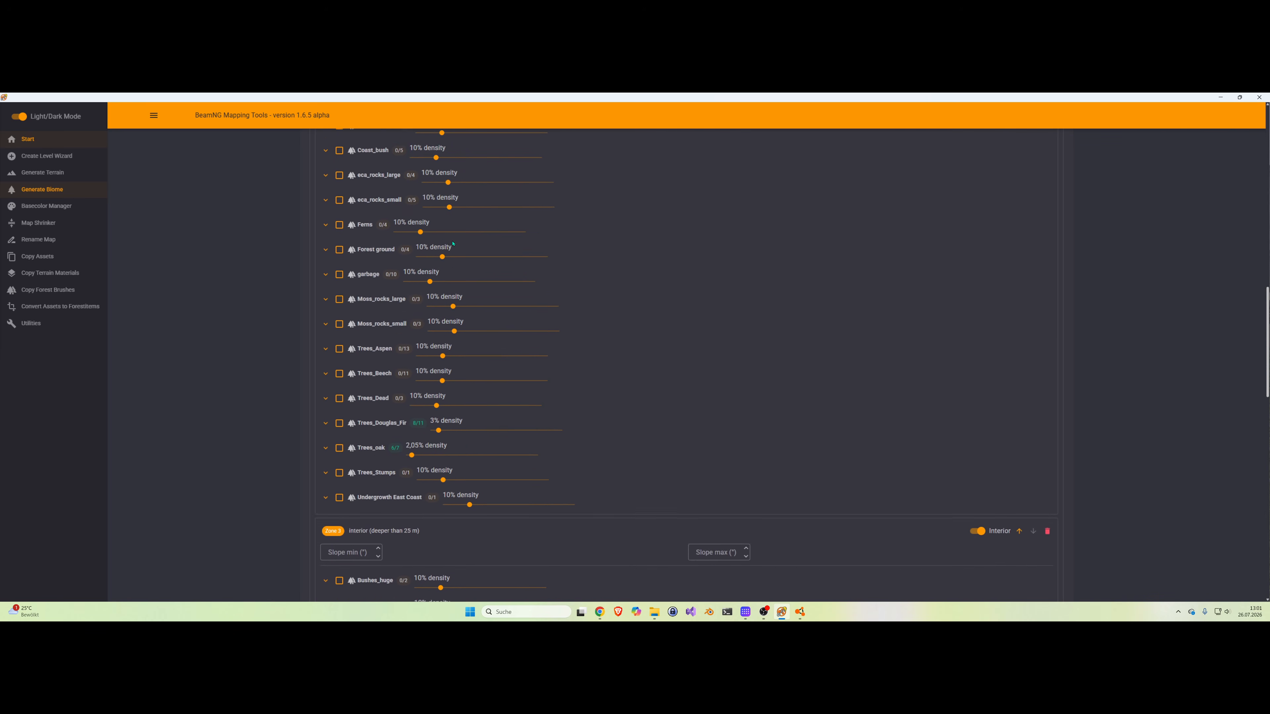
scroll(453, 245, up, 4)
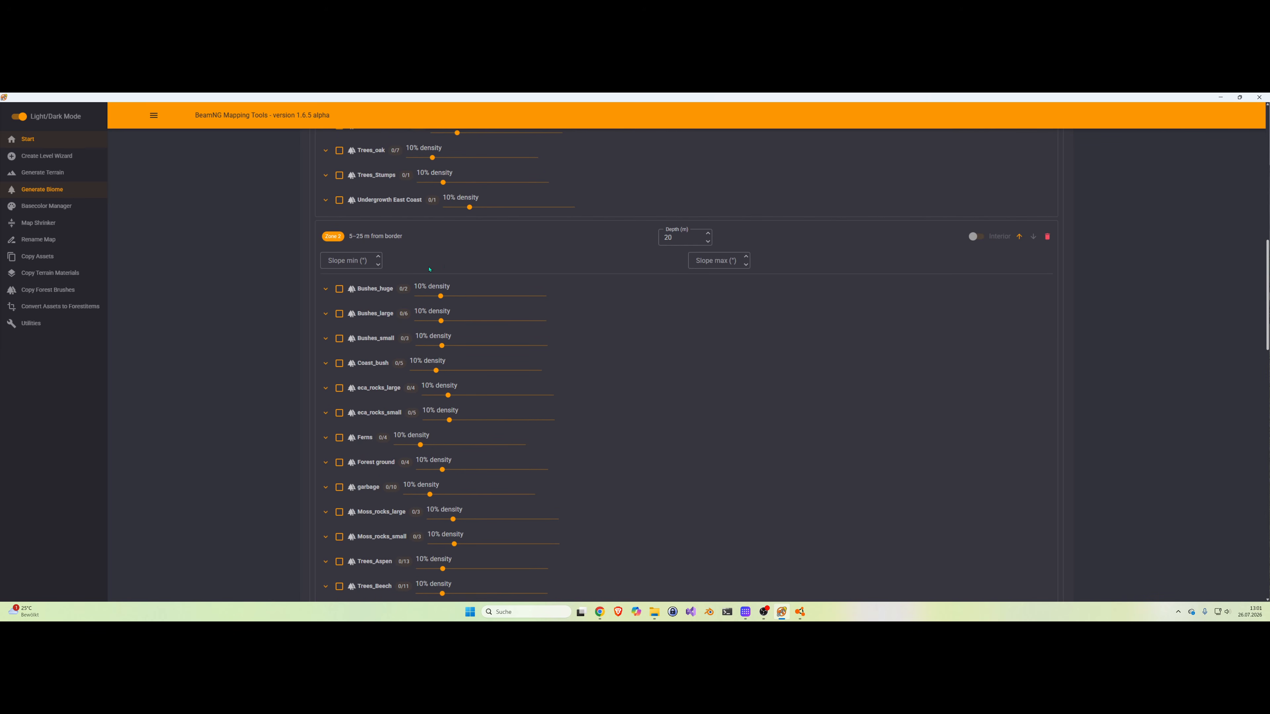
scroll(370, 332, down, 2)
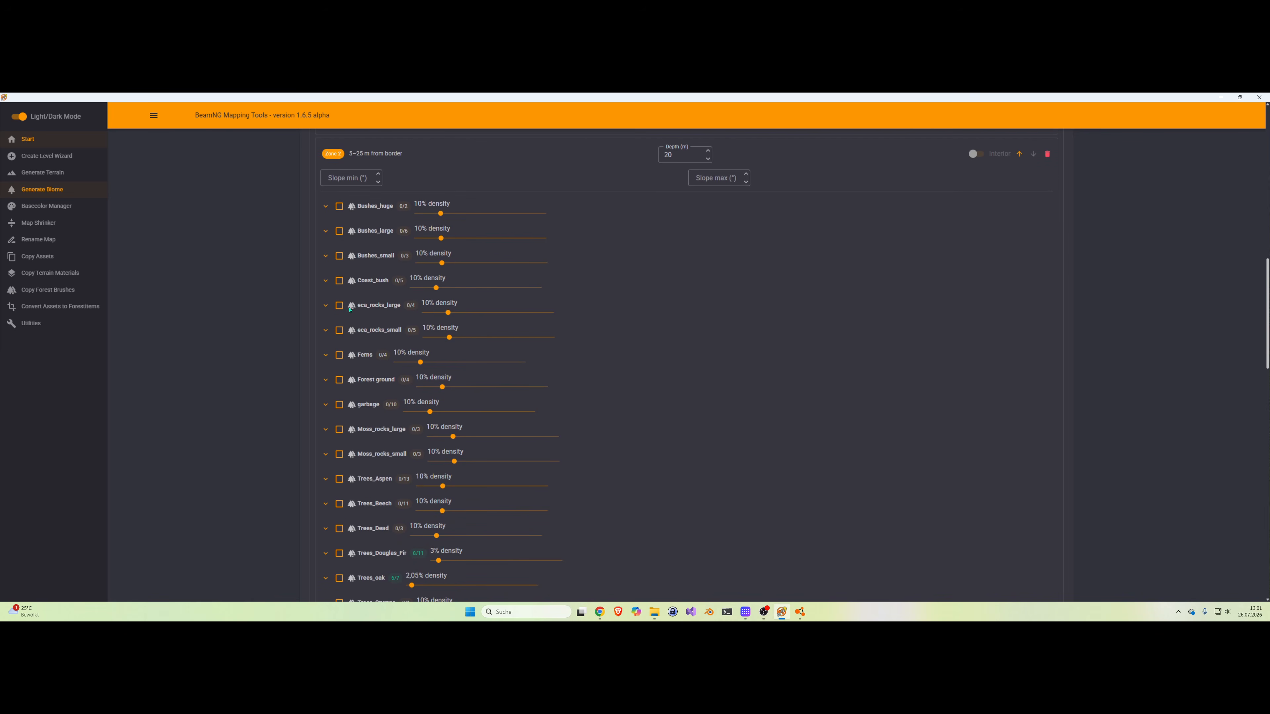
click(327, 307)
click(339, 305)
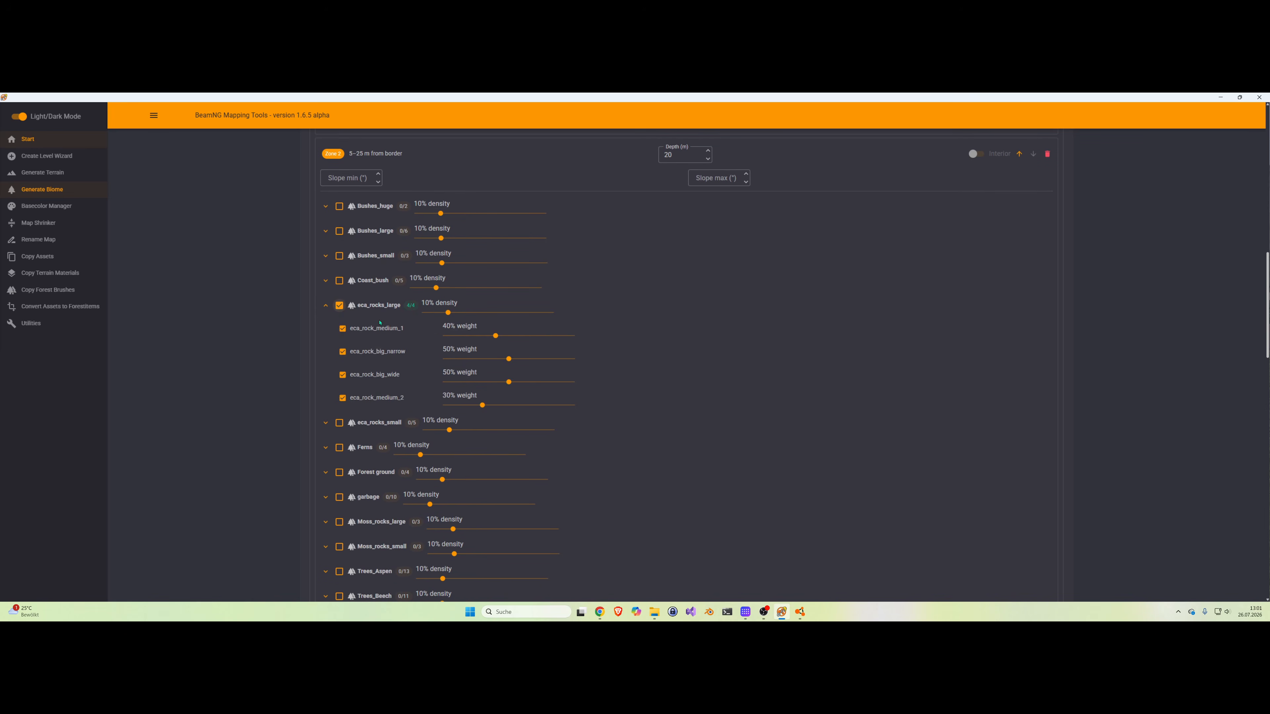
drag(446, 314, 424, 316)
click(325, 307)
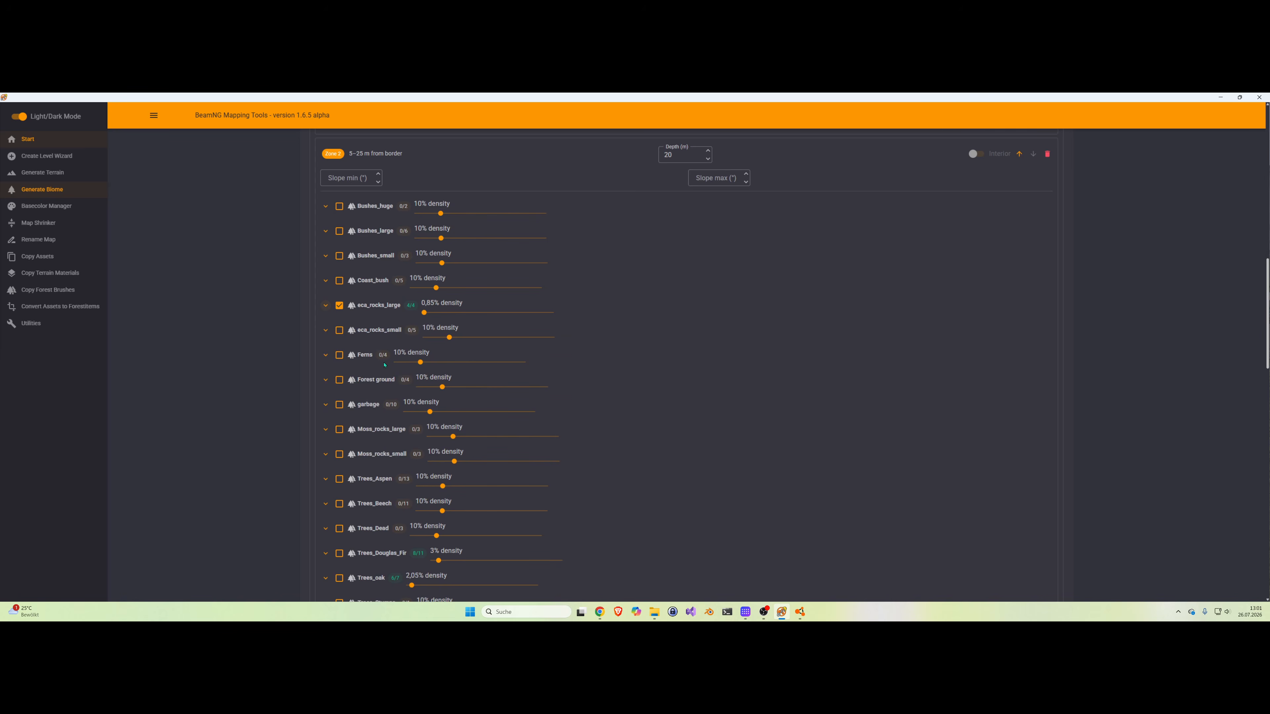
Step: Enable all Moss_rocks_large items in the second forest zone at 0.5% density
scroll(384, 358, down, 2)
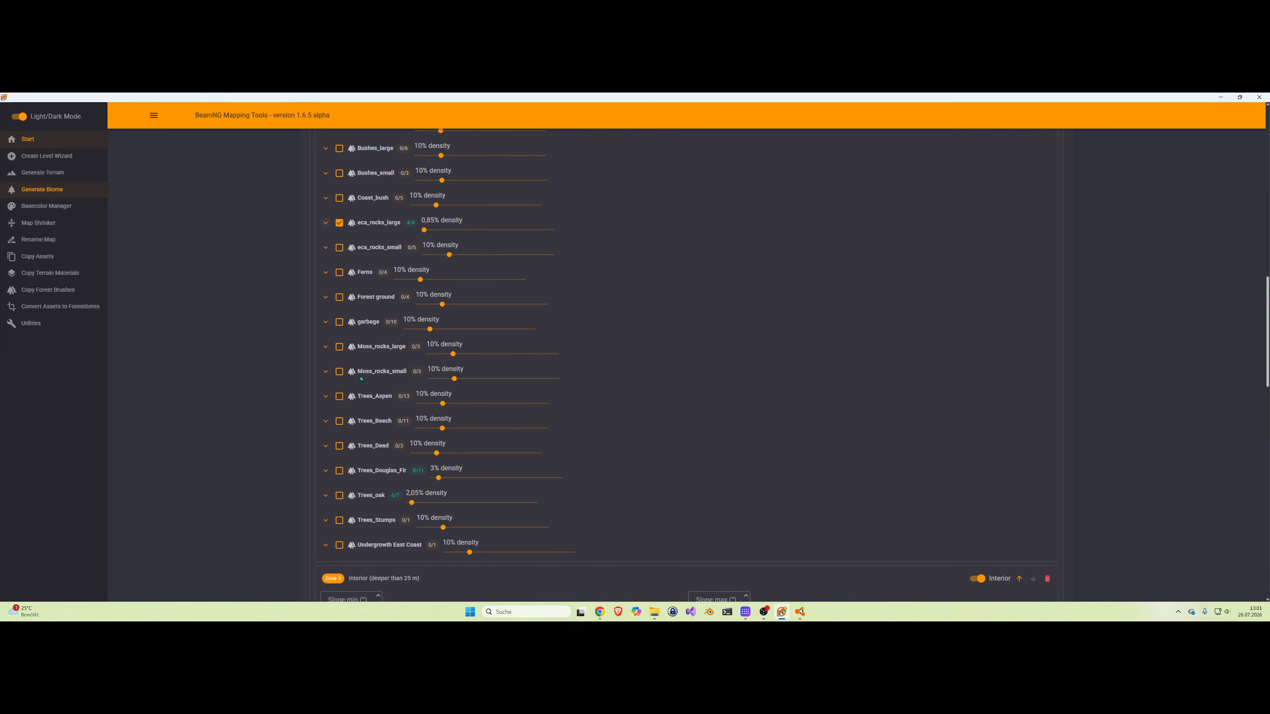
click(327, 350)
click(339, 347)
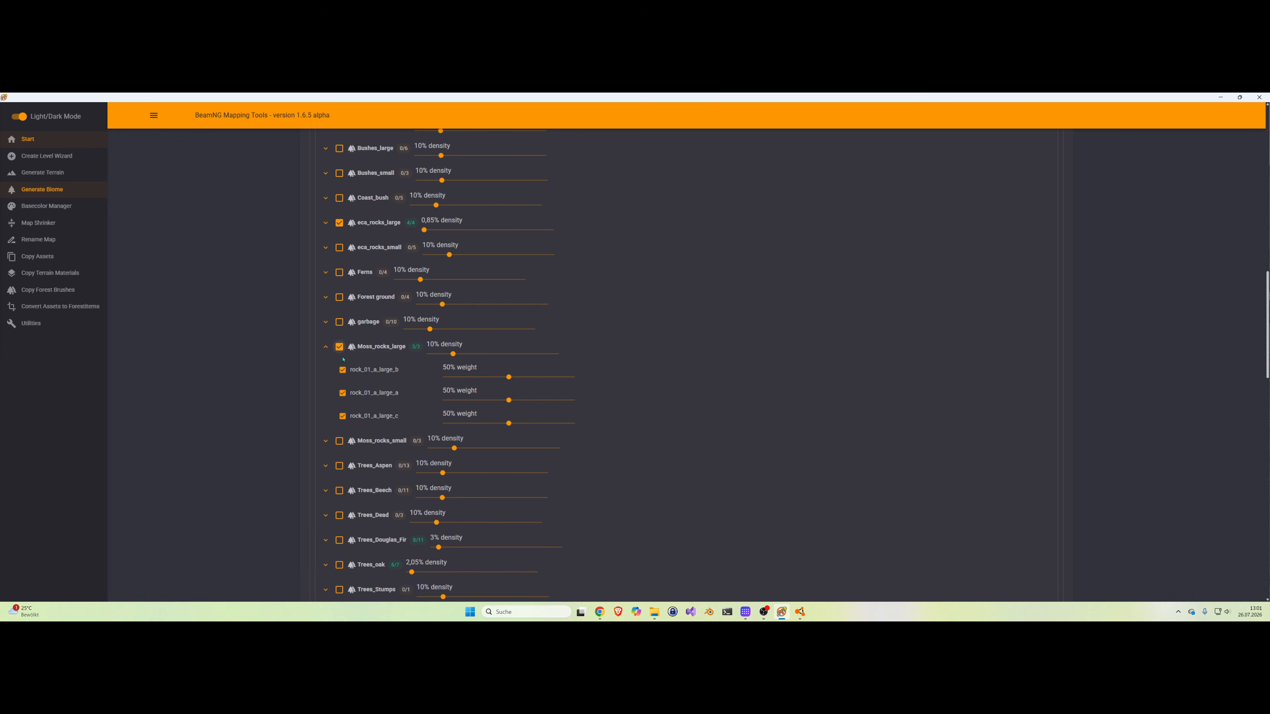
click(434, 350)
double_click(434, 346)
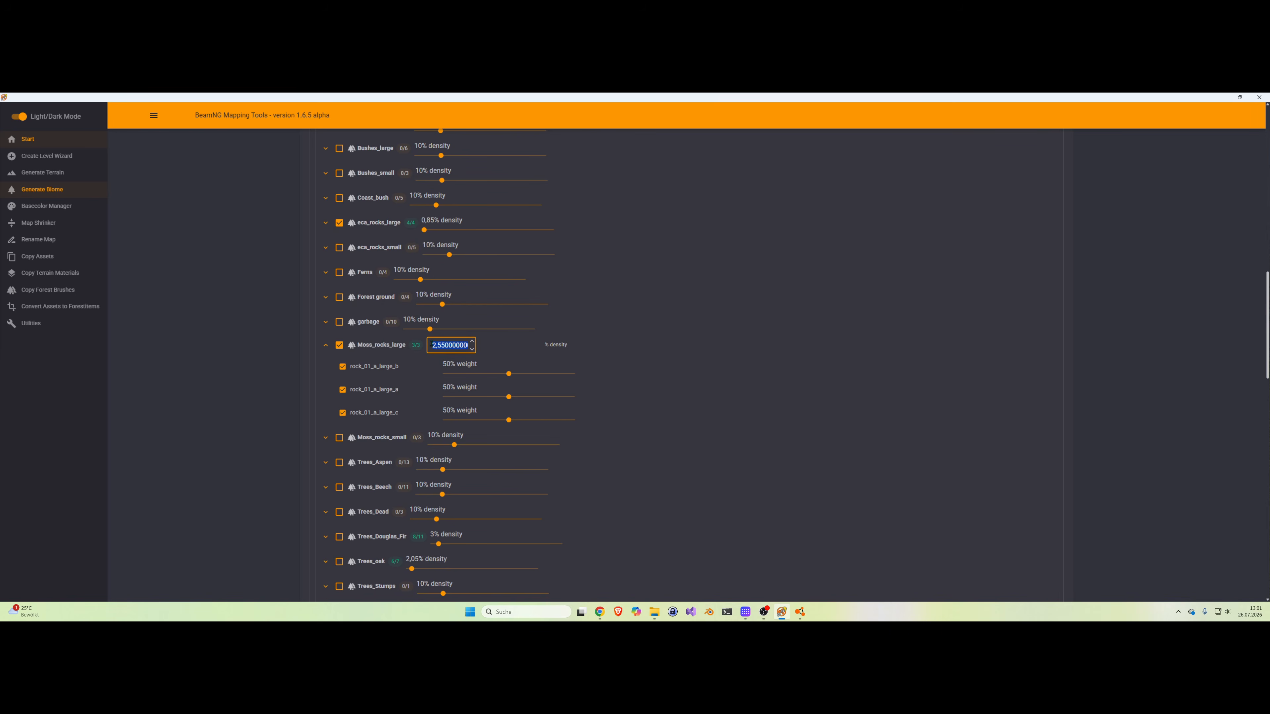
text(0,5)
key(Return)
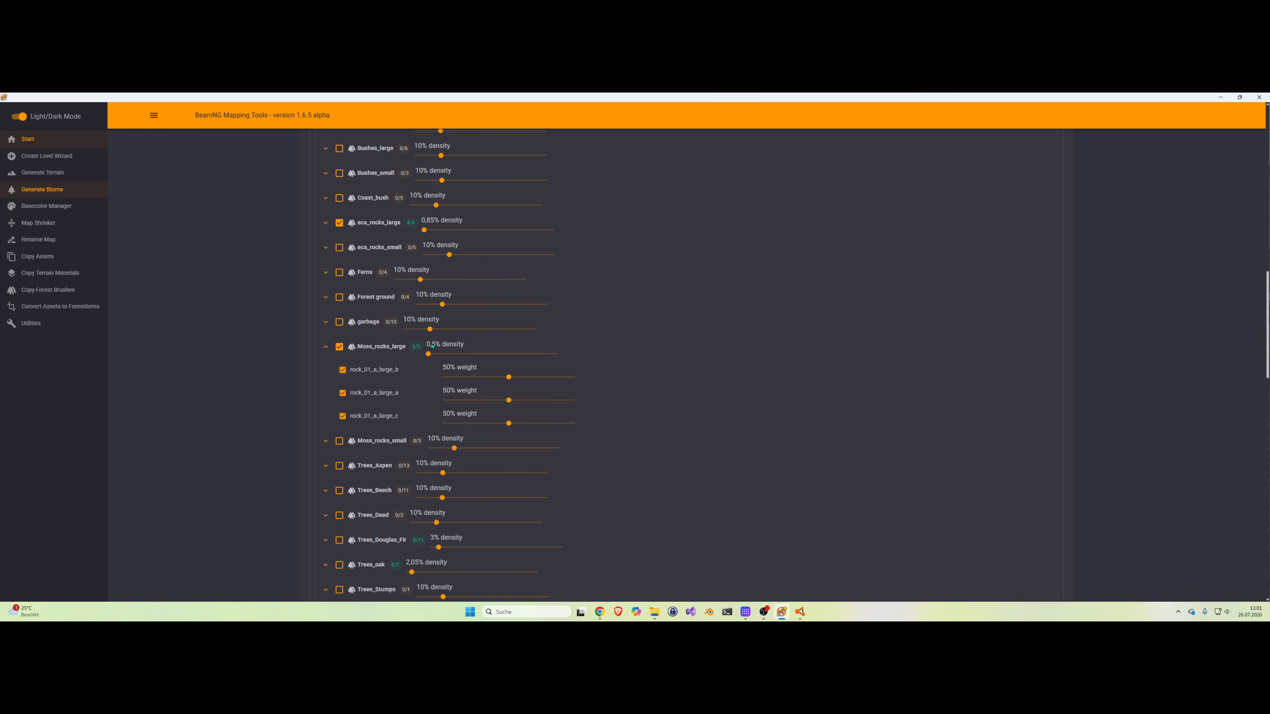
click(324, 347)
Step: Calculate the area and item estimates for the Forest_east_coast_usa layer's zones
scroll(385, 301, down, 8)
scroll(387, 295, up, 8)
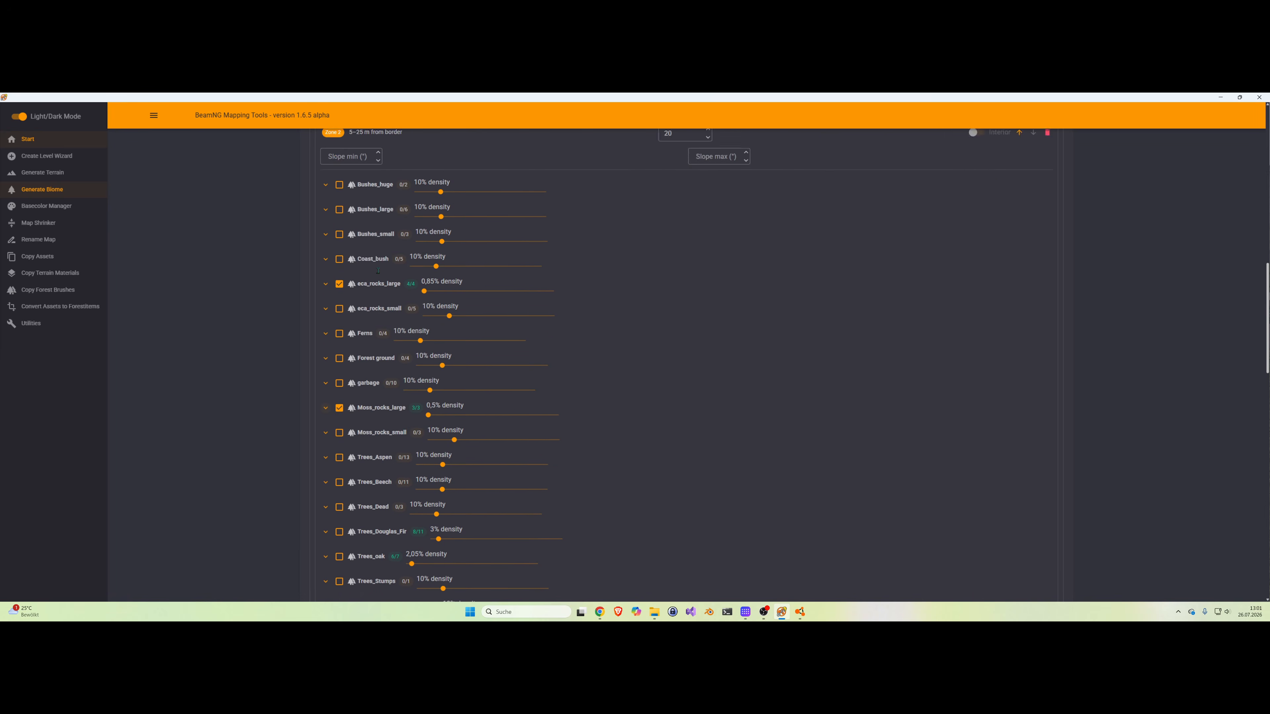
scroll(387, 295, up, 1)
scroll(386, 276, up, 3)
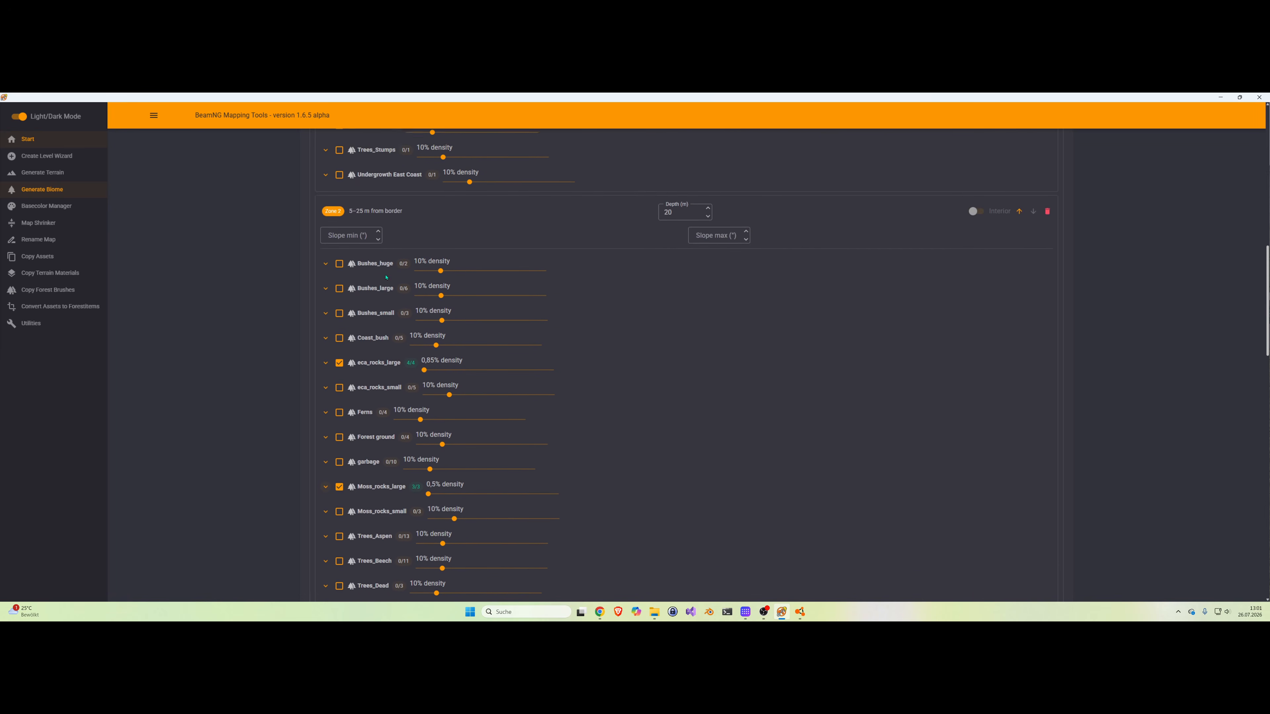
scroll(594, 292, up, 14)
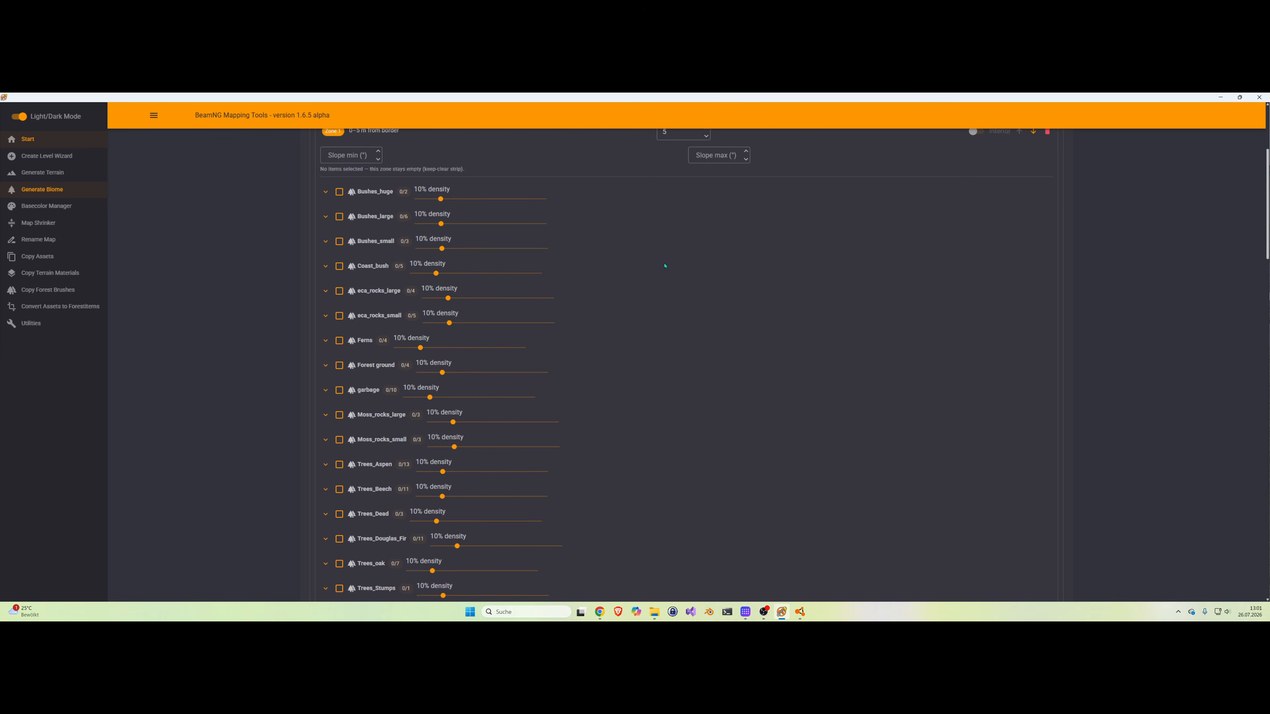
click(946, 289)
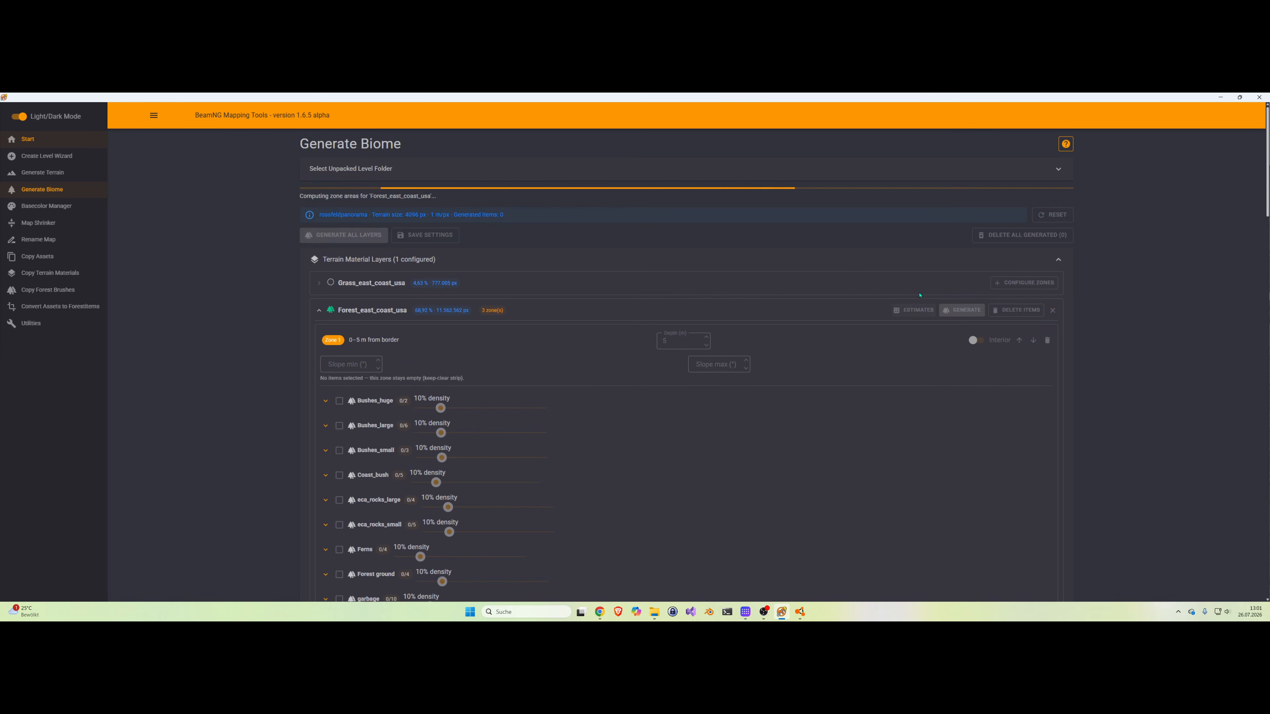
Step: Examine the estimated item counts per zone, including the eca_rocks_large and Trees_Douglas_Fir items in the second zone
scroll(802, 346, down, 15)
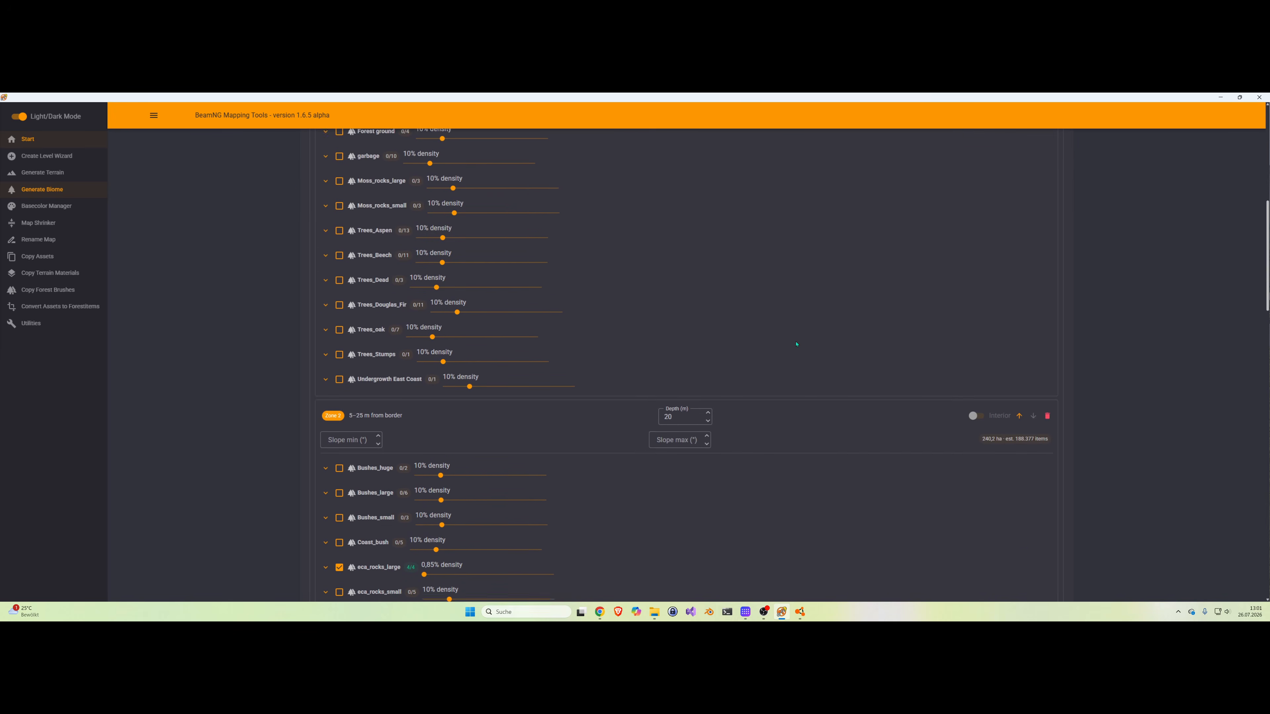
scroll(411, 371, down, 5)
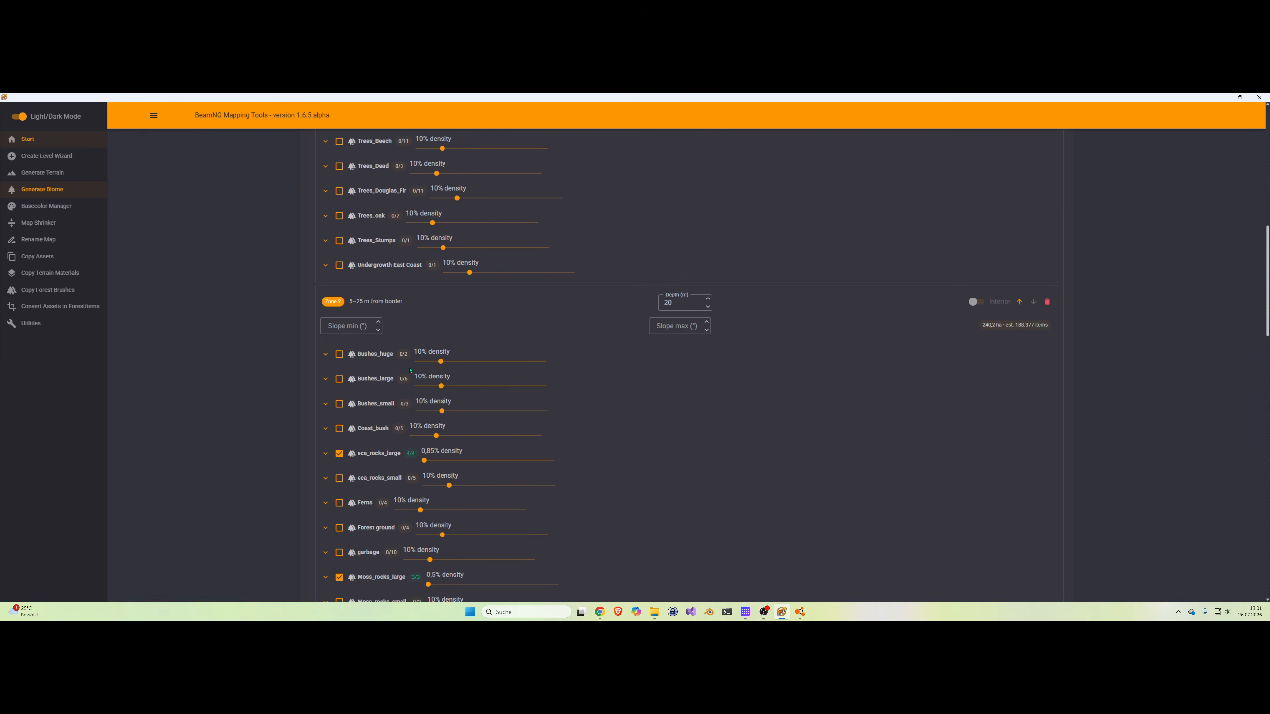
click(326, 330)
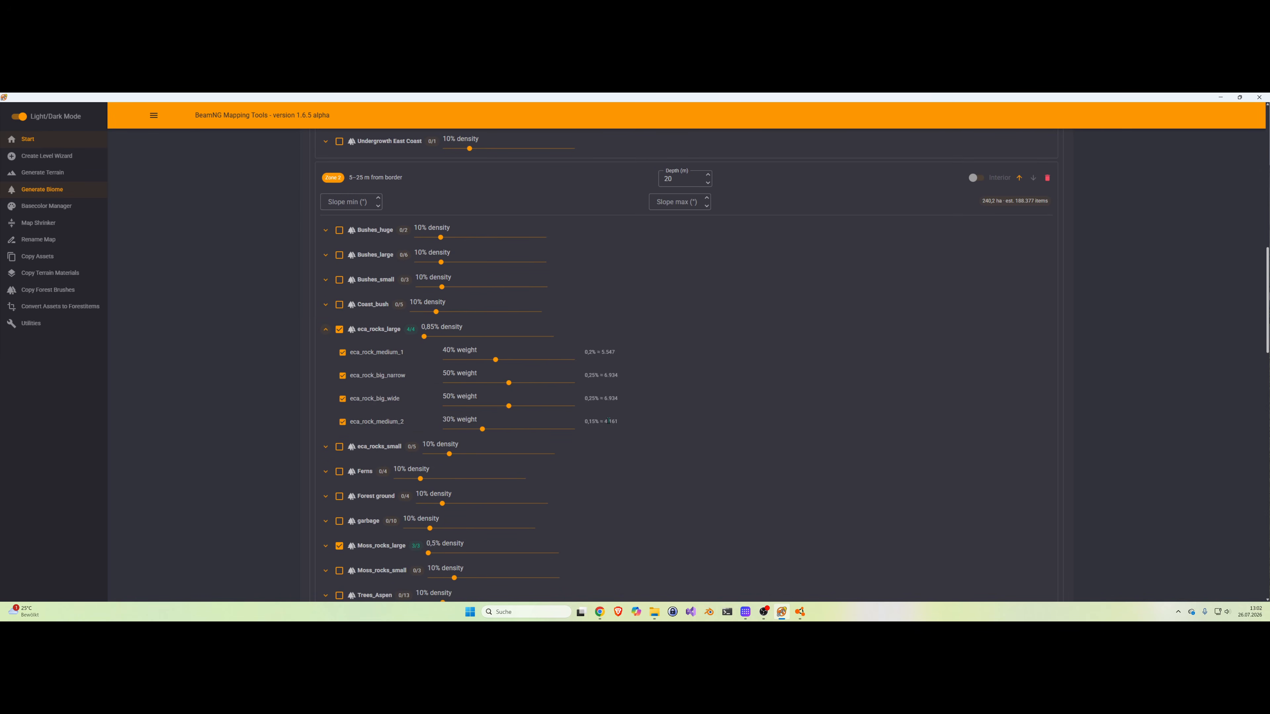
scroll(625, 433, down, 2)
scroll(617, 424, down, 4)
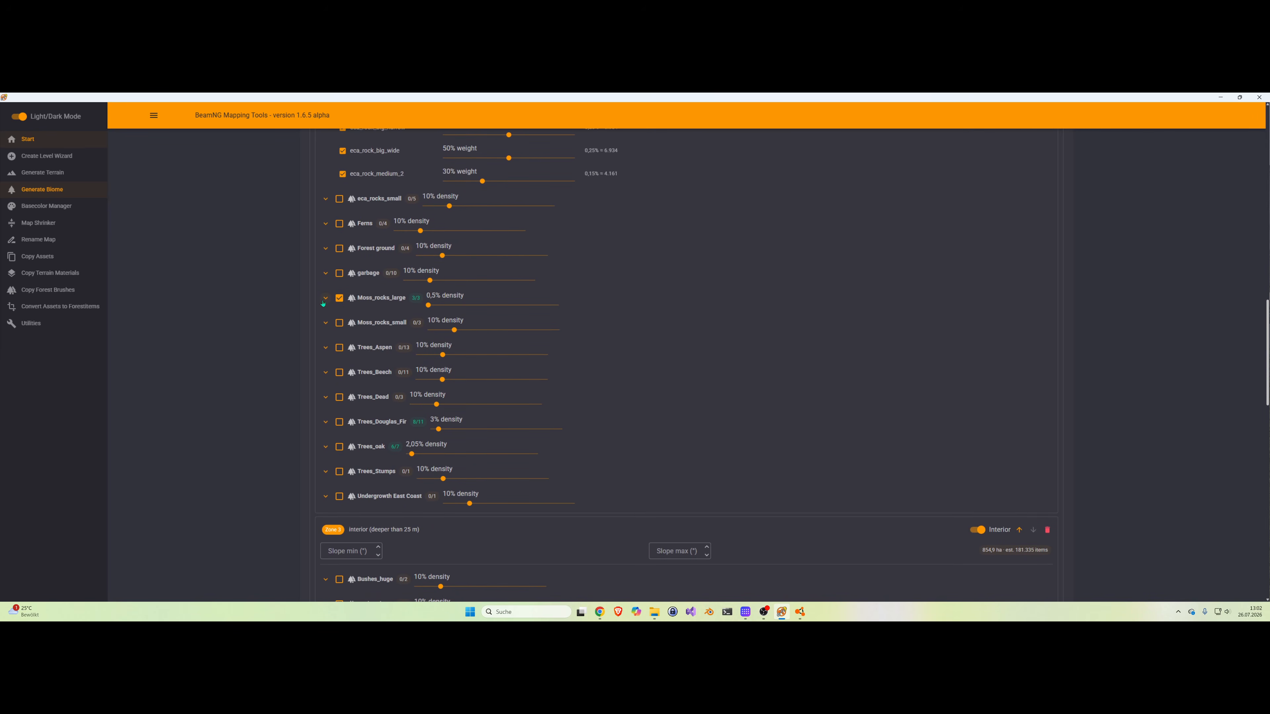
scroll(350, 308, up, 20)
scroll(353, 311, up, 3)
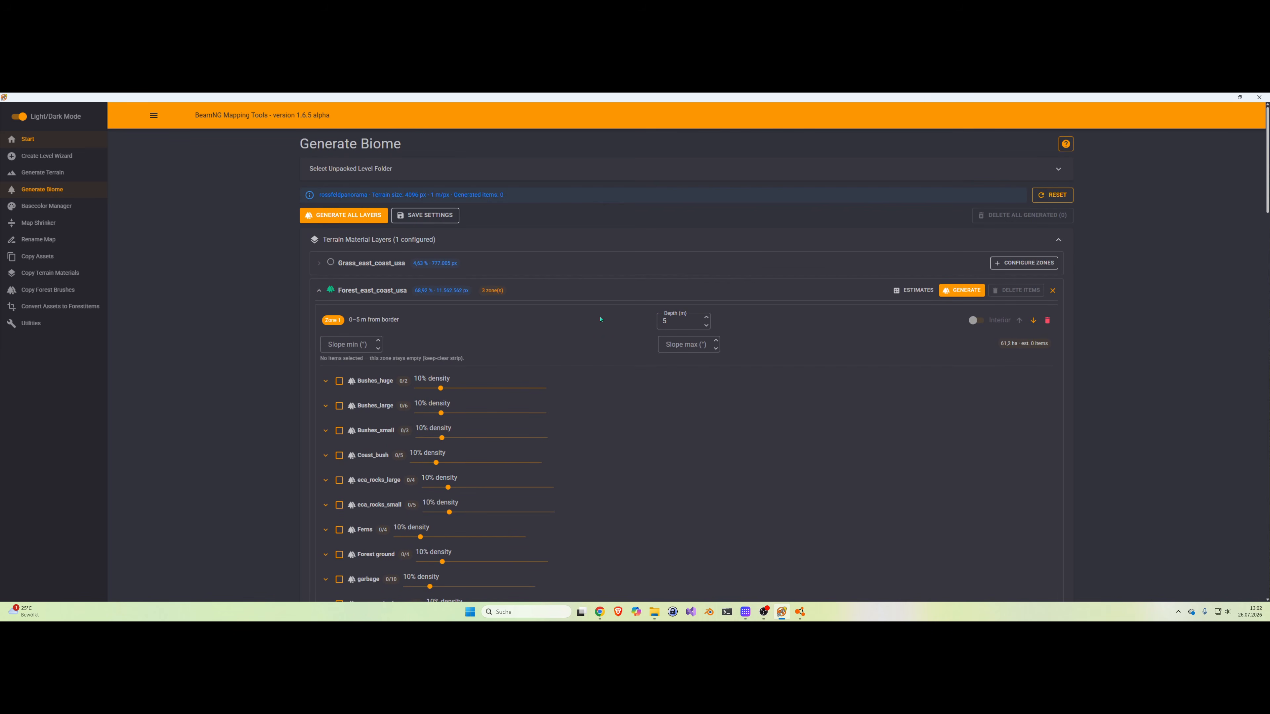
scroll(613, 328, down, 15)
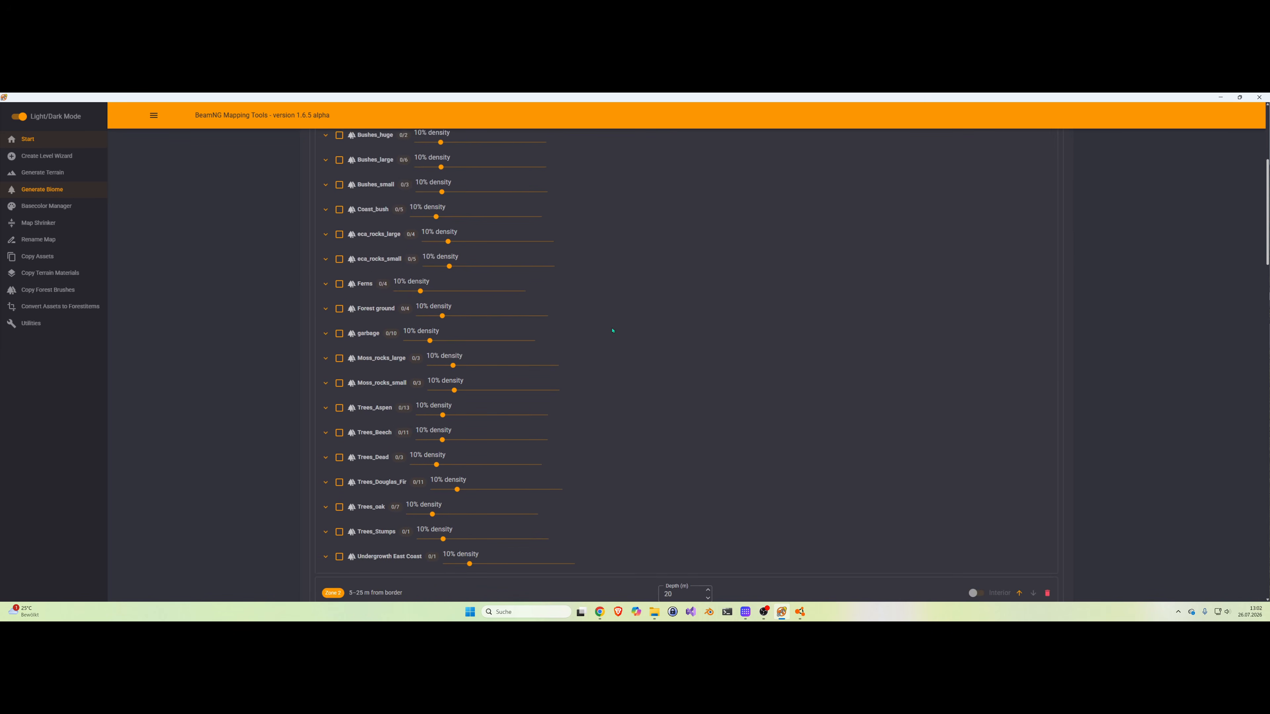
scroll(550, 345, down, 4)
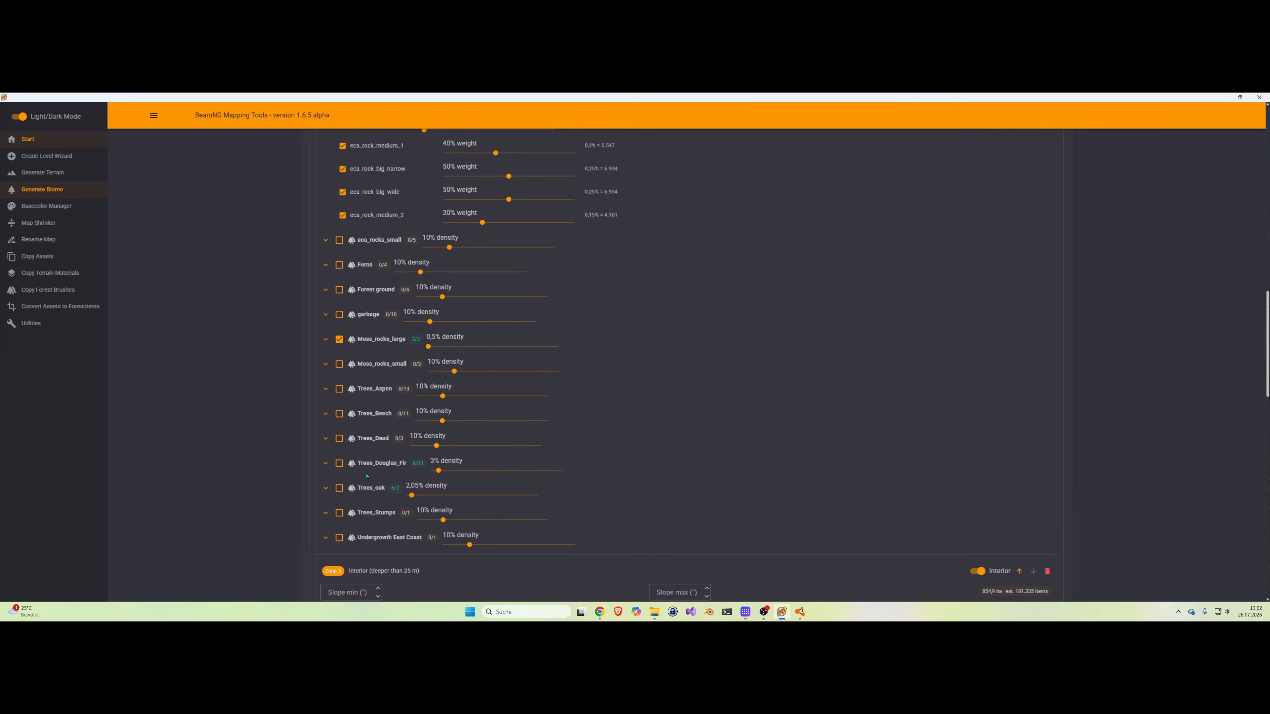
click(326, 464)
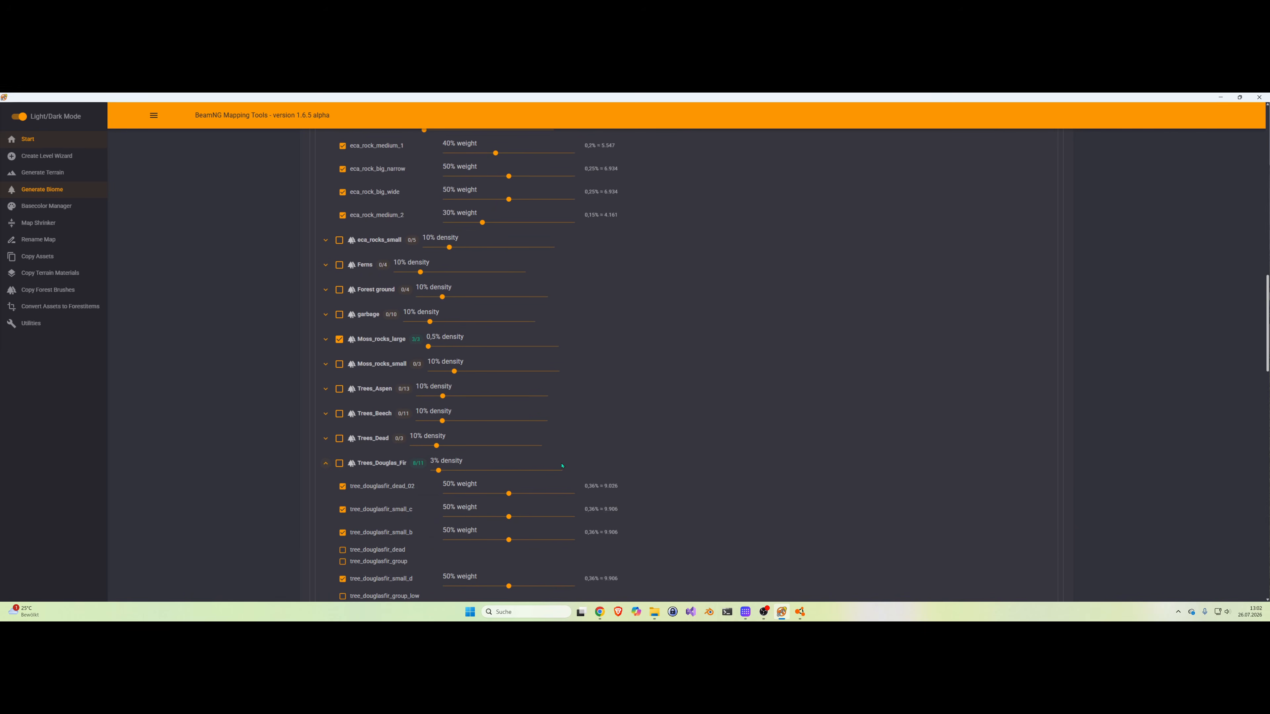
Step: Lower the weight of tree_douglasfir_dead to 14.8% in the last forest zone's Trees_Douglas_Fir group
scroll(562, 465, down, 10)
scroll(551, 471, down, 7)
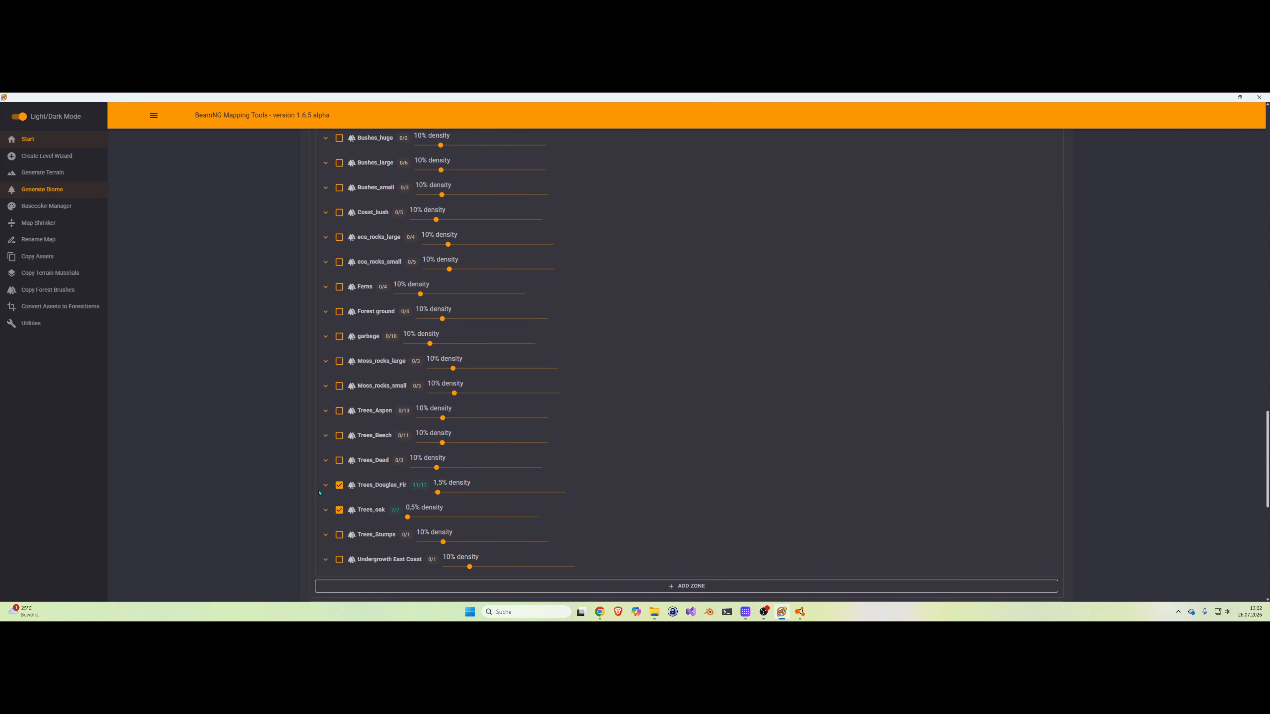
click(326, 486)
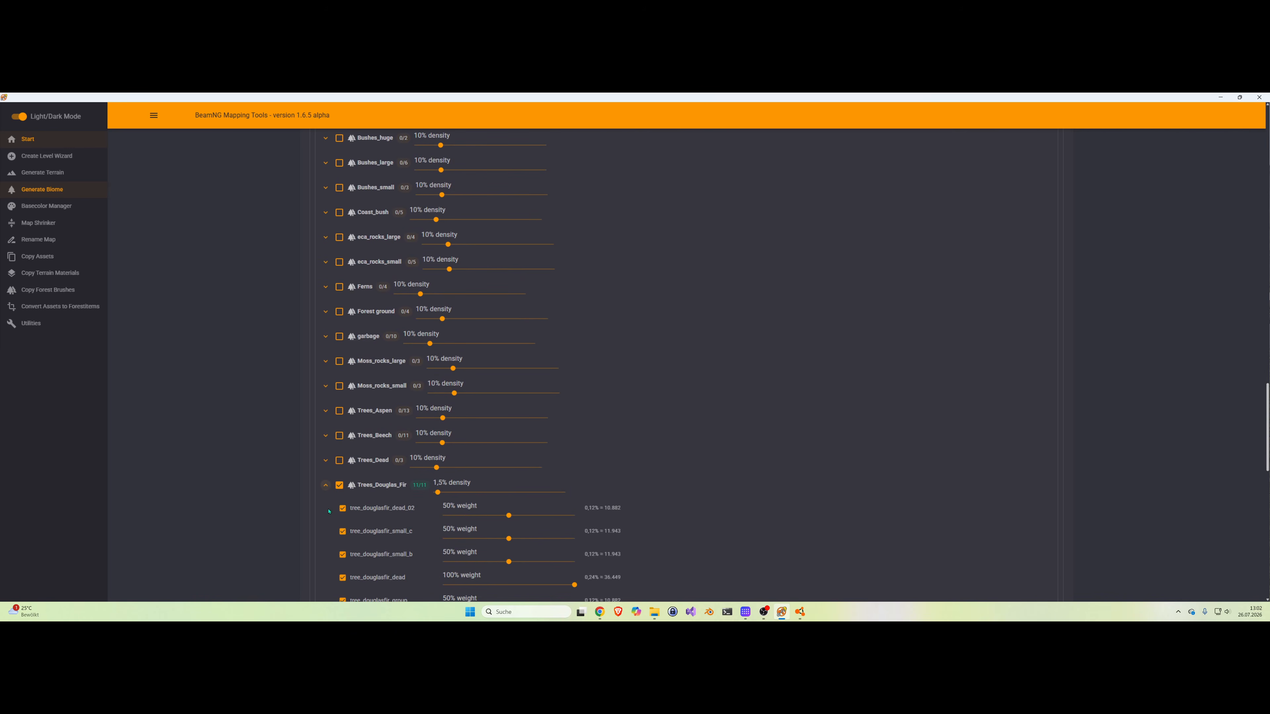
scroll(350, 483, down, 2)
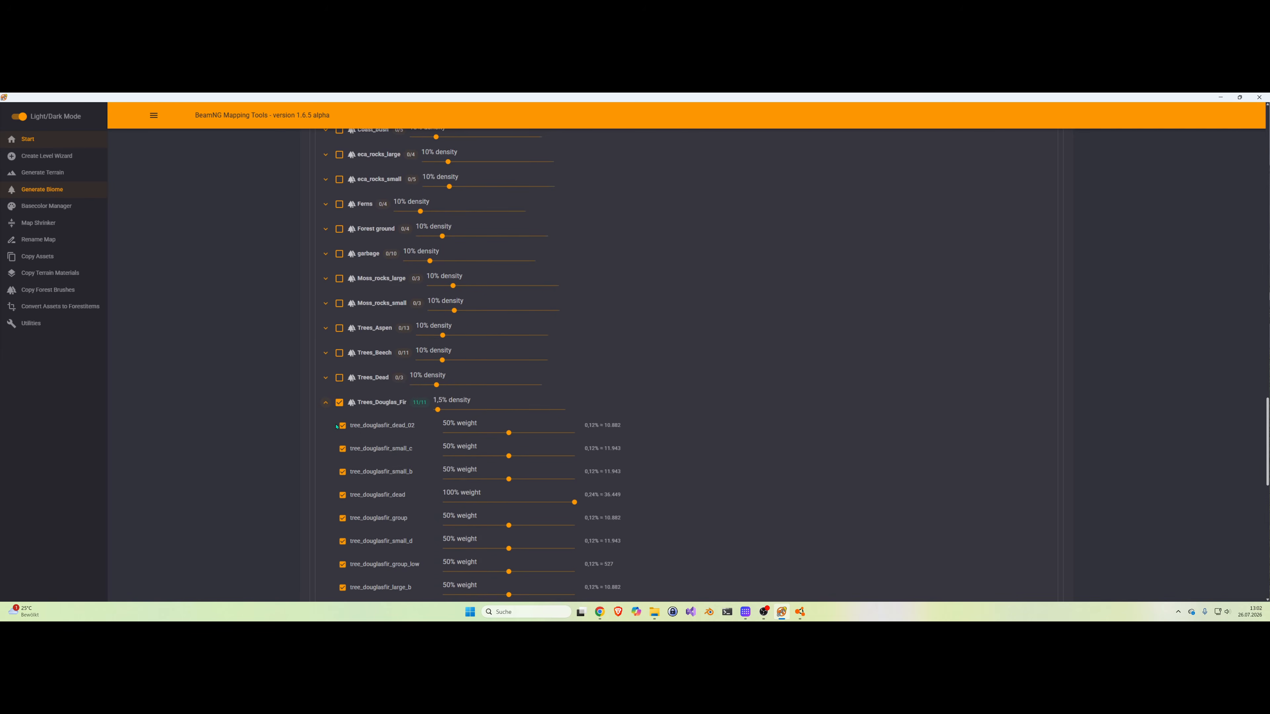
scroll(337, 426, down, 2)
drag(573, 383, 462, 380)
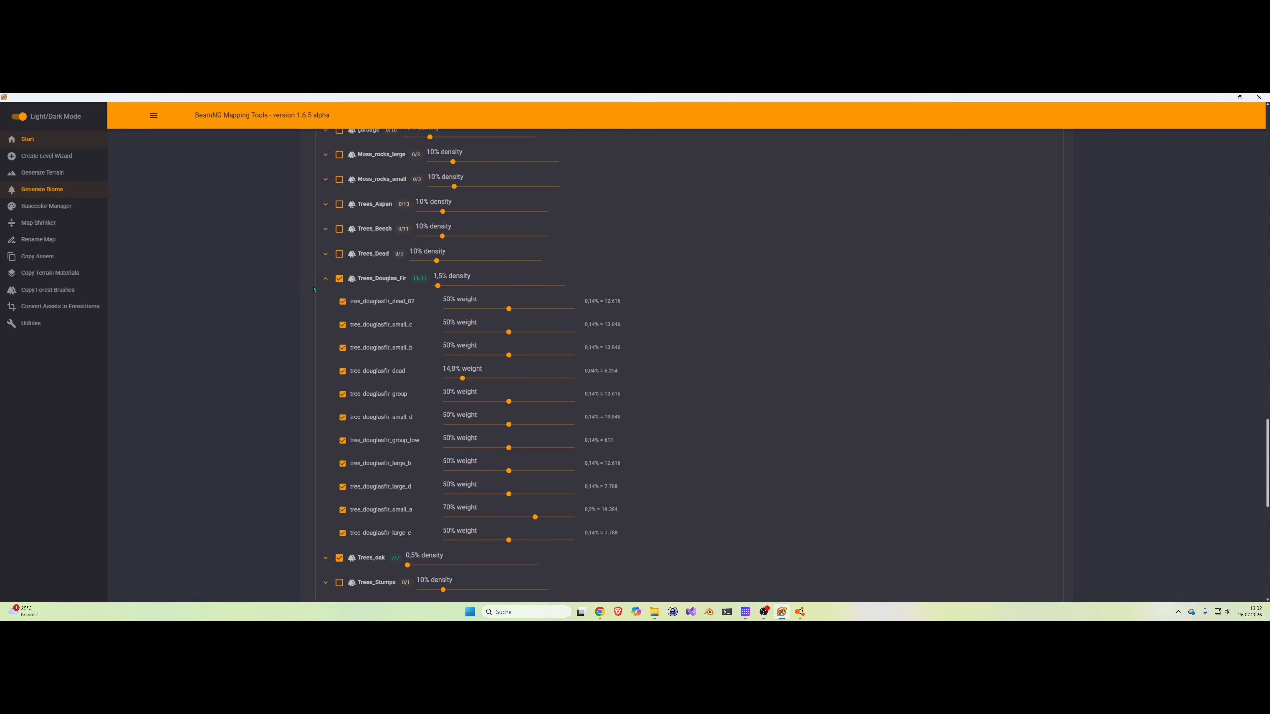
click(325, 279)
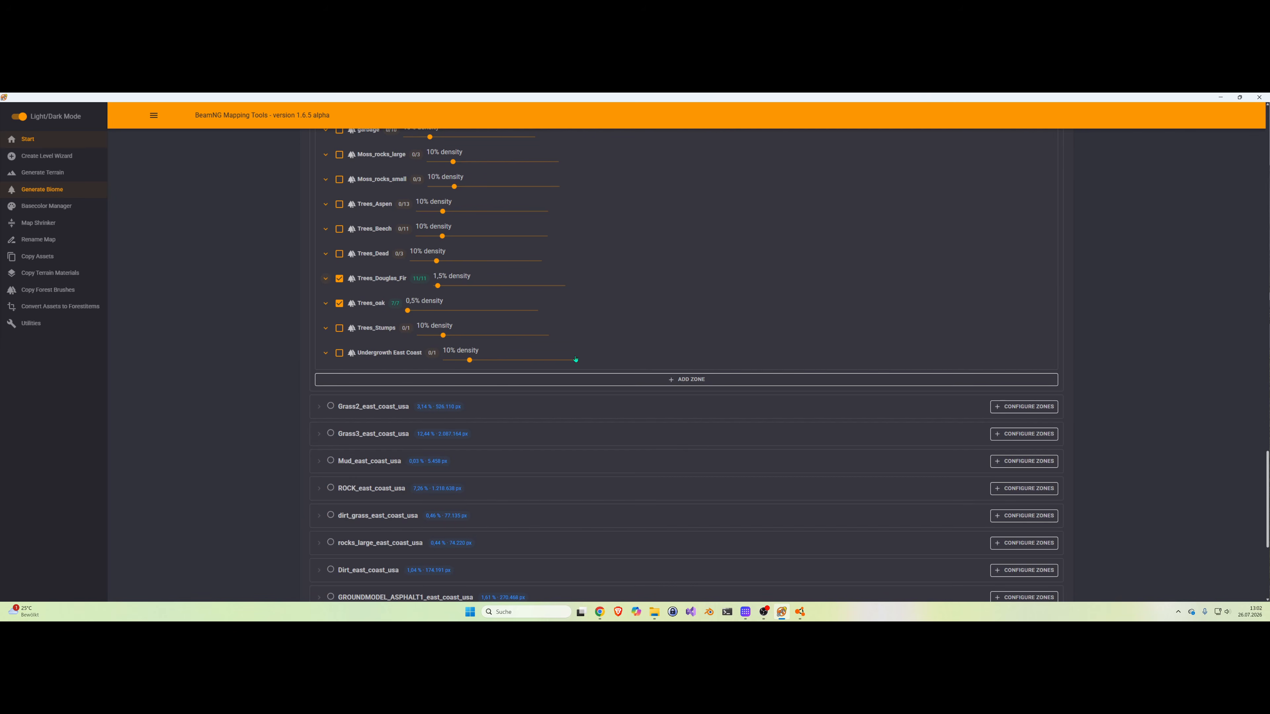
Step: Generate the forest items for all configured terrain material layers
scroll(575, 359, up, 10)
scroll(576, 359, up, 10)
scroll(576, 359, up, 10)
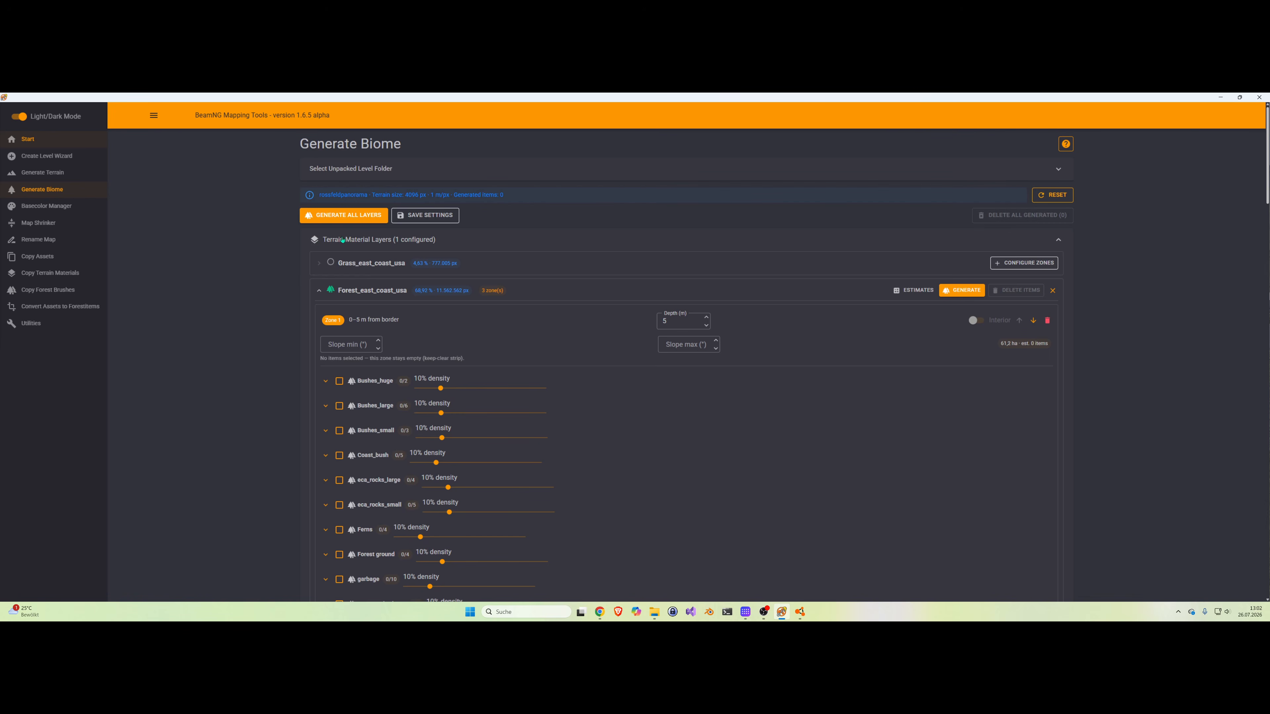
click(356, 216)
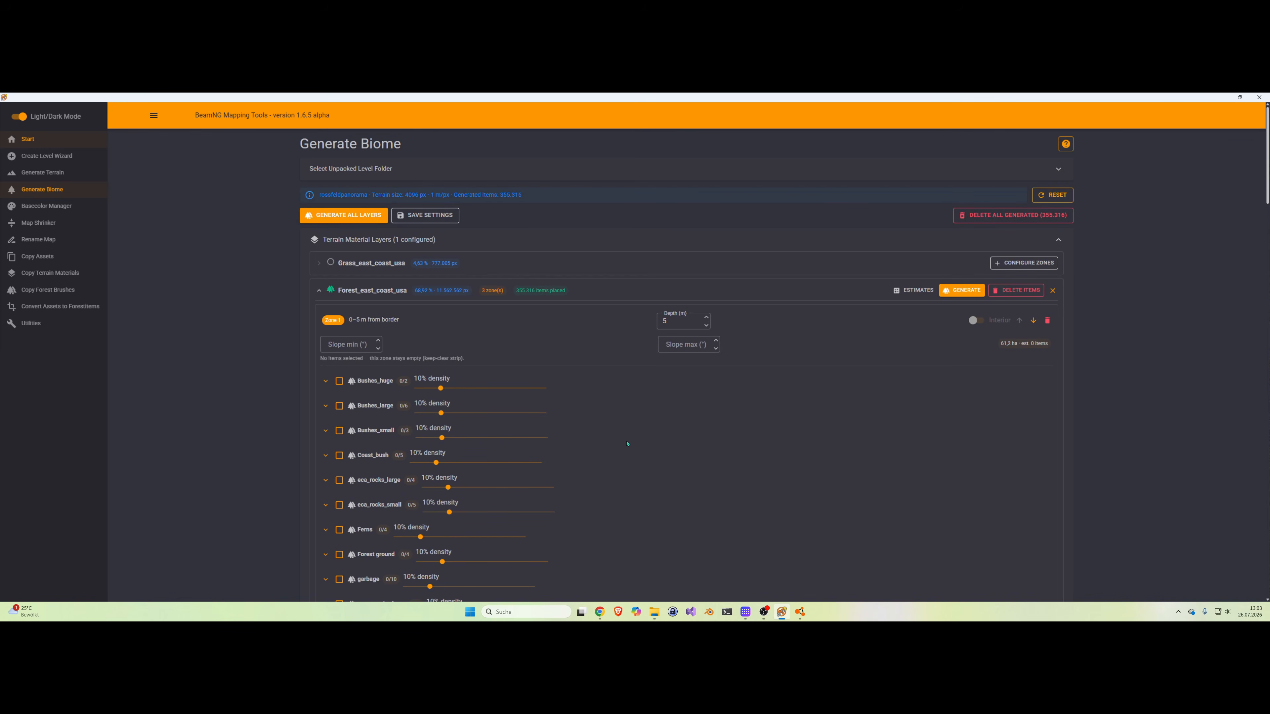
Step: Switch to BeamNG.drive and start a freeroam session on the Rossfeld Panorama level
click(800, 611)
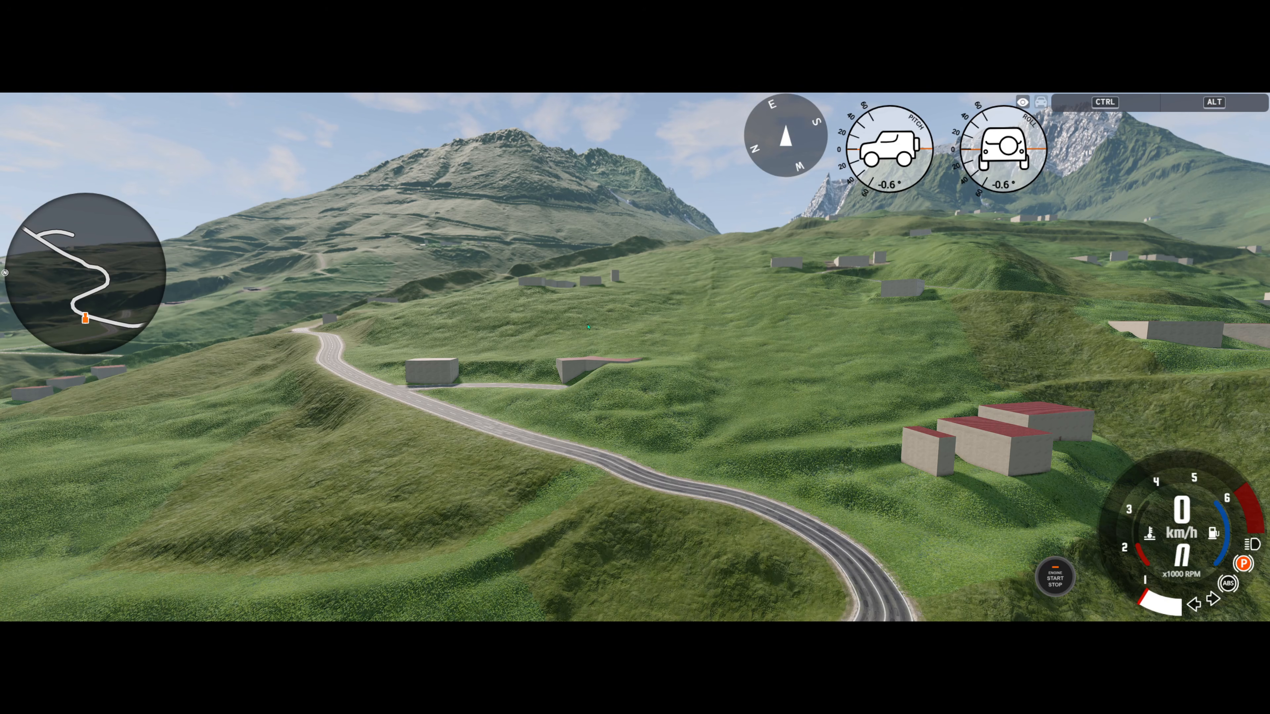
key(Escape)
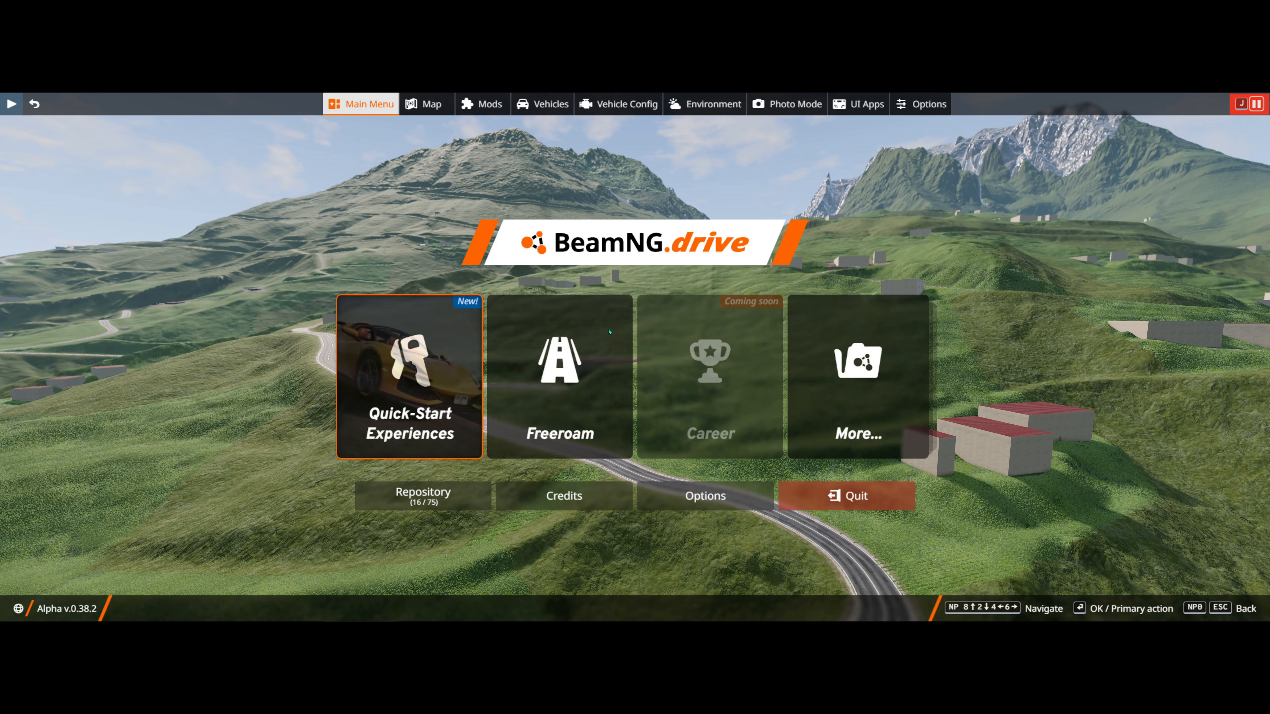
click(547, 429)
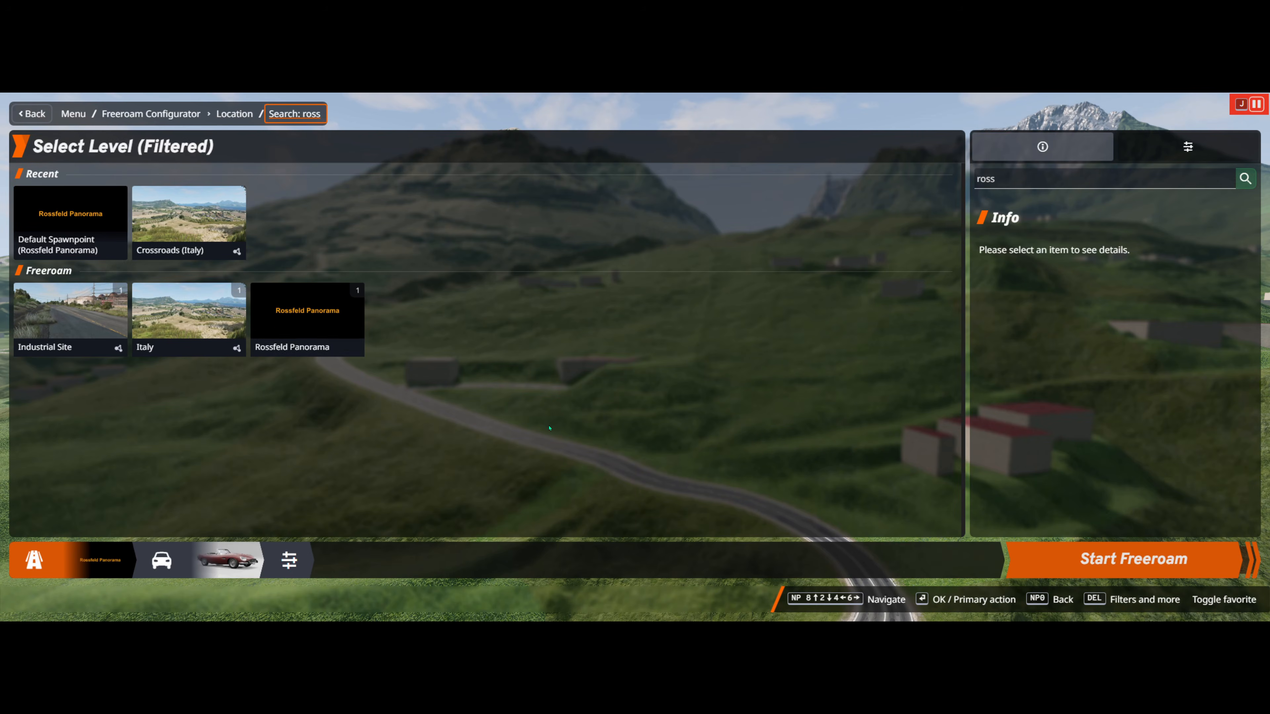
click(308, 316)
click(1100, 561)
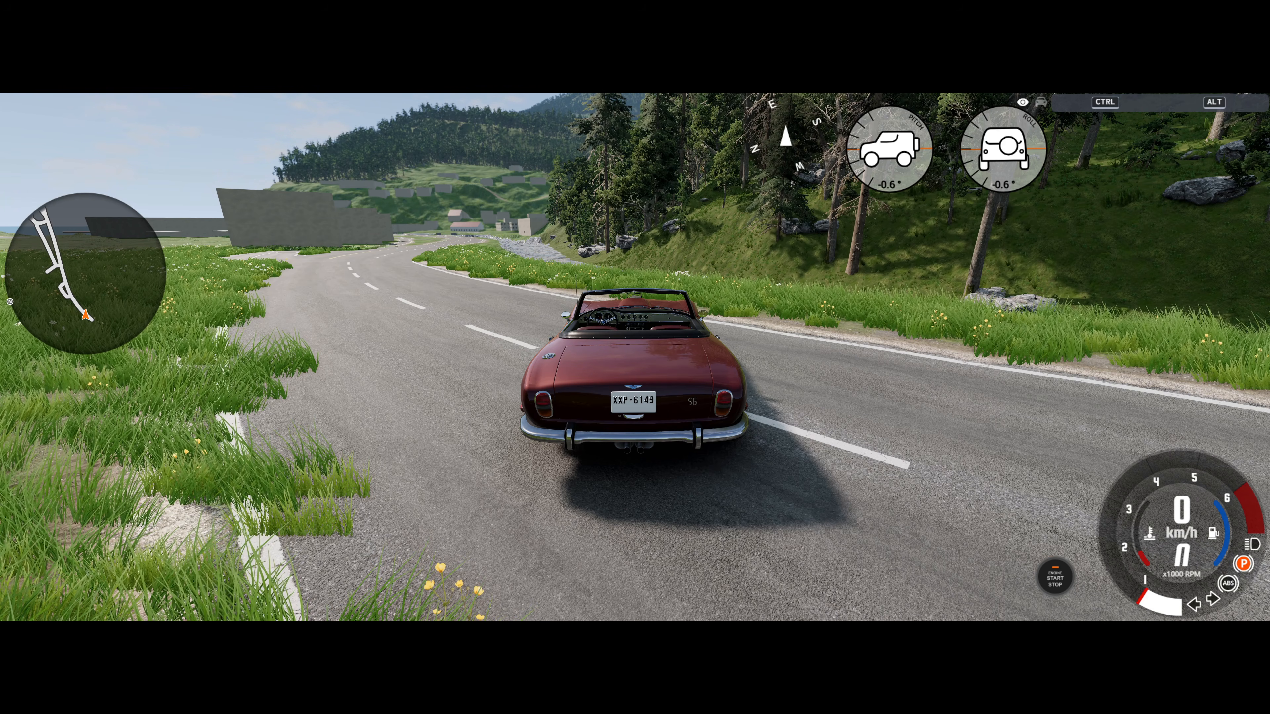
Step: Fly through the level with the free camera to examine the generated trees and rocks along the roads and meadow
right_drag(518, 436, 783, 453)
key(shift+c)
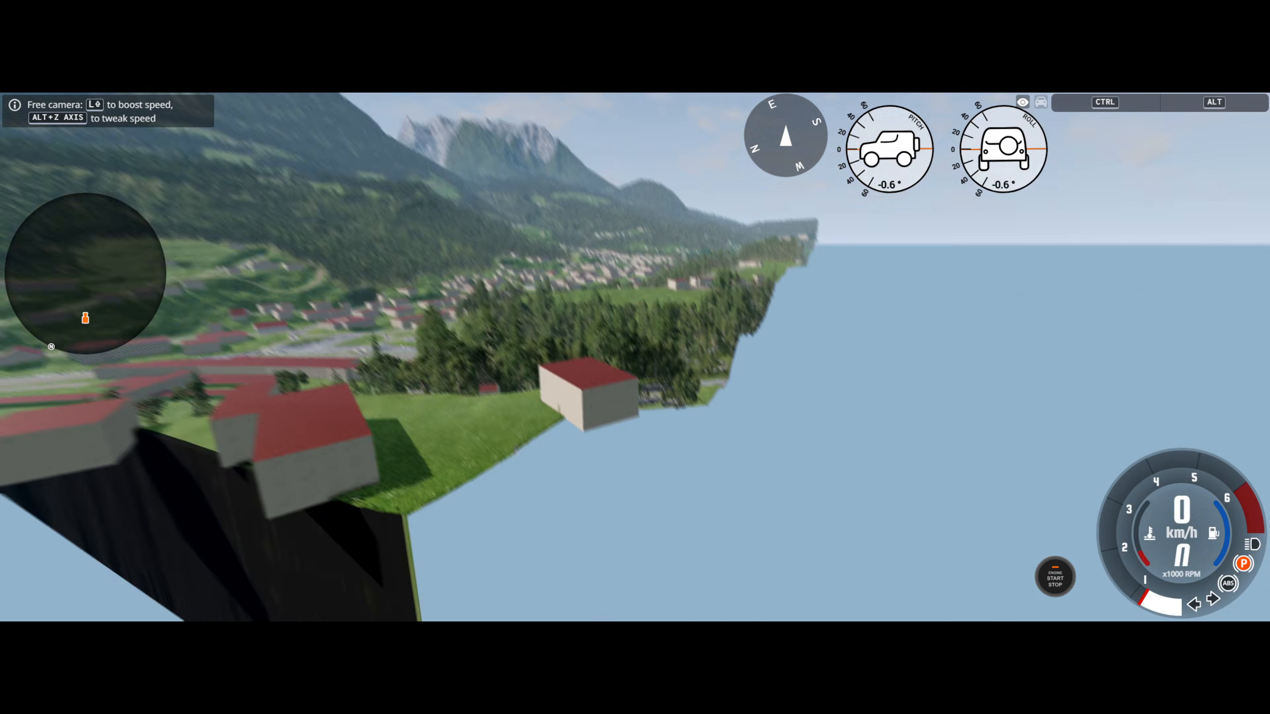
key(w)
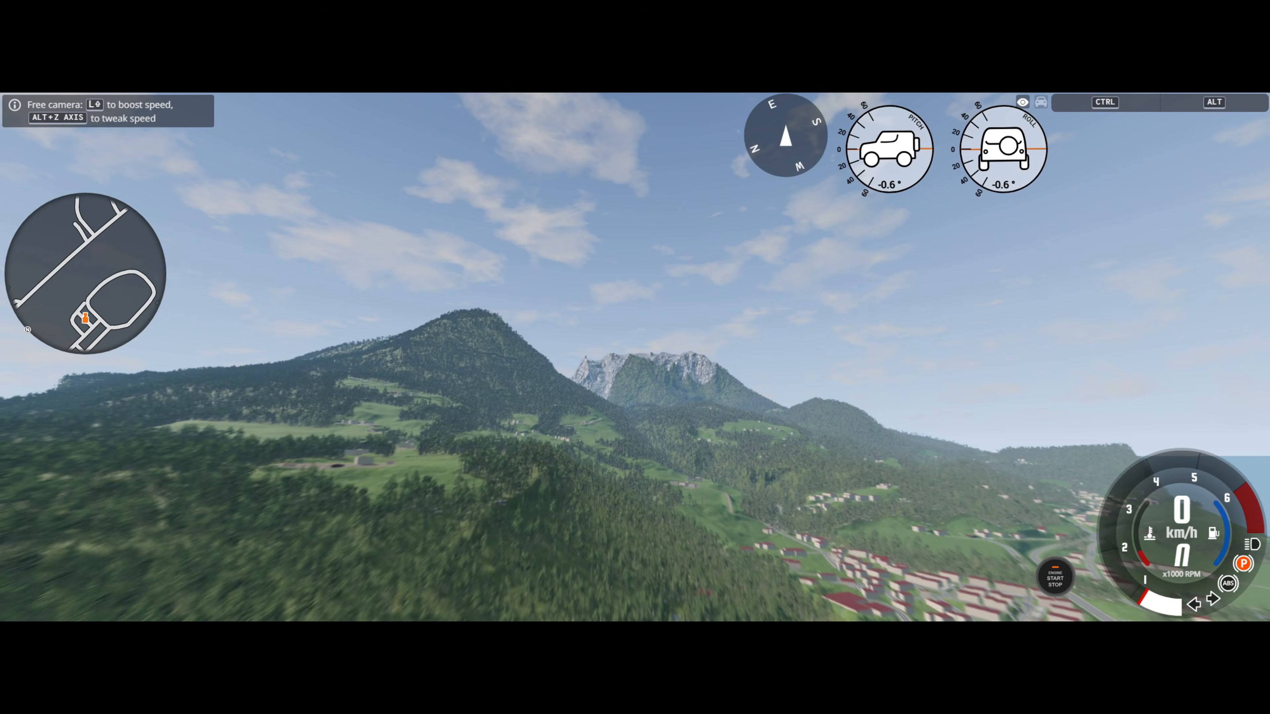
key(w)
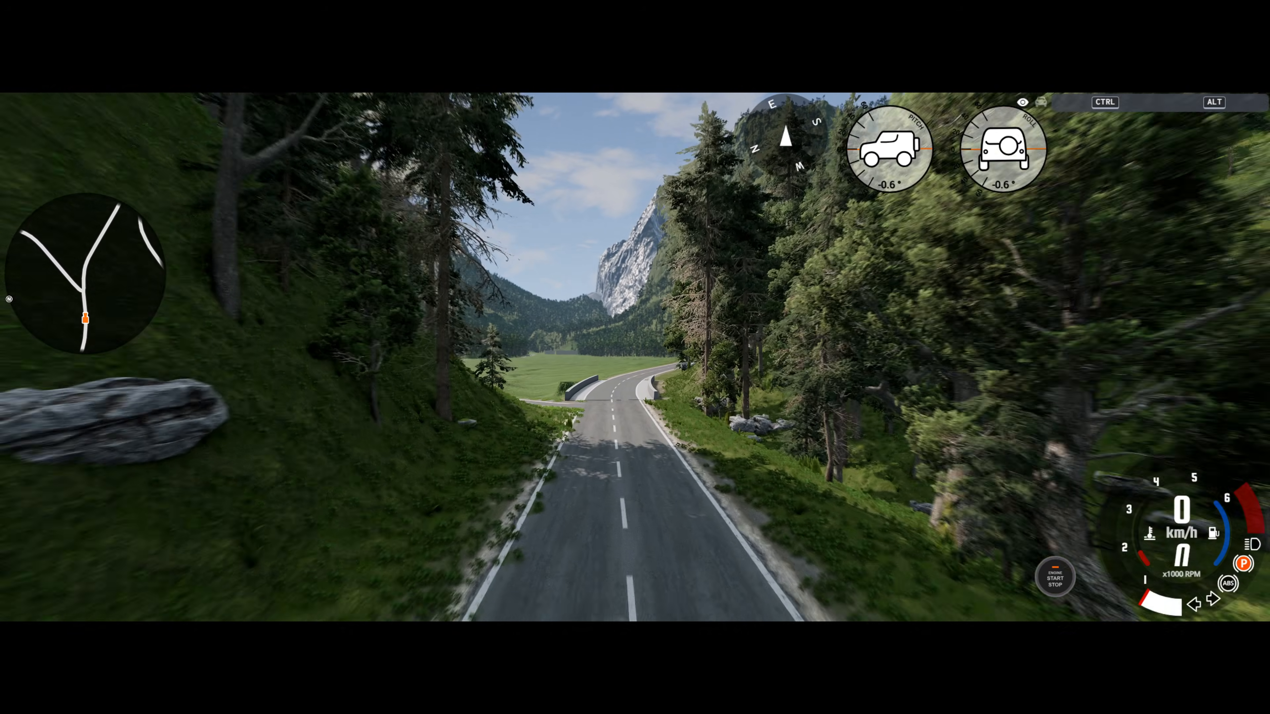
key(w)
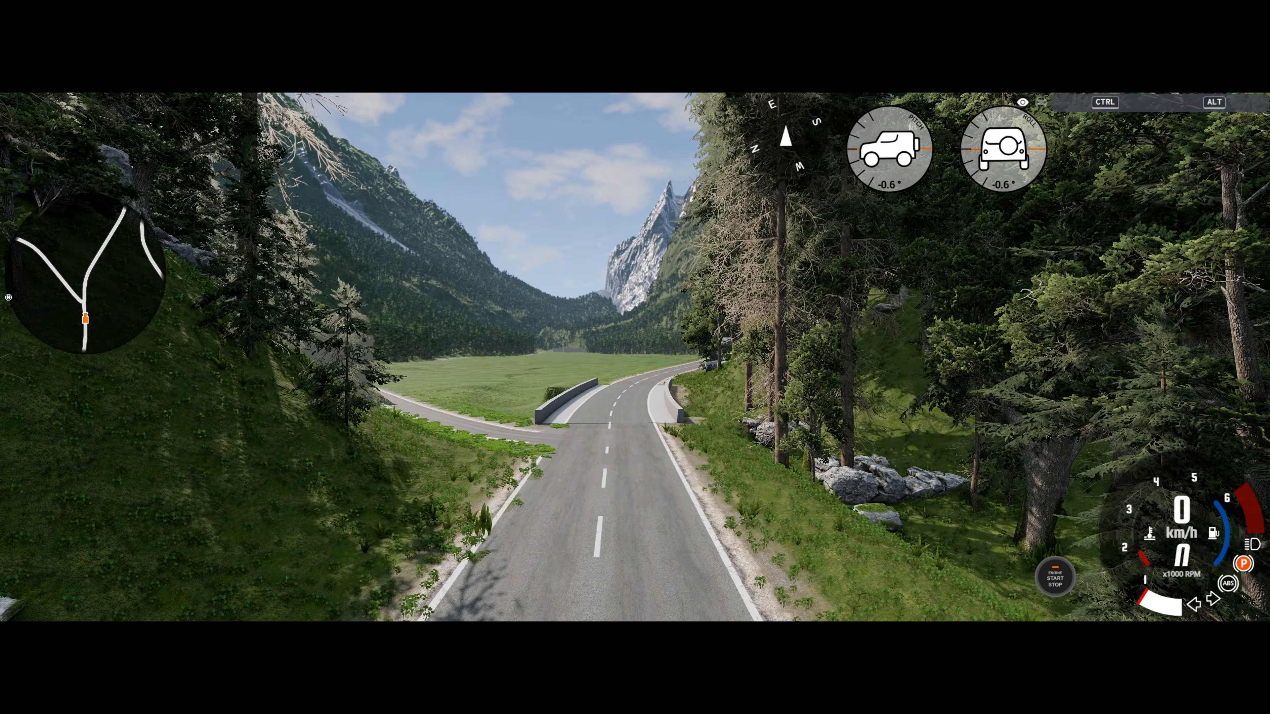
key(w)
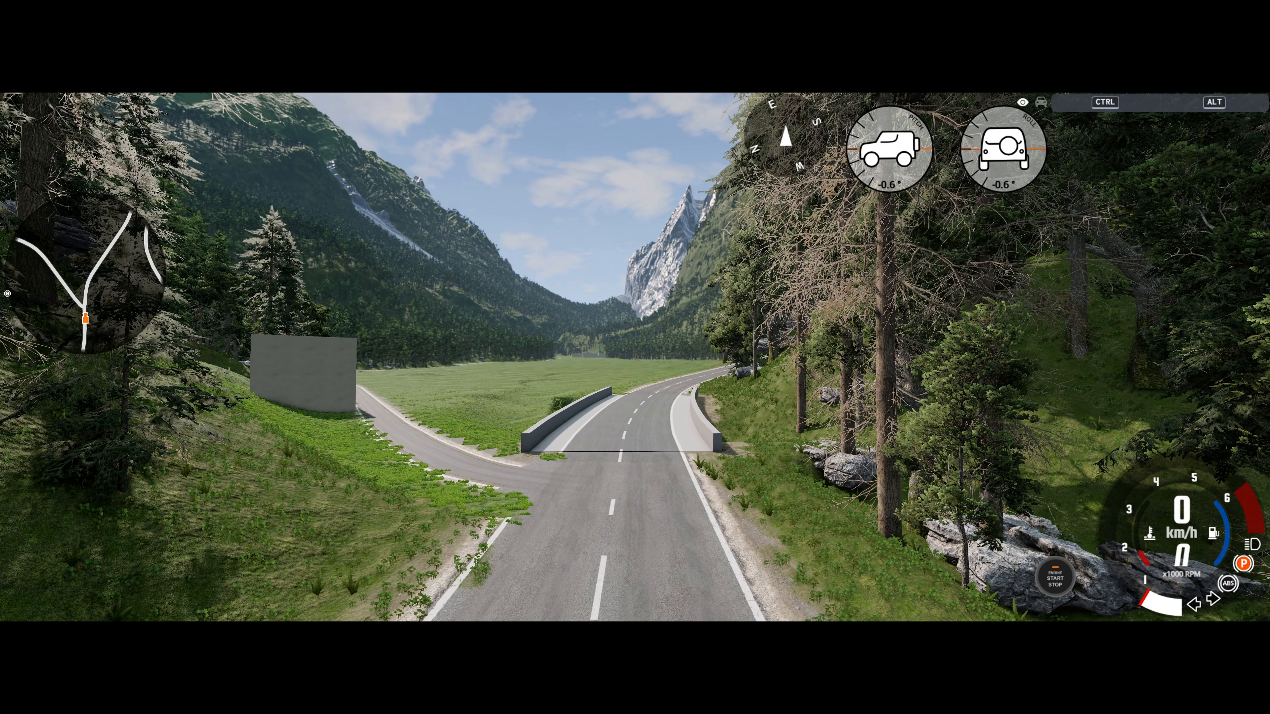
key(w)
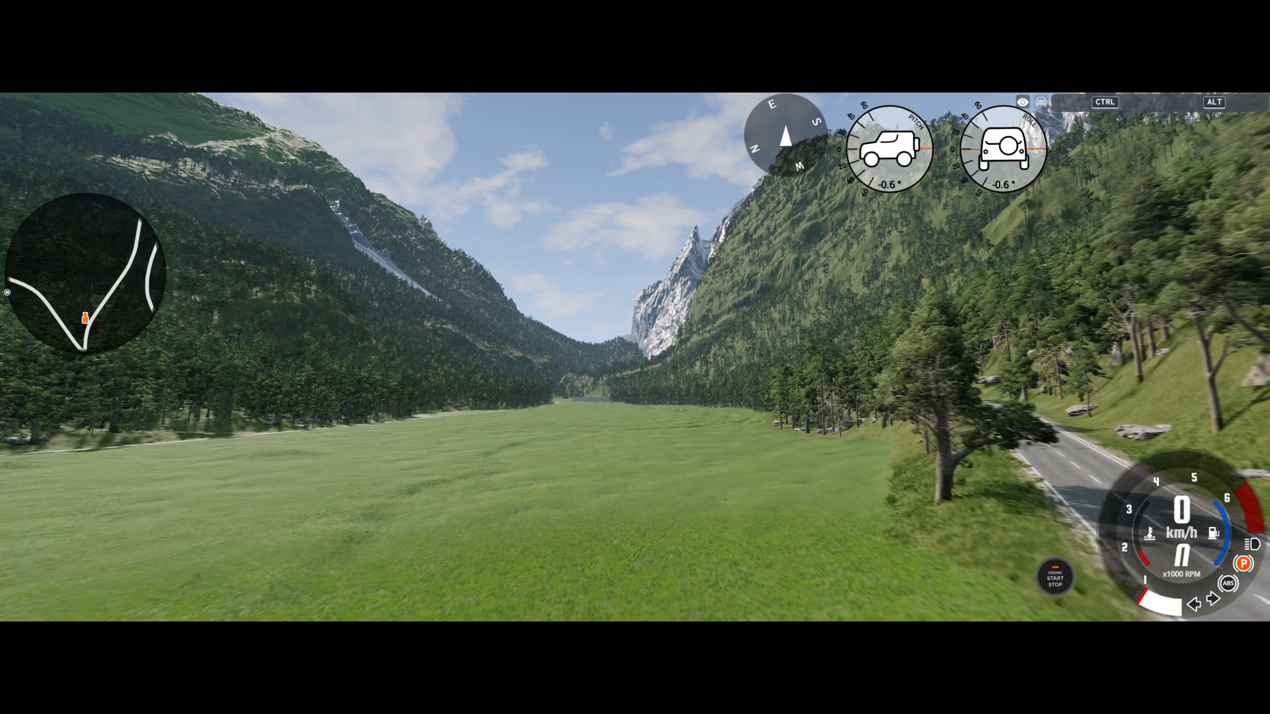
right_drag(250, 402, 391, 427)
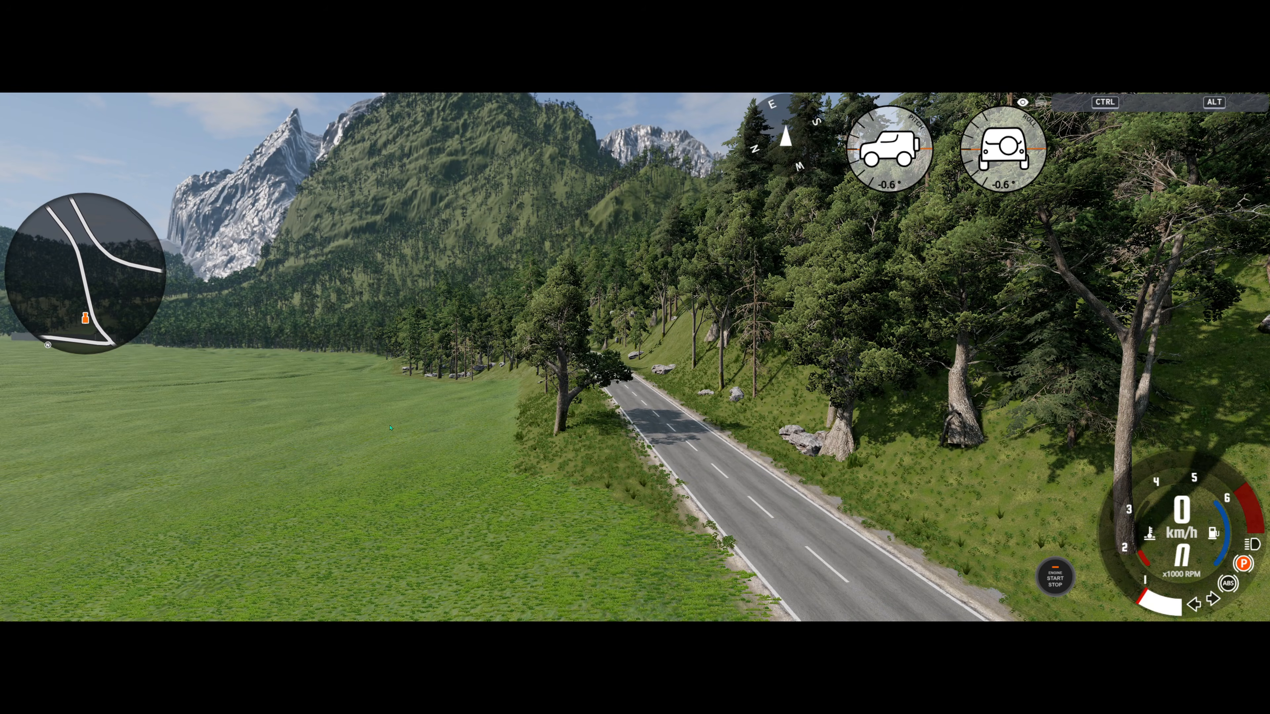
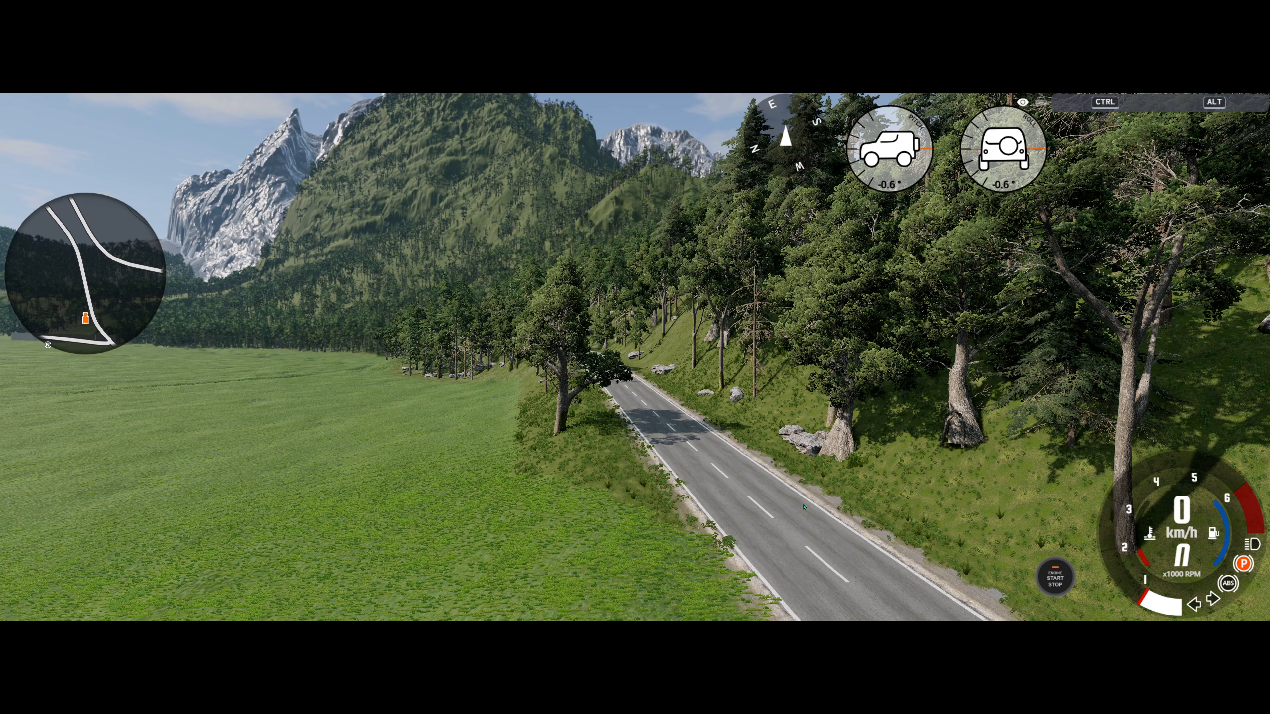
Step: Inspect the forest from above and the spot where the asphalt road changes into the dirt track
key(w)
right_drag(800, 511, 799, 575)
key(w)
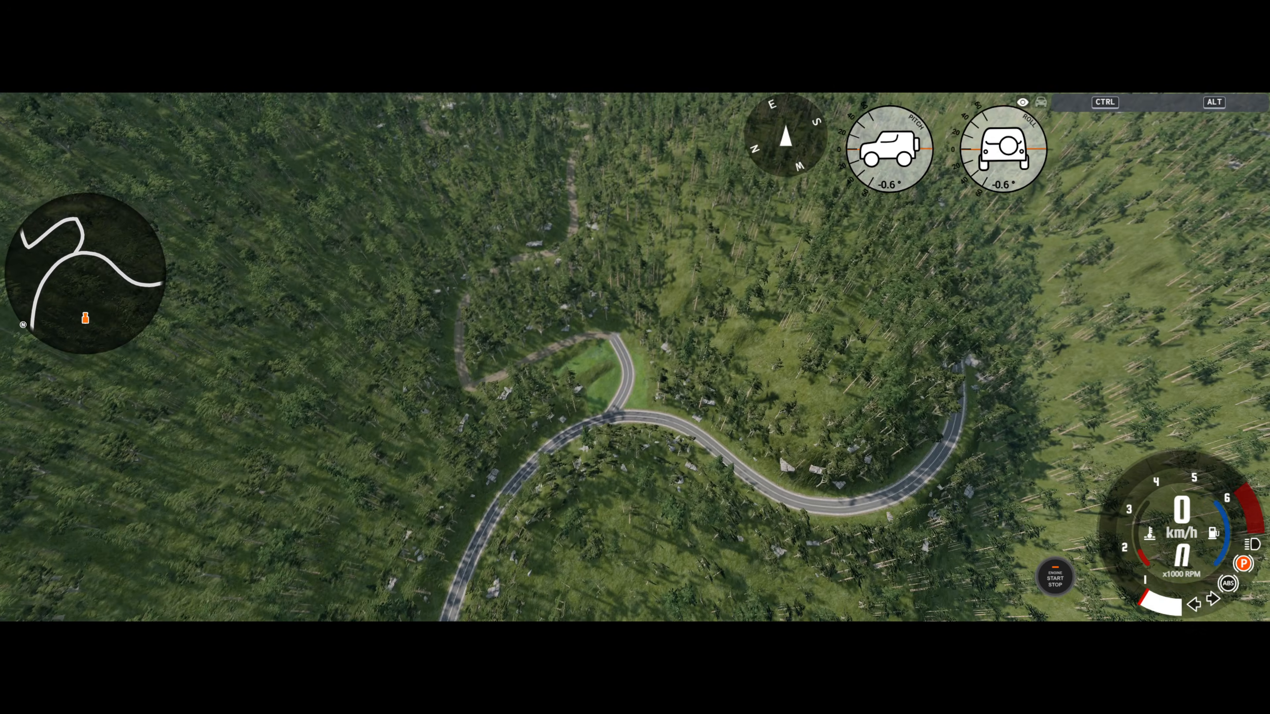
key(w)
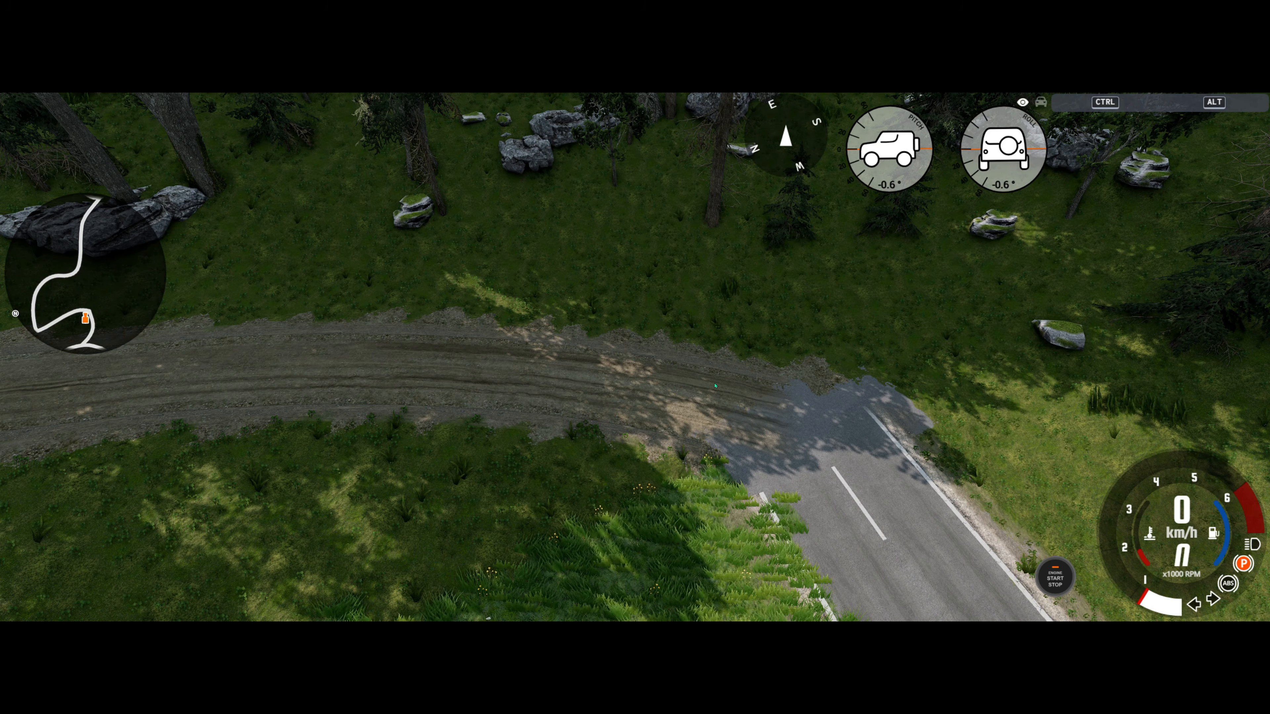
Step: Switch back to BeamNG Mapping Tools and load the rossfeldpanorama level folder into the Basecolor Manager
key(alt+Tab)
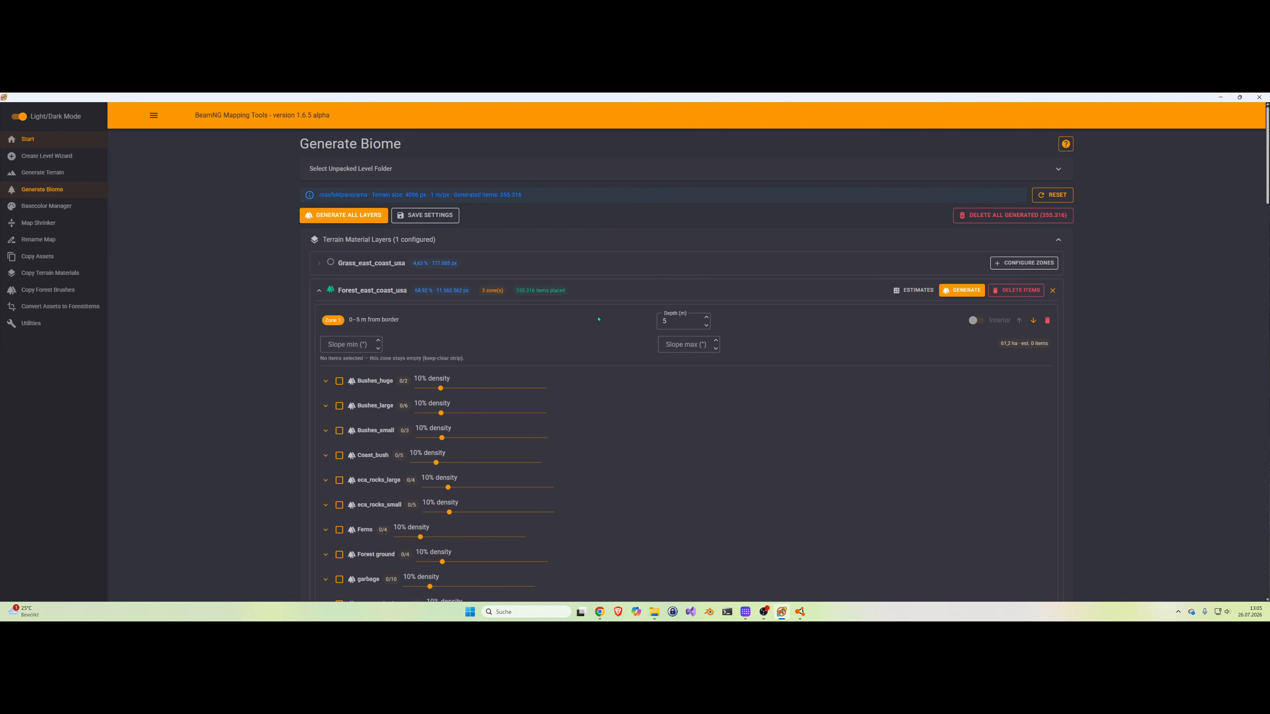
click(61, 206)
click(338, 199)
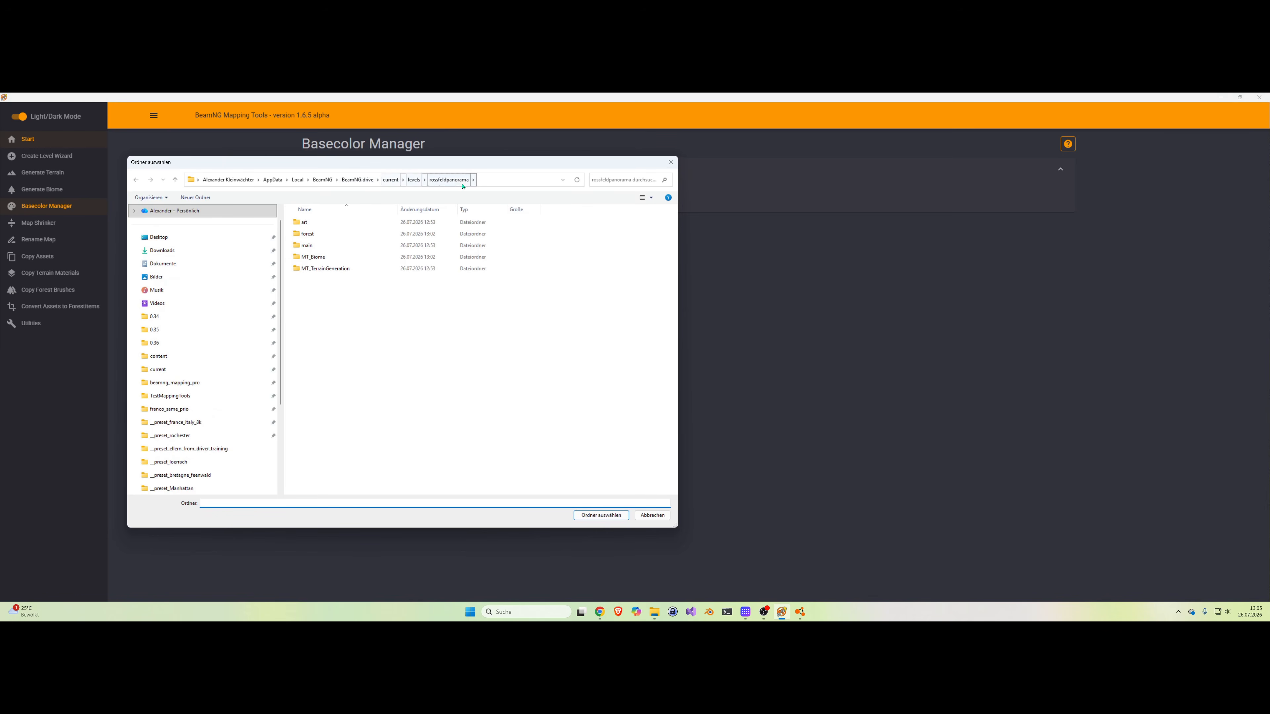
click(590, 516)
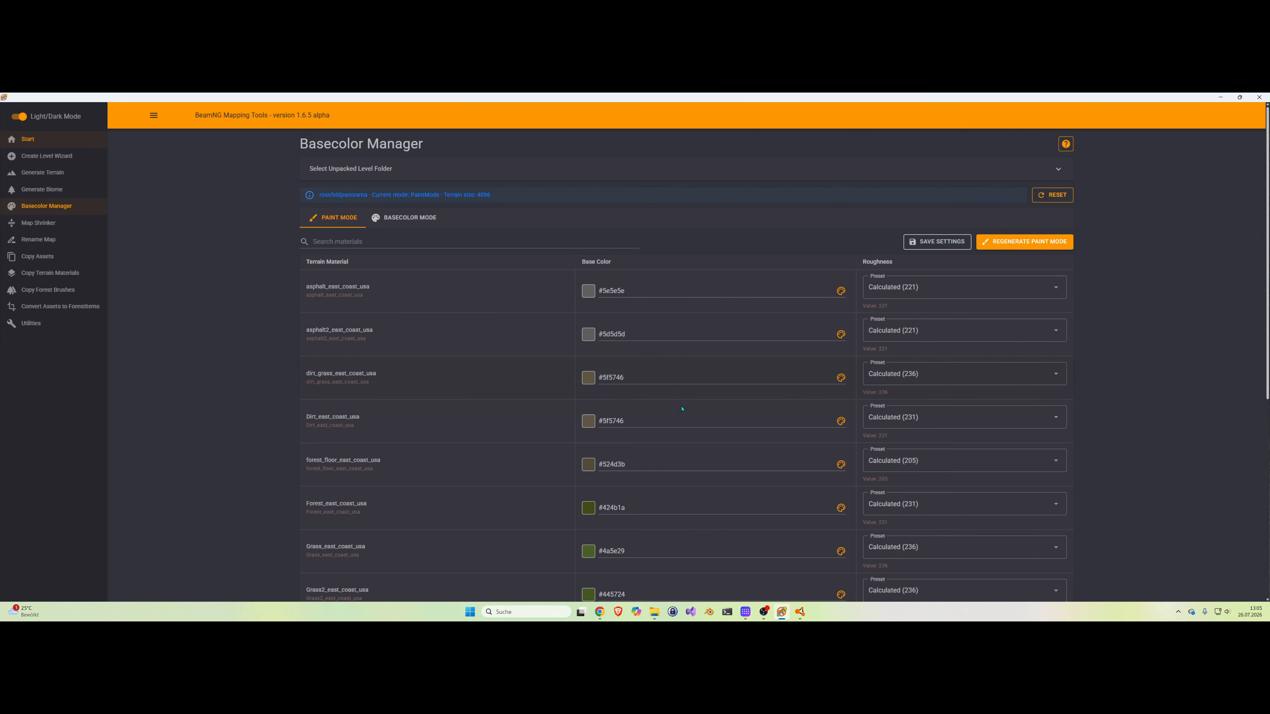
Step: In Basecolor mode, fetch the Google Satellite Only tile overlay and set its saturation to -44%
click(399, 222)
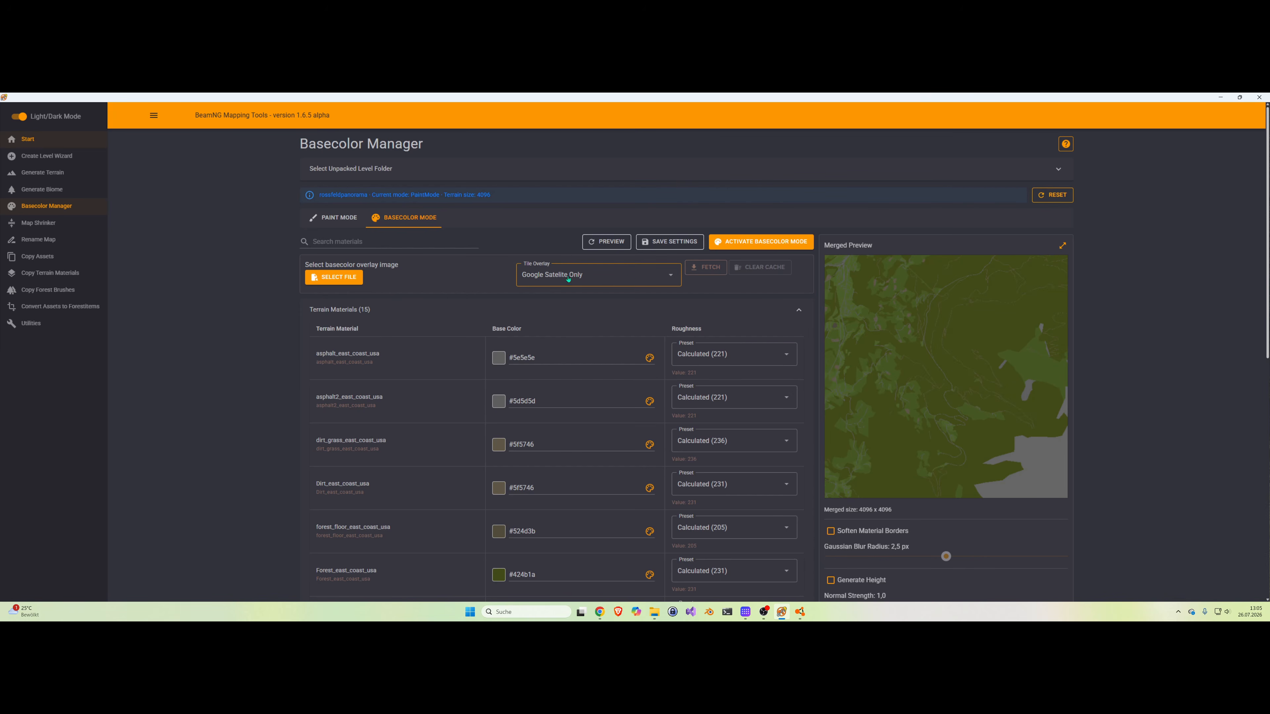
click(704, 267)
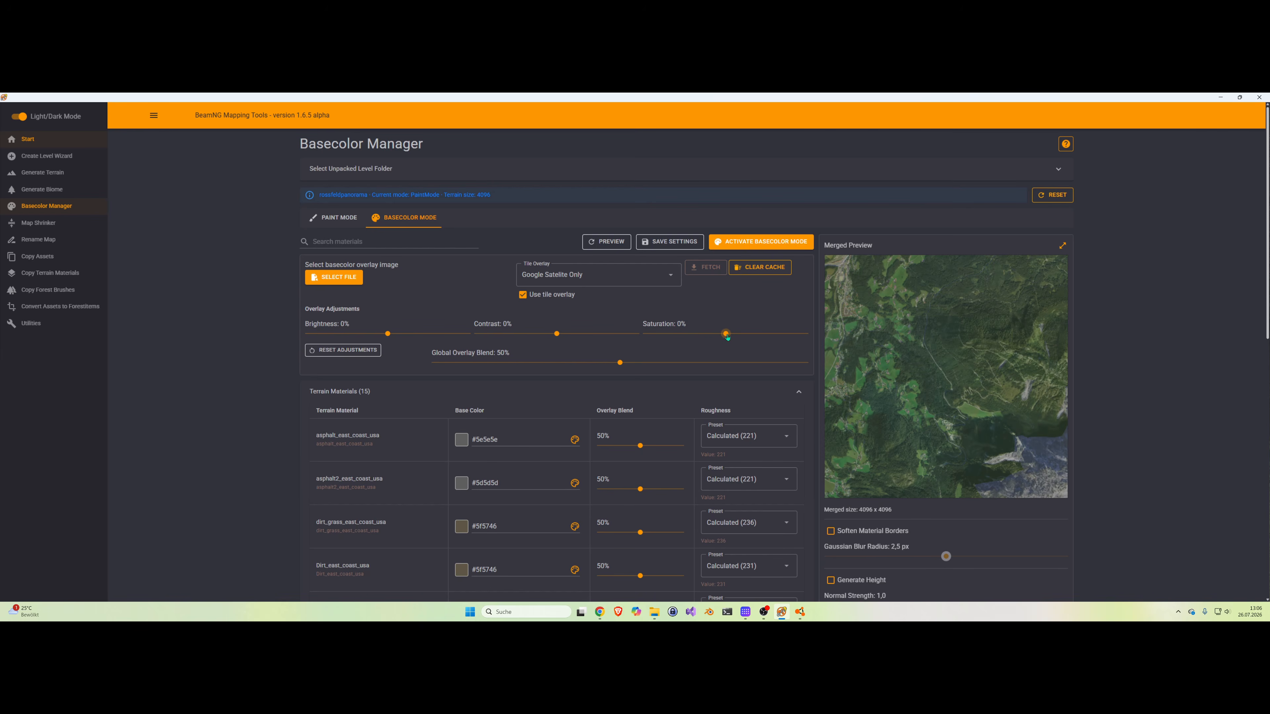
drag(726, 337, 693, 339)
drag(694, 341, 689, 342)
Step: Filter the terrain materials by "aspha" and set the overlay blend of all three asphalt materials to 0%
click(345, 243)
text(aspha)
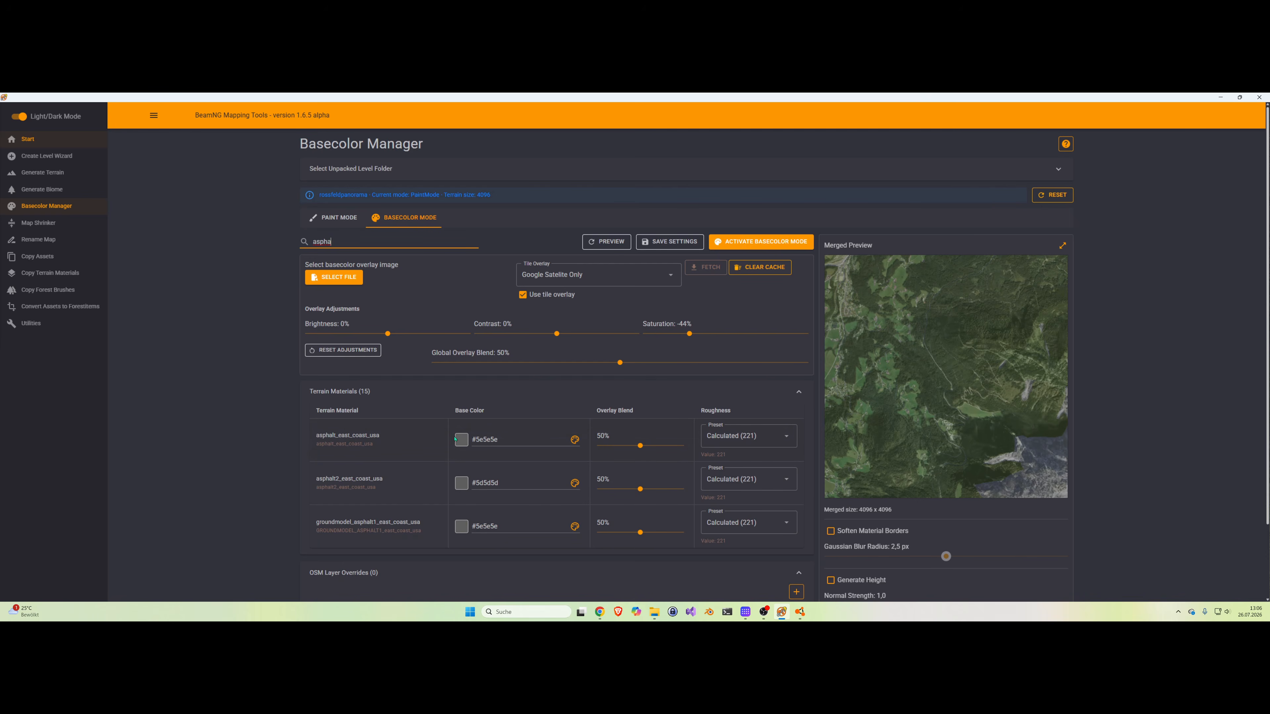
drag(611, 446, 598, 445)
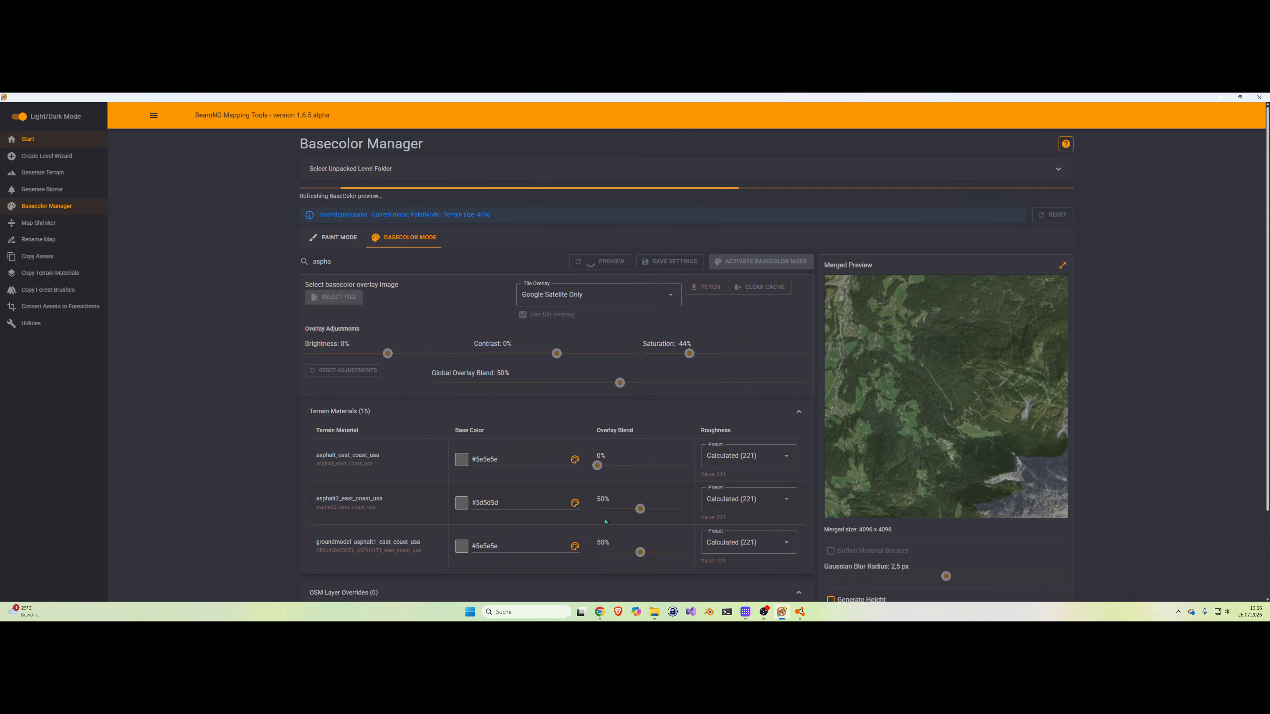
drag(604, 494, 596, 490)
drag(593, 534, 594, 534)
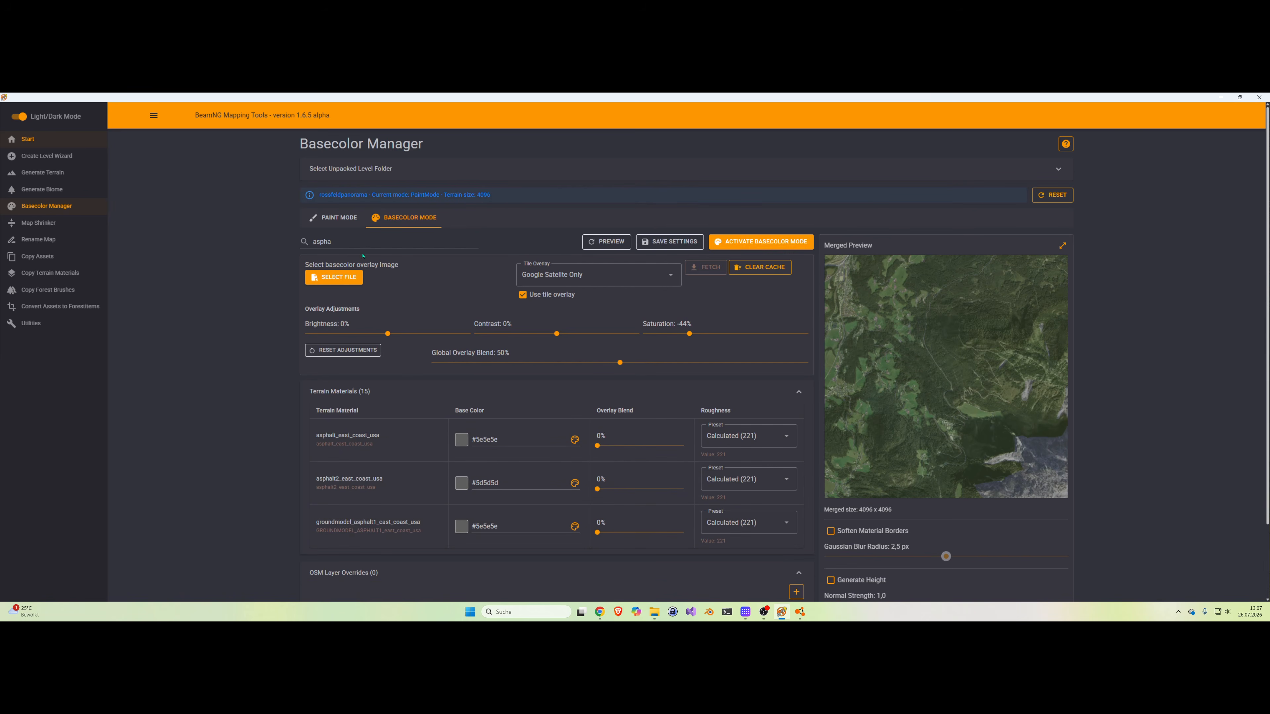
Step: Filter the terrain materials by "dirt" and set the overlay blend of Dirt_east_coast_usa to 0%
double_click(349, 242)
text(dirt)
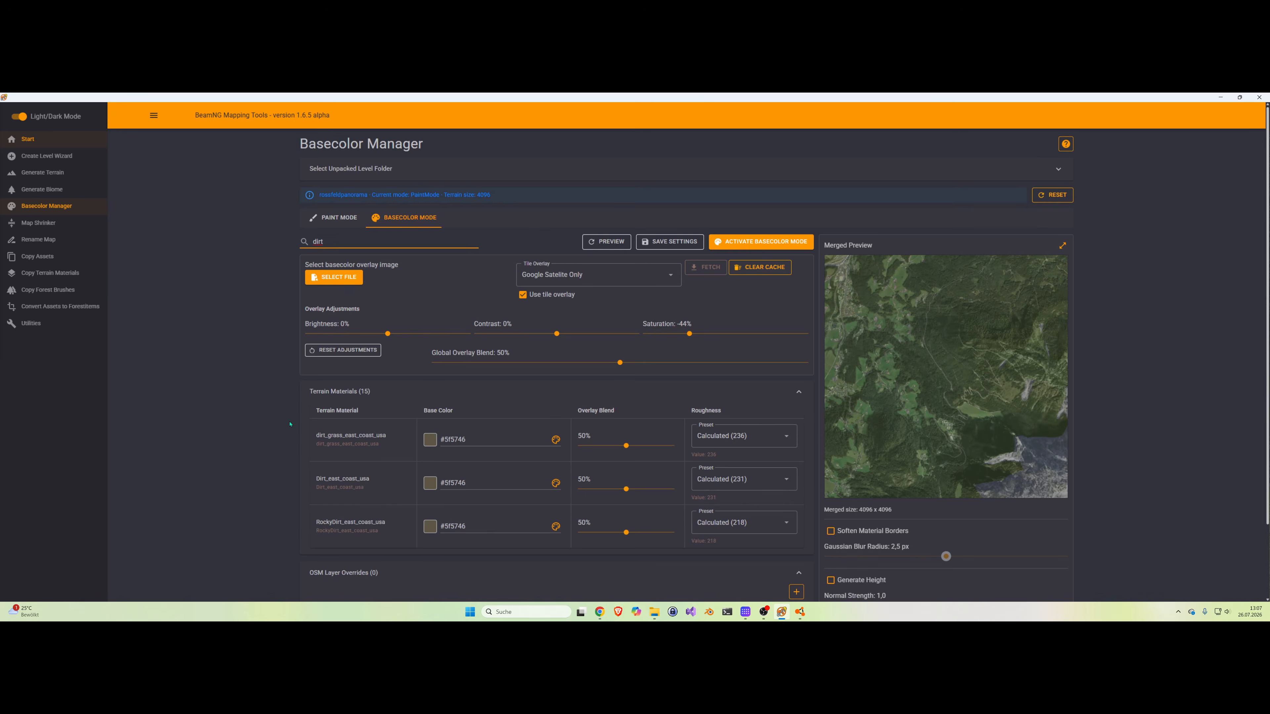
scroll(292, 425, down, 3)
click(459, 400)
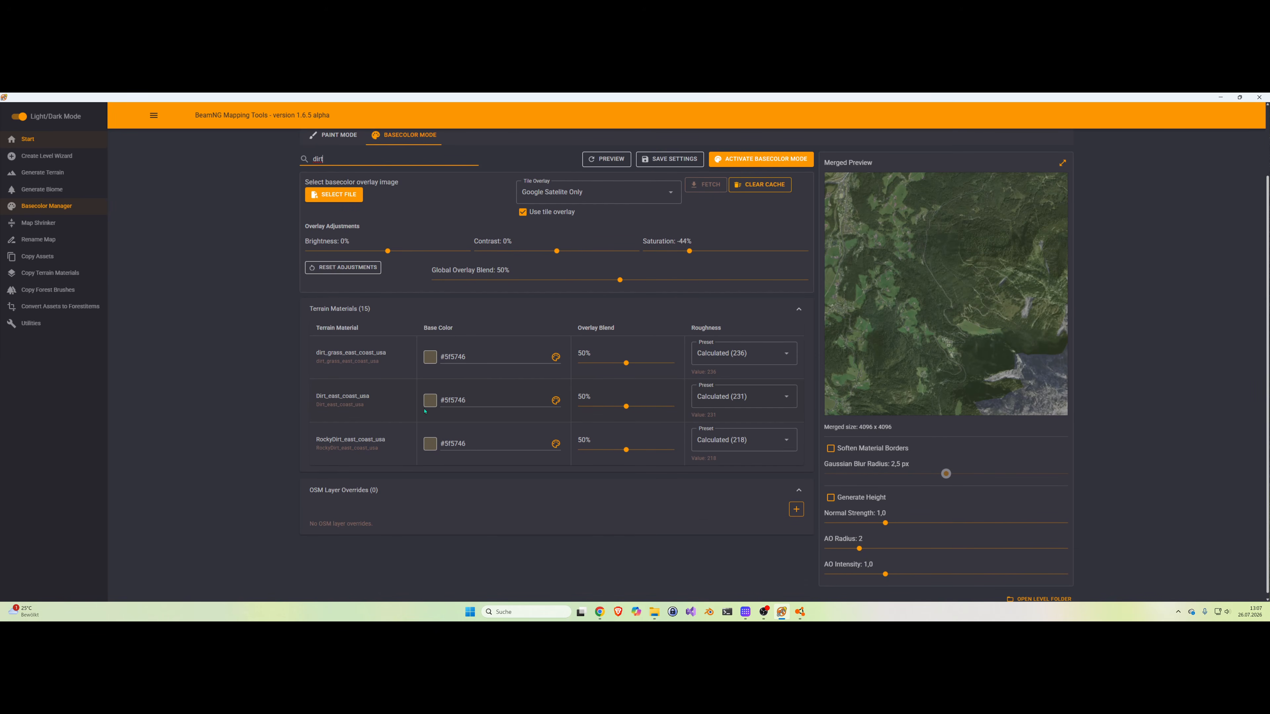
drag(620, 407, 577, 413)
click(543, 355)
scroll(696, 225, up, 2)
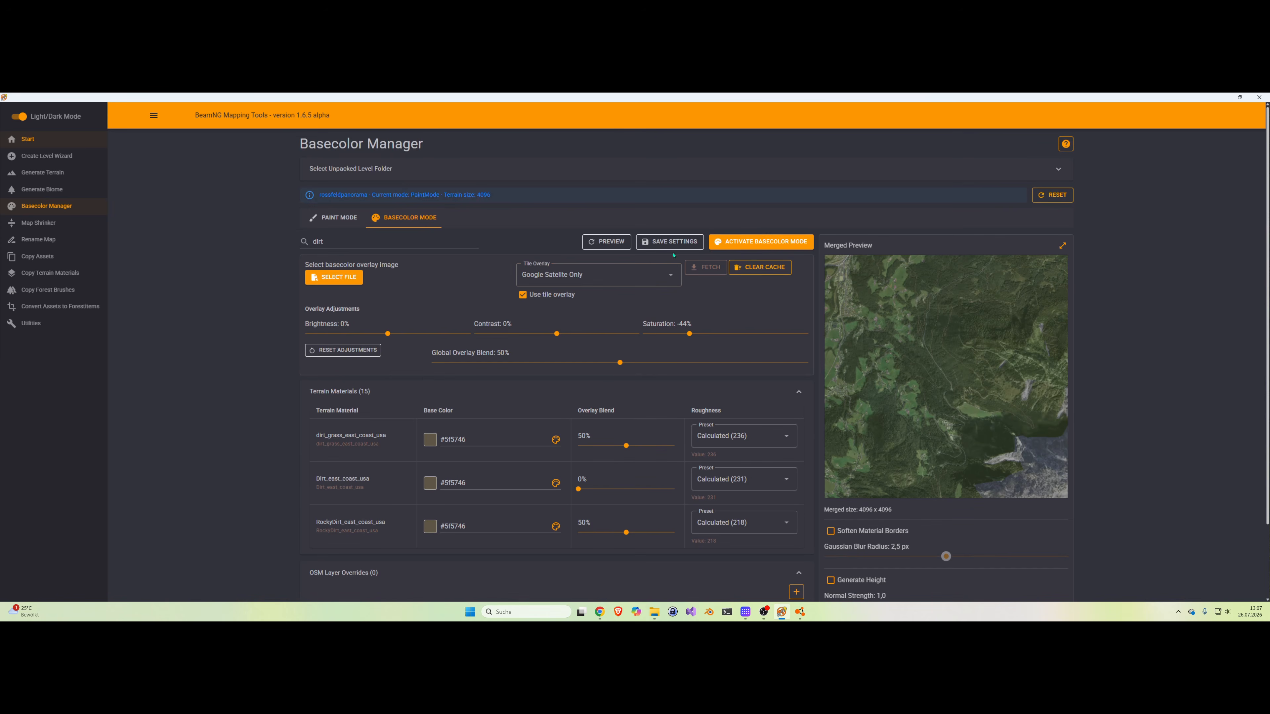
Step: Activate Basecolor mode for the level with the configured satellite overlay and material blends
click(736, 244)
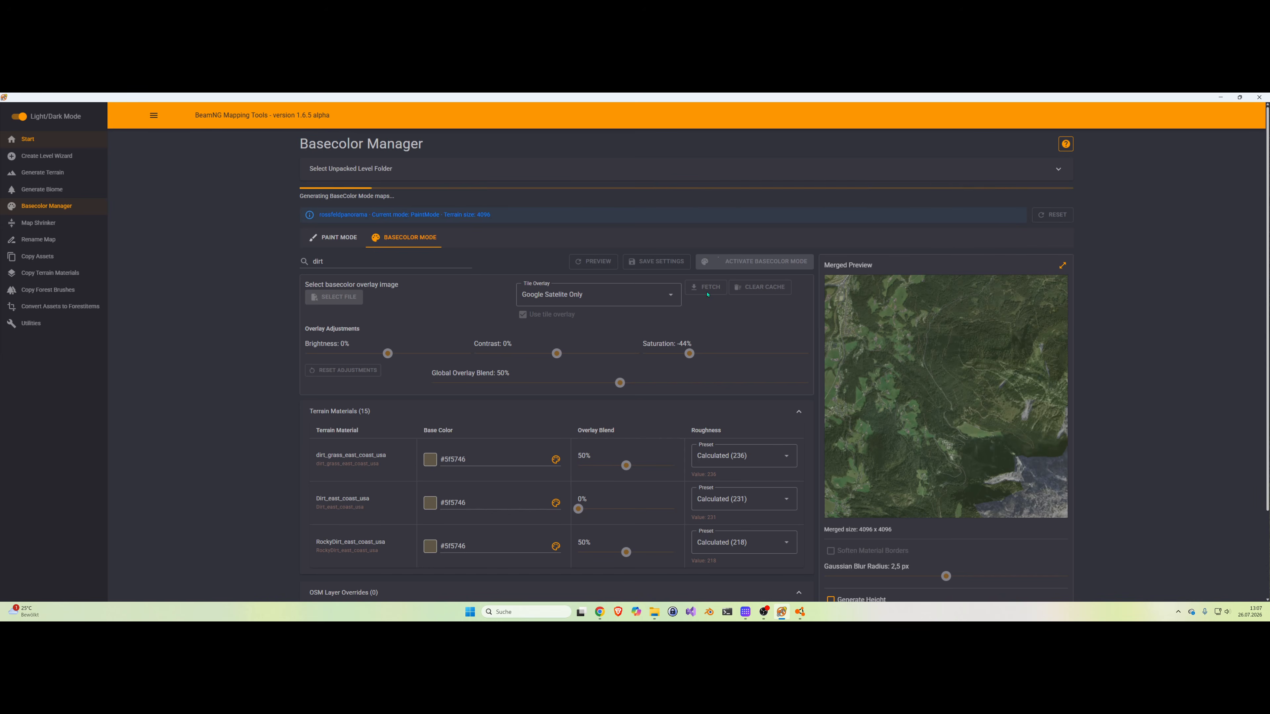
scroll(931, 459, down, 2)
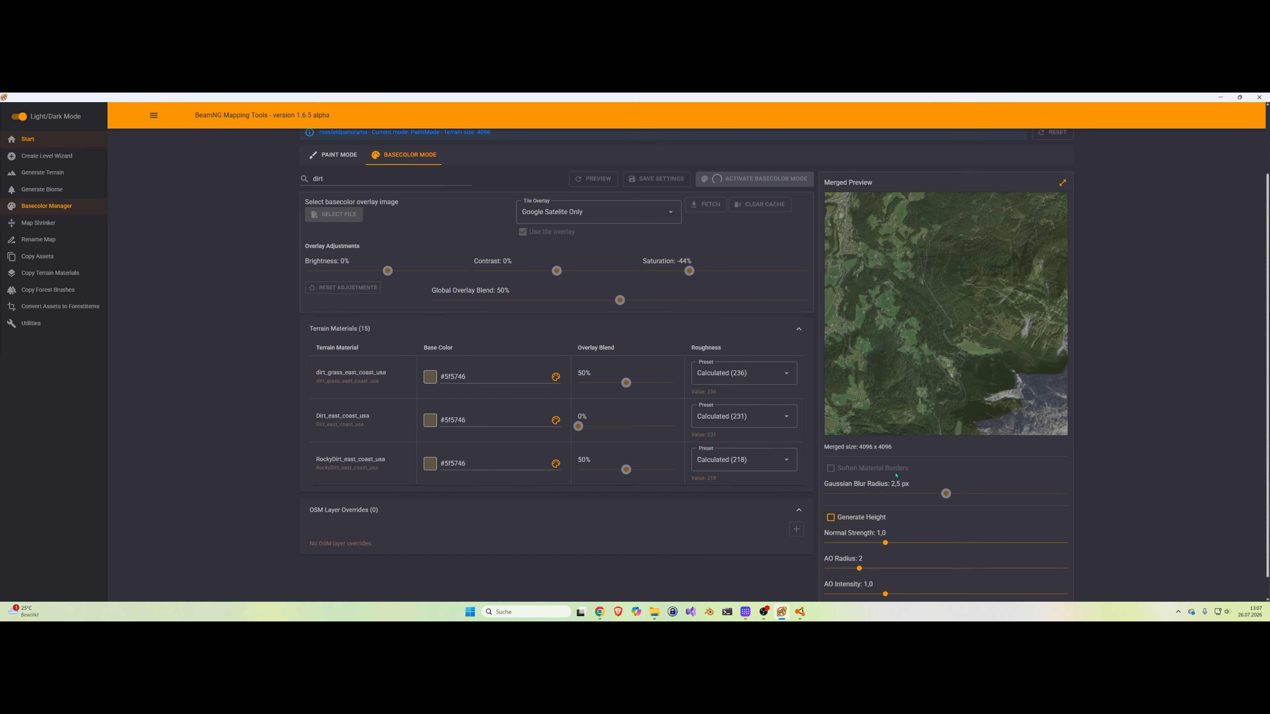
scroll(894, 280, up, 2)
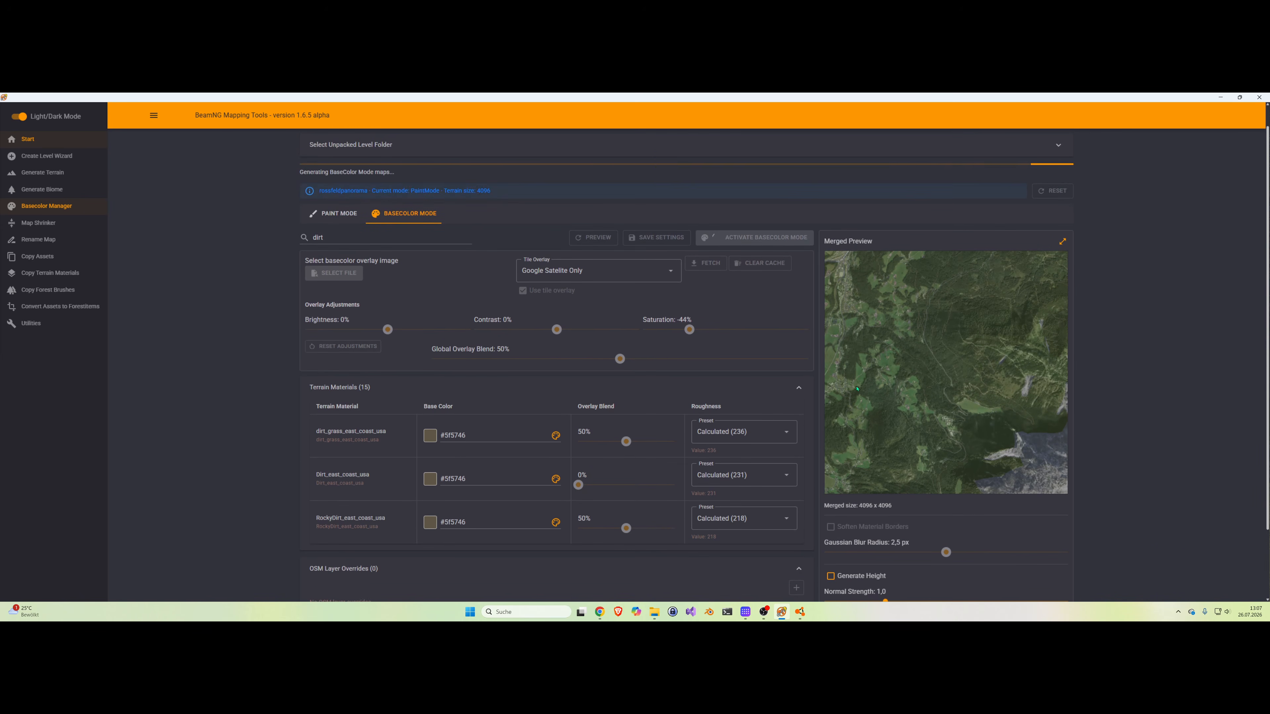
Step: Enable Soften Material Borders and Generate Height for the merged base colour map
scroll(1012, 348, down, 2)
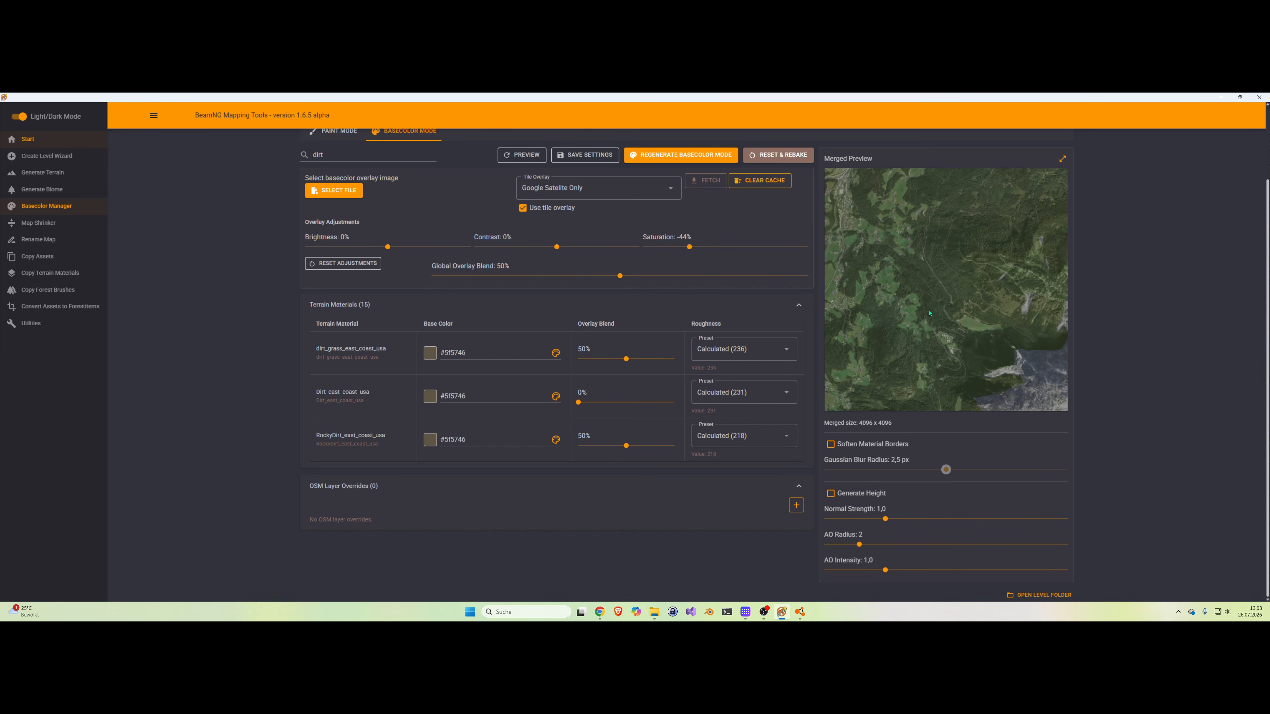
click(841, 444)
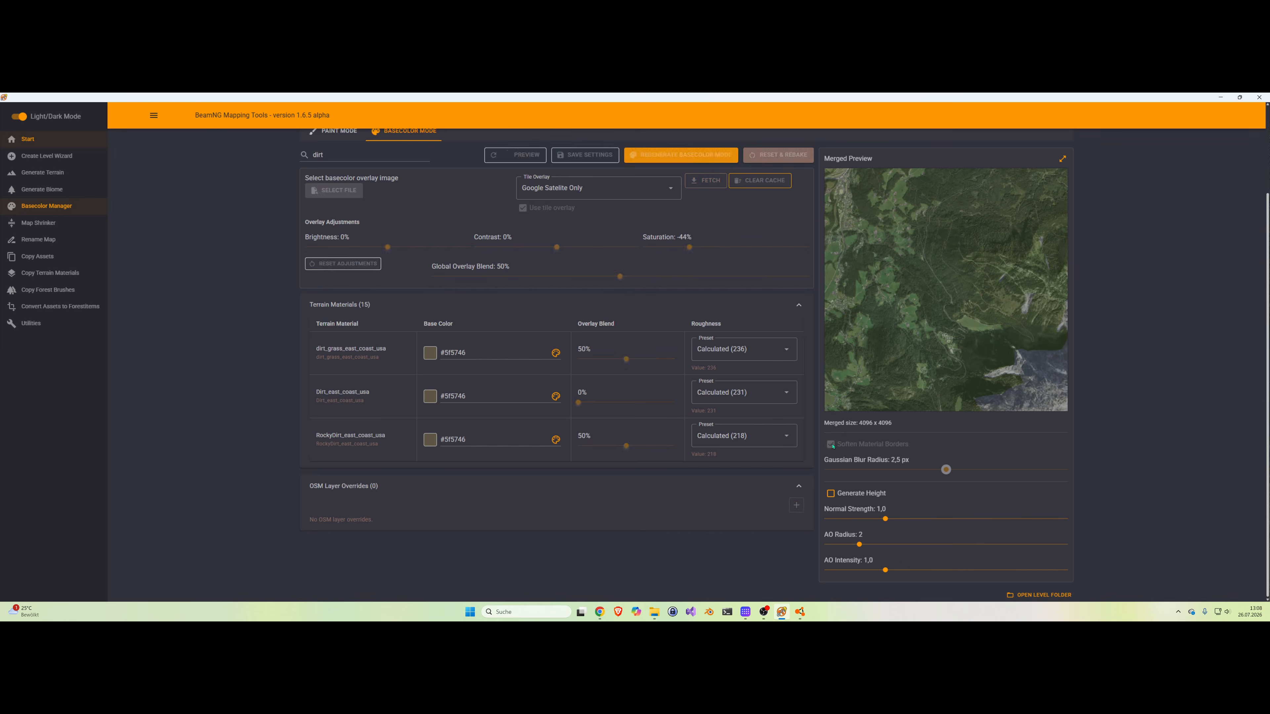
click(831, 494)
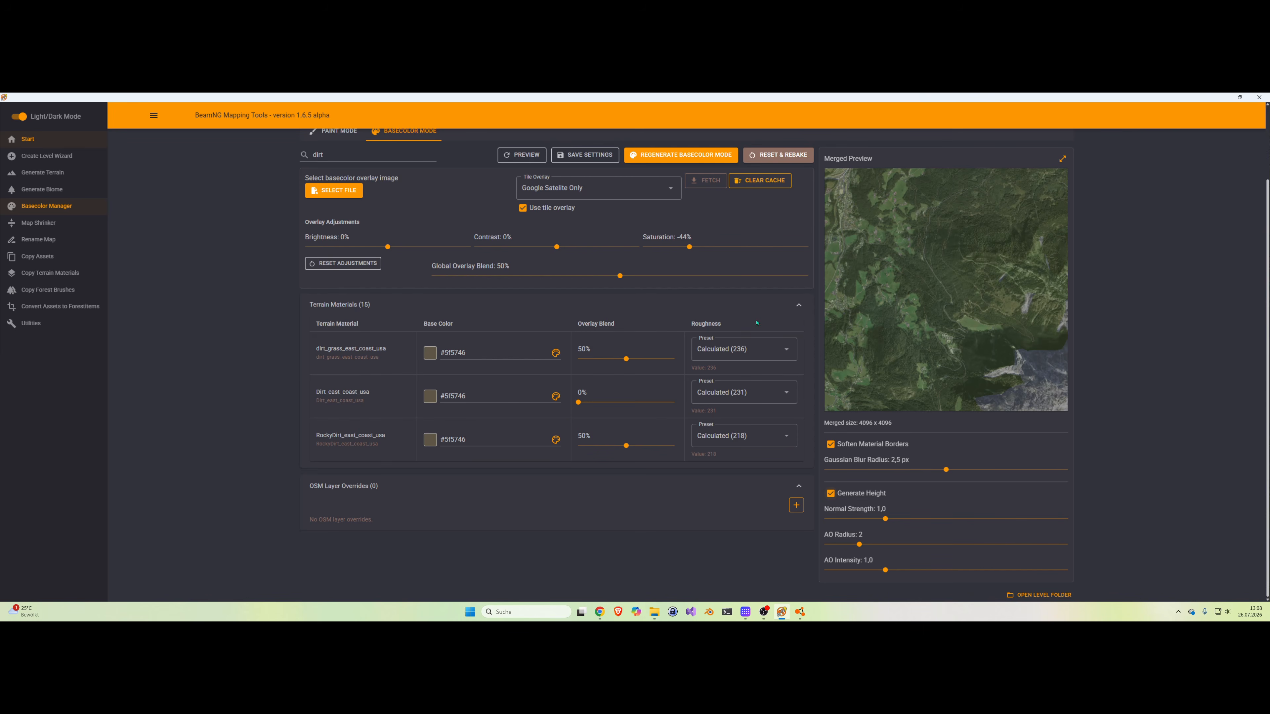
scroll(748, 215, up, 2)
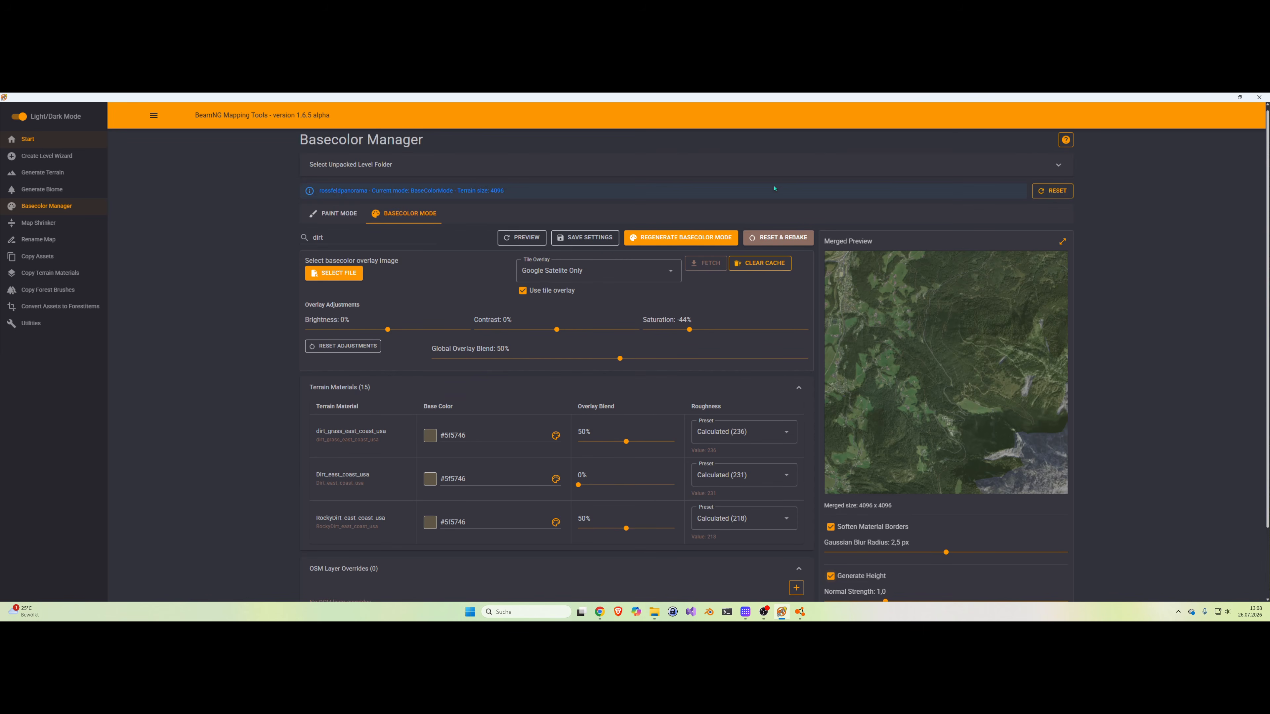
click(772, 257)
Step: Switch to BeamNG.drive and start a freeroam session at the Default Spawnpoint of Rossfeld Panorama
click(799, 618)
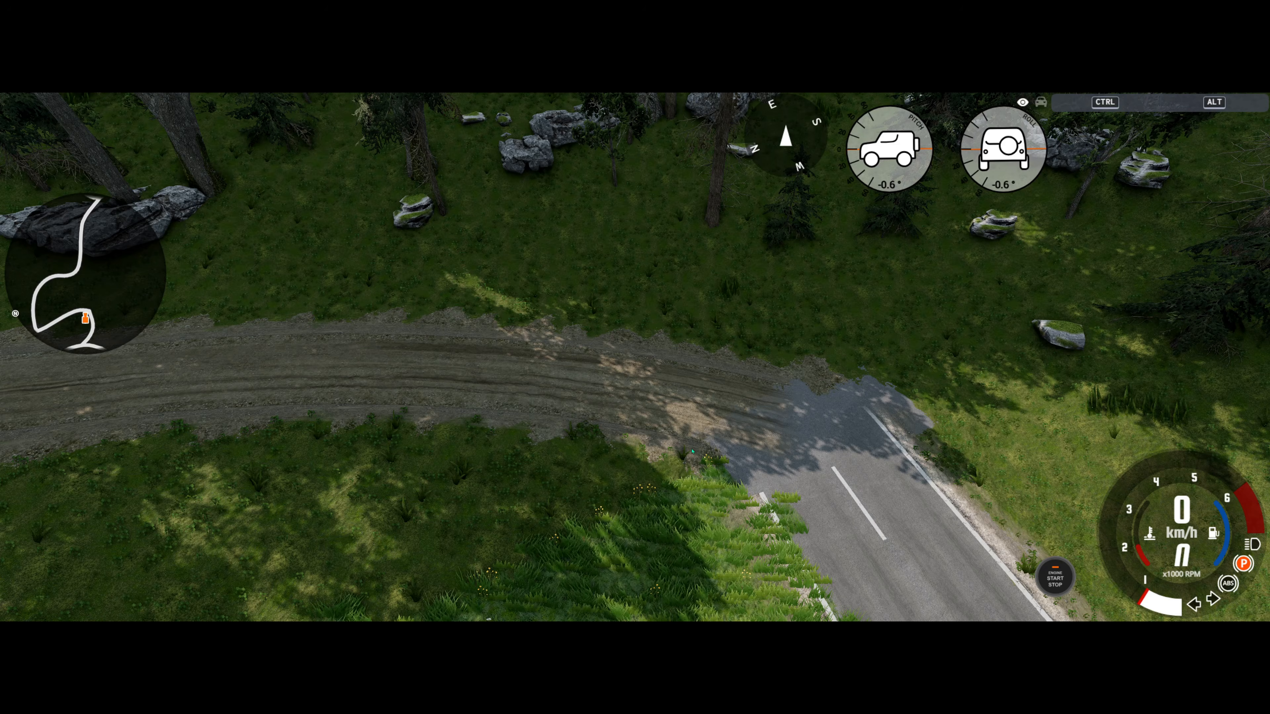
key(Escape)
click(591, 416)
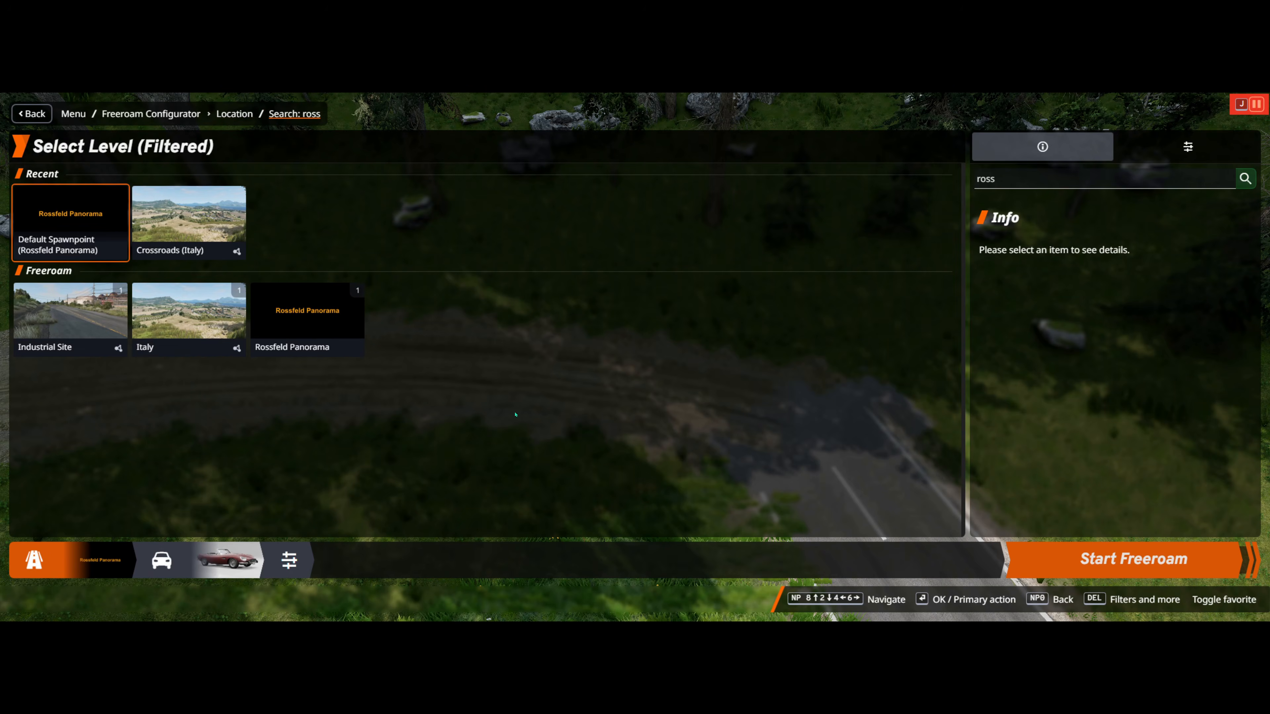
click(100, 228)
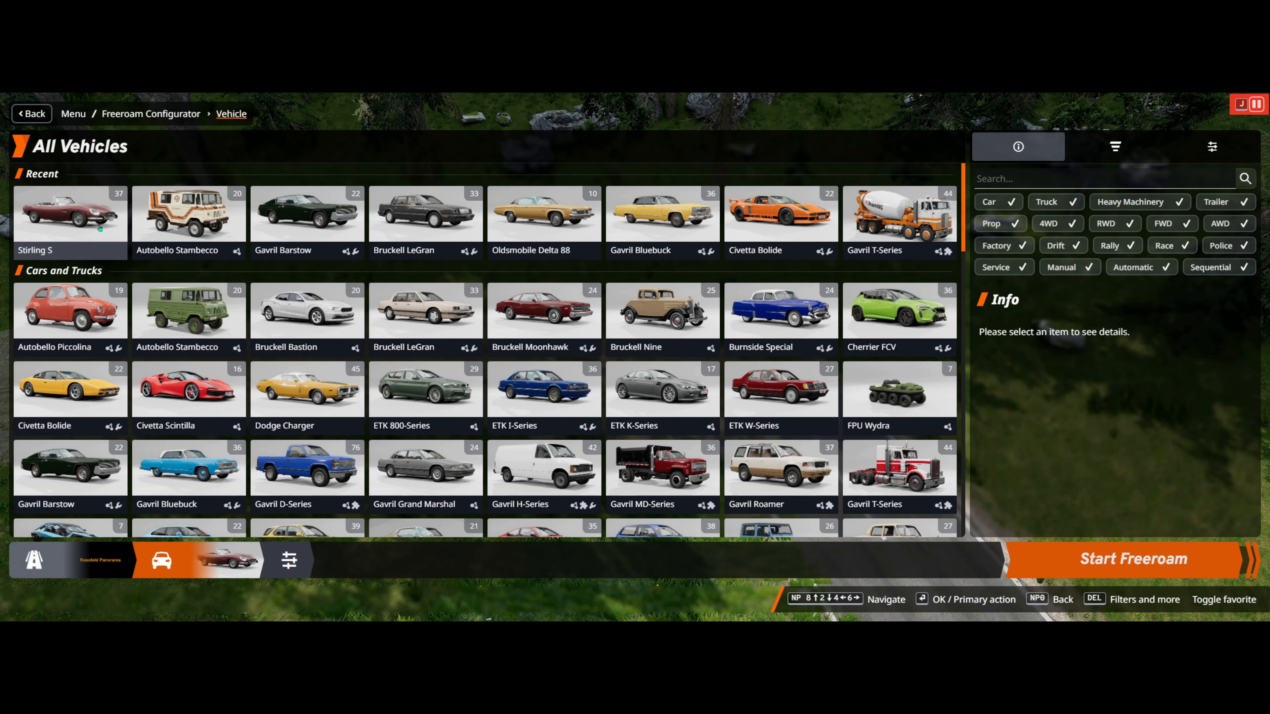
click(1114, 570)
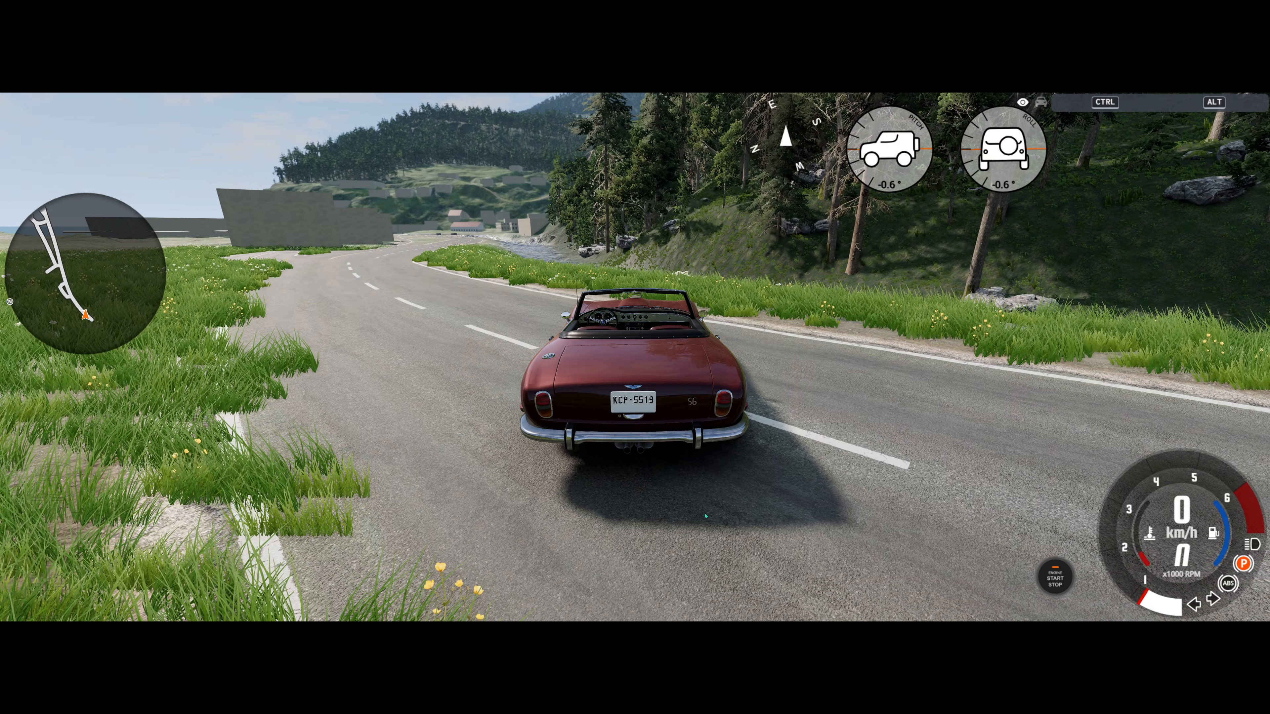
Step: Fly the free camera from the car up the valley and examine the rock surfaces of the mountains up close
right_drag(706, 516, 650, 598)
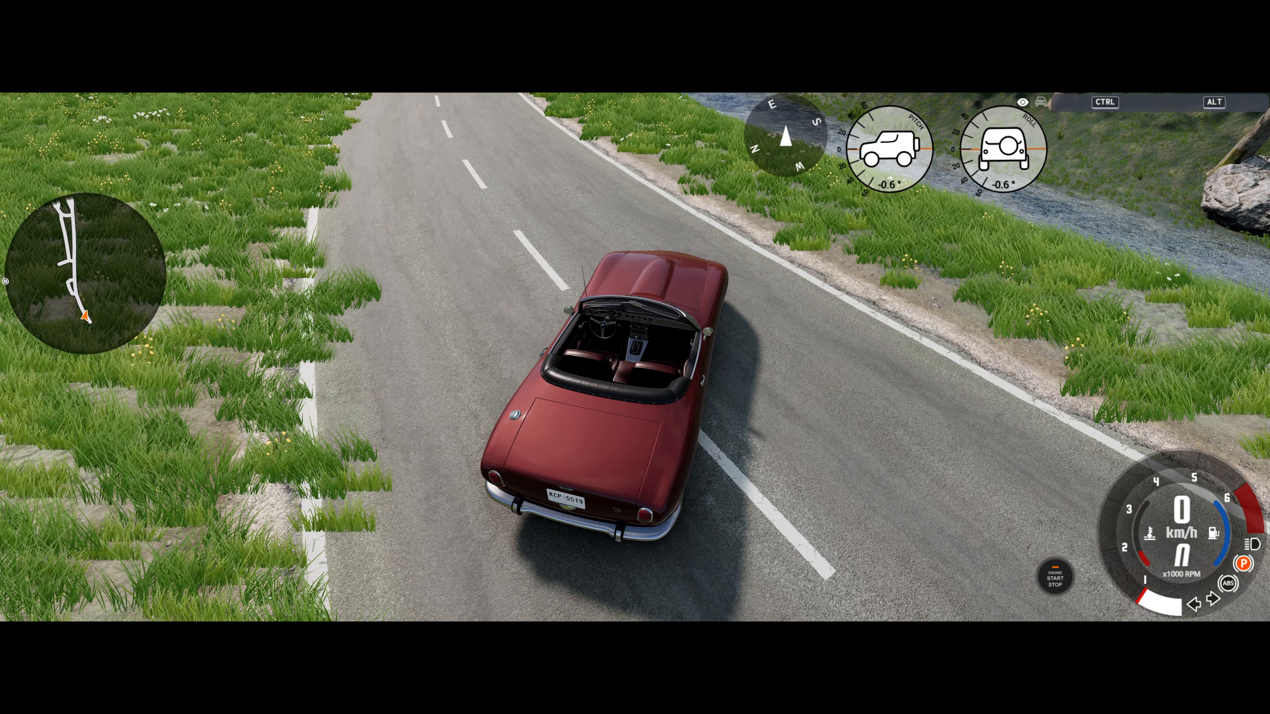
key(shift+c)
key(shift+s)
right_drag(516, 488, 555, 425)
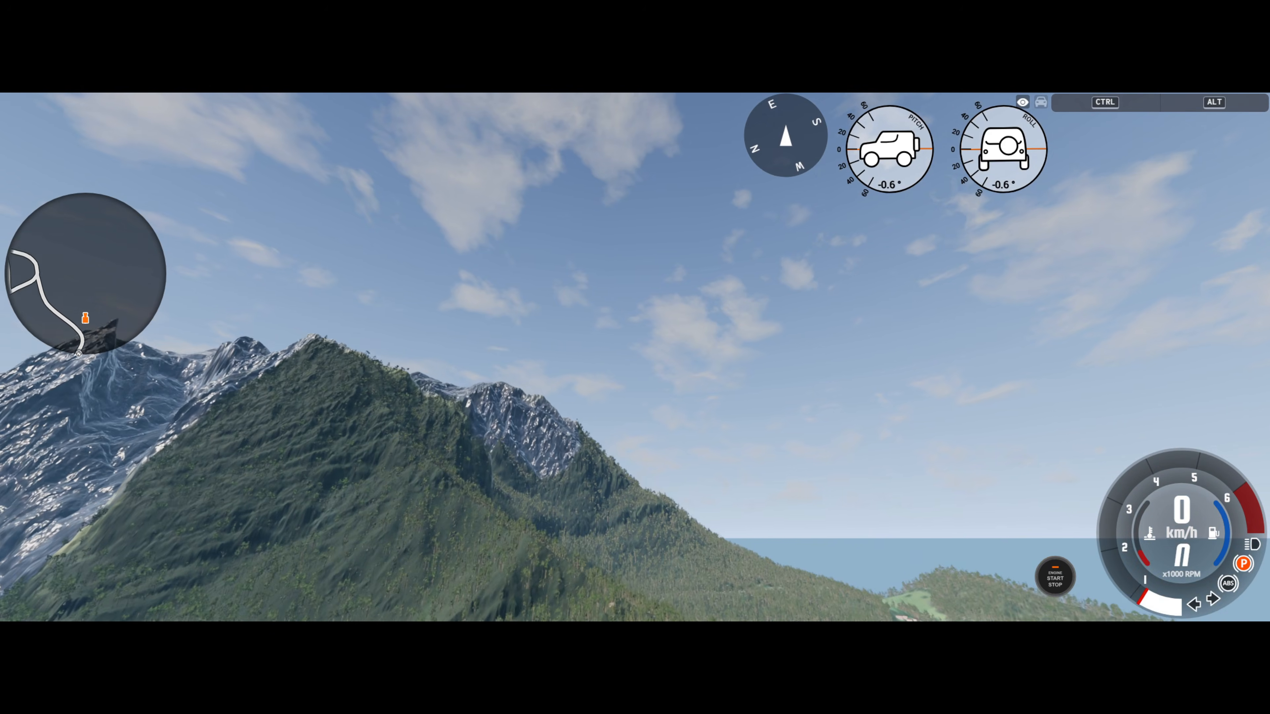
key(w)
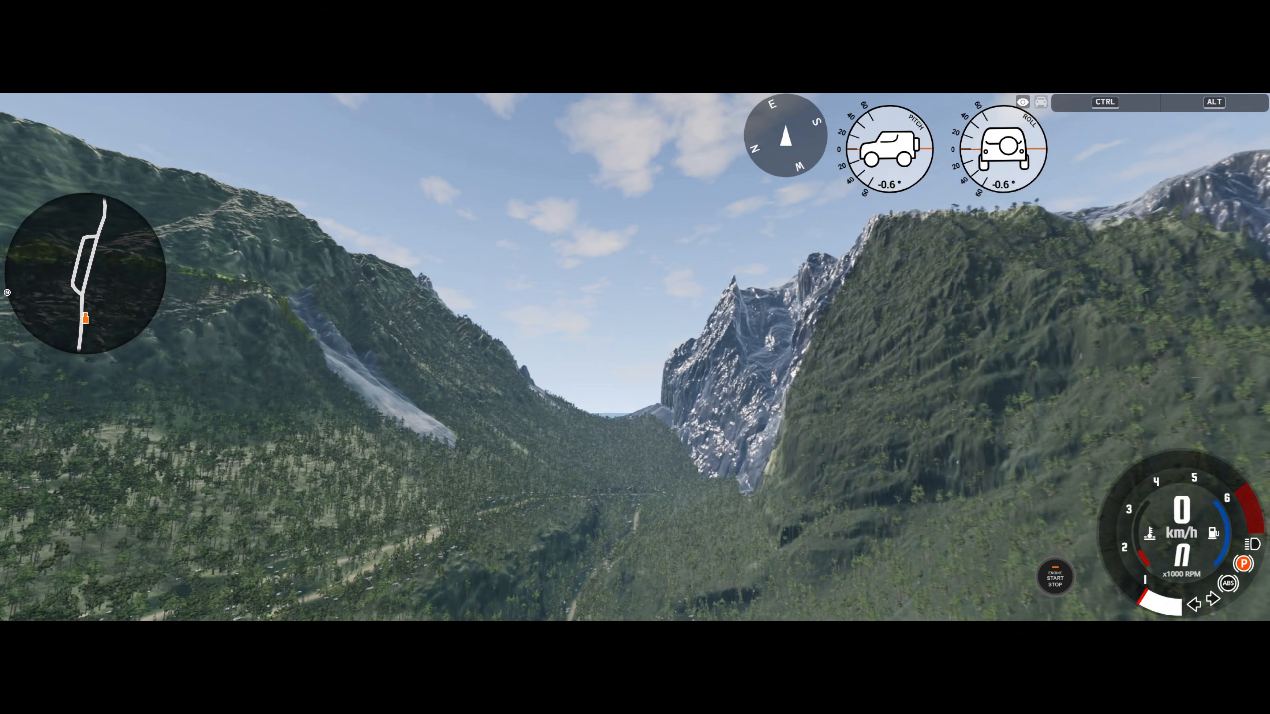
key(w)
key(w)
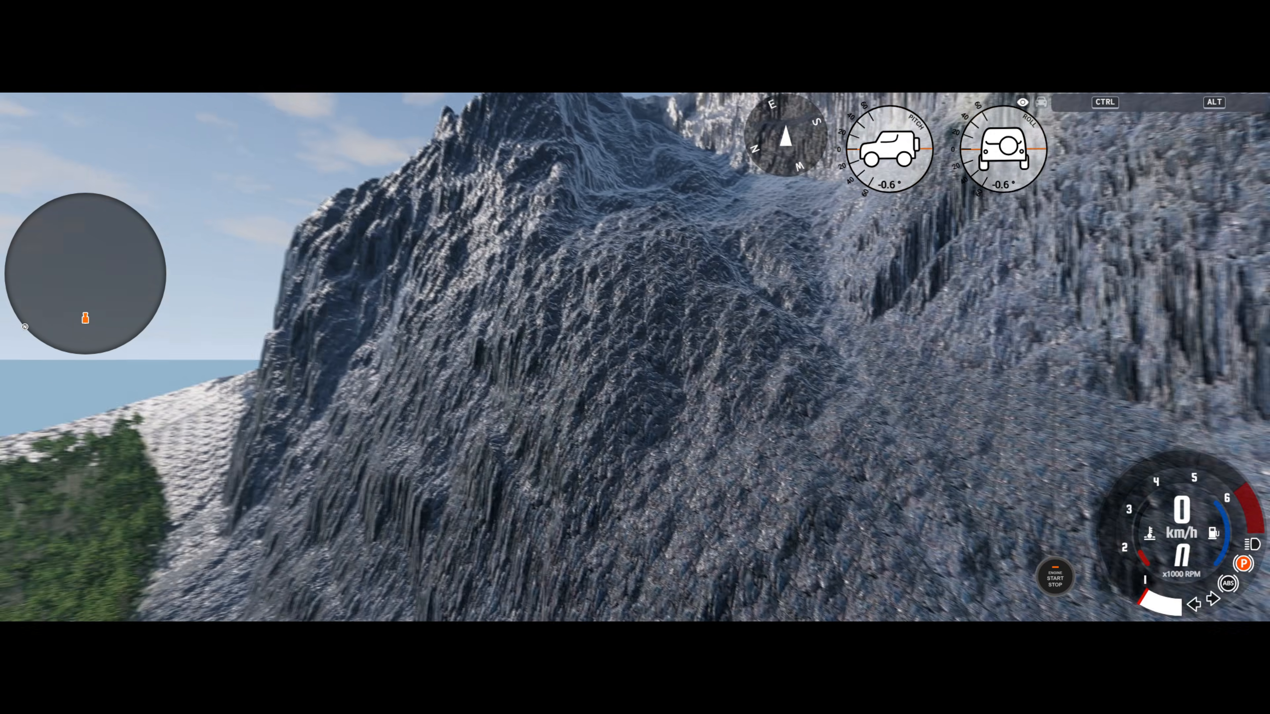
key(s)
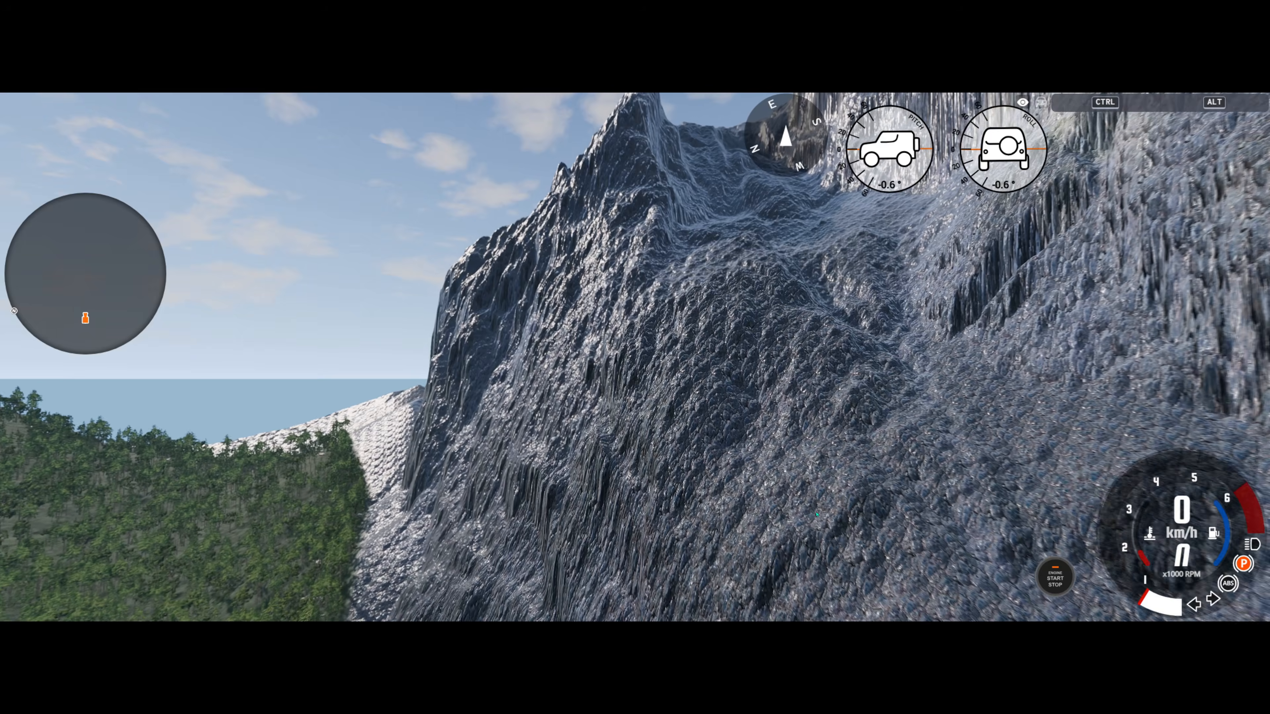
key(s)
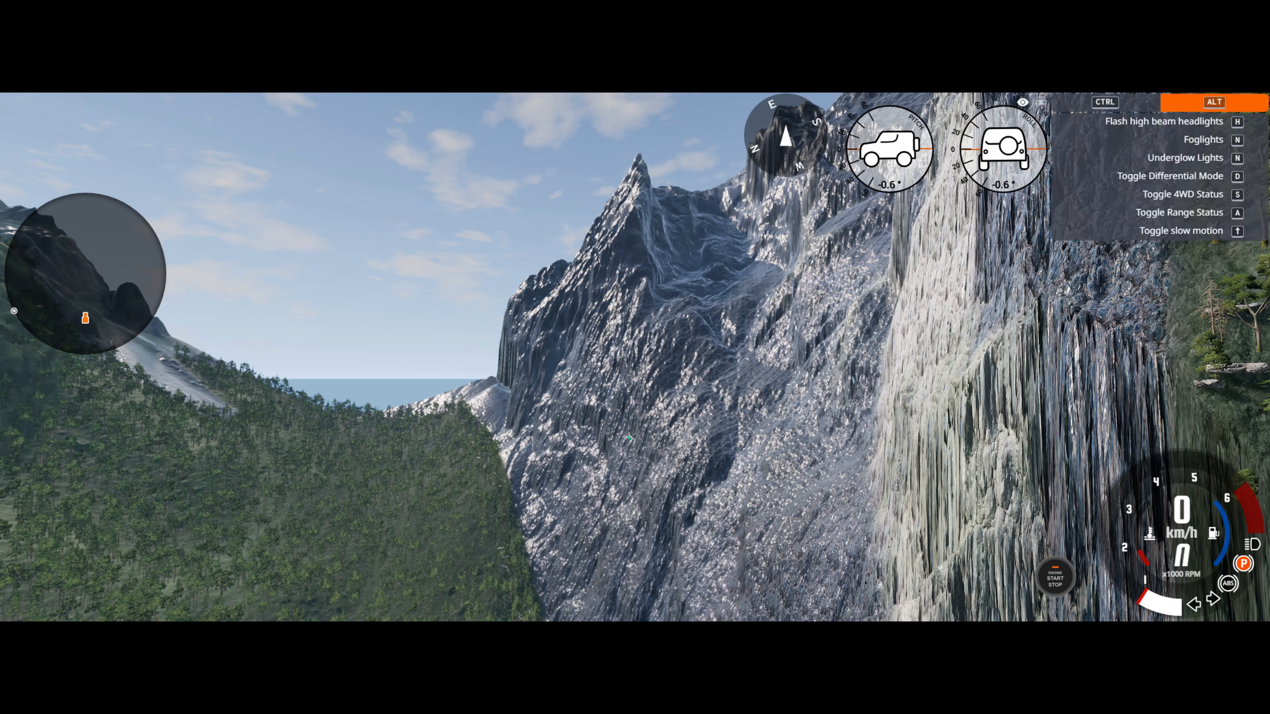
Step: Switch to BeamNG Mapping Tools, filter the terrain materials by "rock" and apply the Rock roughness preset to ROCK_east_coast_usa
key(alt+Tab)
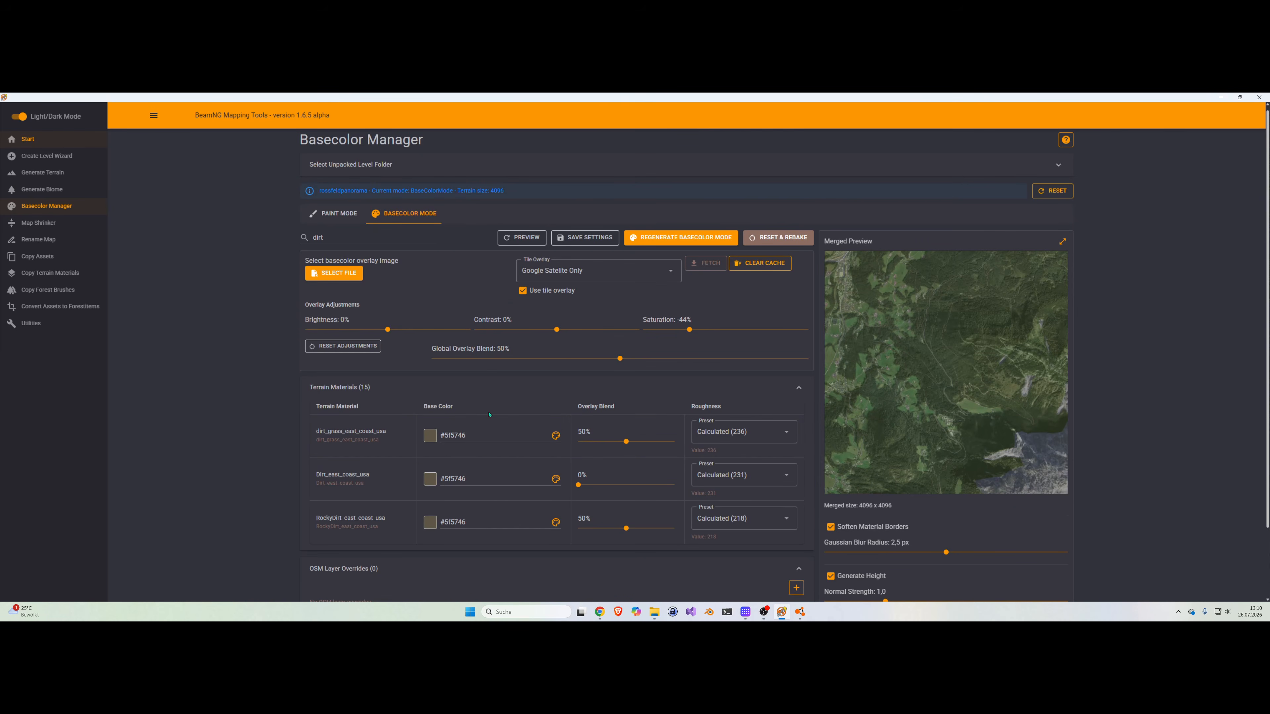
double_click(331, 237)
text(rock)
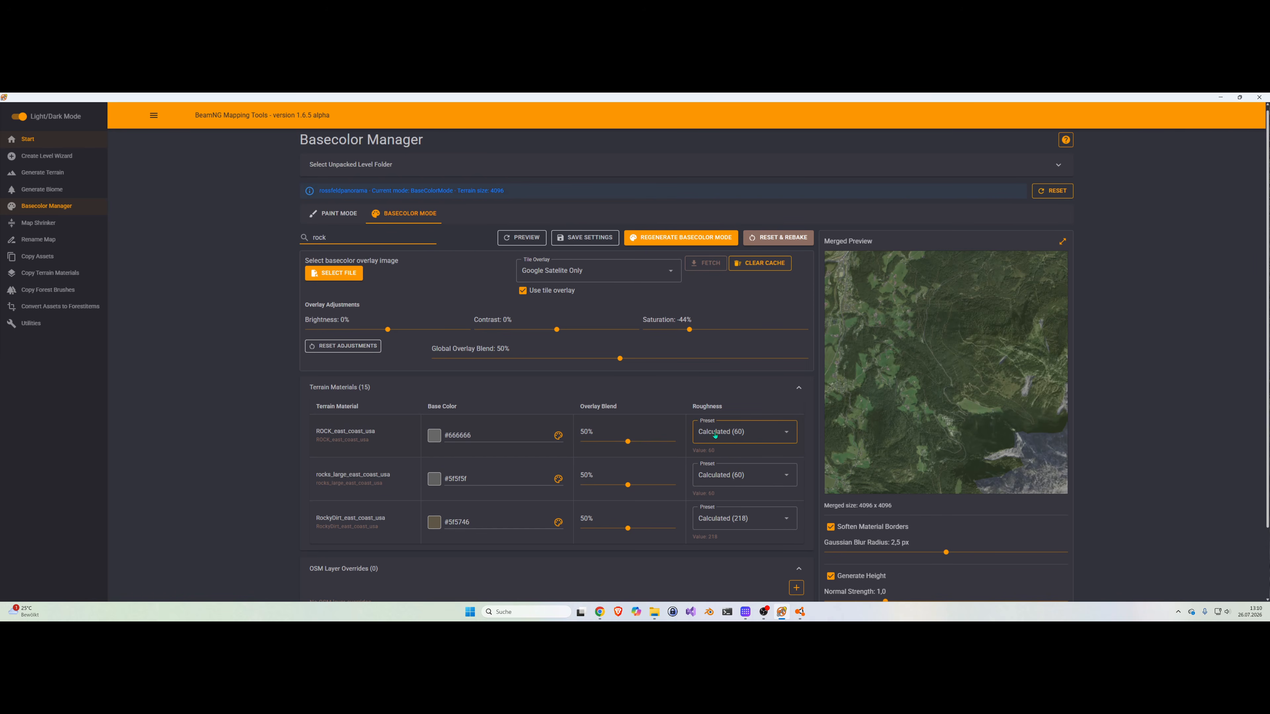
click(736, 438)
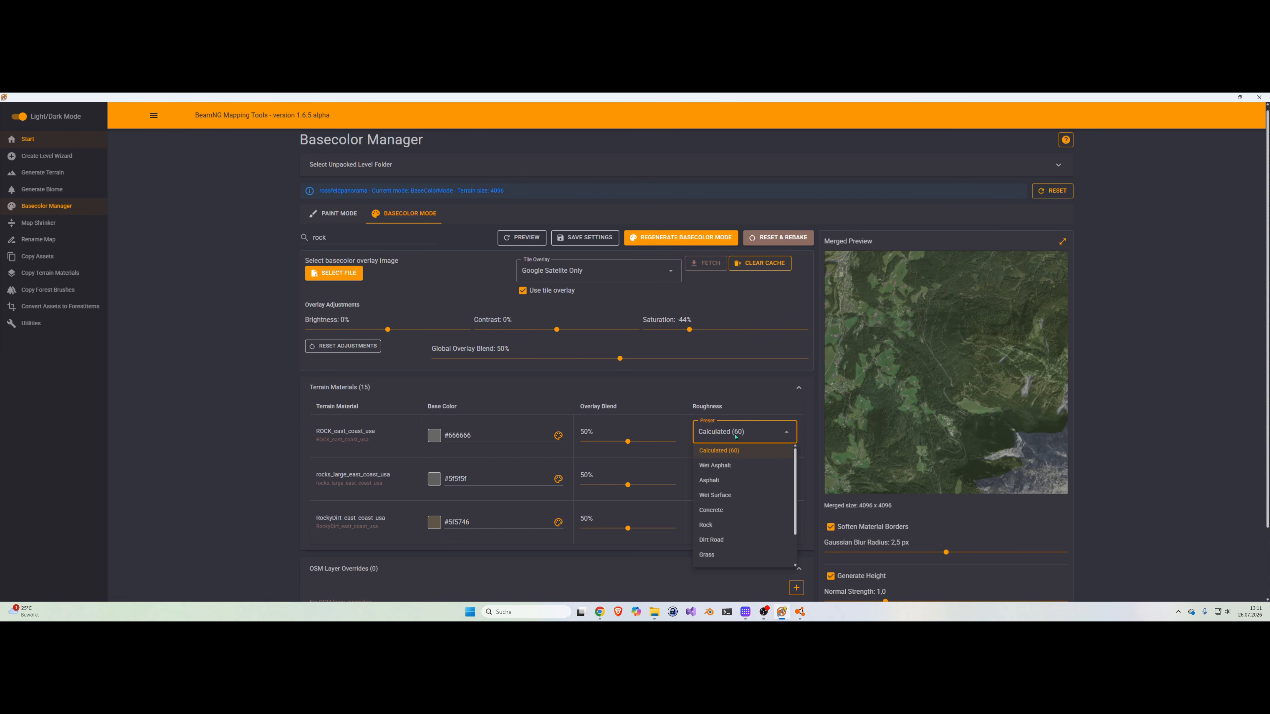
click(717, 445)
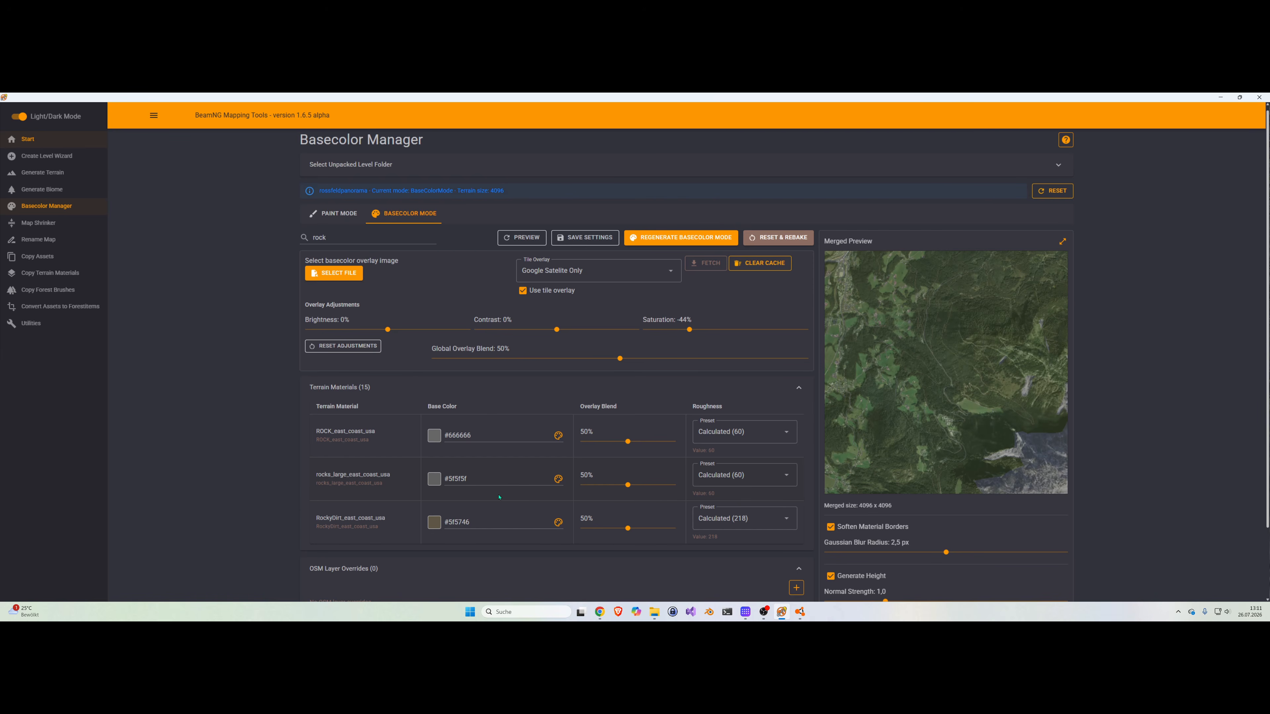
click(730, 436)
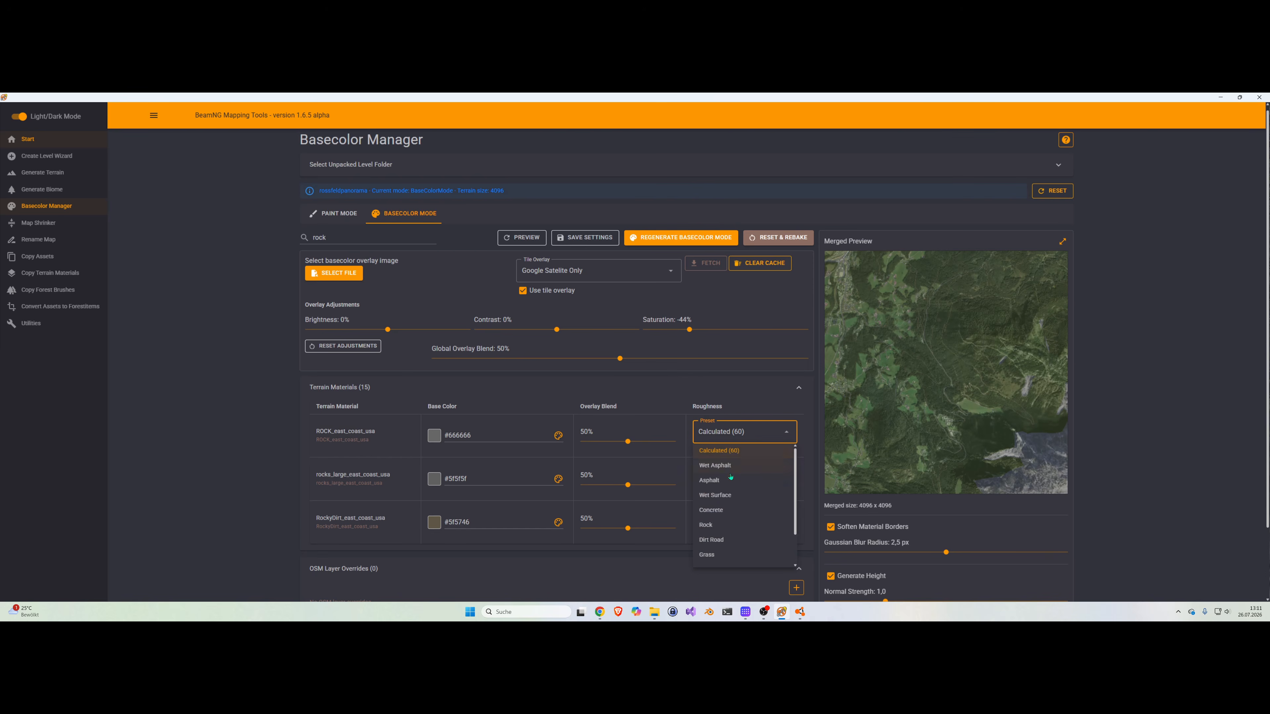
click(711, 527)
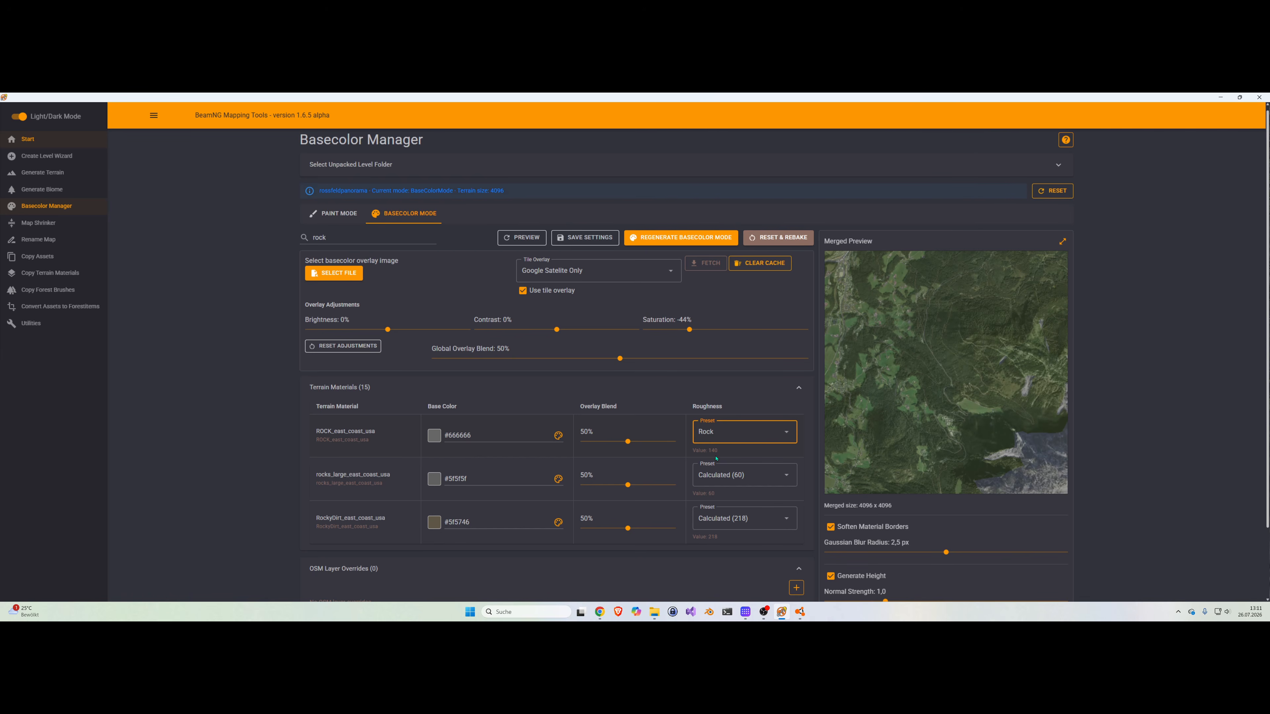
Step: Give ROCK_east_coast_usa a custom roughness of 180, and reset and rebake the base colour maps
click(720, 440)
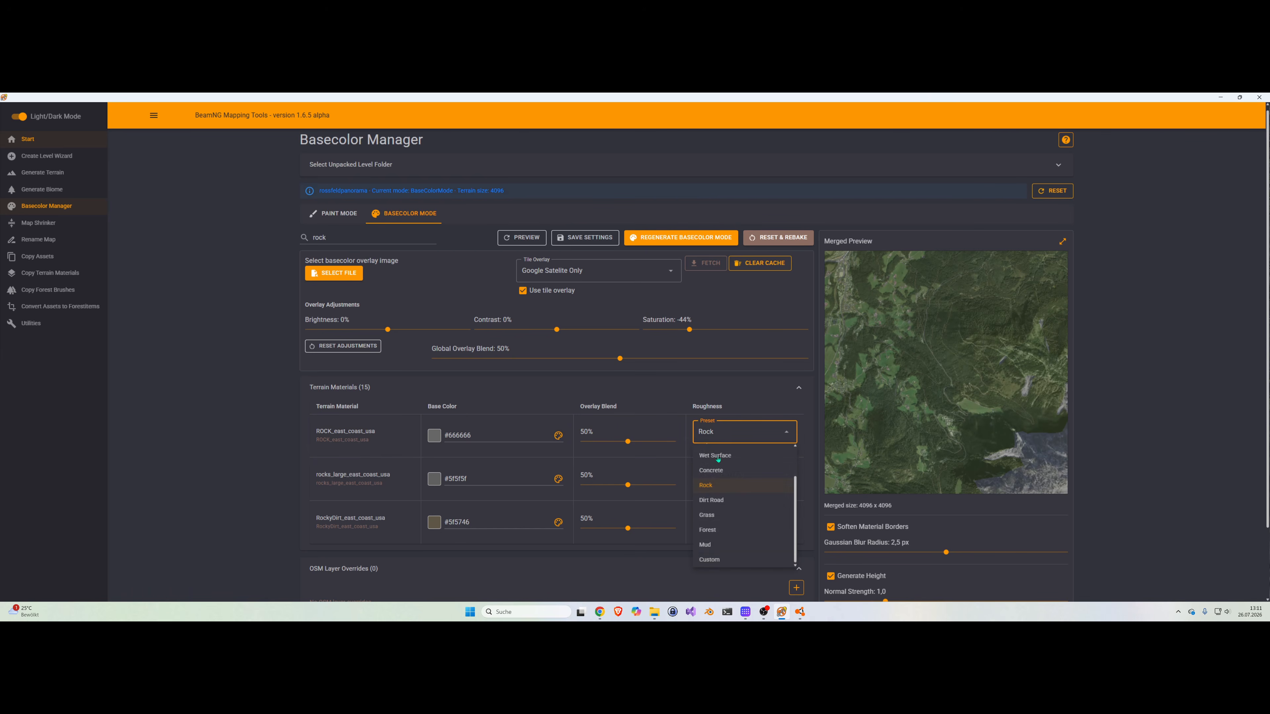
click(712, 559)
drag(745, 466, 766, 470)
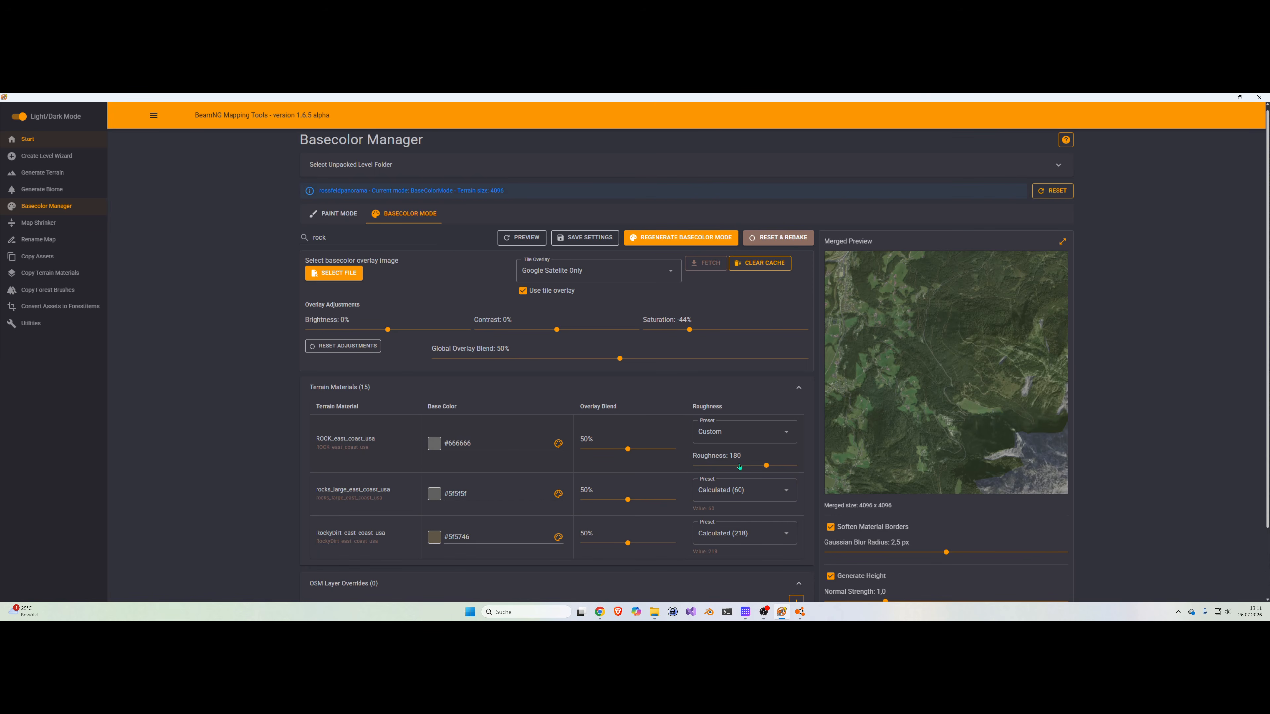
click(794, 237)
Step: View the rock material settings in Paint mode and return to Basecolor mode
click(349, 219)
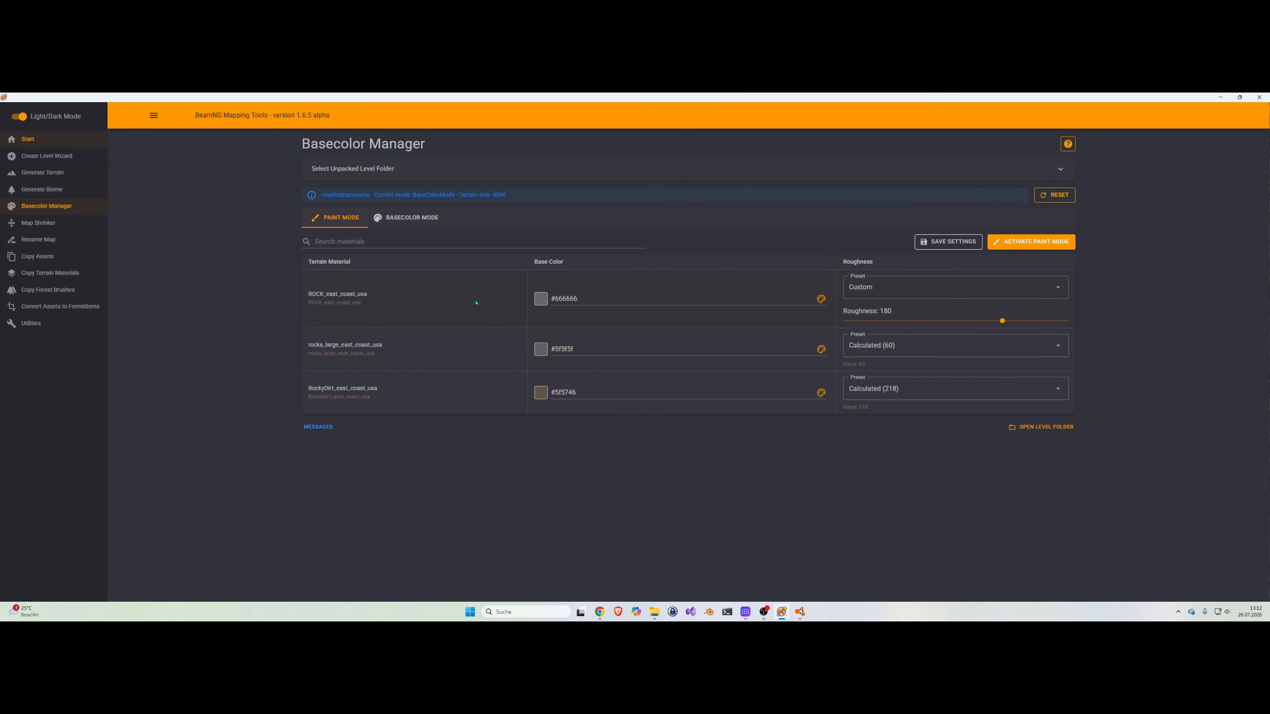
click(426, 217)
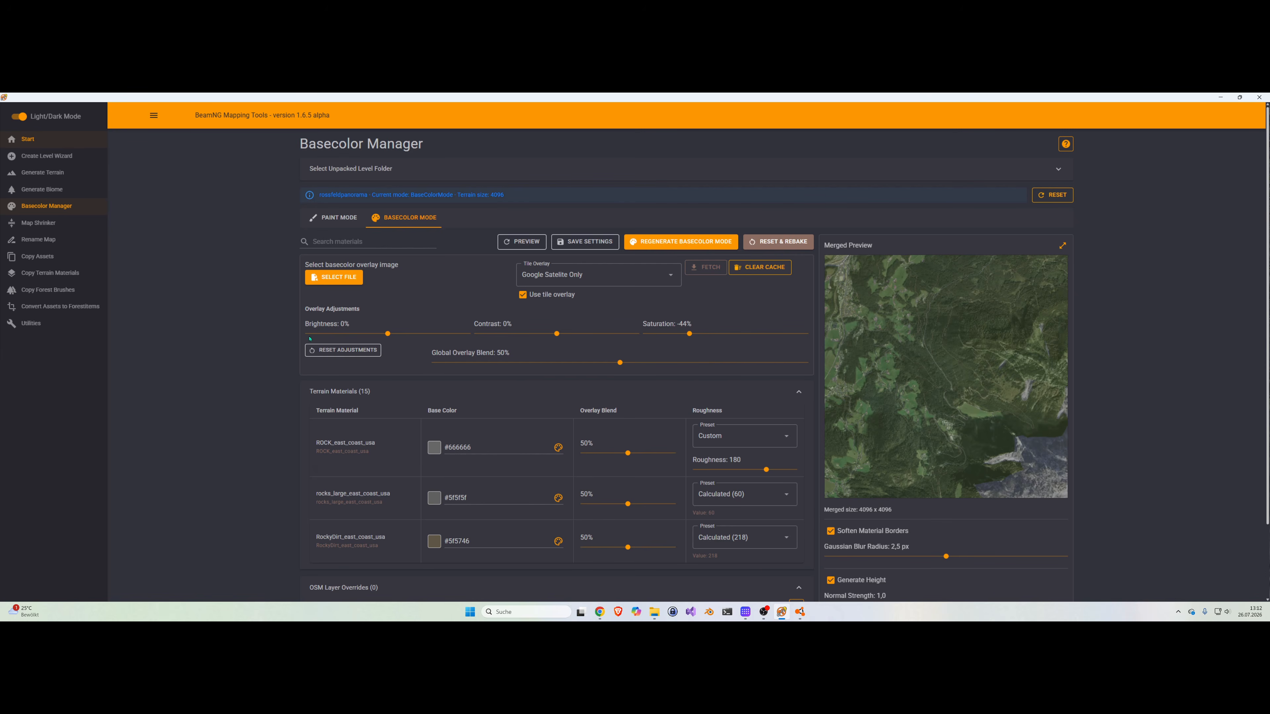
Step: Switch to BeamNG.drive and reload the Rossfeld Panorama level with the rebaked terrain maps
click(800, 613)
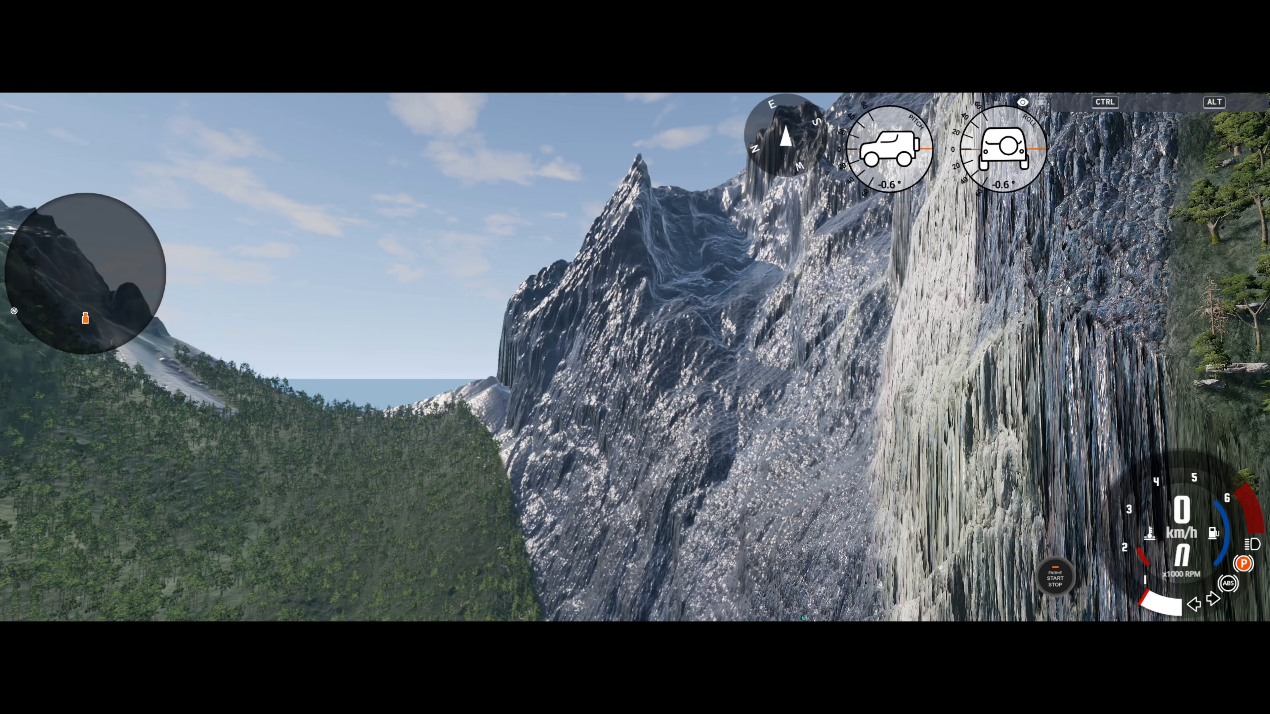
key(Escape)
click(590, 453)
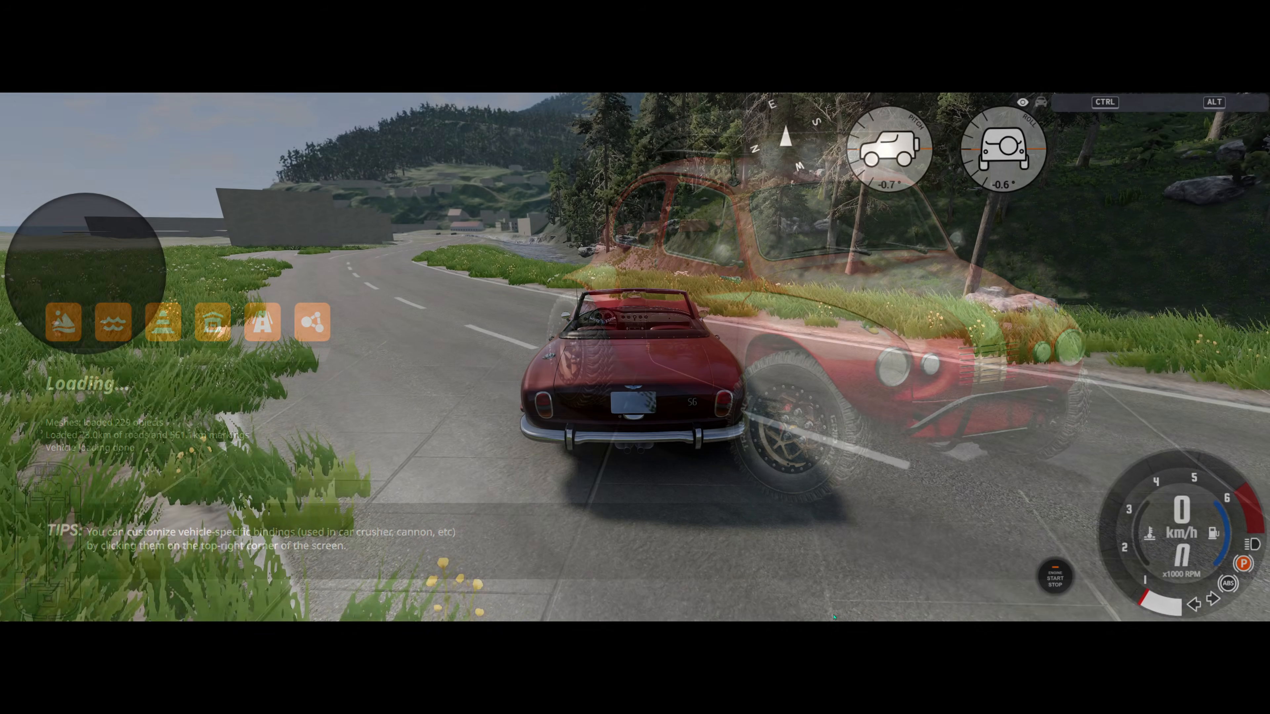
Step: Fly the free camera to the rocky mountain to check its rock roughness, and view the level's overview map
key(shift+c)
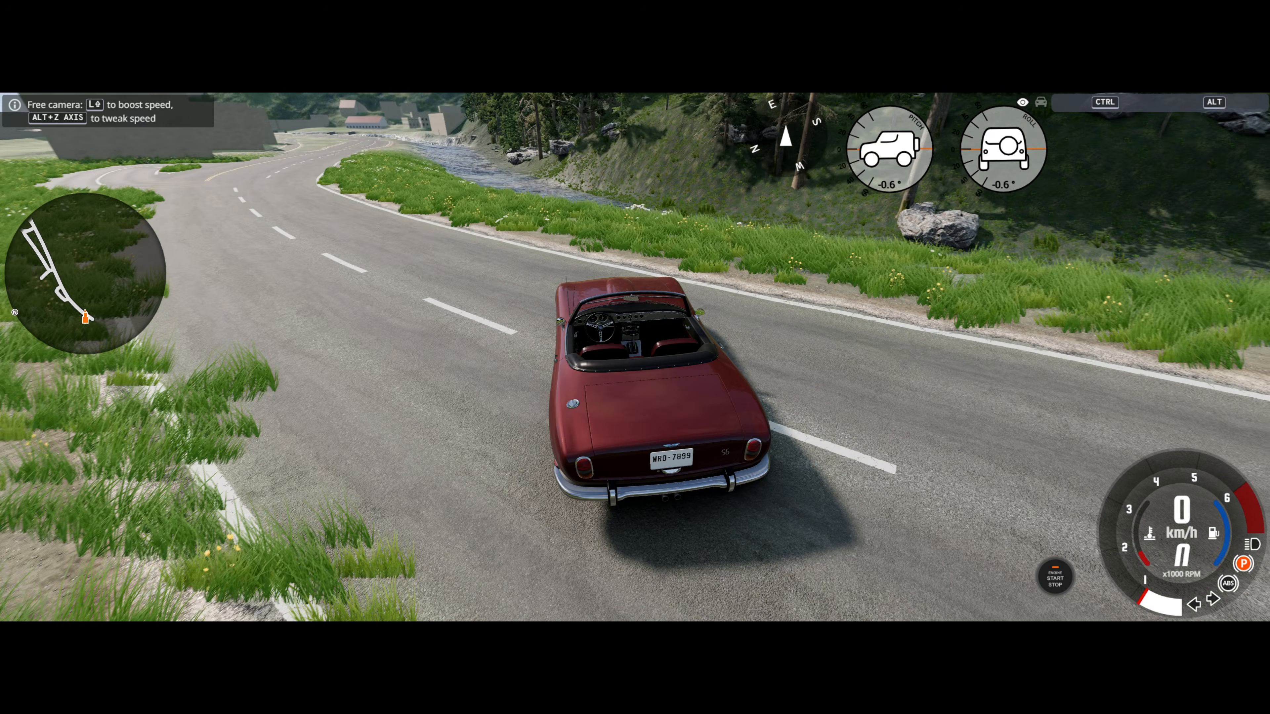
key(shift+w)
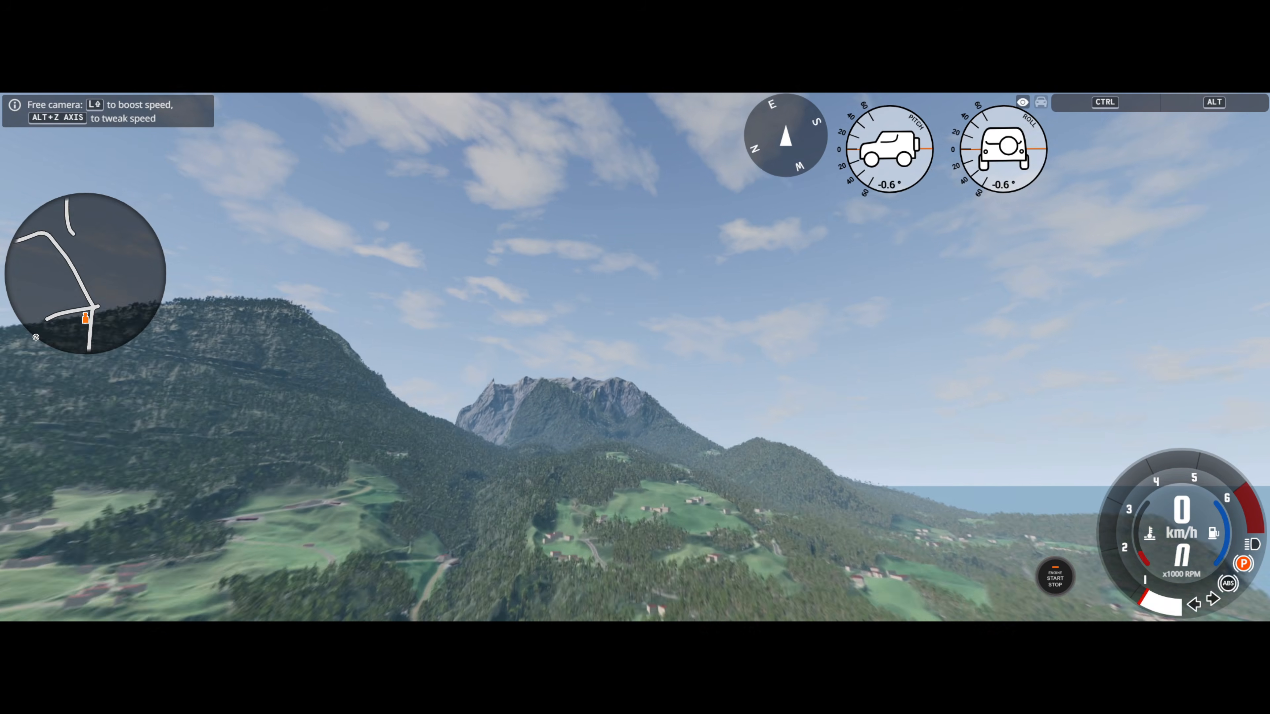
key(w)
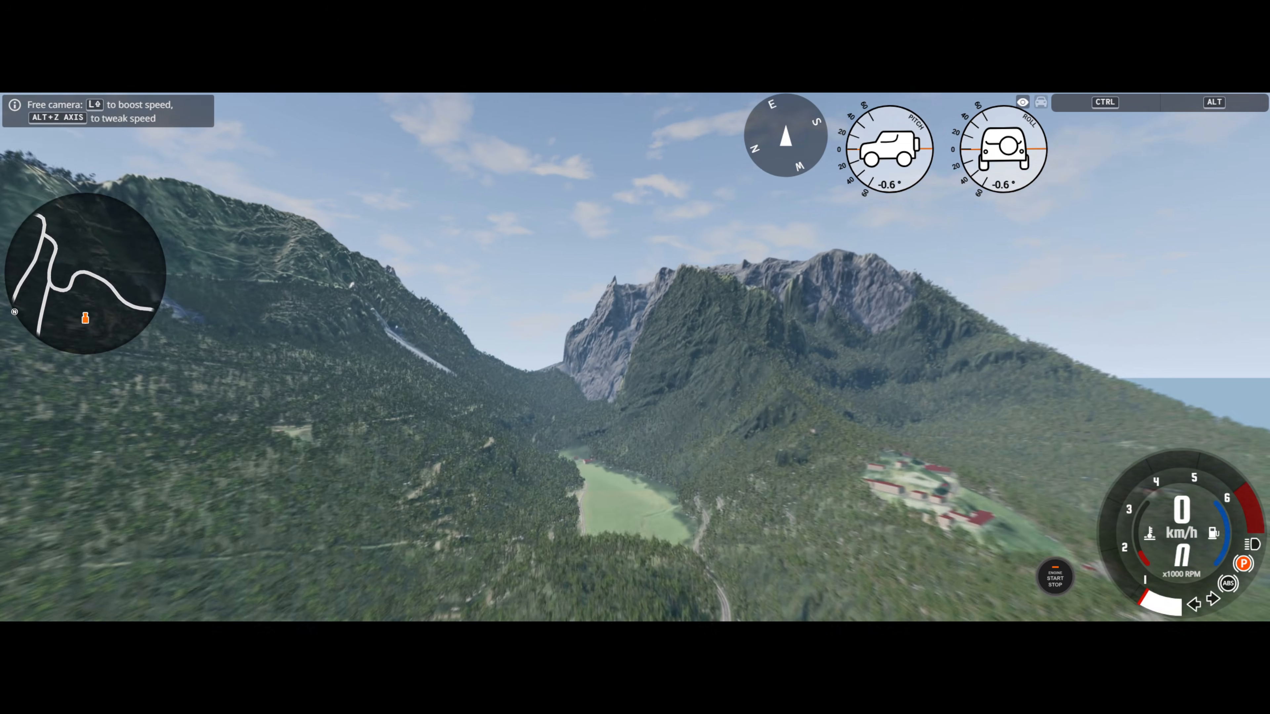
key(w)
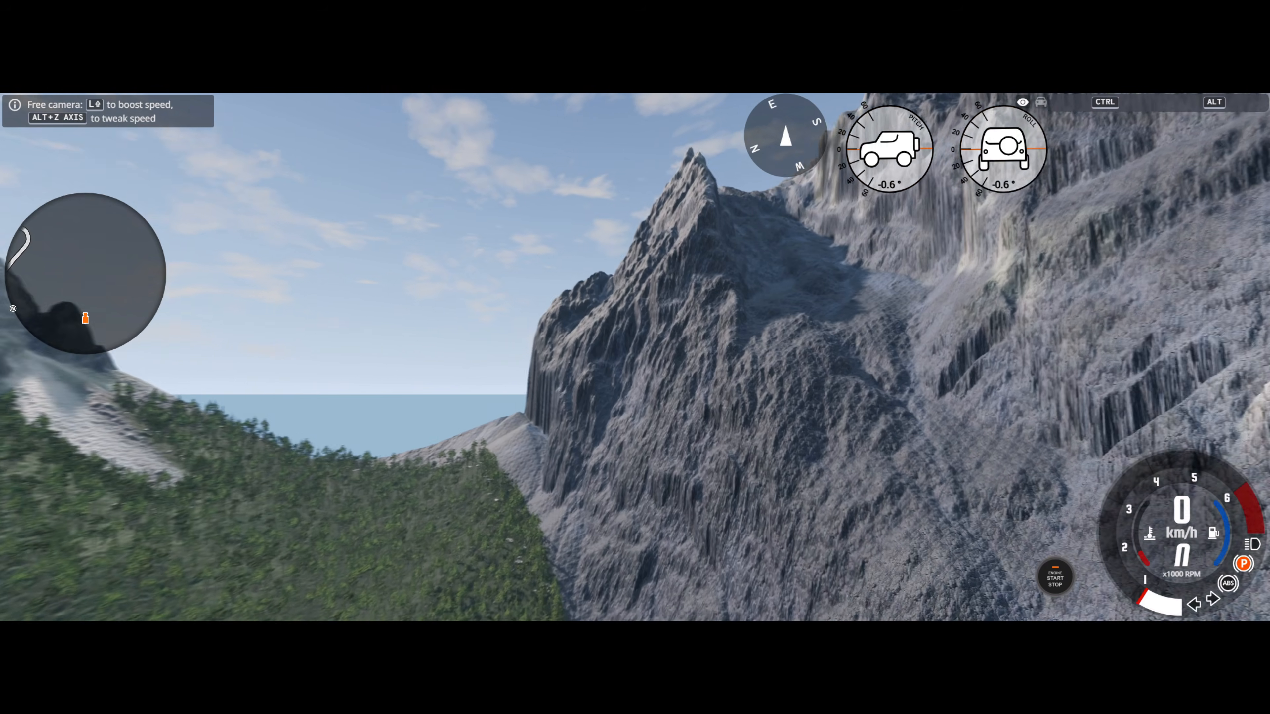
key(w)
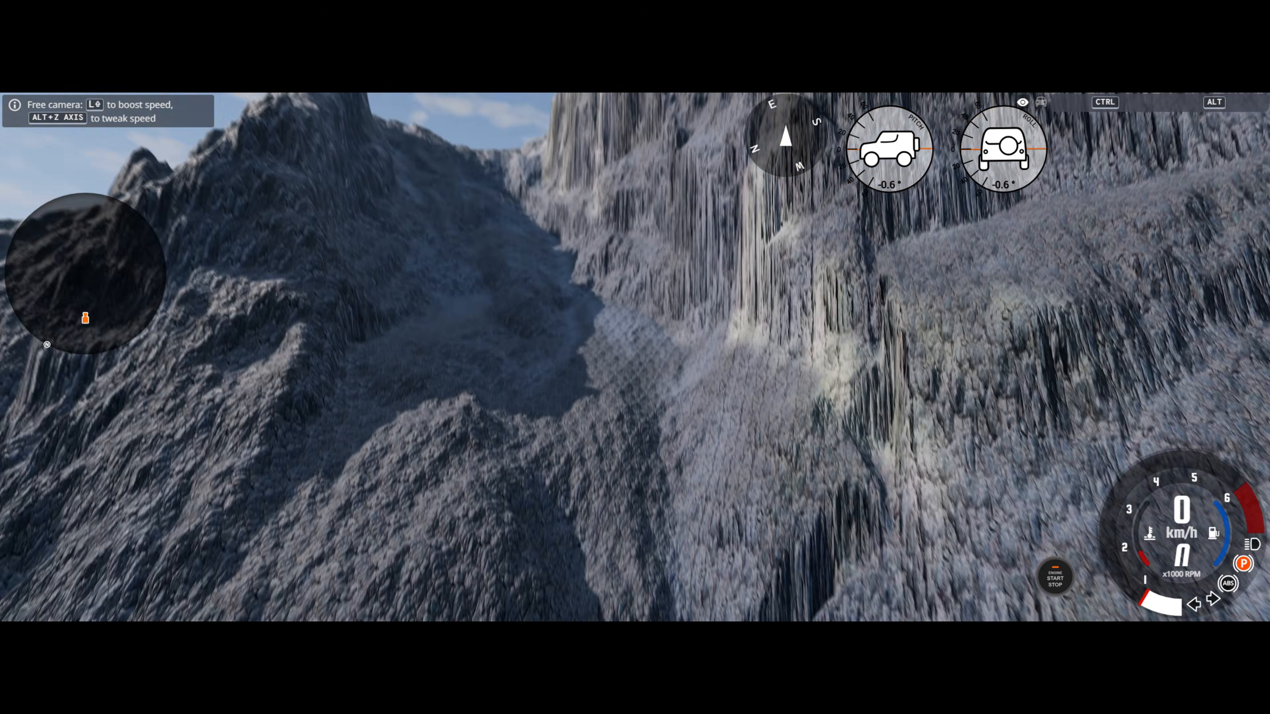
key(s)
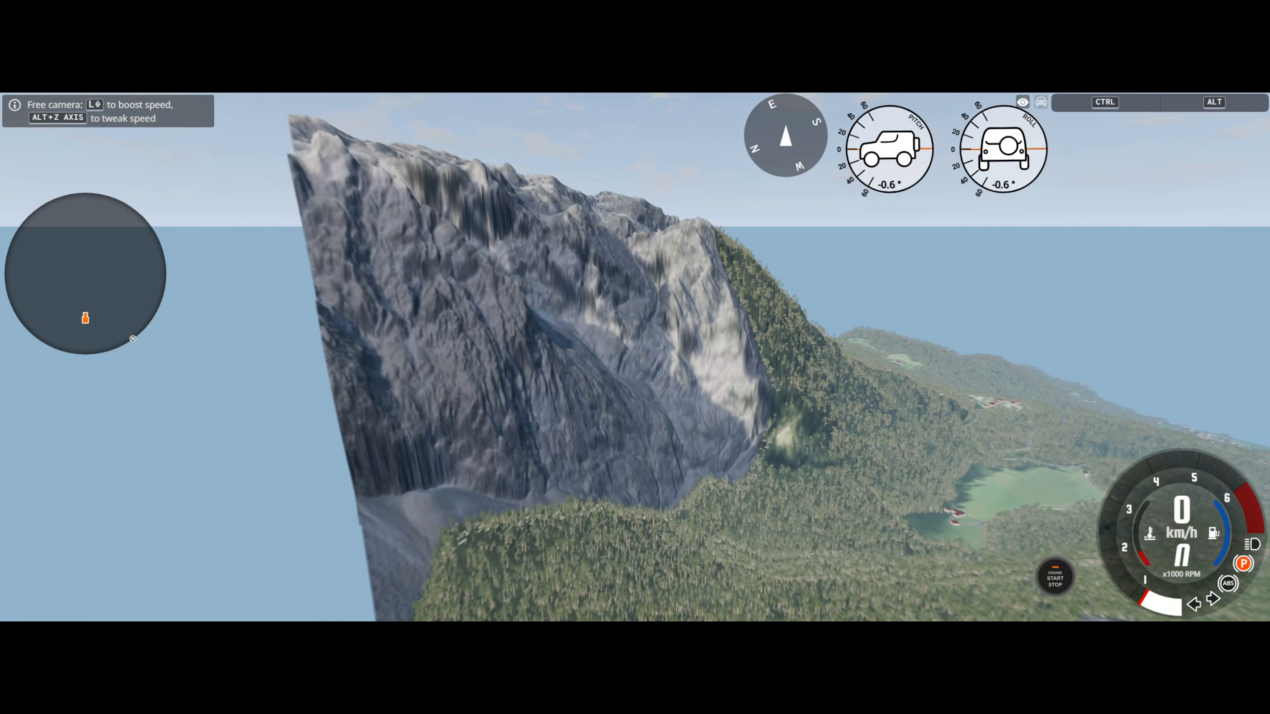
key(m)
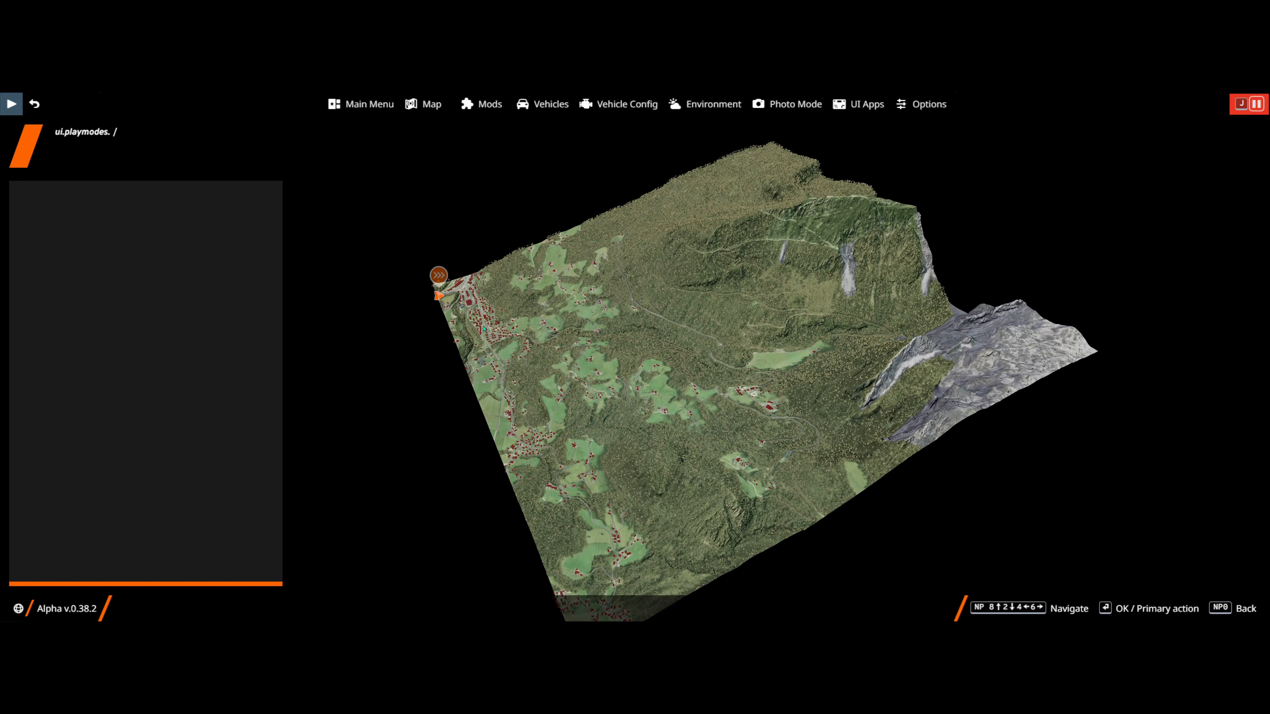
key(m)
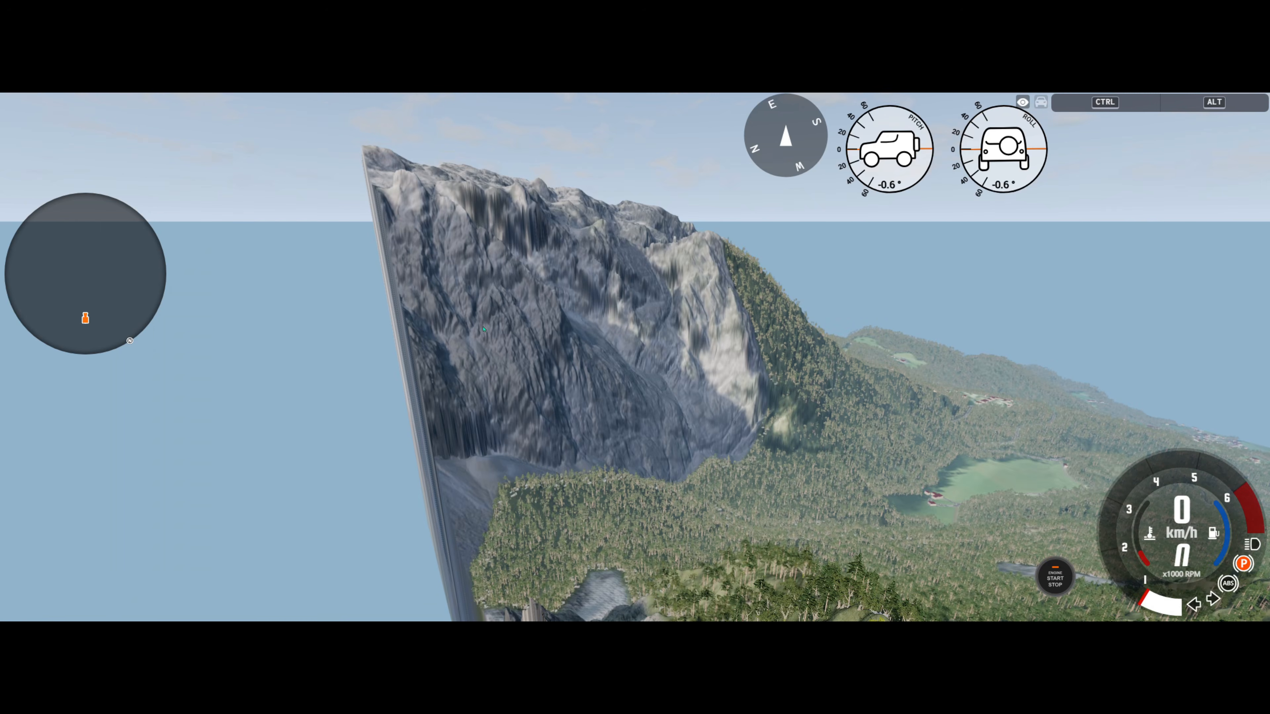
Step: Fly the free camera over the terrain into the town and examine the roundabout, roads and buildings
key(w)
right_drag(489, 325, 225, 320)
key(w)
key(w)
key(w)
key(w)
key(w)
key(w)
key(w)
key(s)
key(w)
key(w)
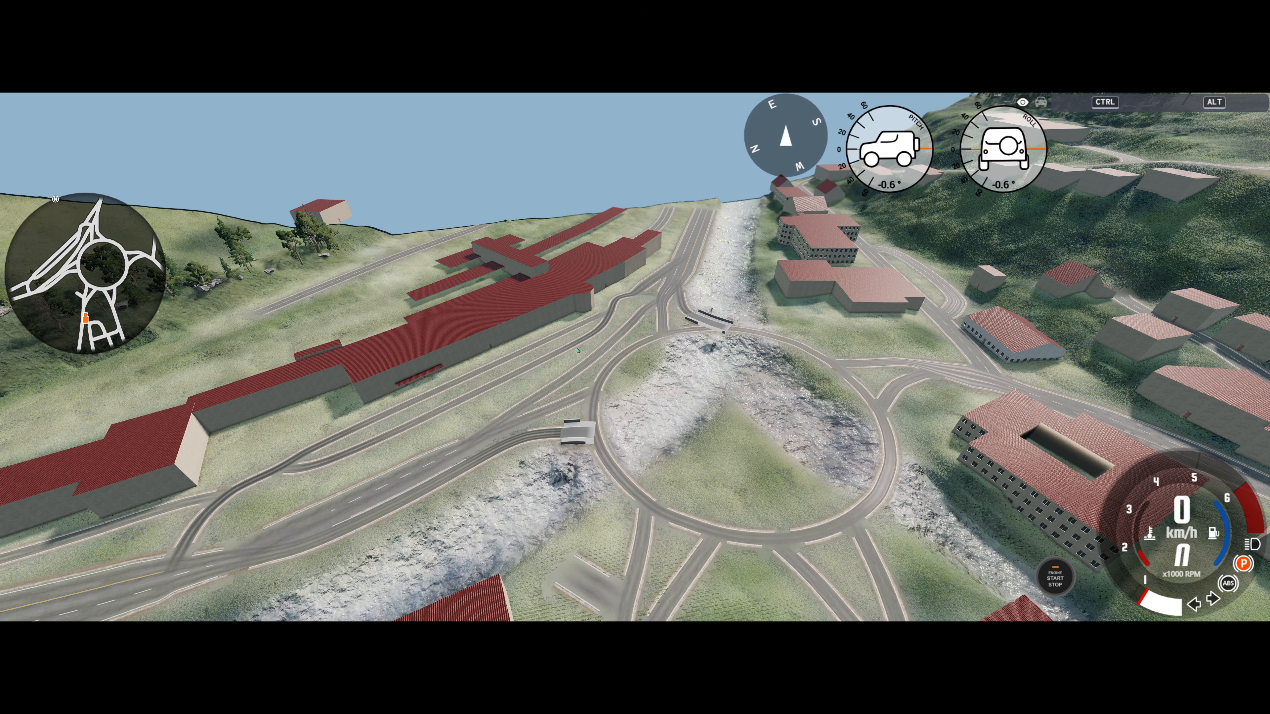
Step: Switch to BeamNG Mapping Tools and add a new OSM layer override in the Basecolor Manager
key(alt+Tab)
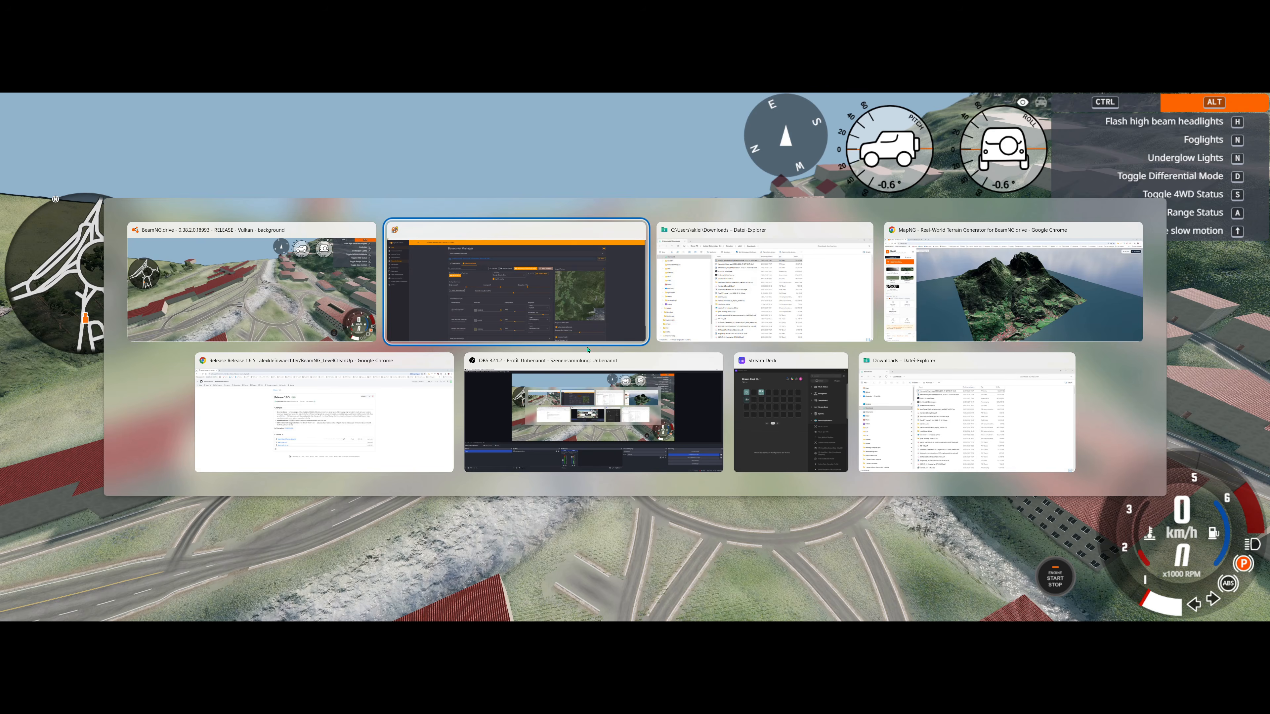
scroll(653, 345, down, 2)
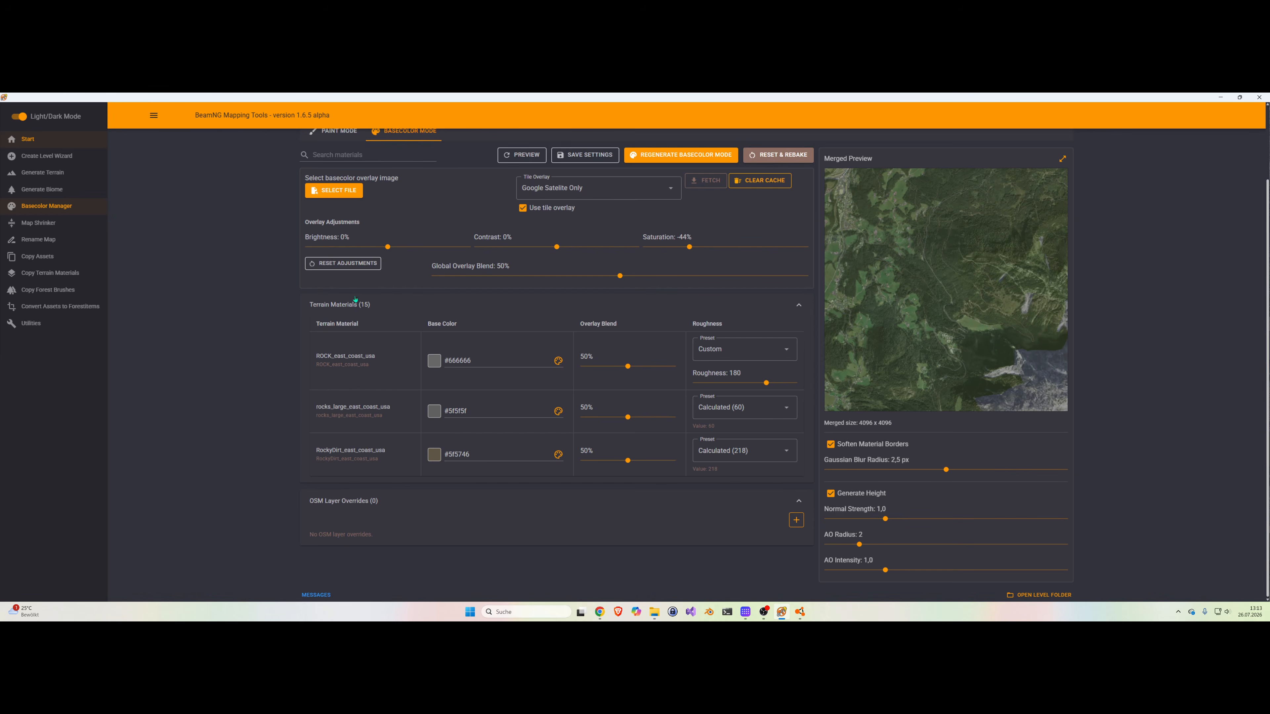
scroll(343, 206, up, 3)
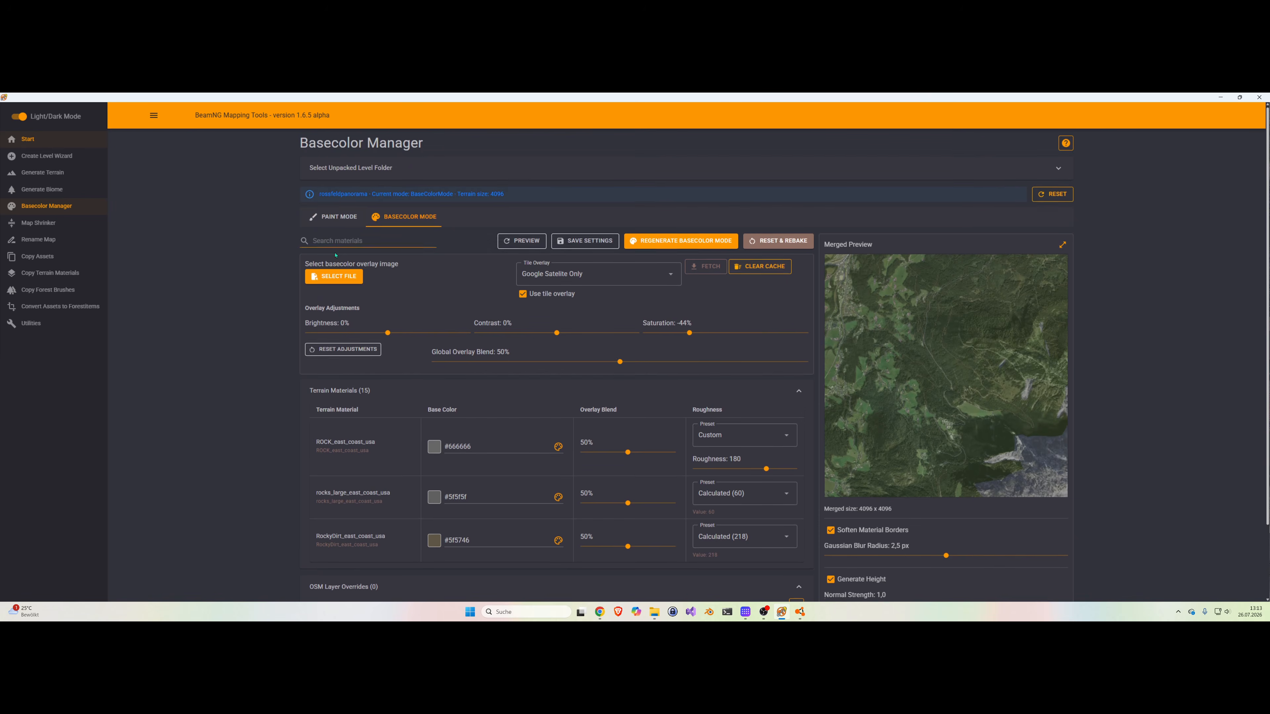
scroll(347, 303, down, 3)
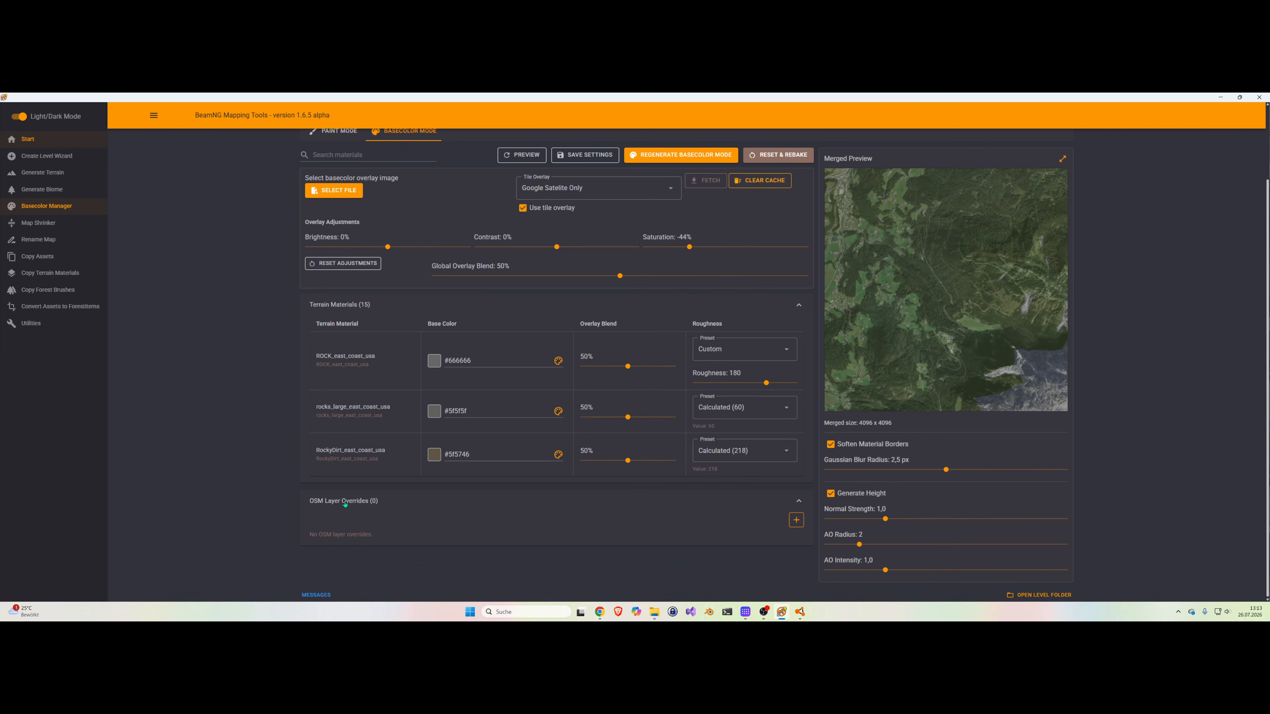
click(797, 521)
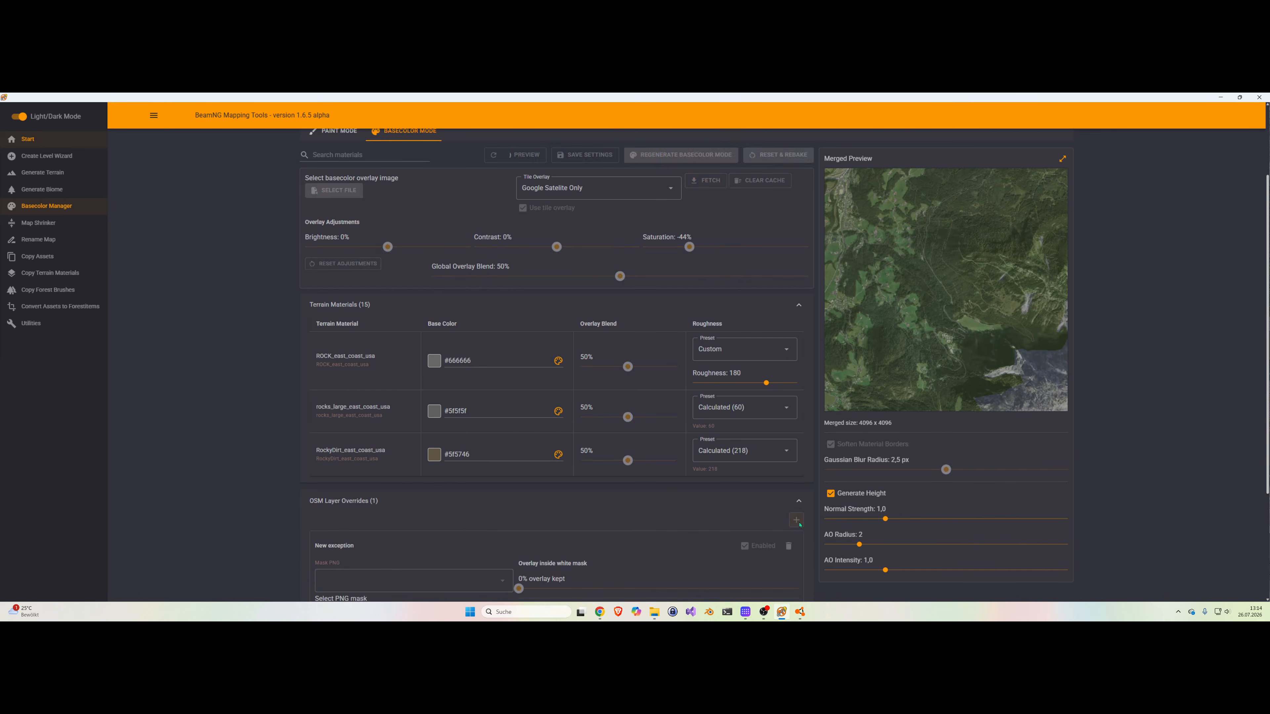
Step: Choose natural_water_polygon as the mask PNG of the new OSM layer override
scroll(416, 470, down, 4)
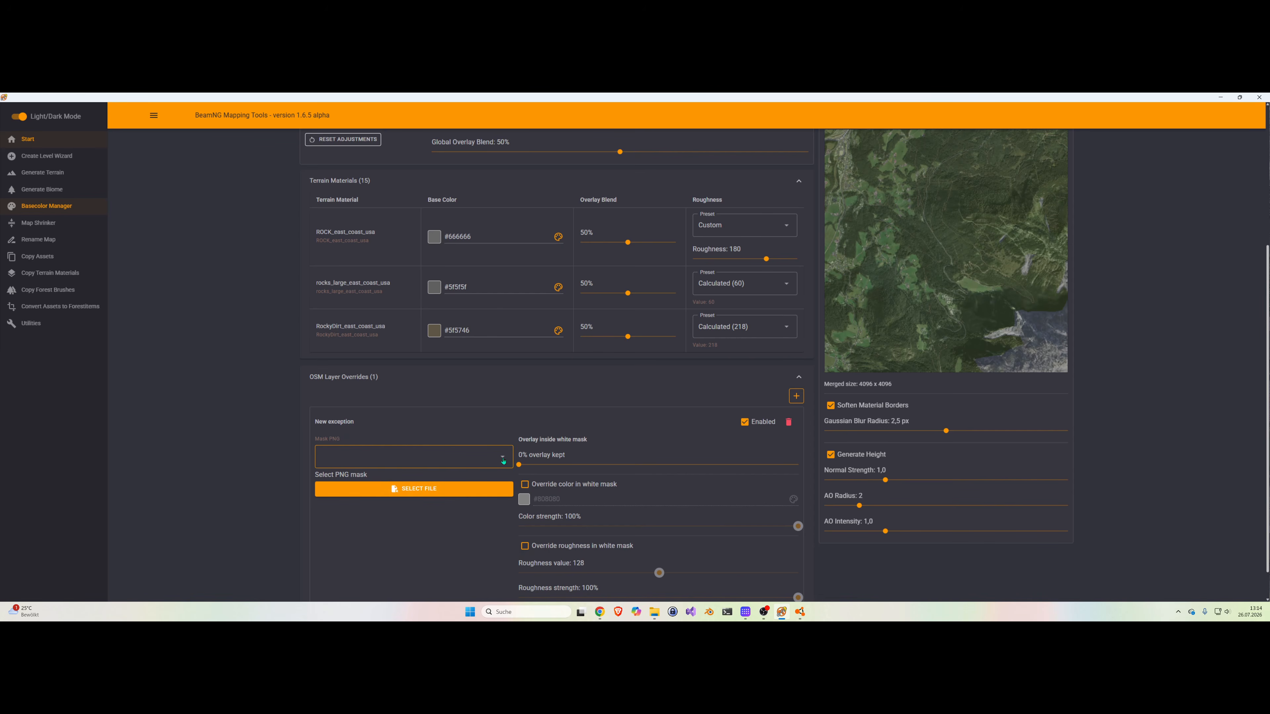
click(503, 460)
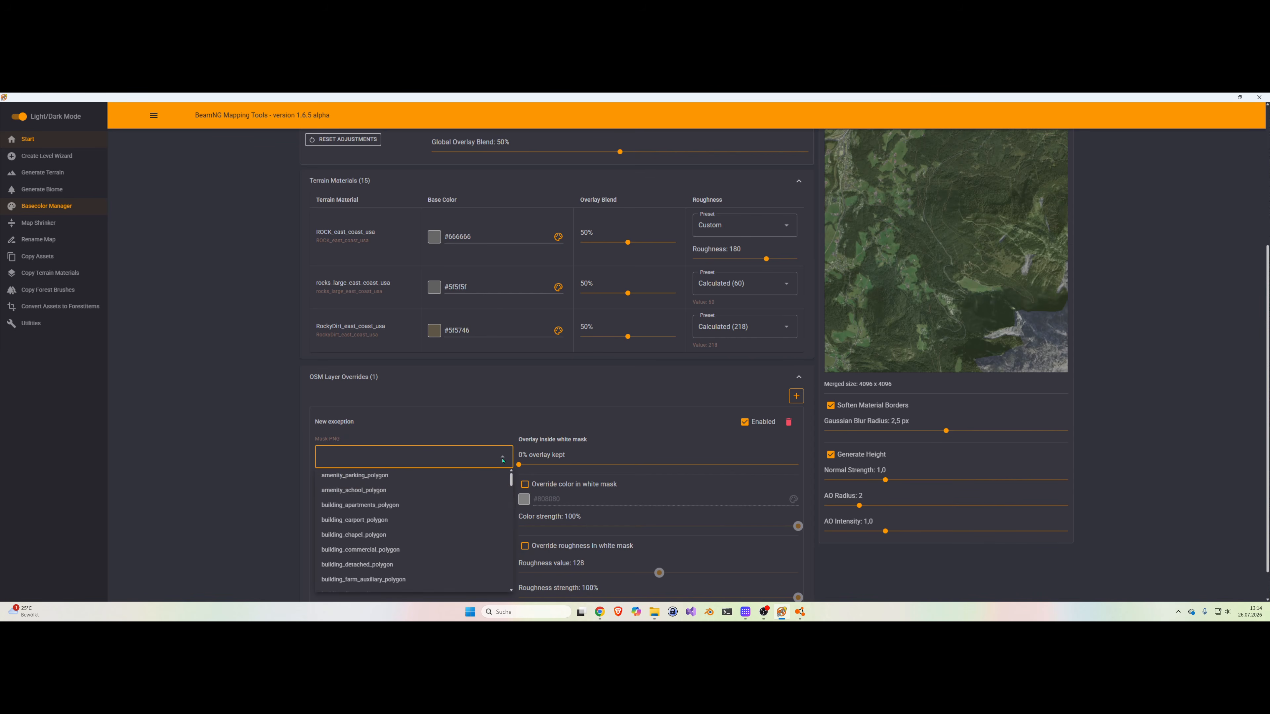
scroll(448, 503, down, 4)
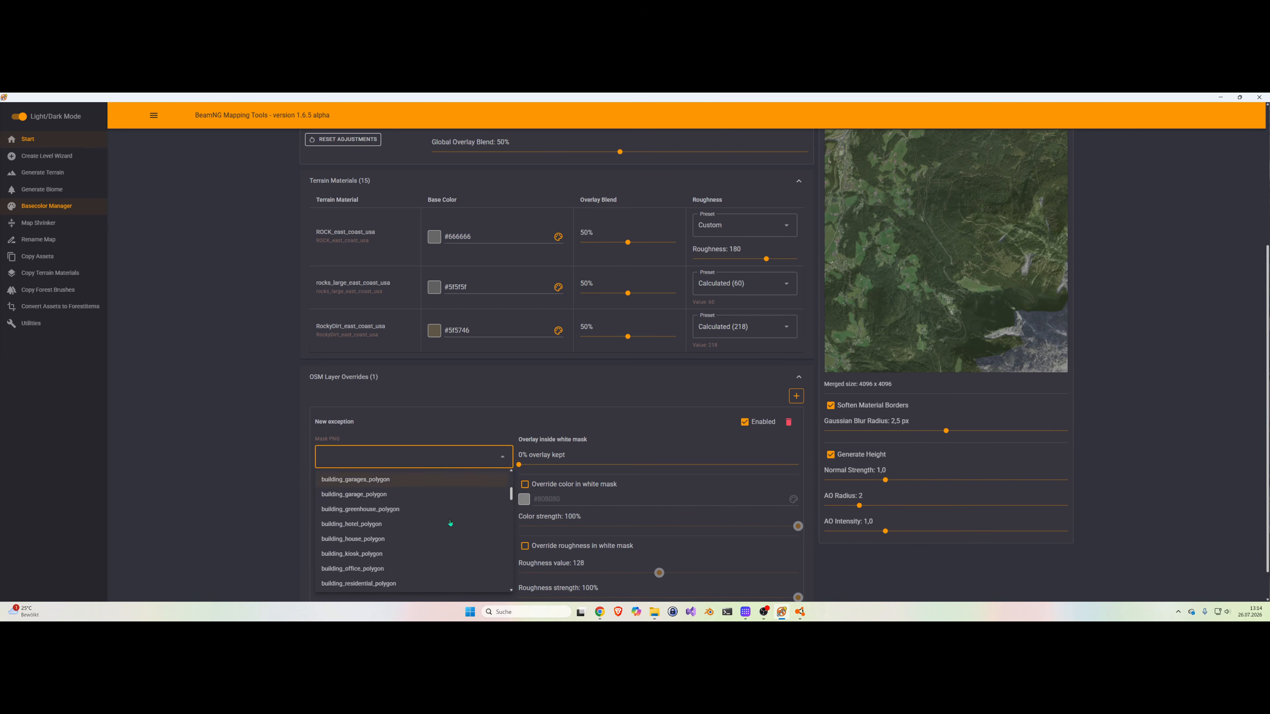
scroll(450, 523, down, 6)
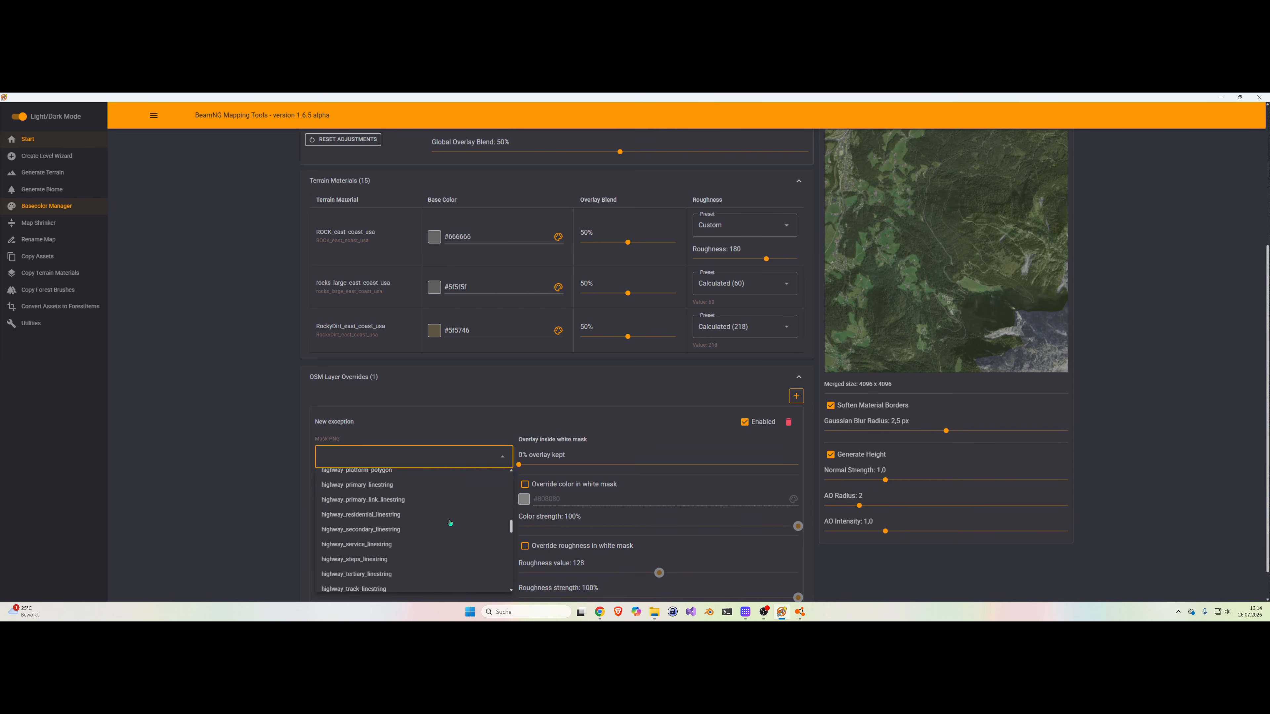
scroll(450, 524, down, 5)
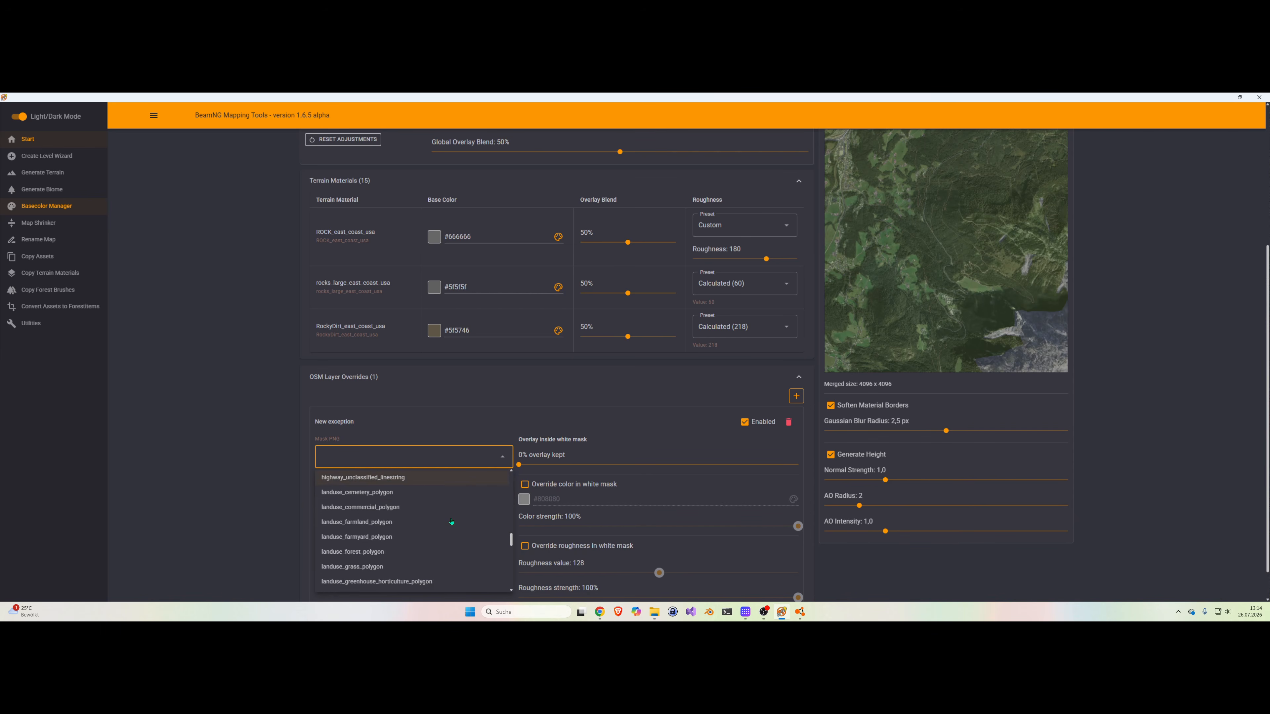
scroll(451, 522, down, 4)
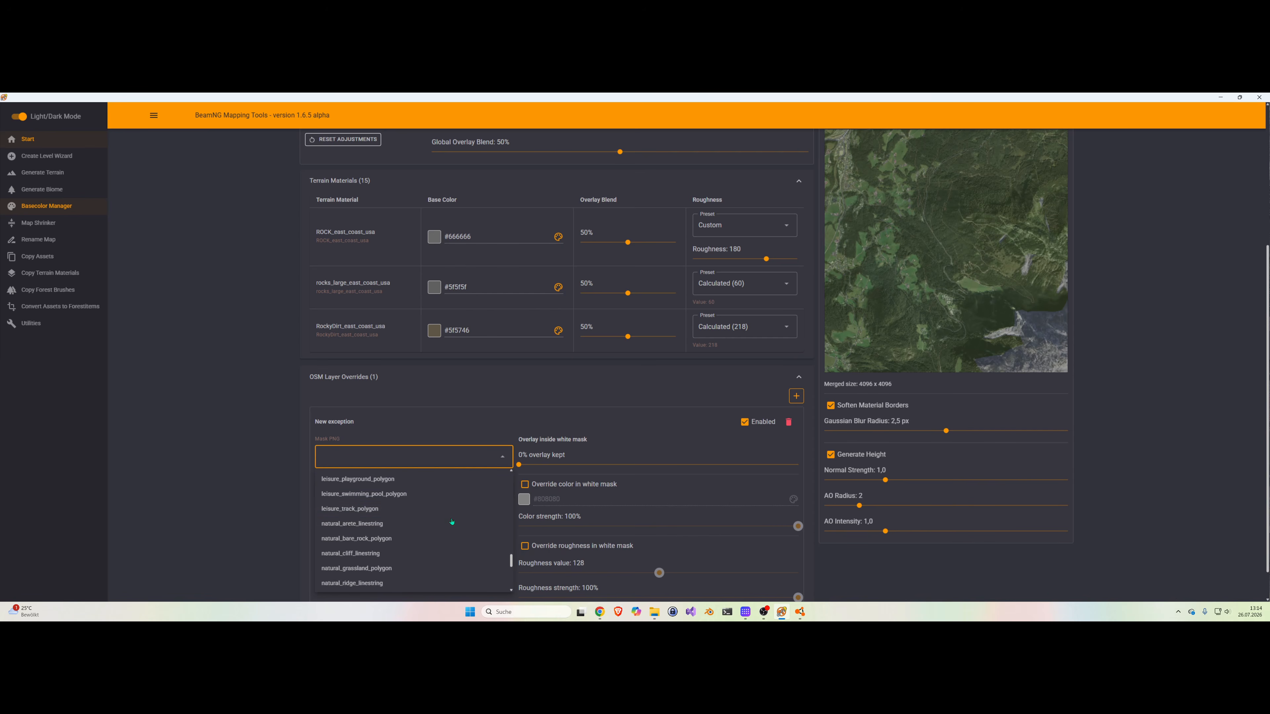
scroll(414, 528, down, 3)
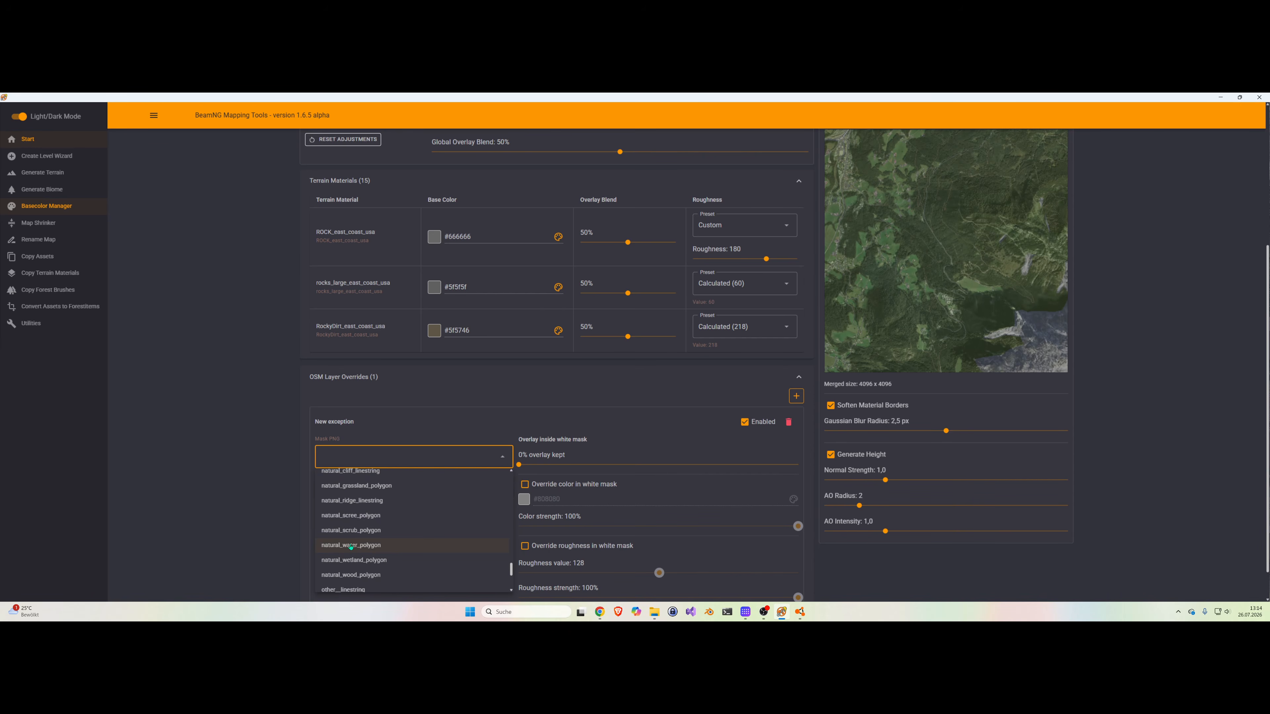
click(351, 546)
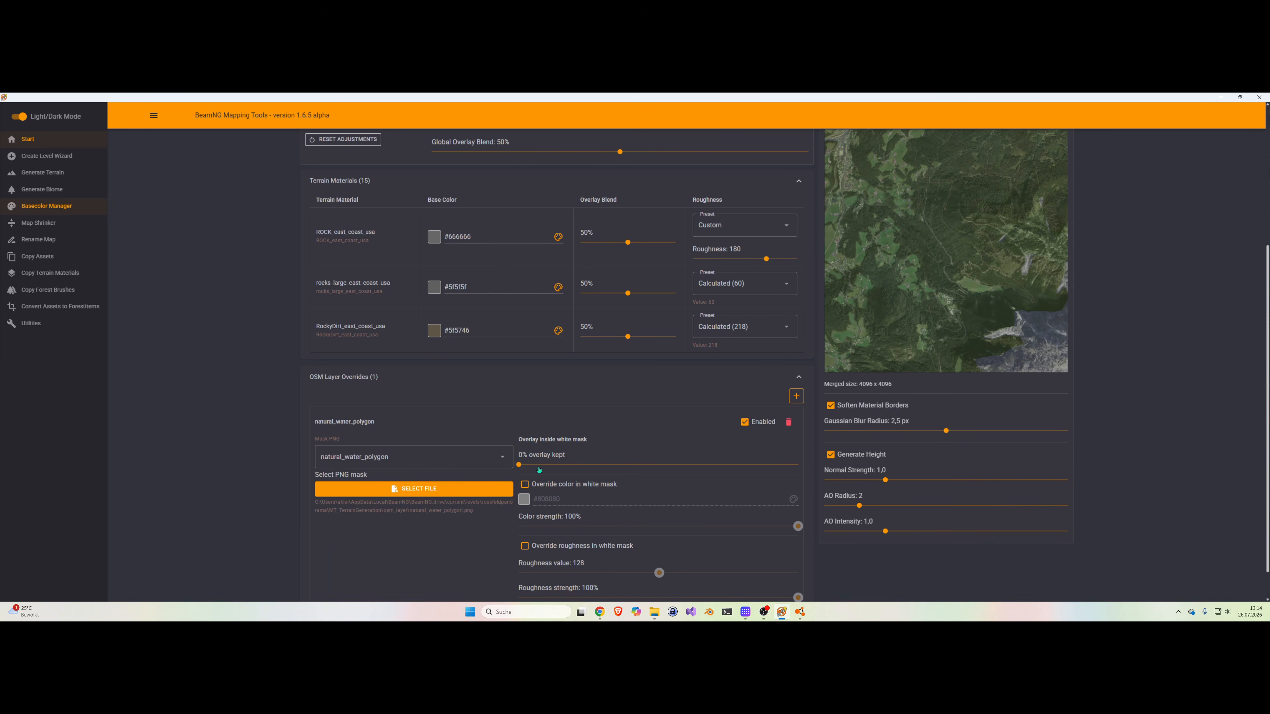
Step: Override the colour inside the water mask with the pale teal #84b8af
click(524, 484)
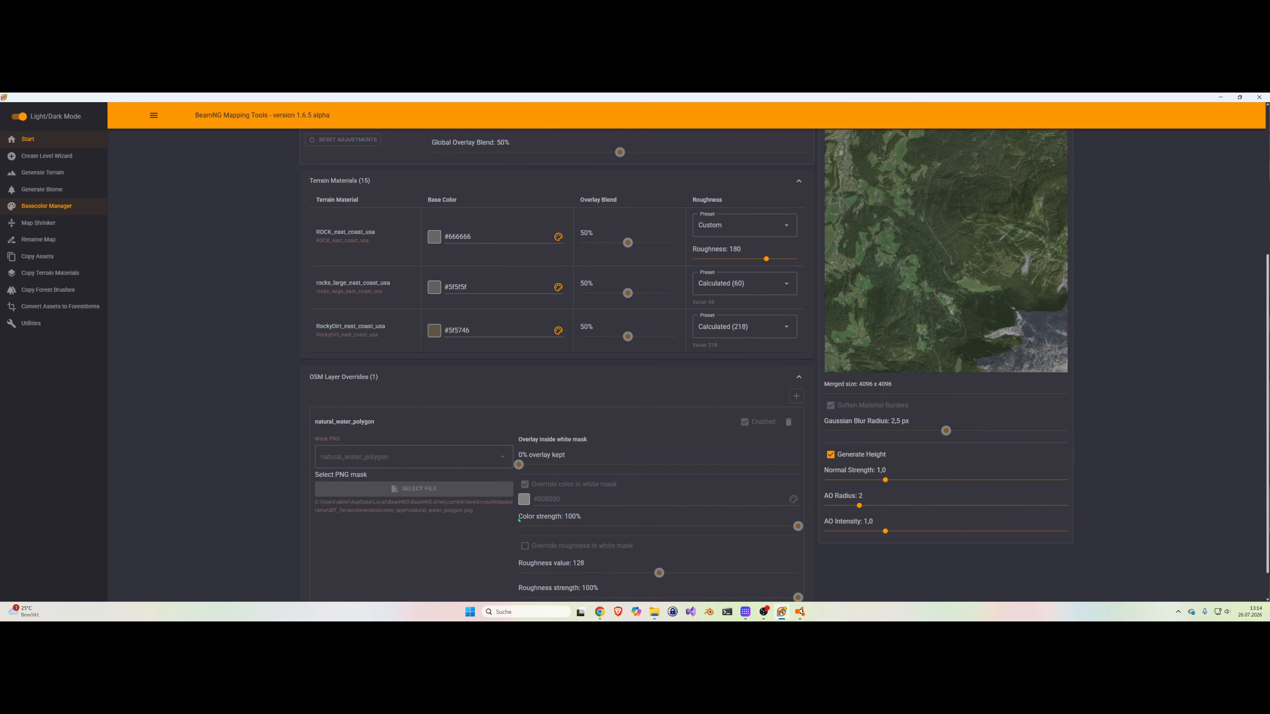
click(542, 500)
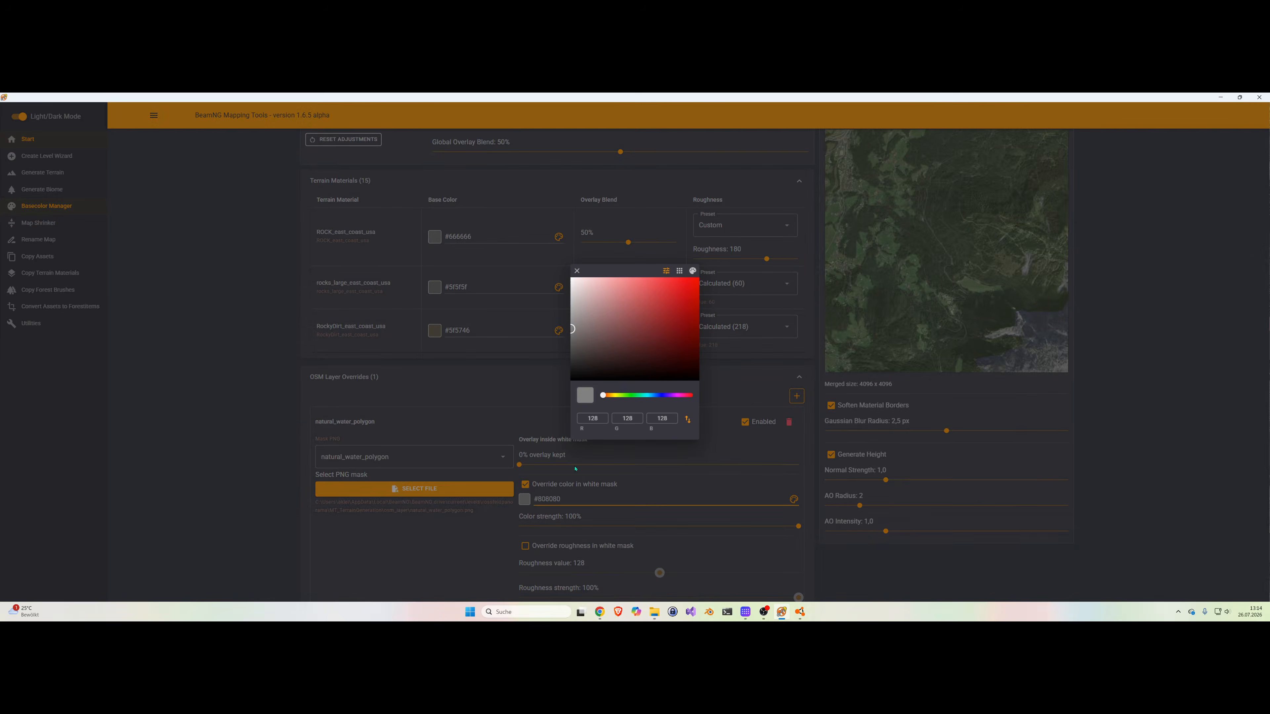
drag(647, 397, 645, 398)
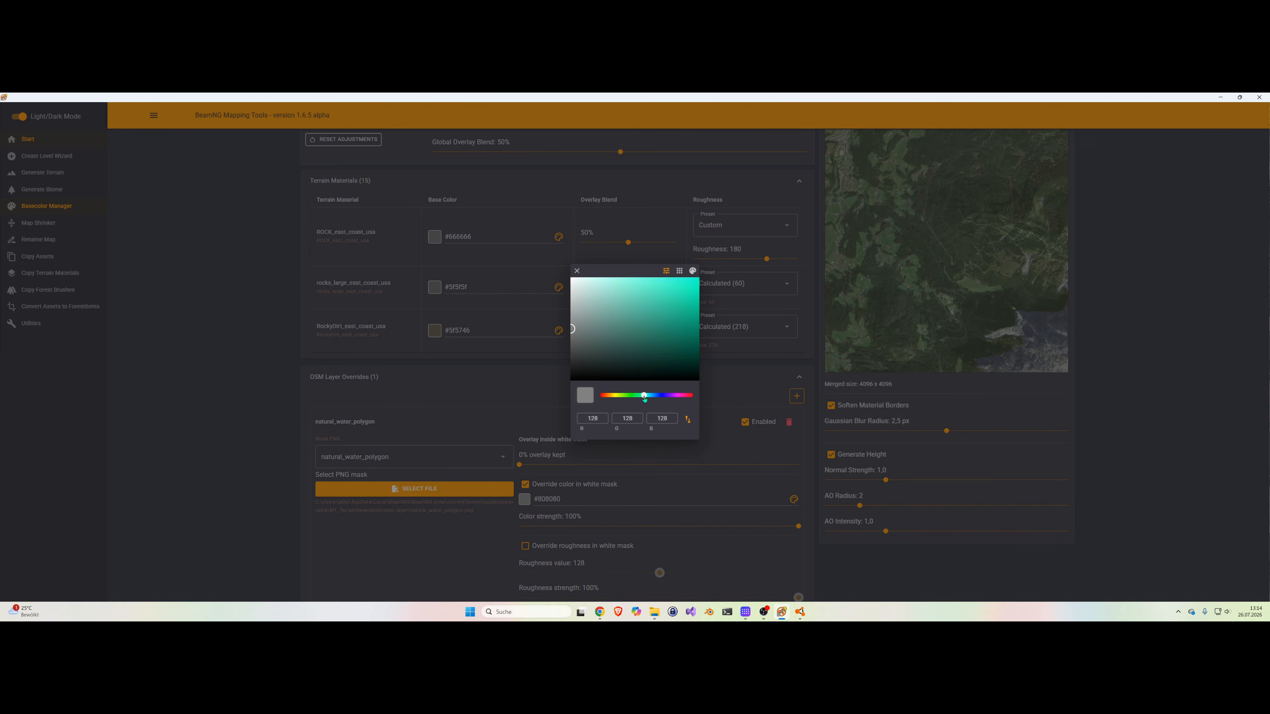
drag(626, 319, 607, 306)
click(500, 545)
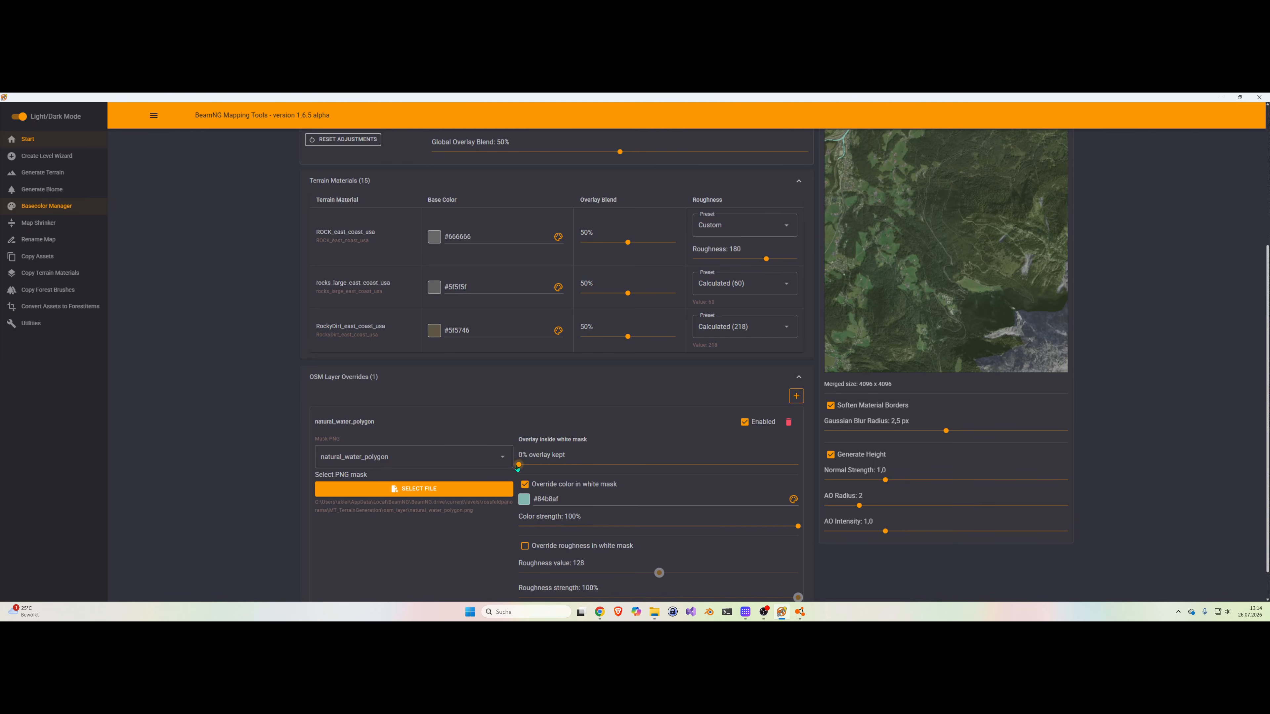
Step: Keep 21% of the overlay inside the water mask and override its roughness with a value of 61
drag(519, 464, 577, 465)
click(533, 545)
scroll(539, 543, down, 1)
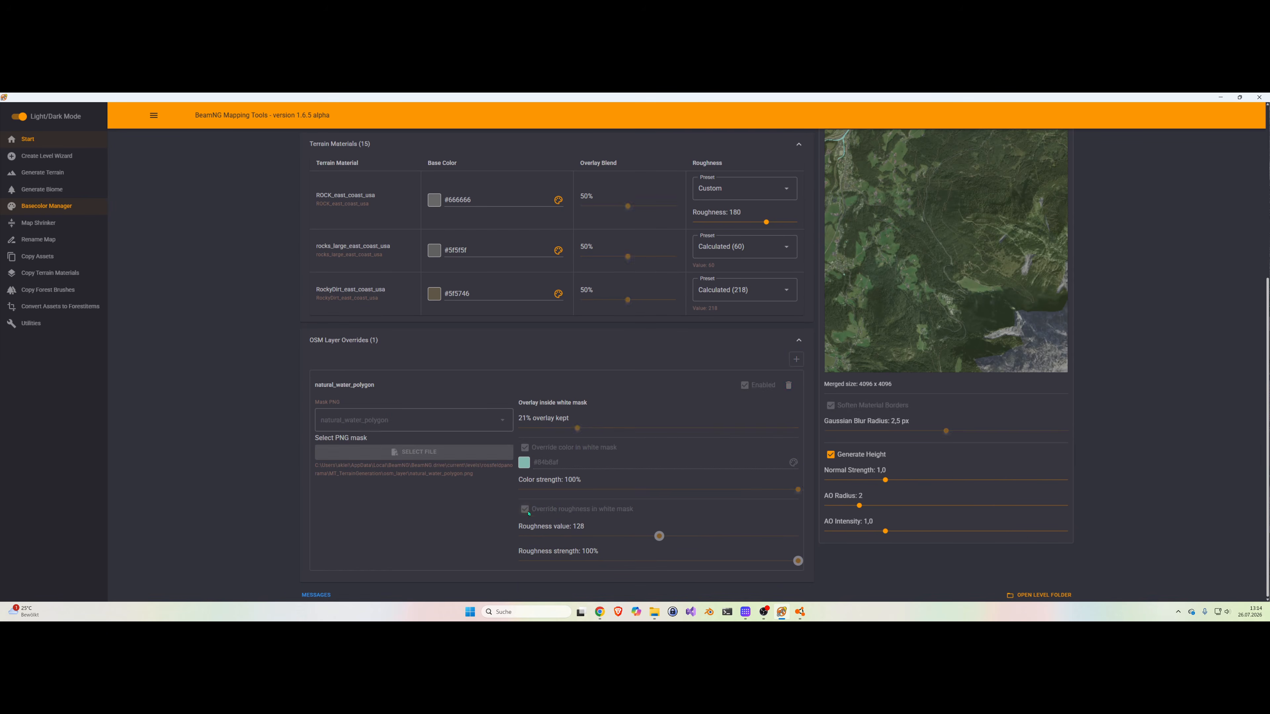
drag(659, 536, 586, 537)
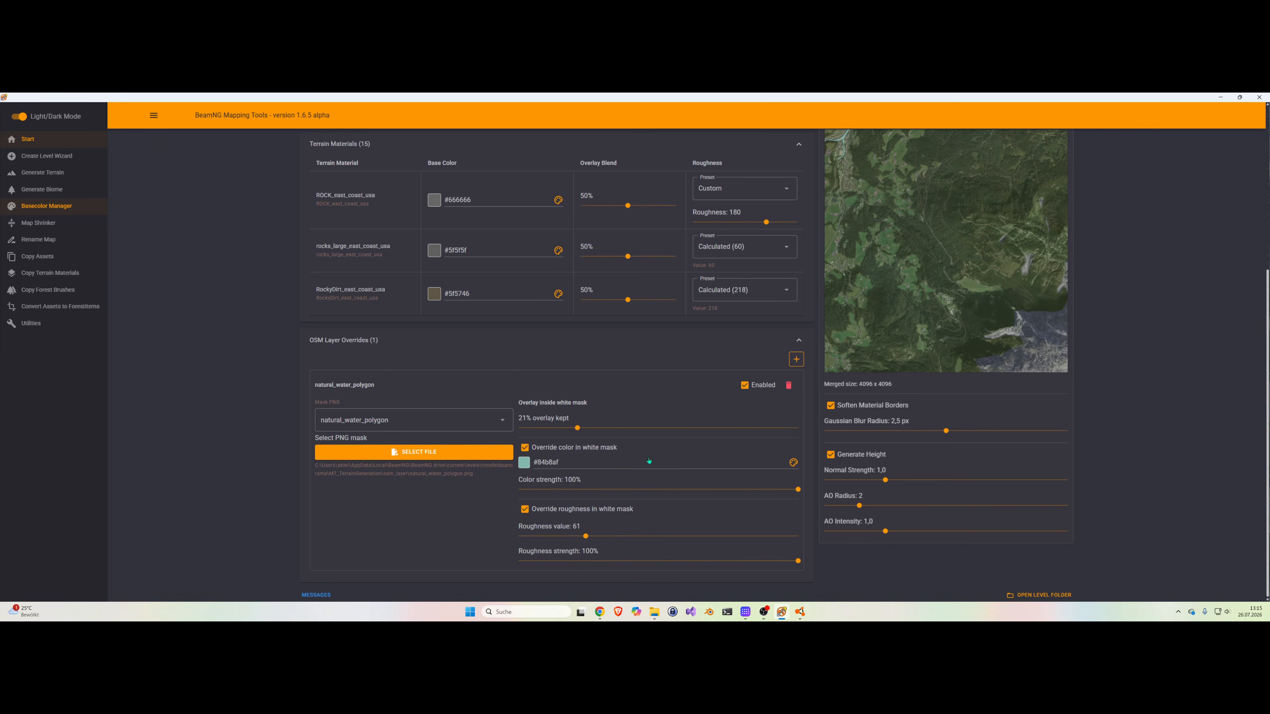
Step: Reset and rebake the terrain maps, and reload Rossfeld Panorama at its default spawnpoint in BeamNG.drive
scroll(569, 491, up, 5)
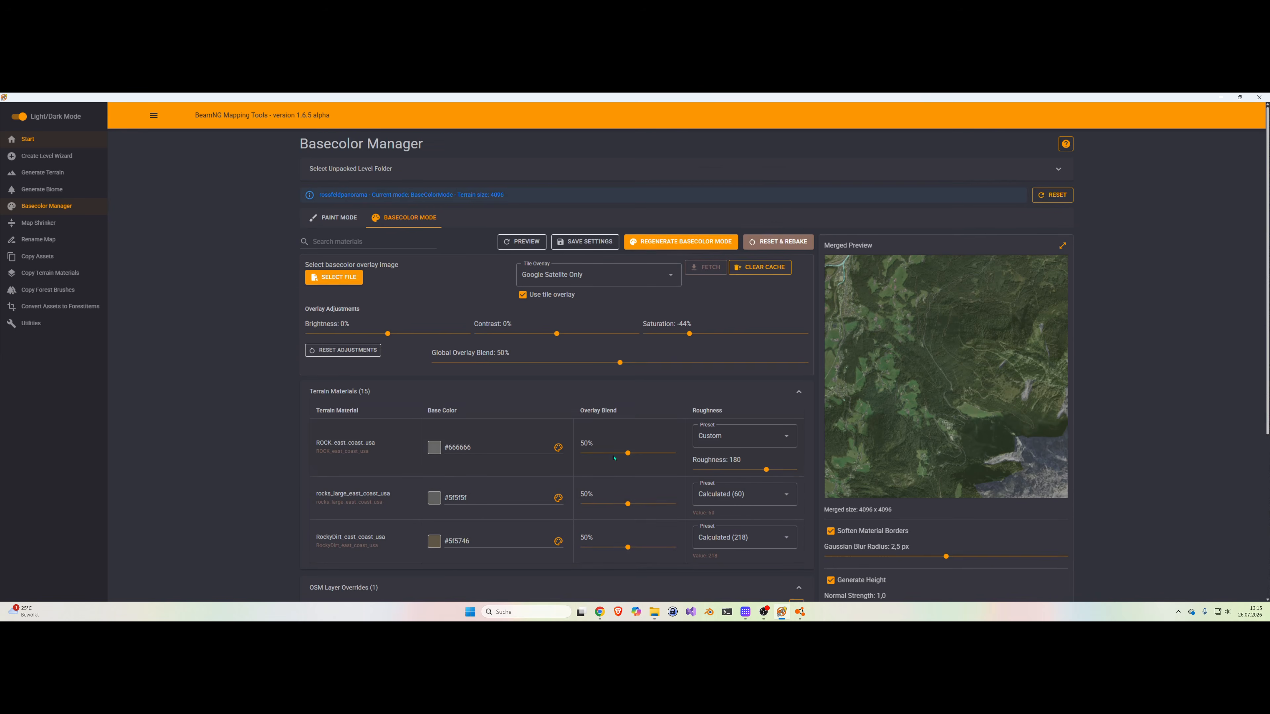
click(786, 242)
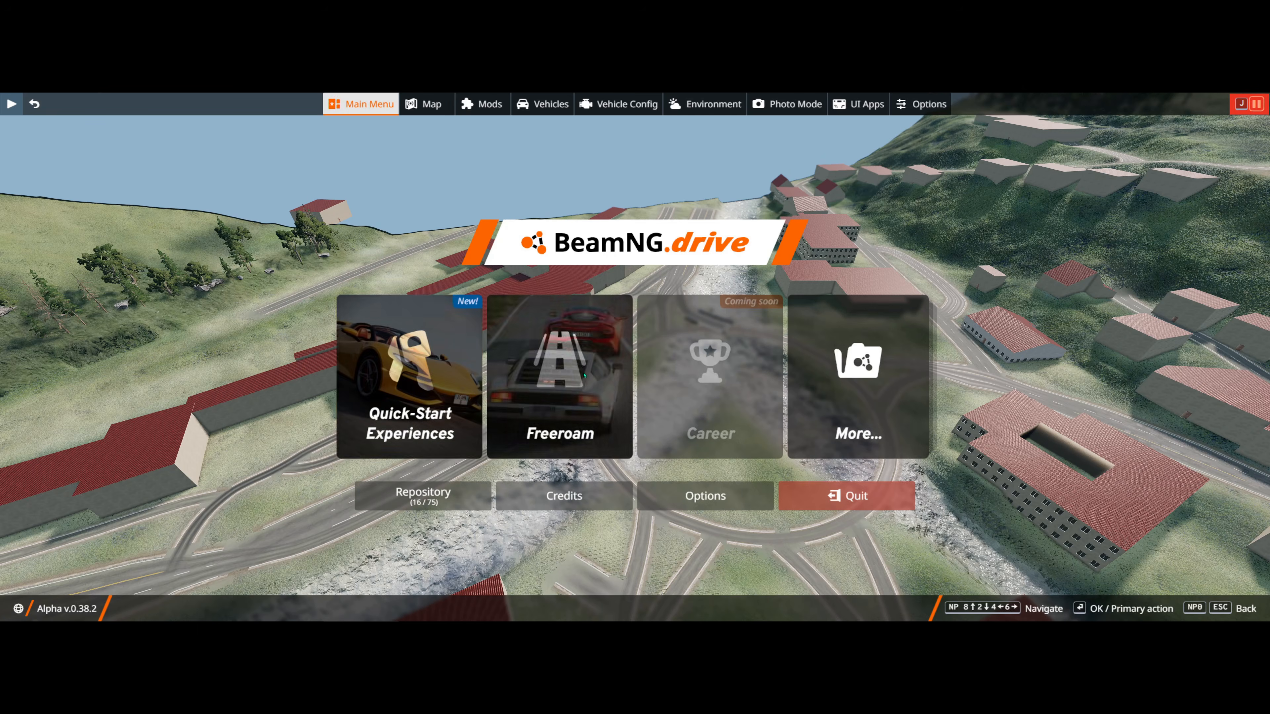
click(582, 392)
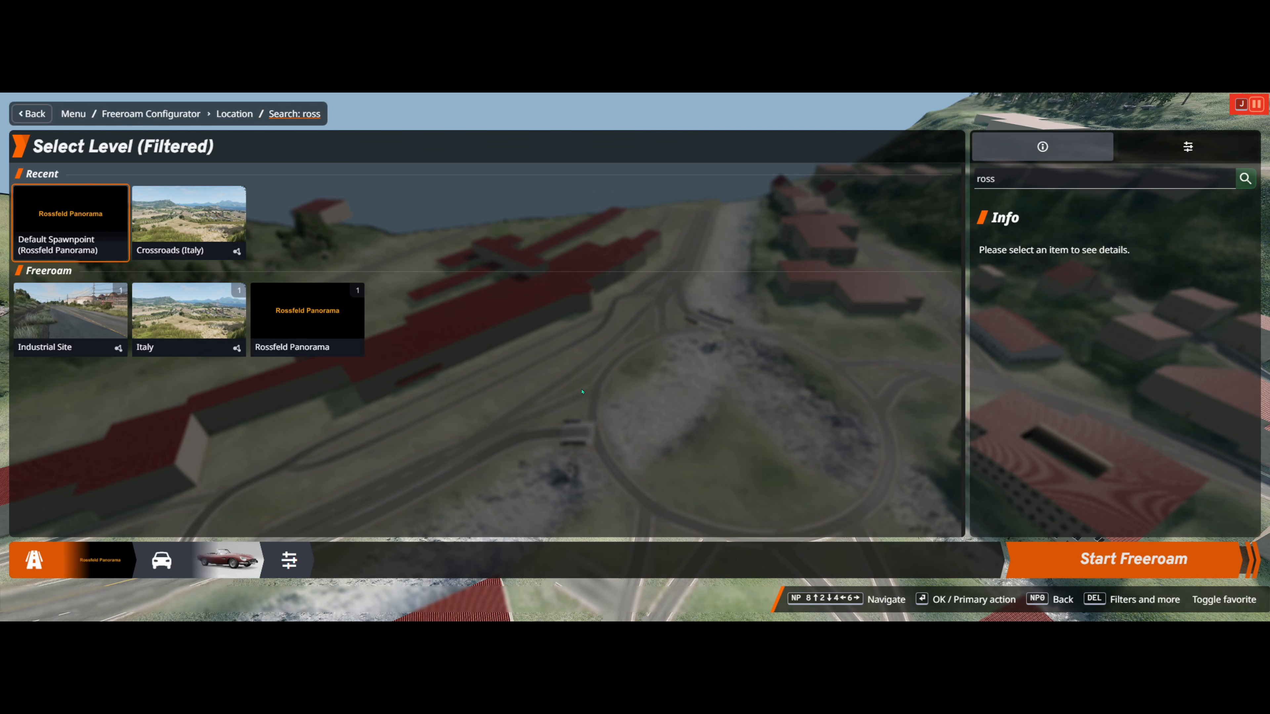
click(64, 231)
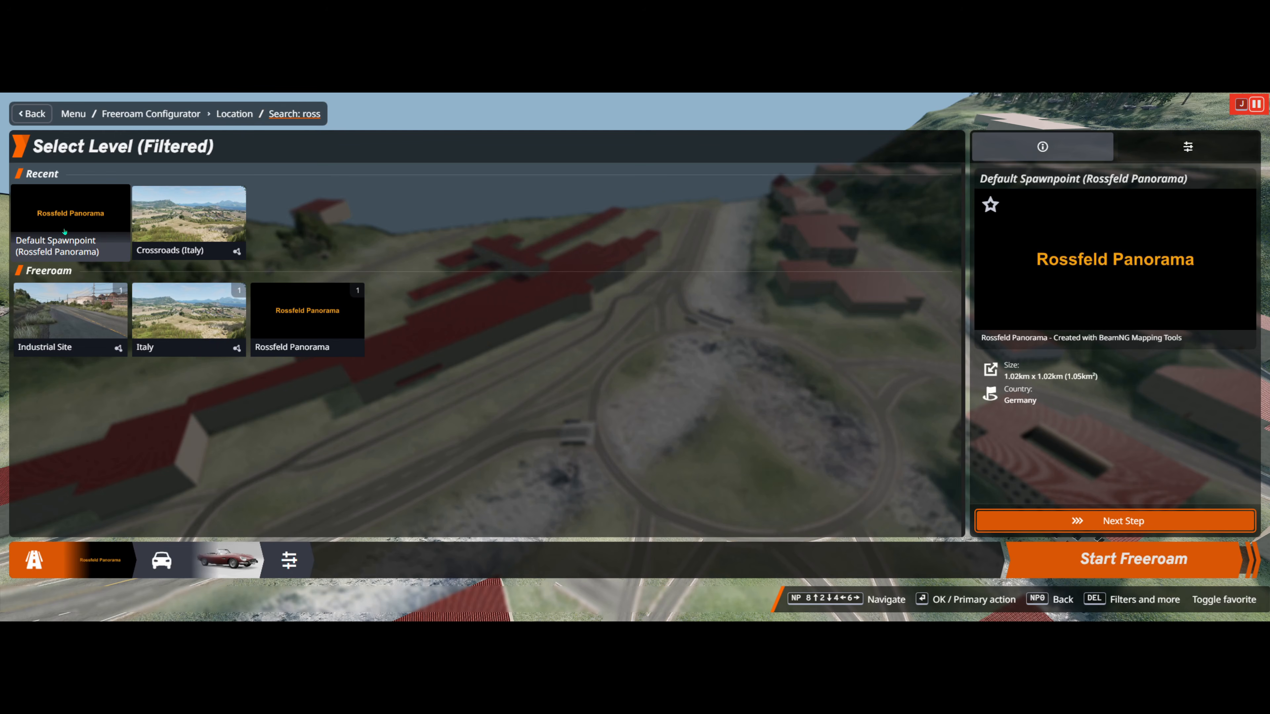
double_click(65, 231)
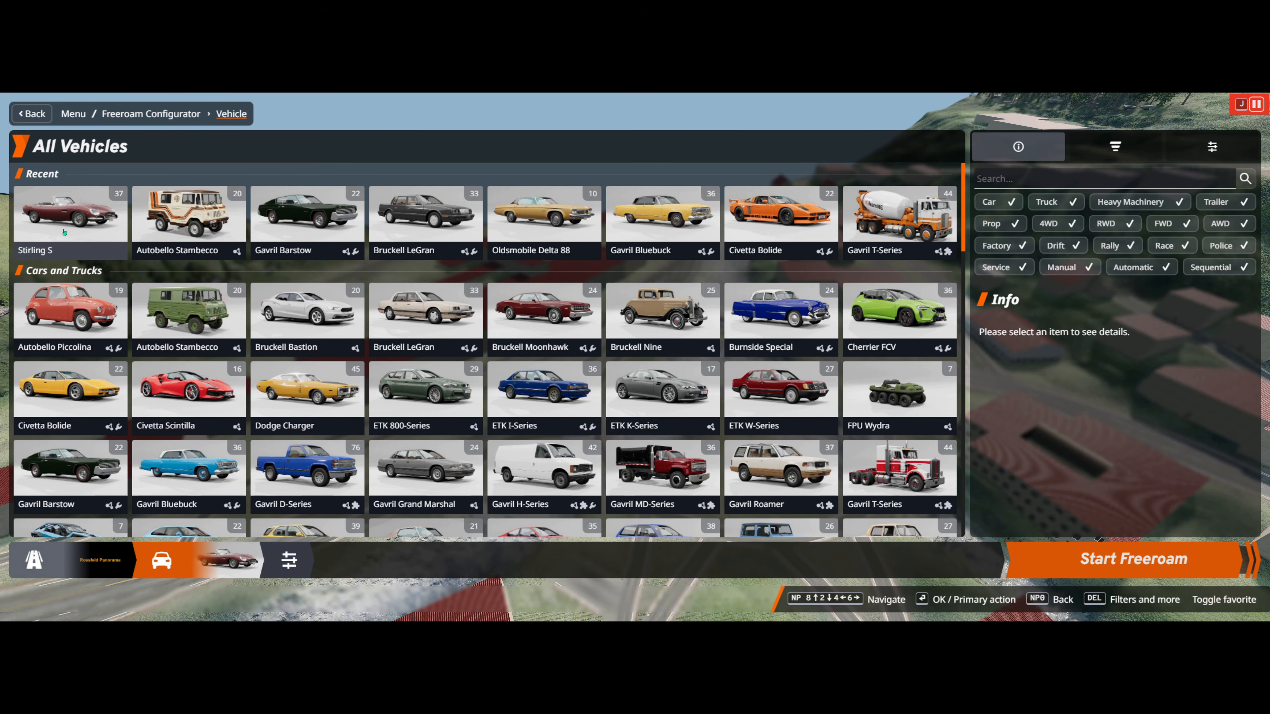
click(1013, 555)
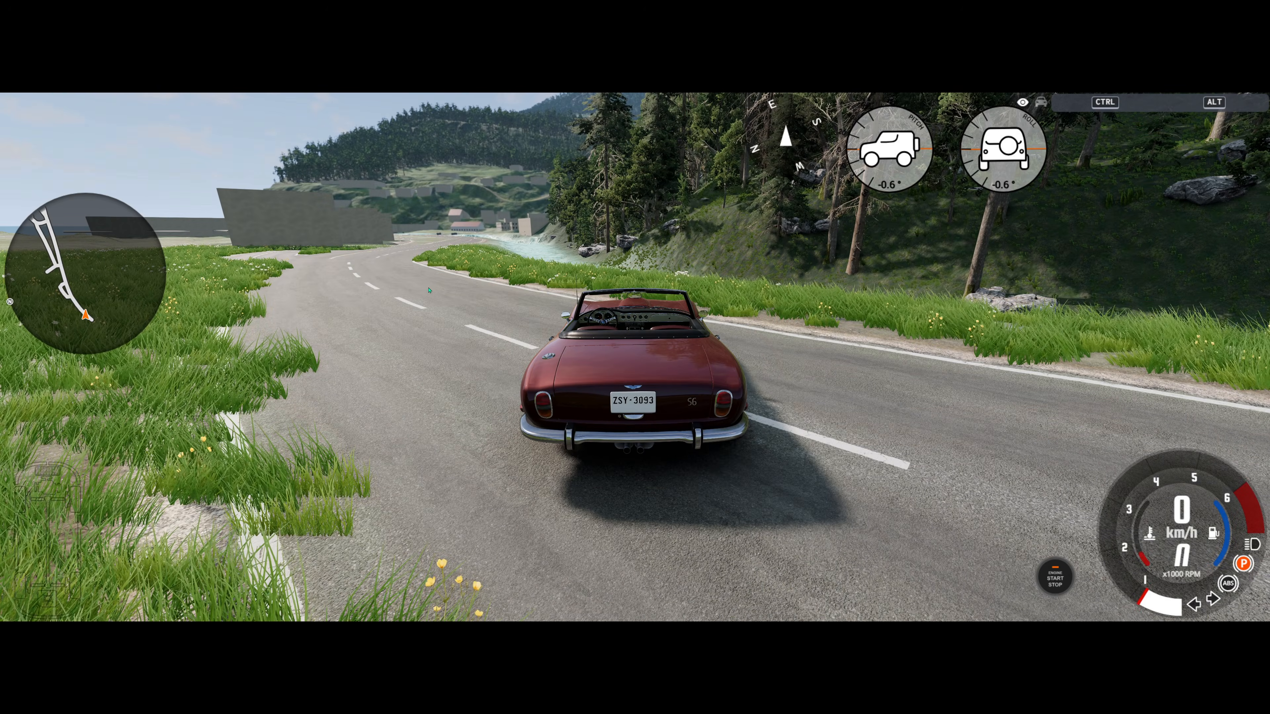
Step: Fly the free camera along the river and over the roundabout and town to examine the recoloured water
key(shift+c)
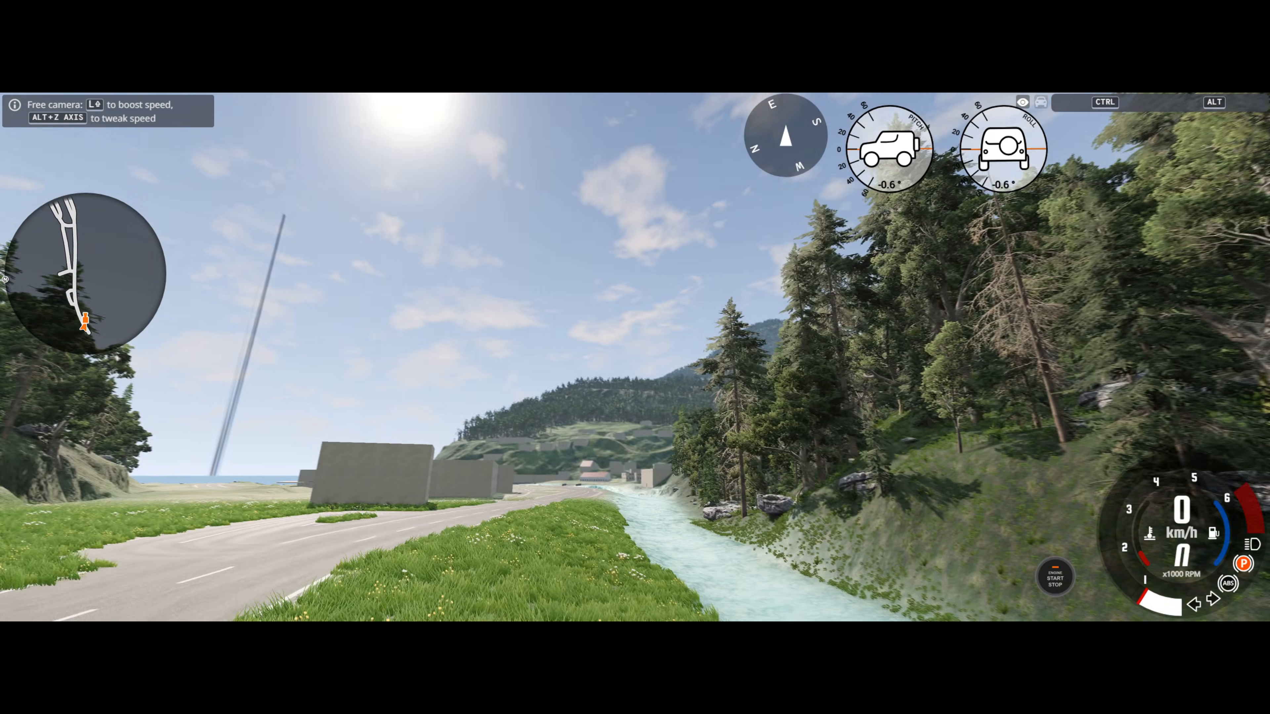
key(s)
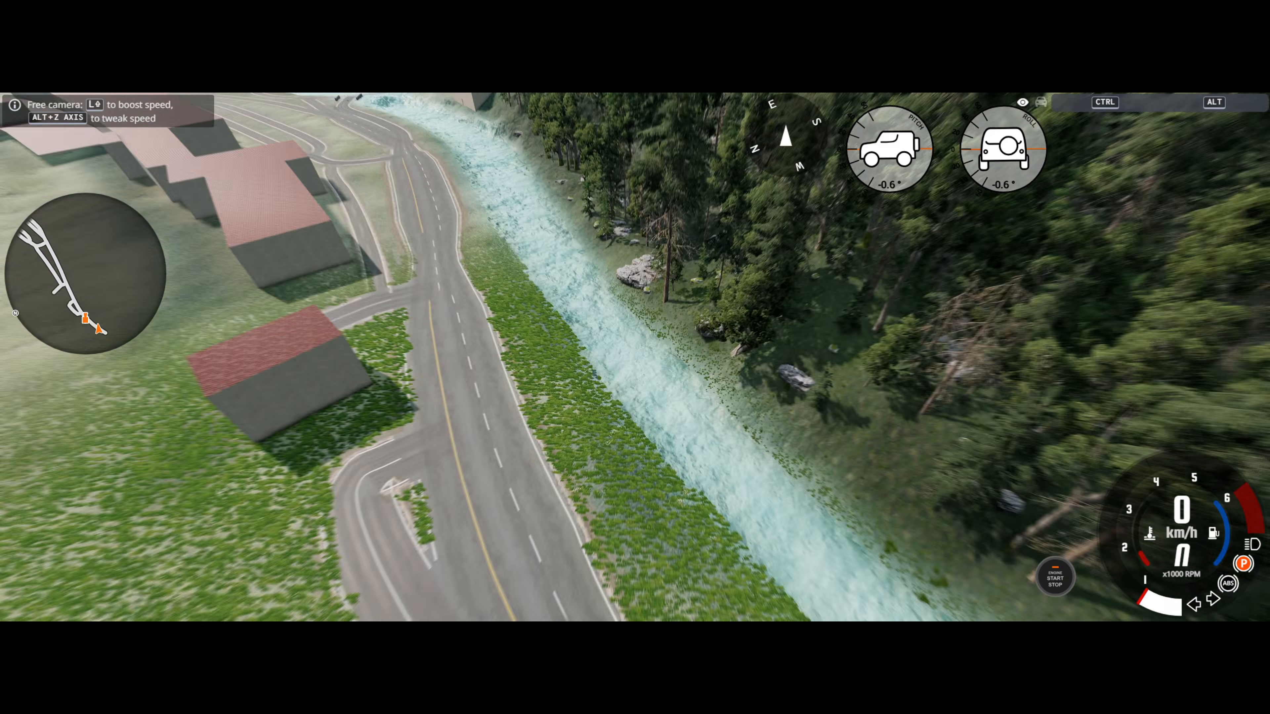
key(w)
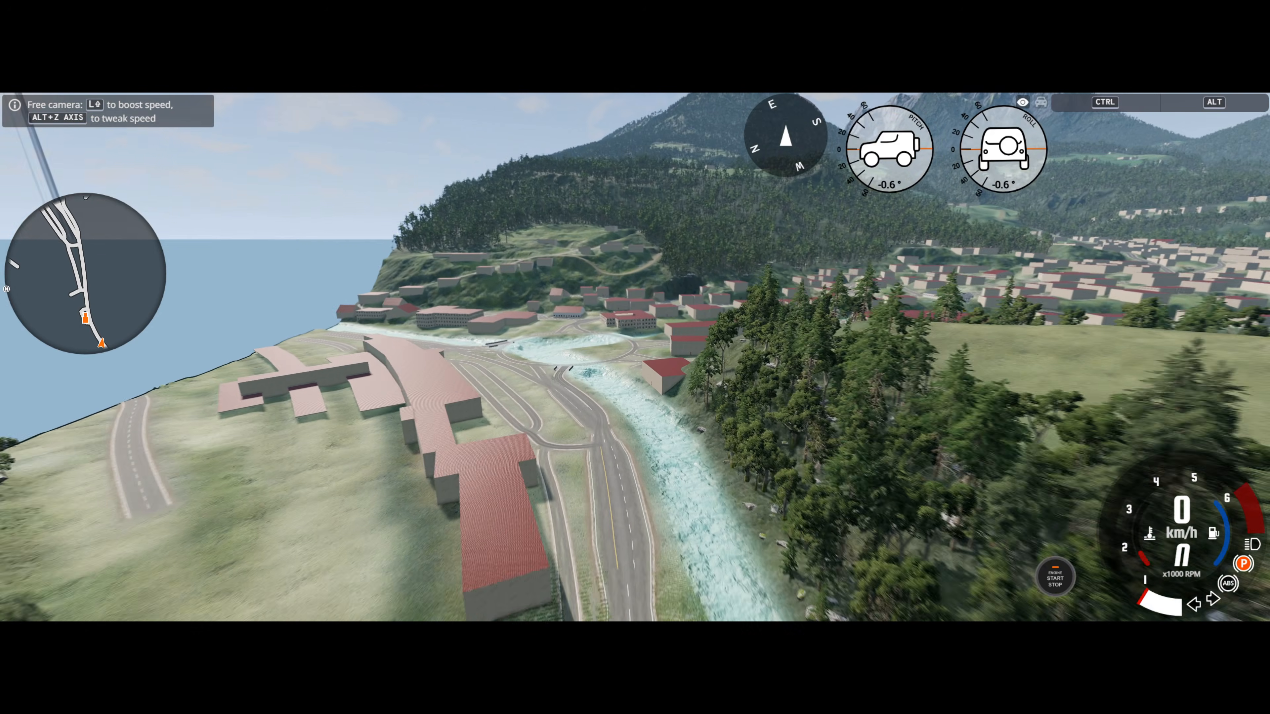
key(w)
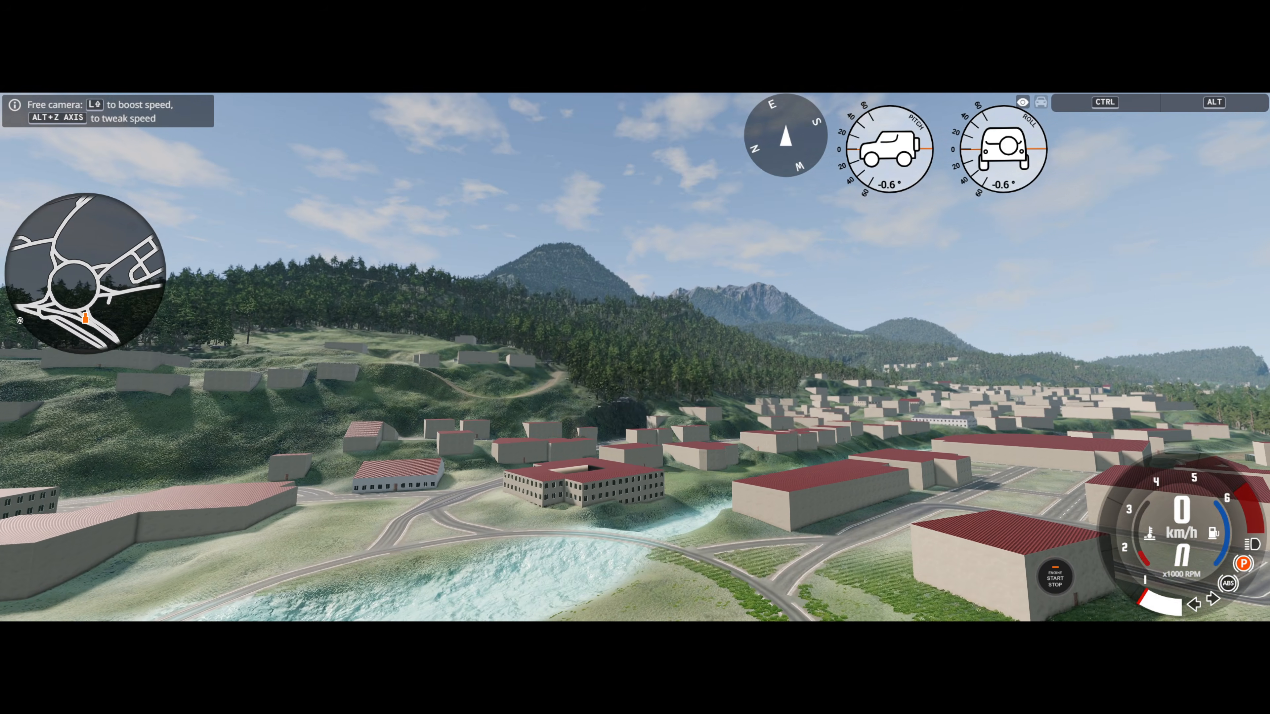
key(shift+w)
key(shift+w)
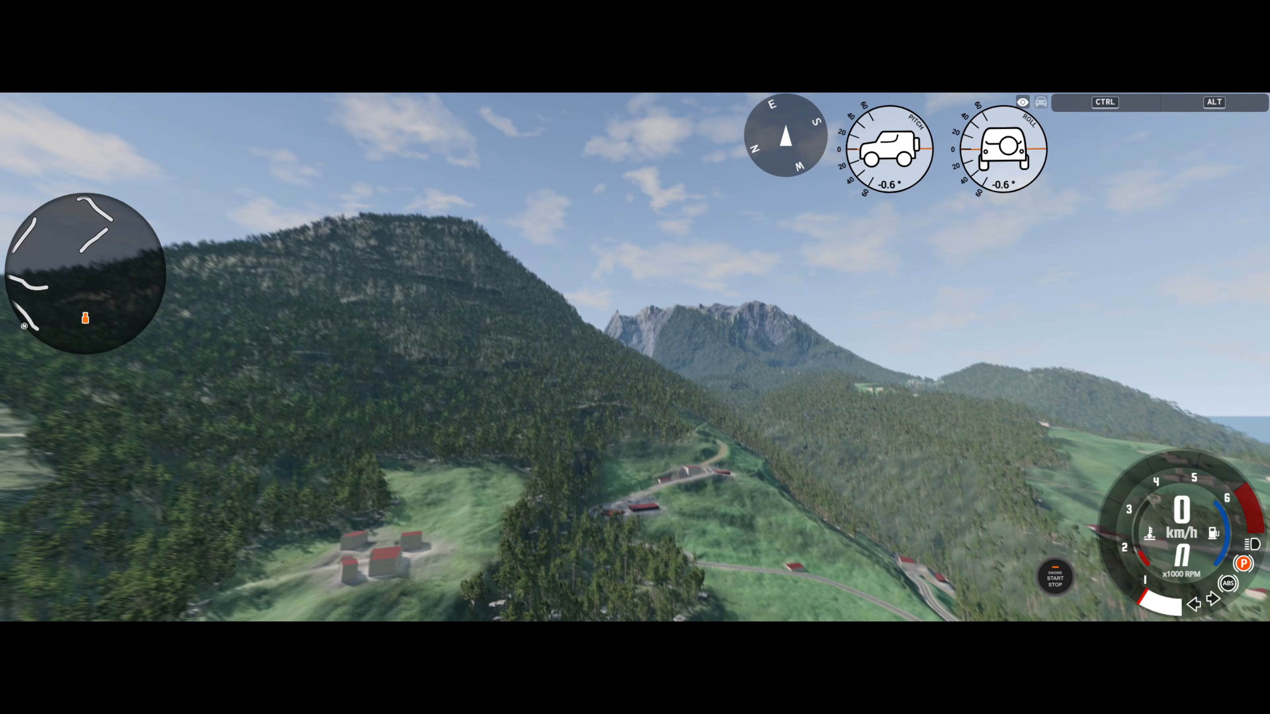
Step: Fly the free camera over the wooded slopes down to the forest road, and bring the car there to drive it
key(w)
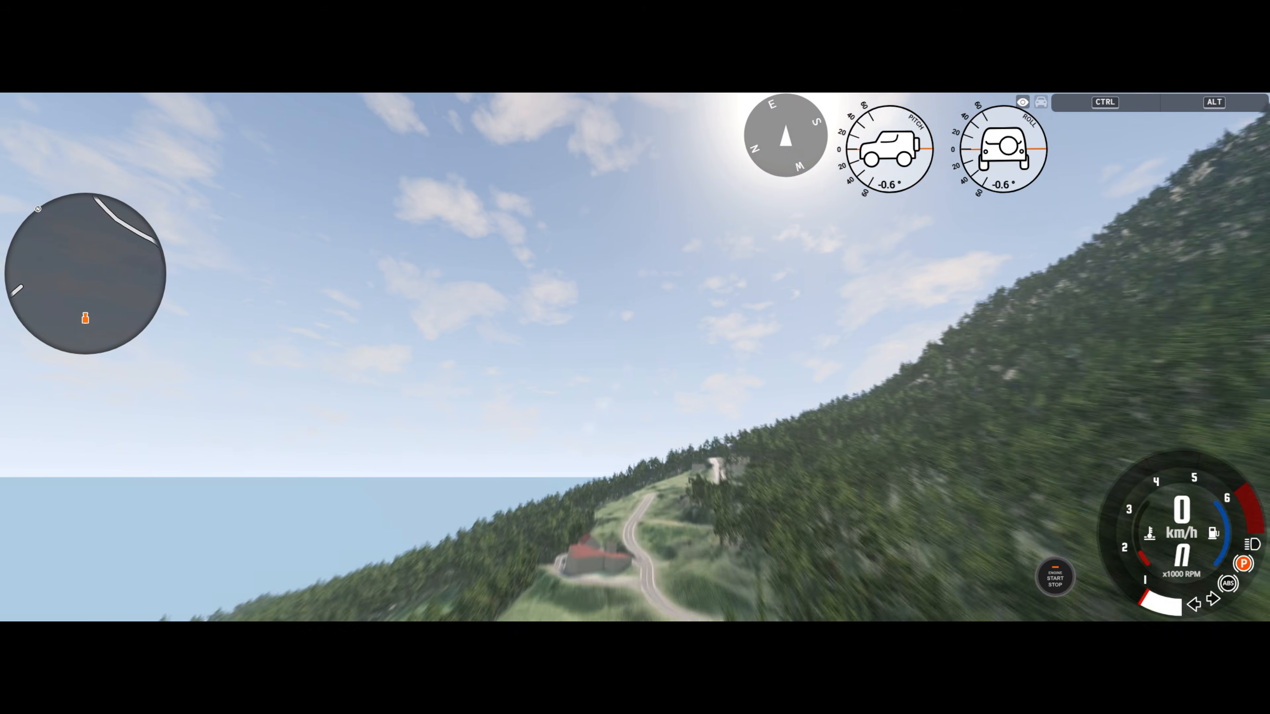
key(w)
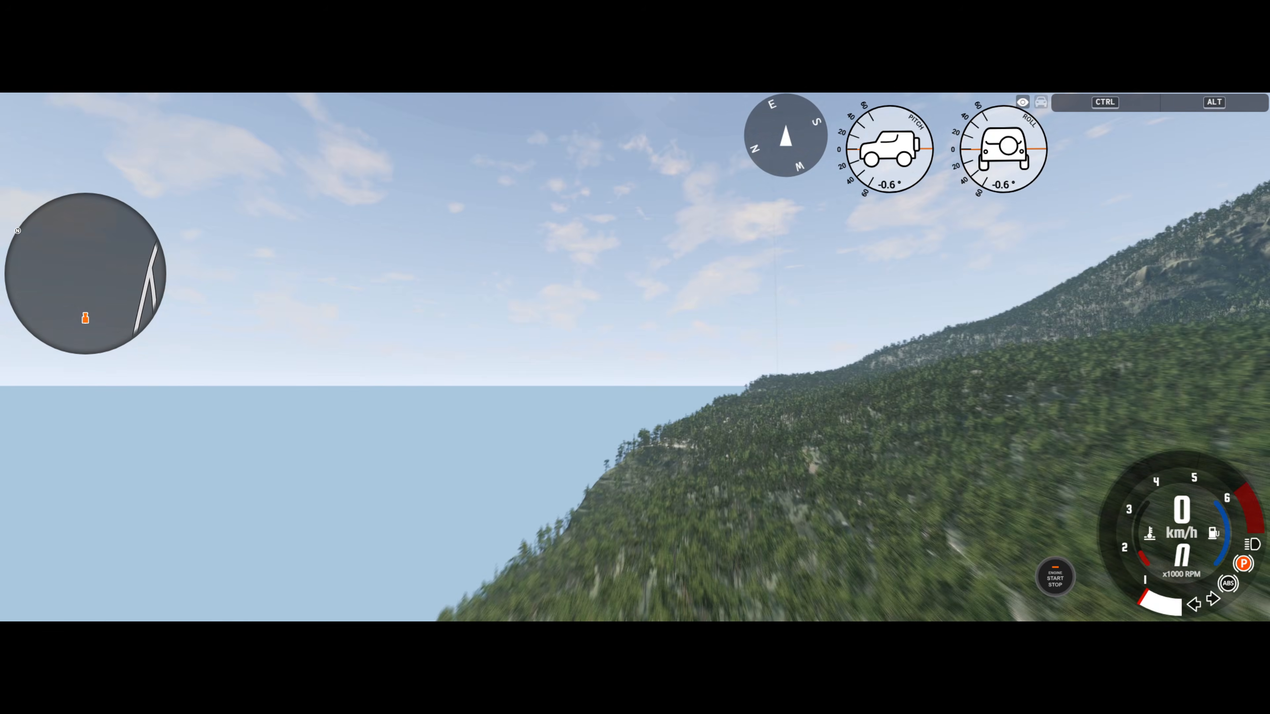
key(w)
key(w)
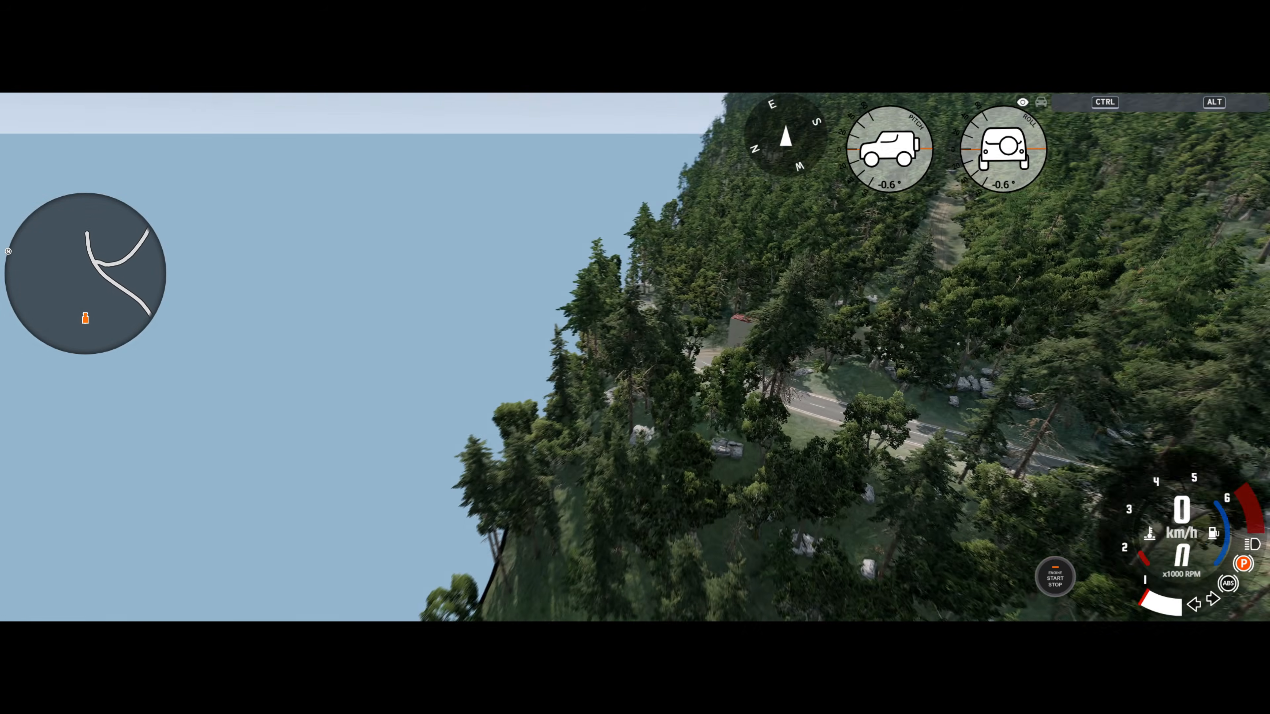
key(w)
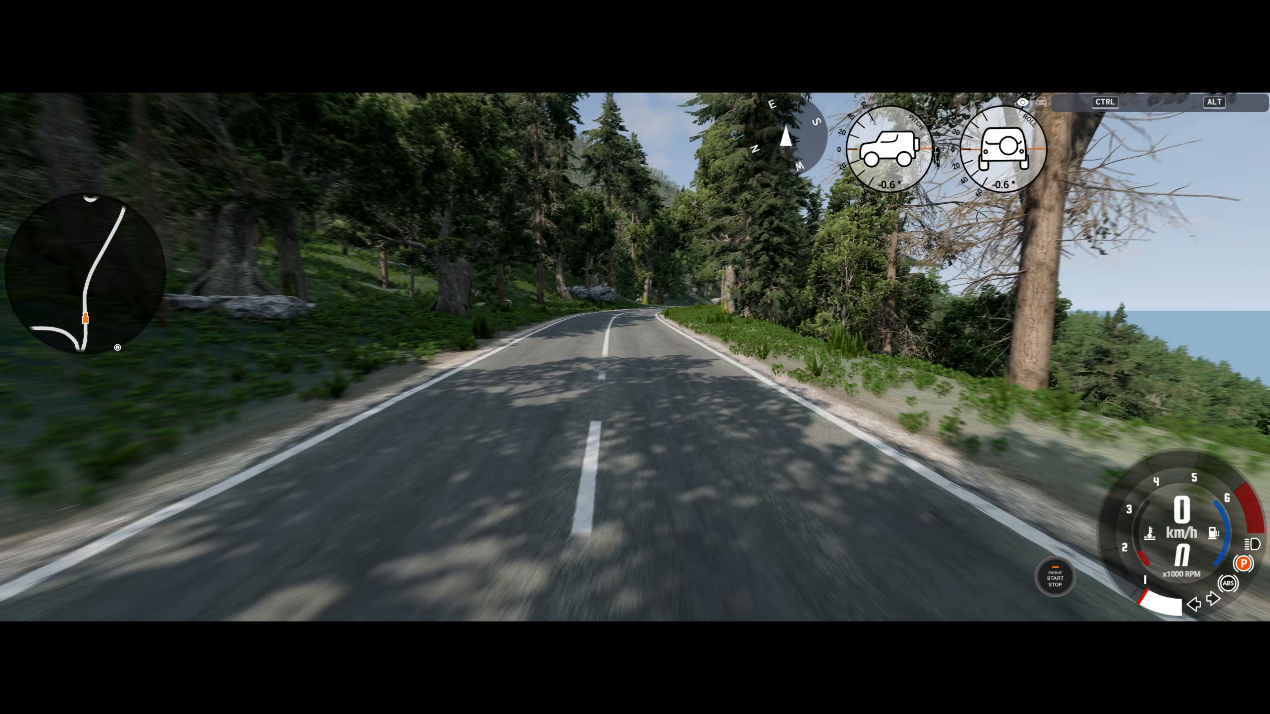
key(w)
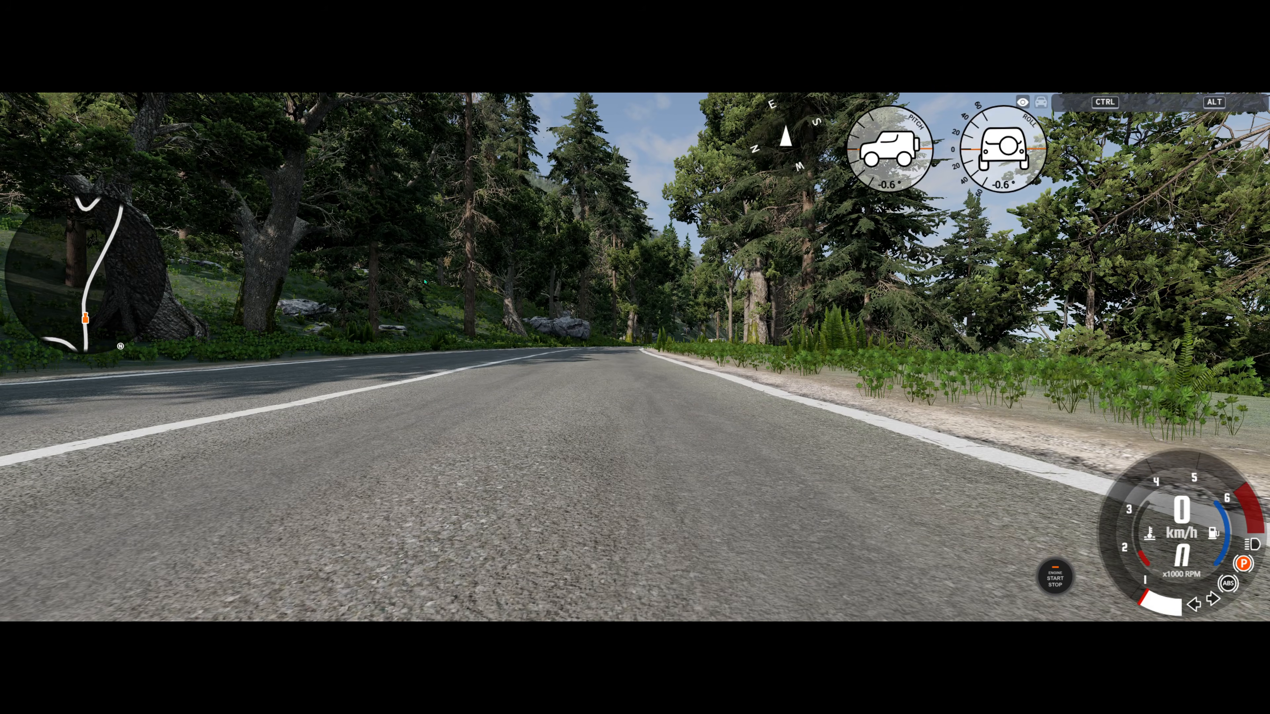
key(shift+c)
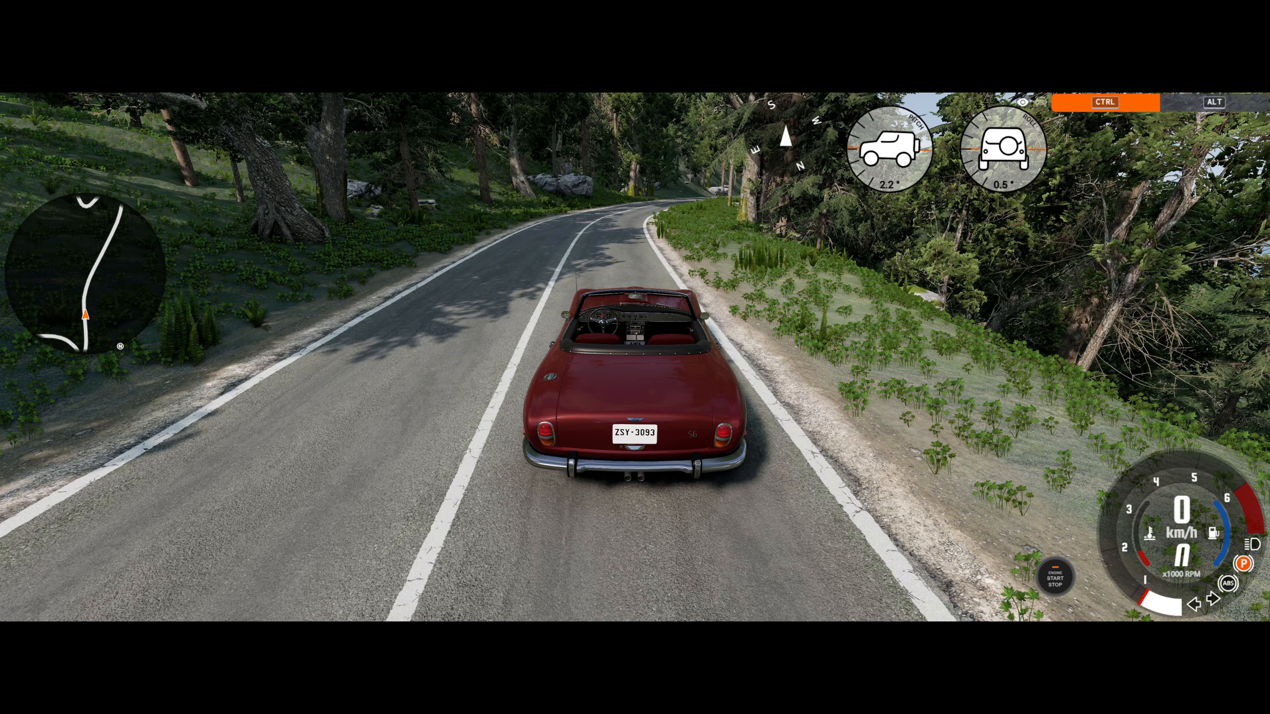
key(w)
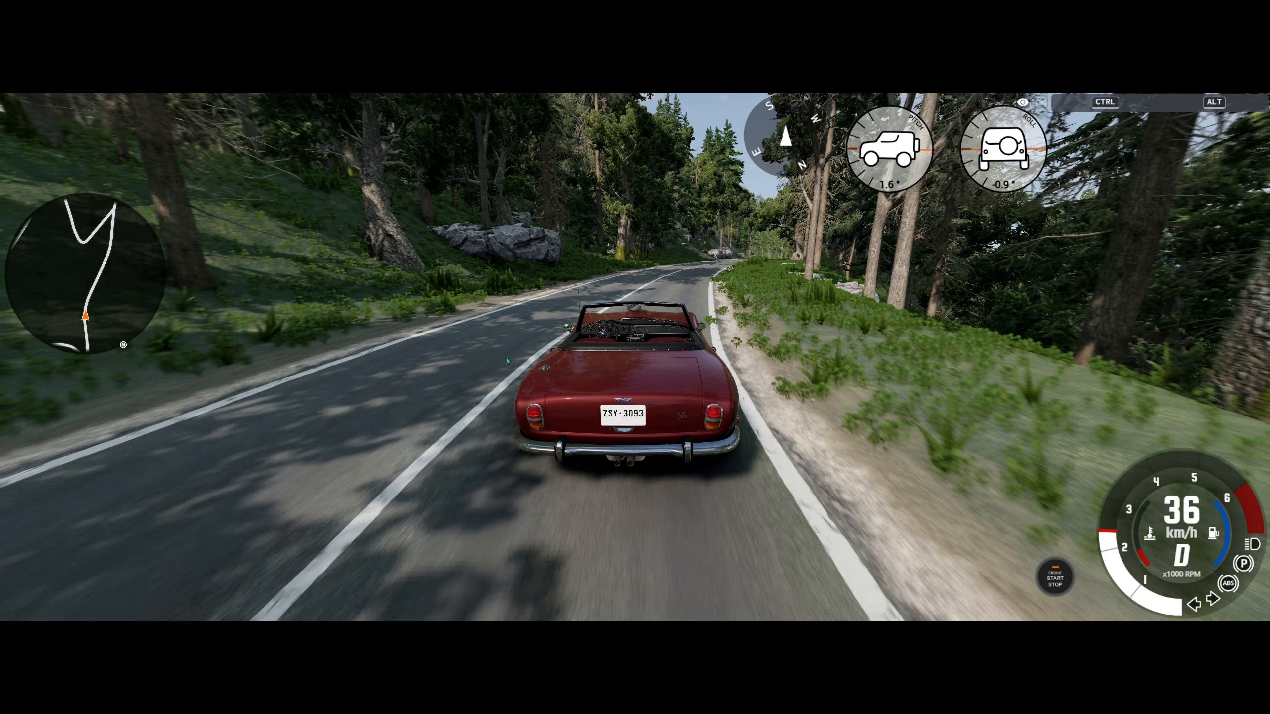
Step: Spawn traffic through the Freeroam traffic actions and watch the car drive along the forest road
key(e)
click(631, 301)
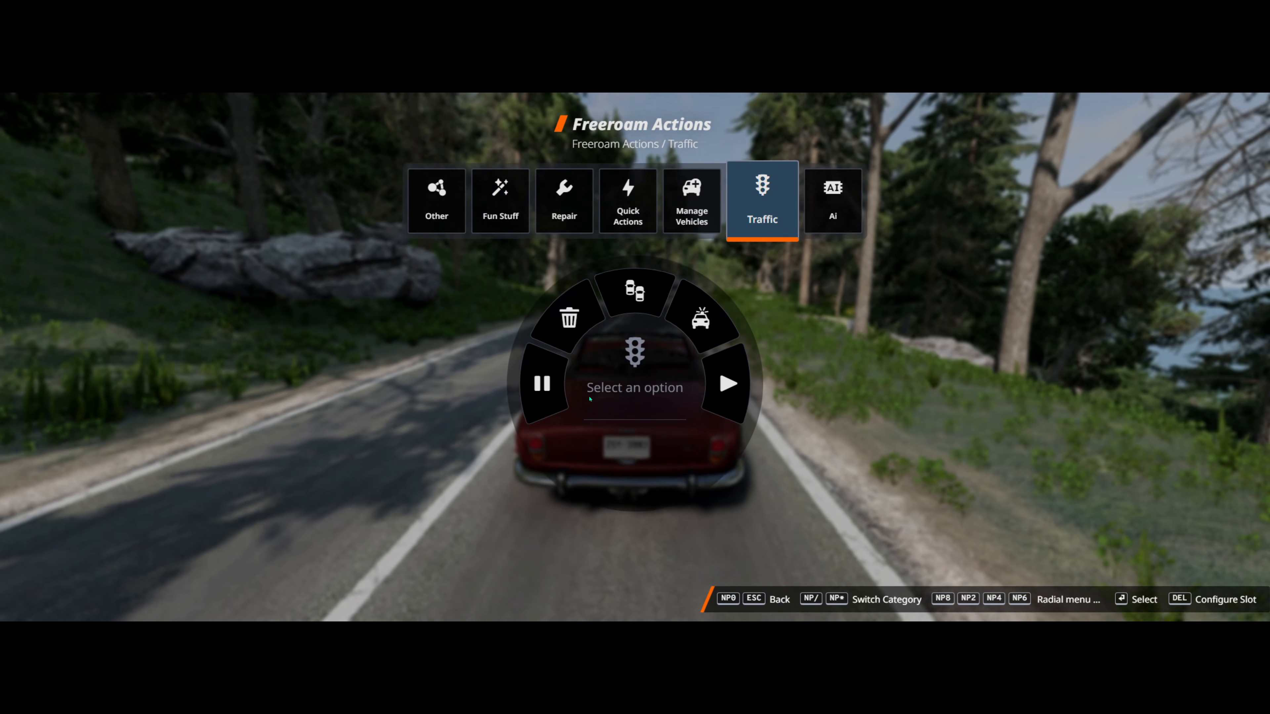
click(644, 297)
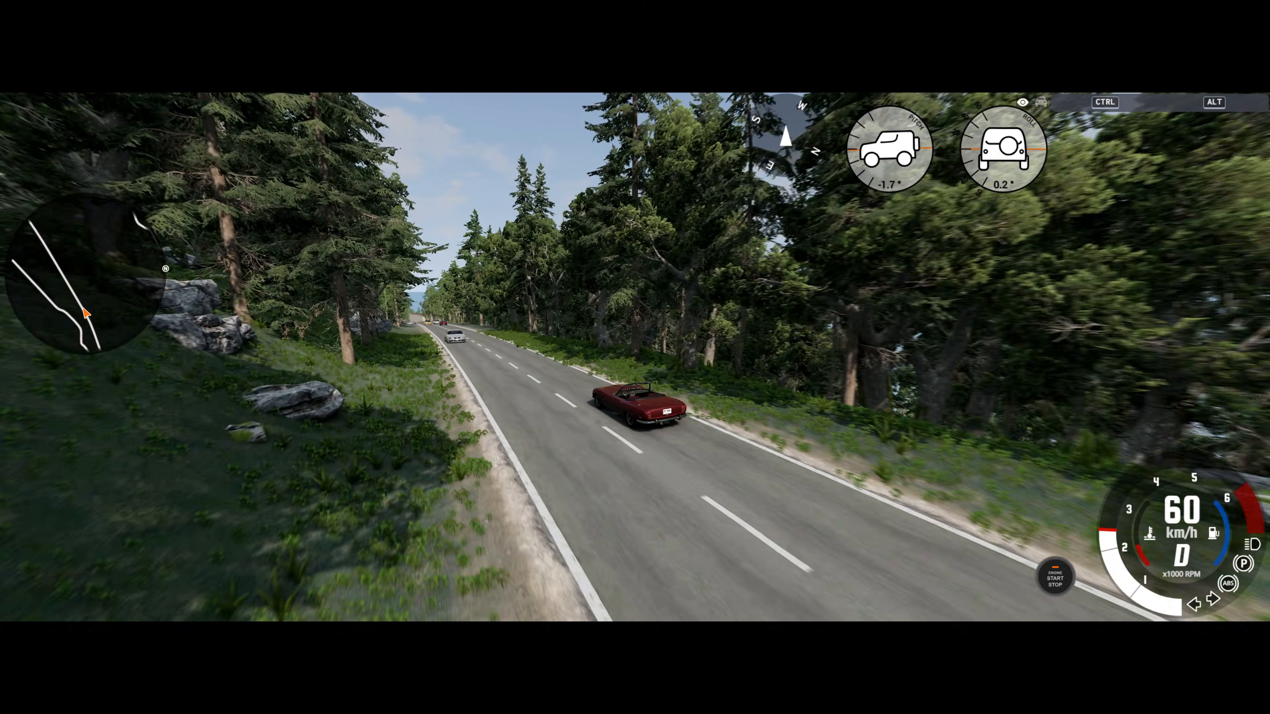
right_drag(719, 426, 663, 426)
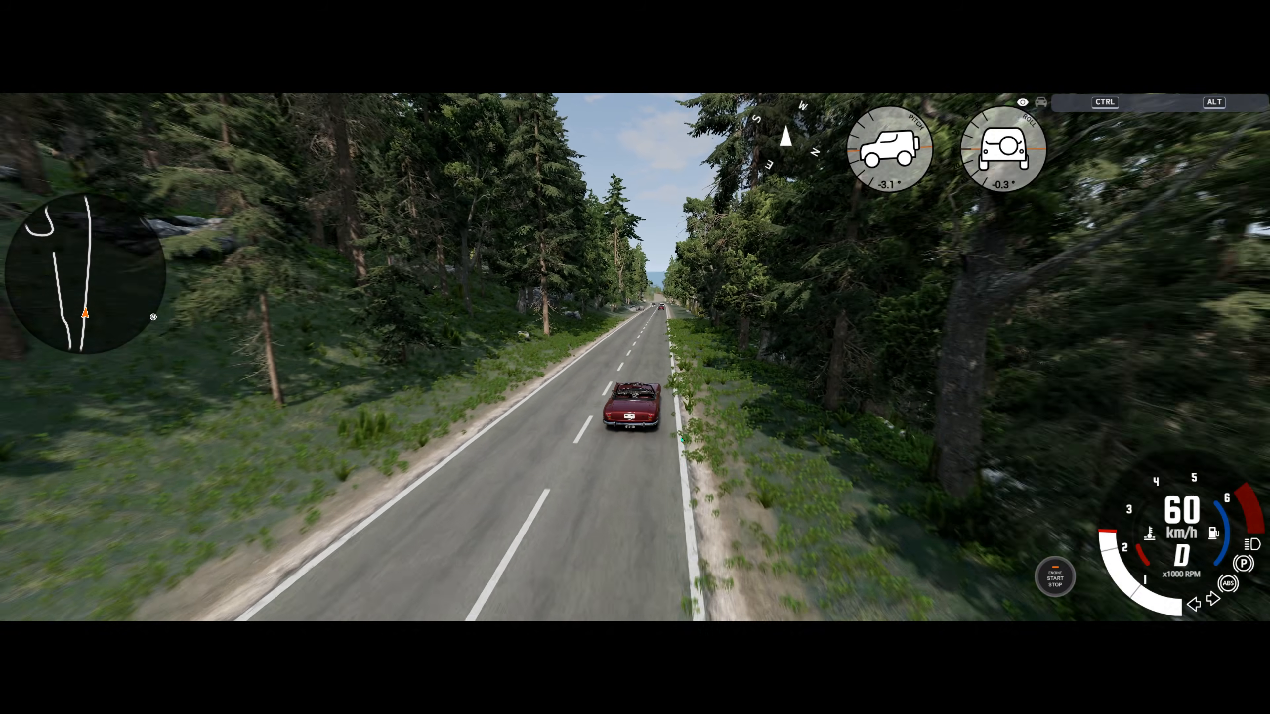